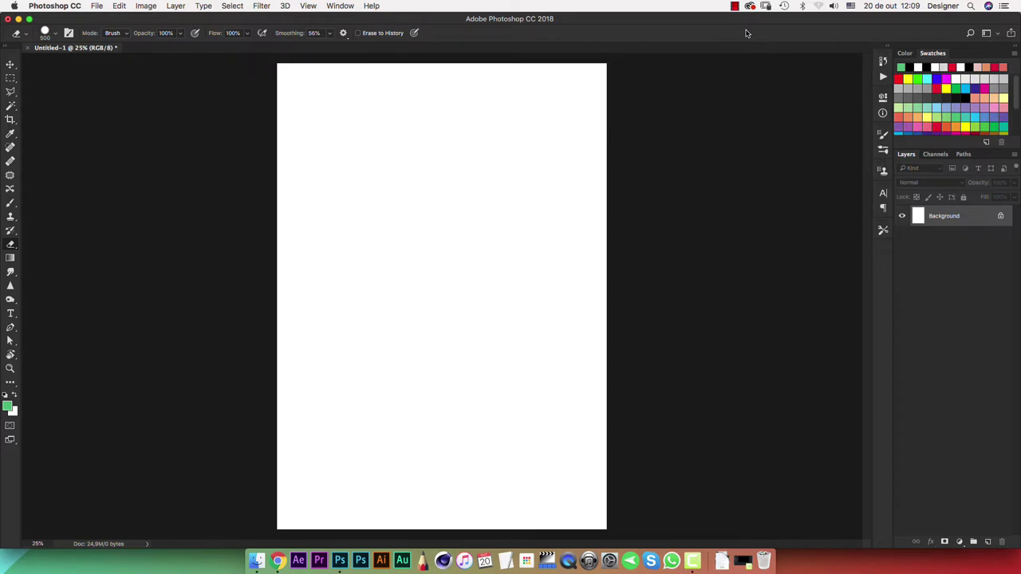
- Place the abb275ce sugar-skull portrait JPG from Finder's Montagens folder onto the poster canvas
key("super+Tab")
key("super+Tab")
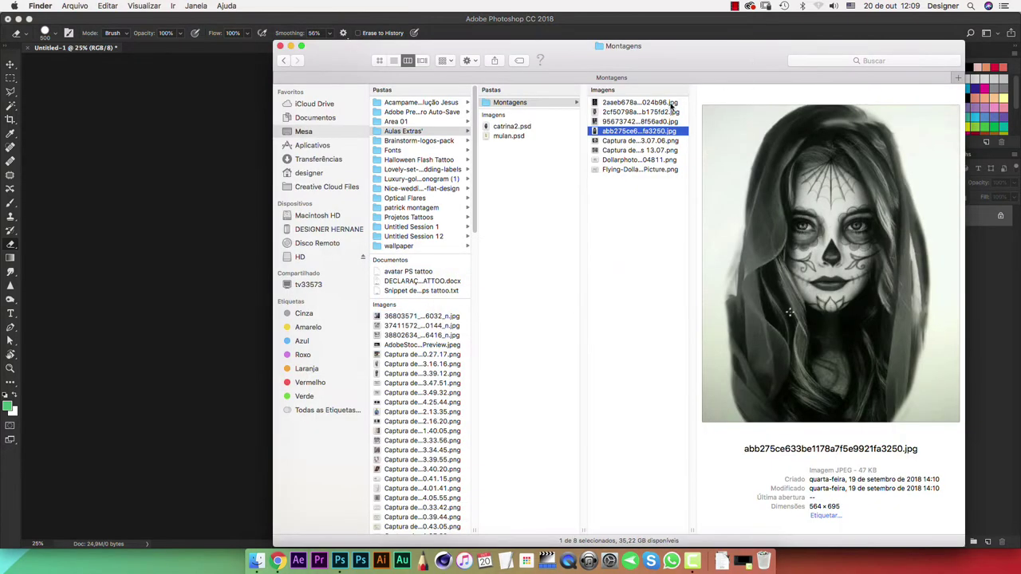
left_click_drag(705, 58, 720, 45)
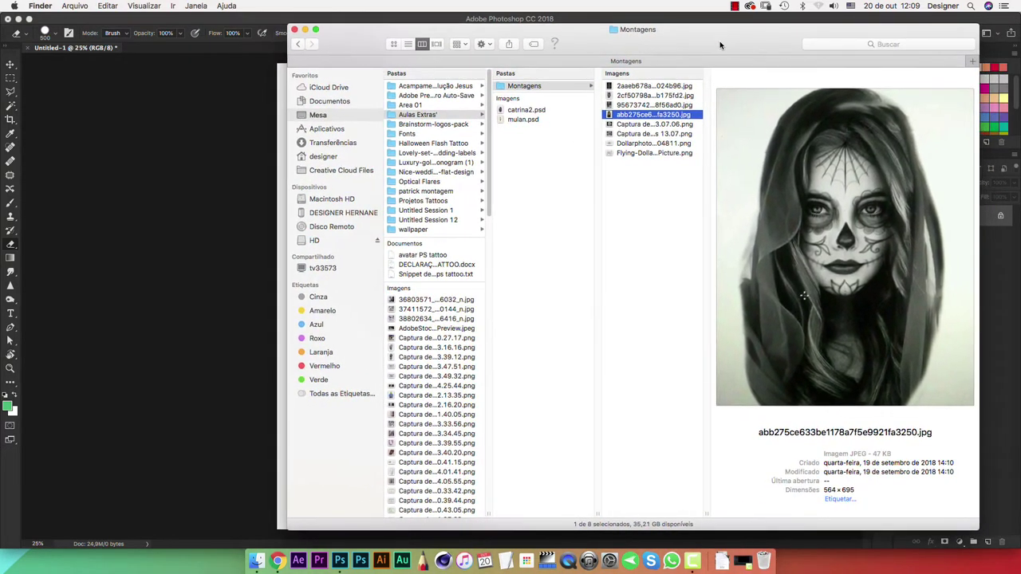
left_click_drag(674, 39, 716, 39)
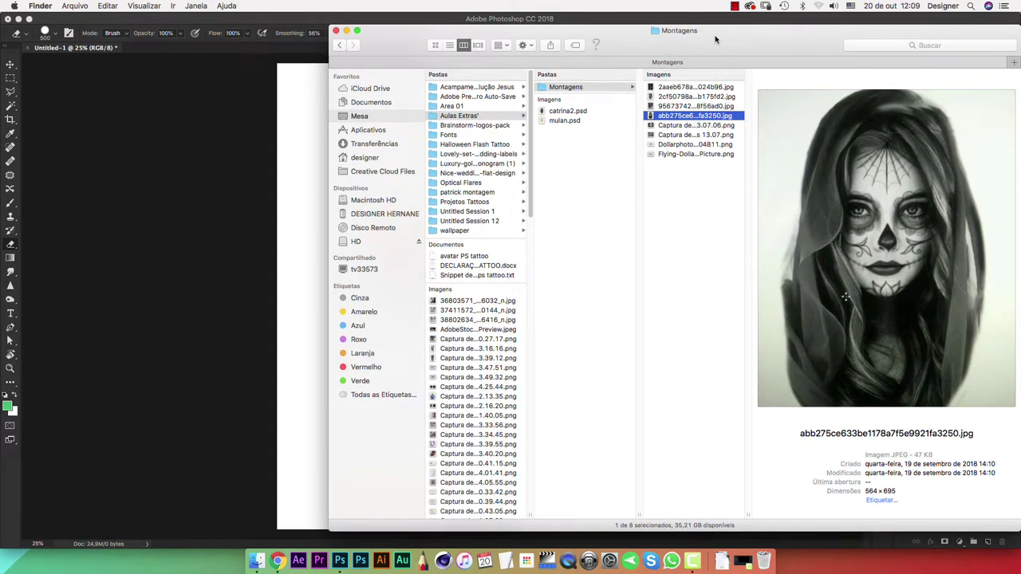
left_click_drag(696, 116, 316, 146)
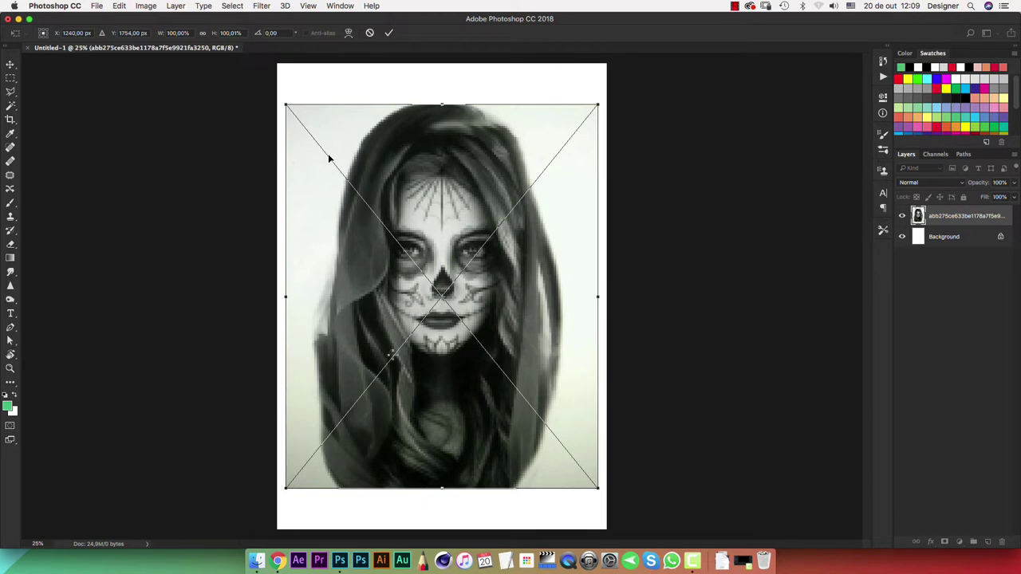
key("Return")
key("e")
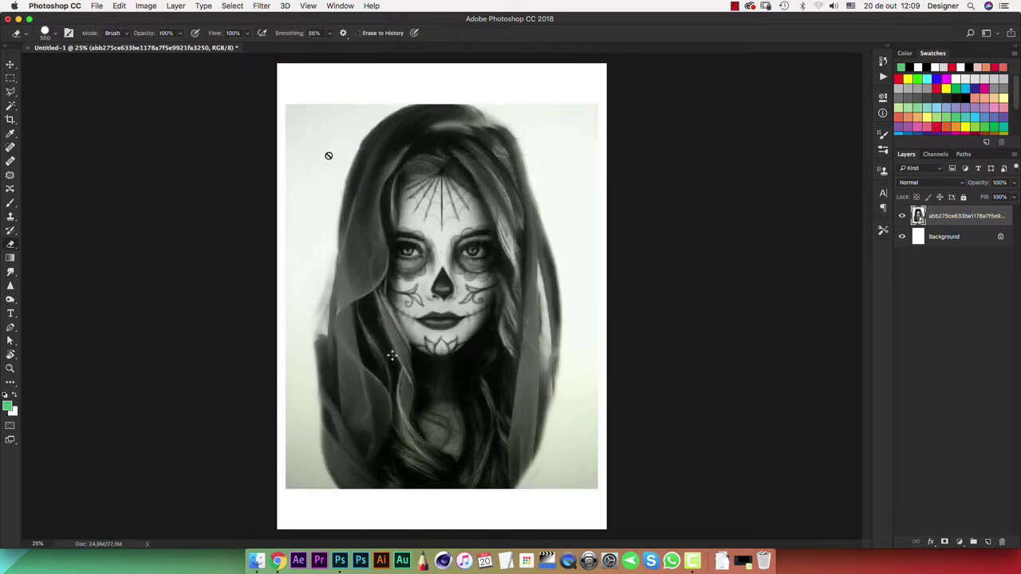
- Place the rose screenshot 'Captura de Tela 2018-09-13 às 13.07.png' onto the poster as a layer
key("super+Tab")
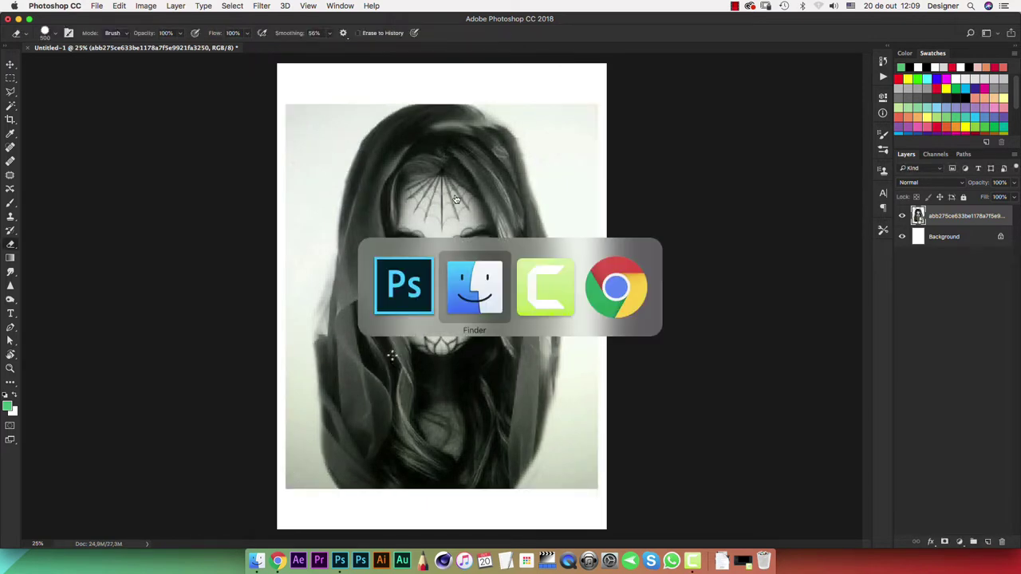
left_click(685, 136)
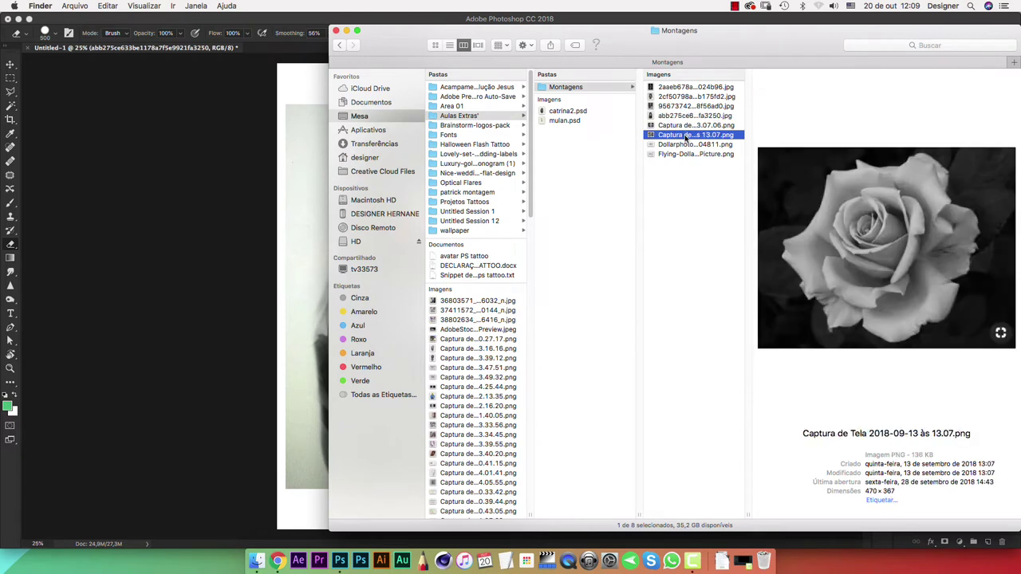
left_click(683, 126)
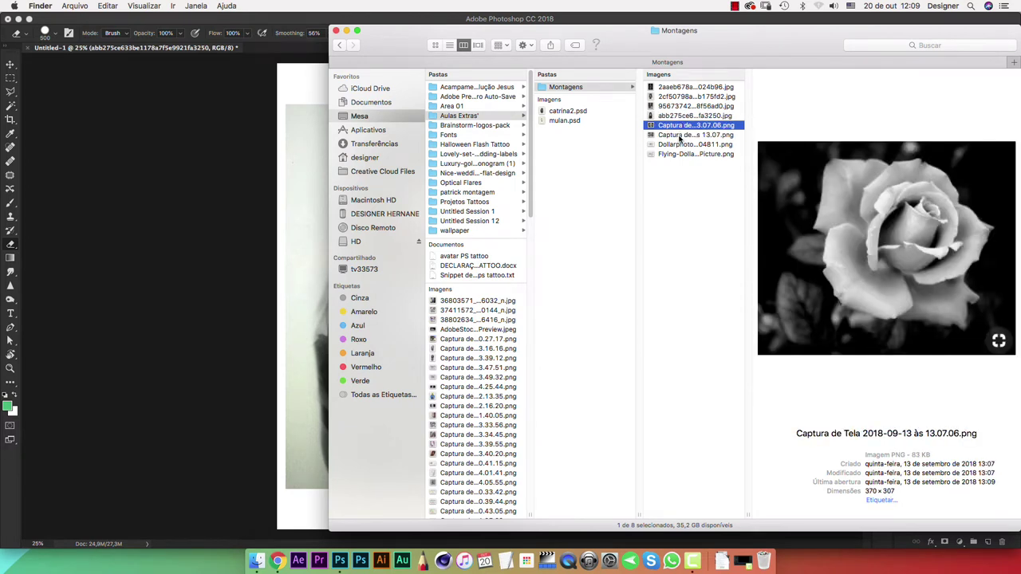
left_click(682, 135)
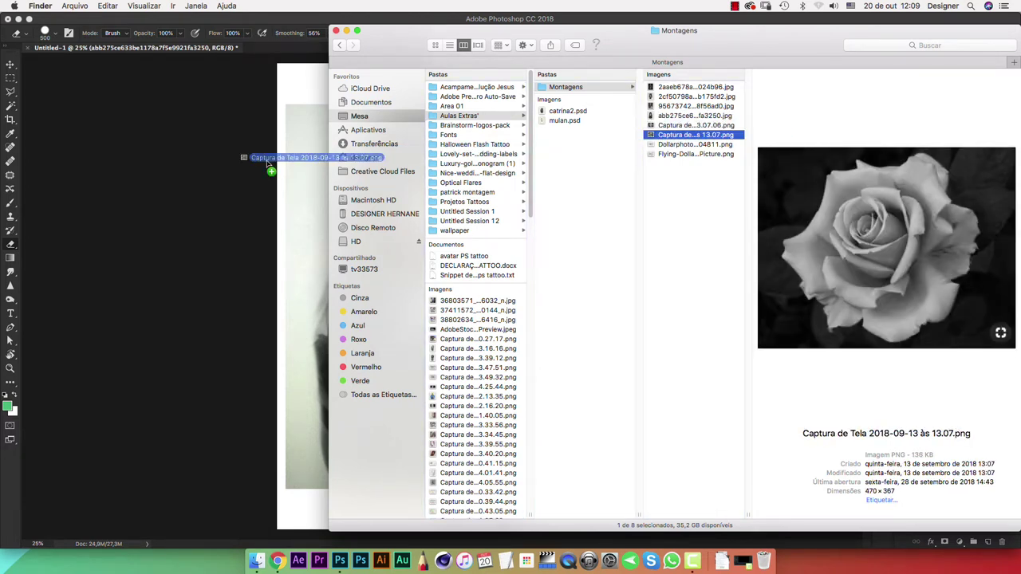
left_click_drag(696, 137, 214, 163)
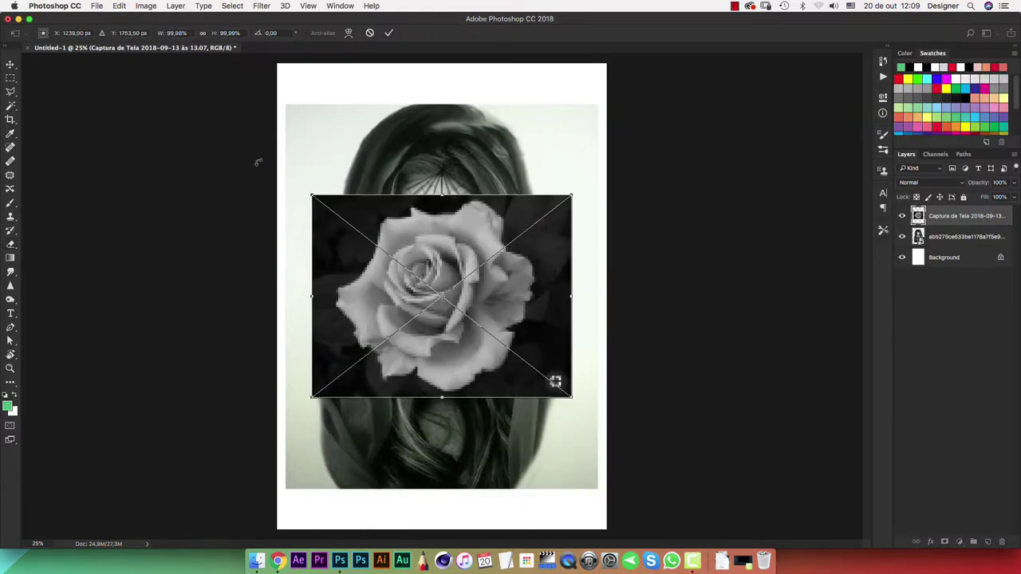
key("Return")
key("e")
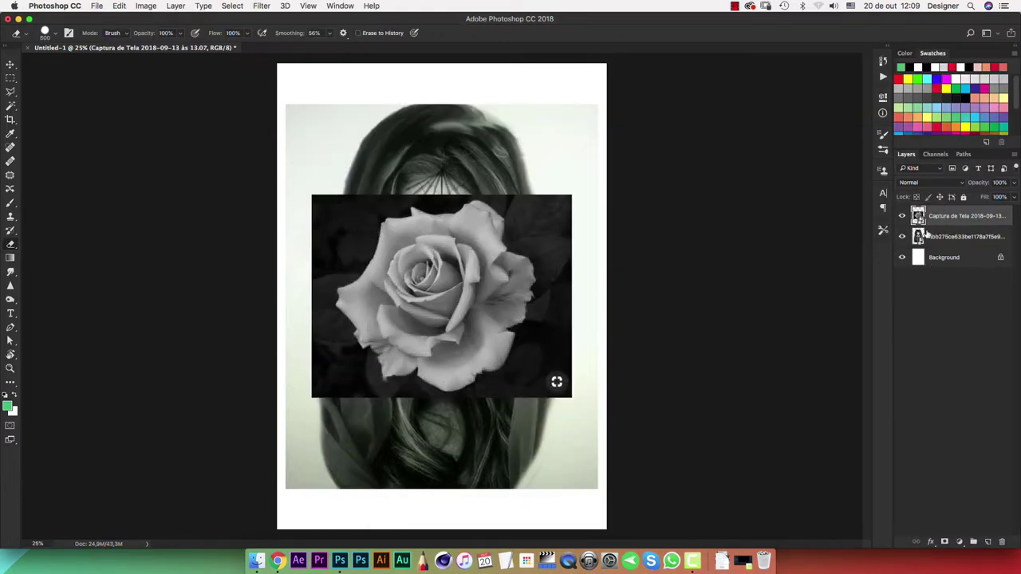
- Place the Dollarphotoclub flying dollar bills PNG onto the poster as the top layer
key("super+Tab")
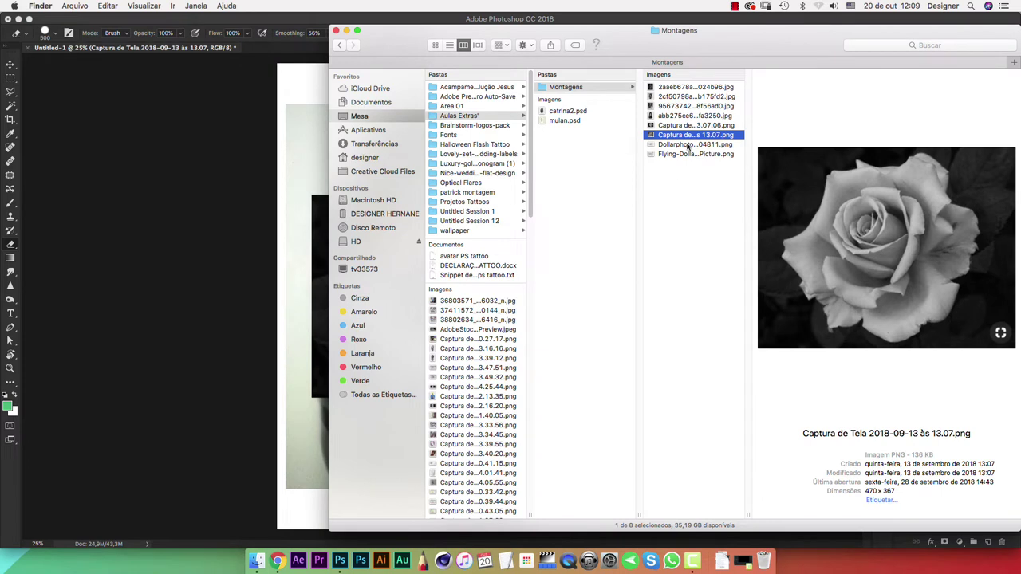
left_click(688, 145)
left_click(686, 154)
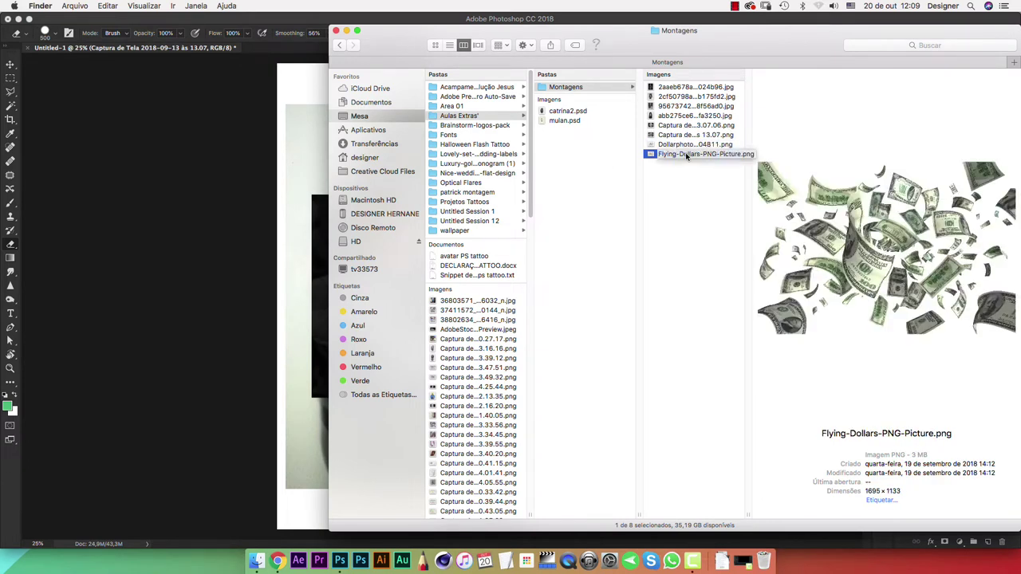
left_click(691, 145)
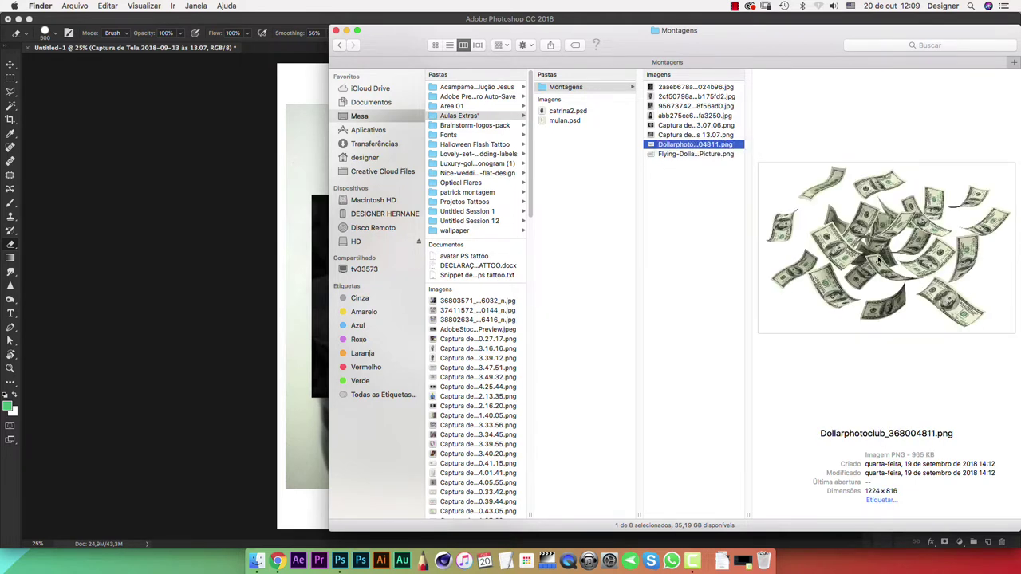
left_click_drag(694, 146, 290, 248)
key("Return")
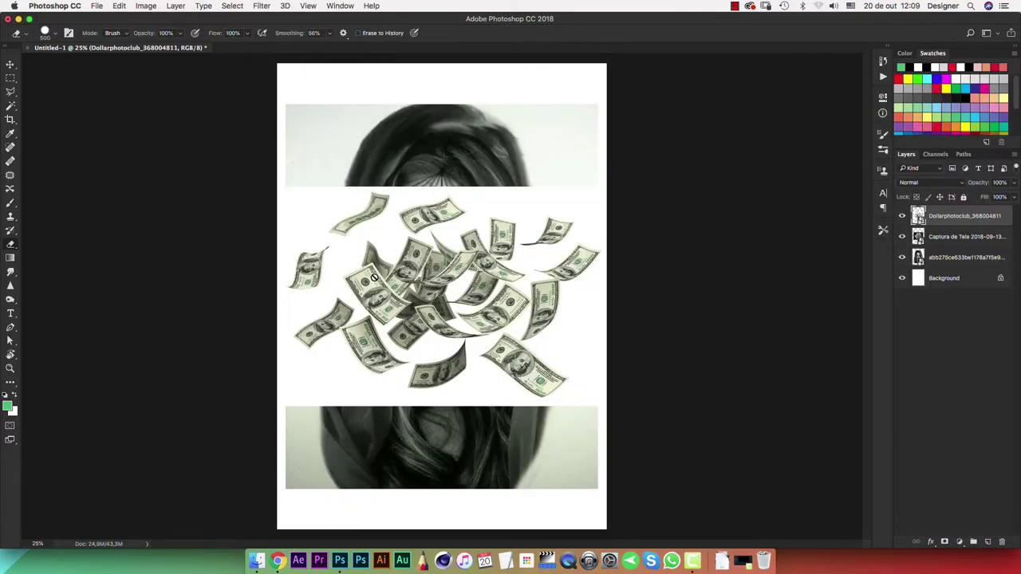
left_click(904, 257)
left_click(902, 236)
left_click(902, 215)
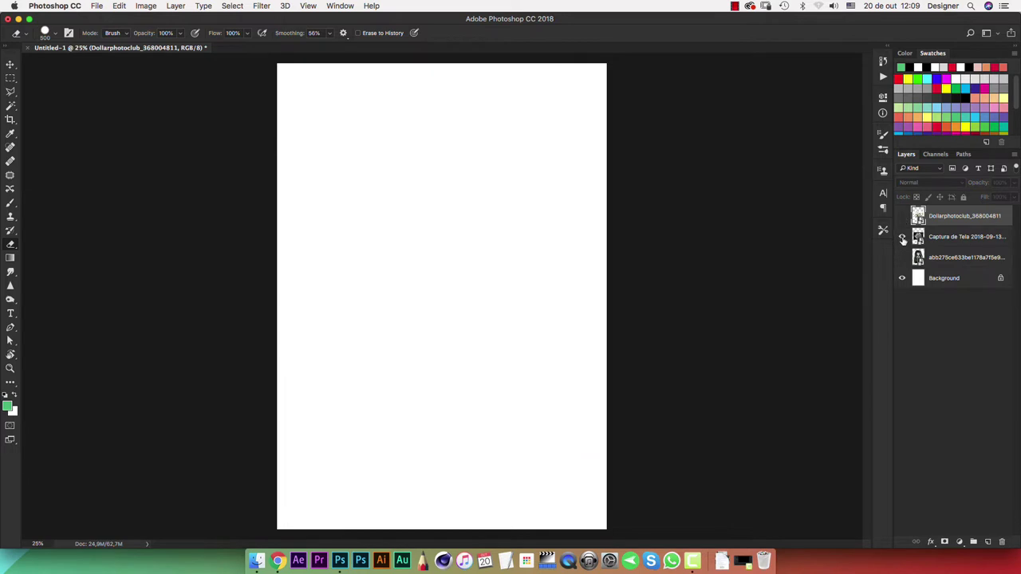
left_click(902, 236)
left_click(903, 258)
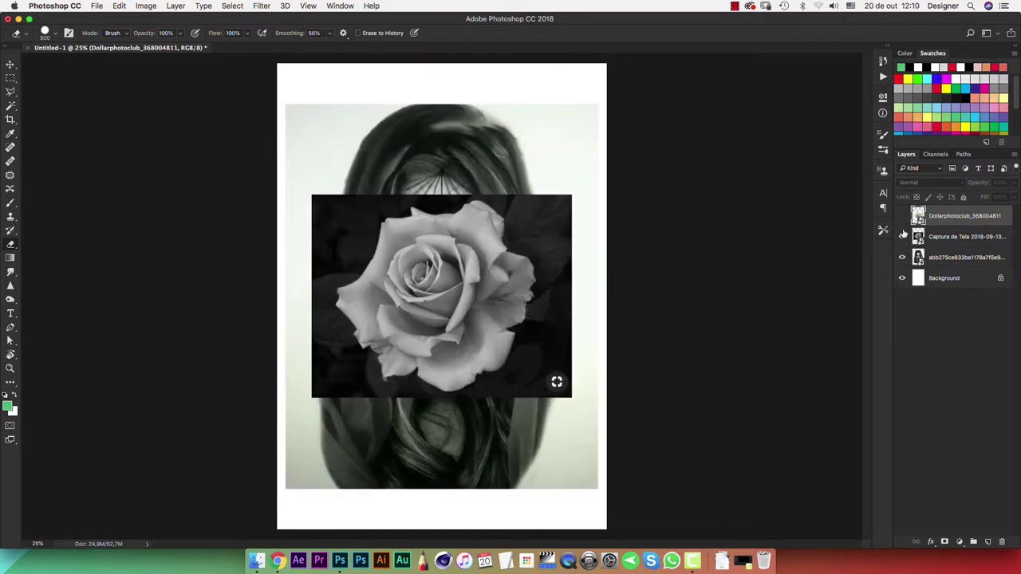
left_click(903, 236)
left_click(902, 236)
left_click(902, 215)
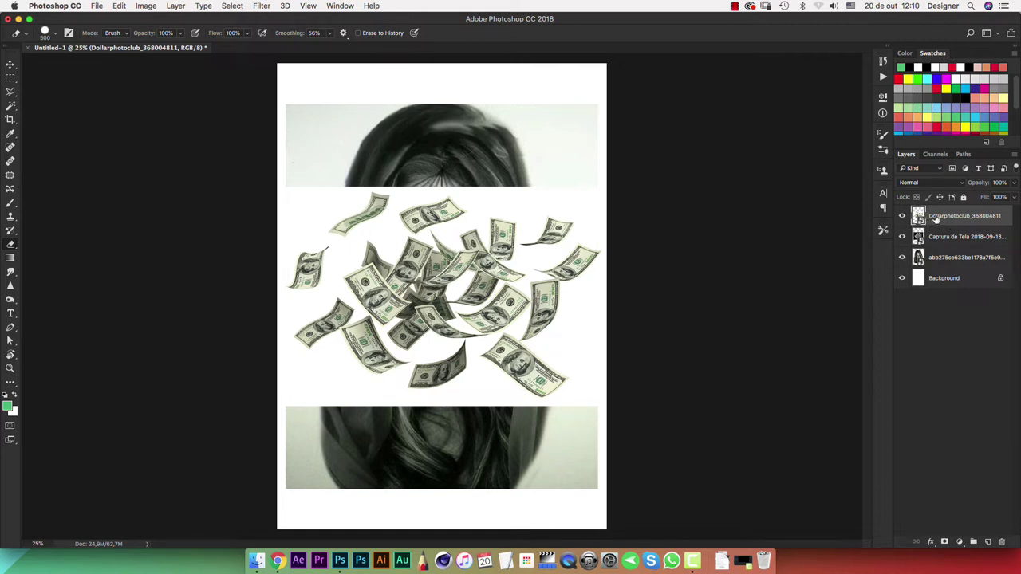
- Rasterize the Dollarphotoclub, rose screenshot and abb275ce portrait layers into pixel layers
right_click(934, 218)
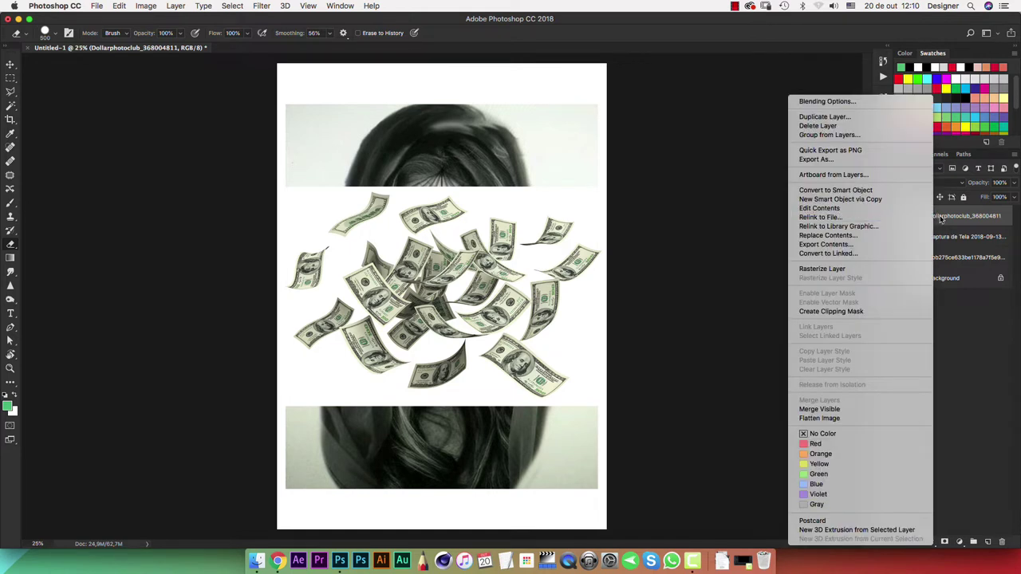
left_click(837, 271)
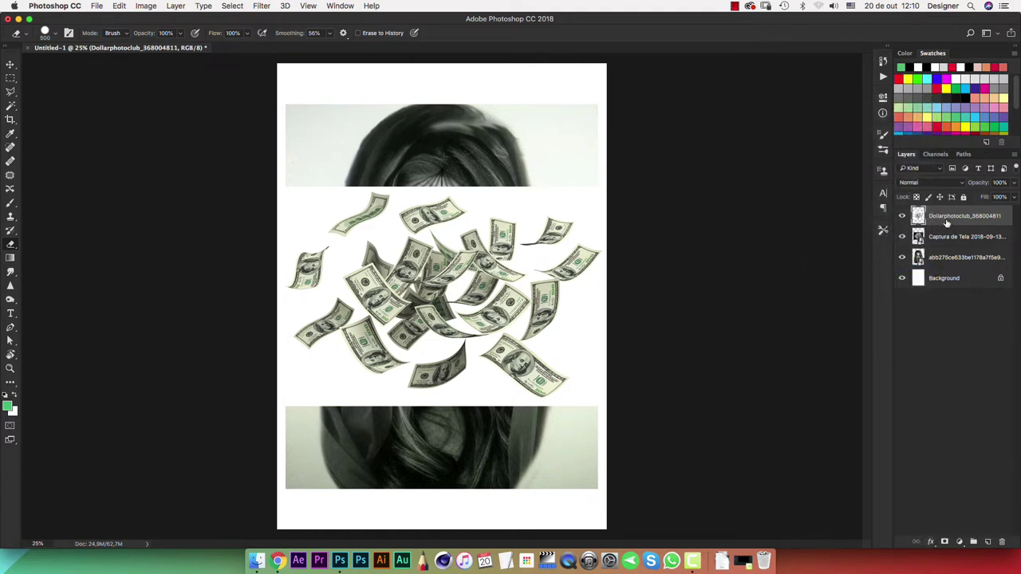
left_click(902, 216)
left_click(940, 238)
right_click(938, 239)
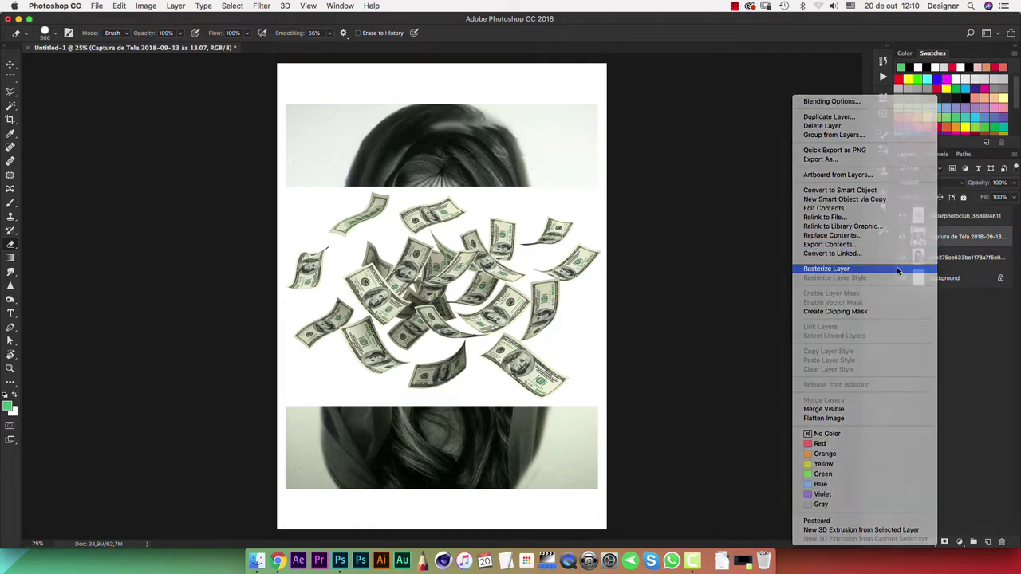
left_click(897, 267)
right_click(944, 260)
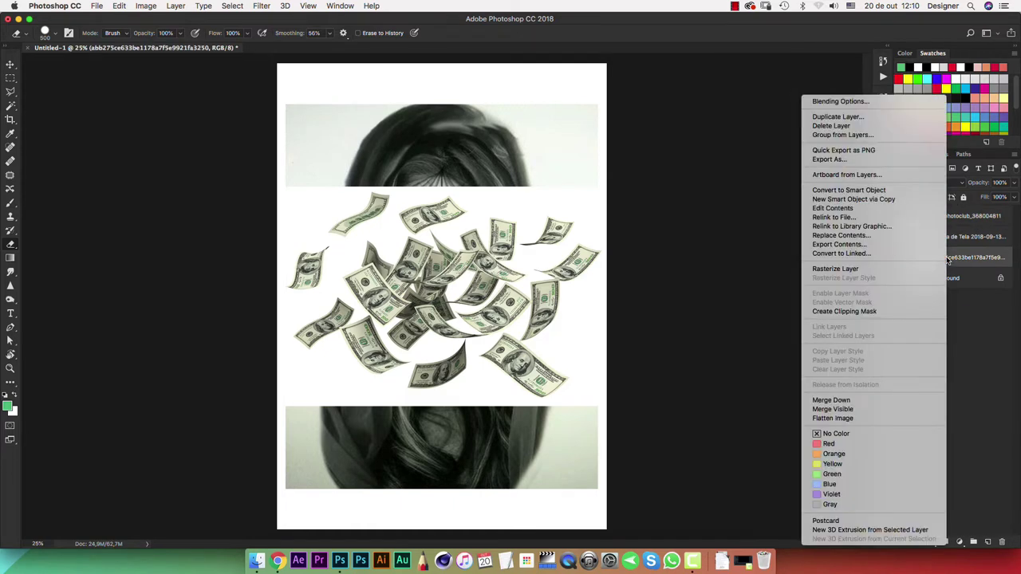
left_click(889, 269)
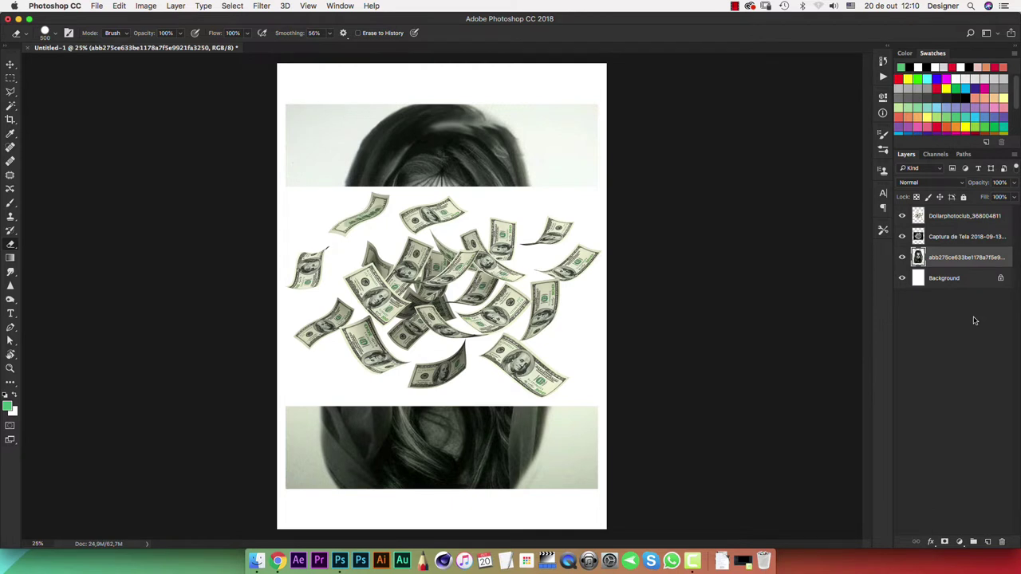
- Hide the dollar and rose layers and scale the portrait to about 71%
left_click(902, 216)
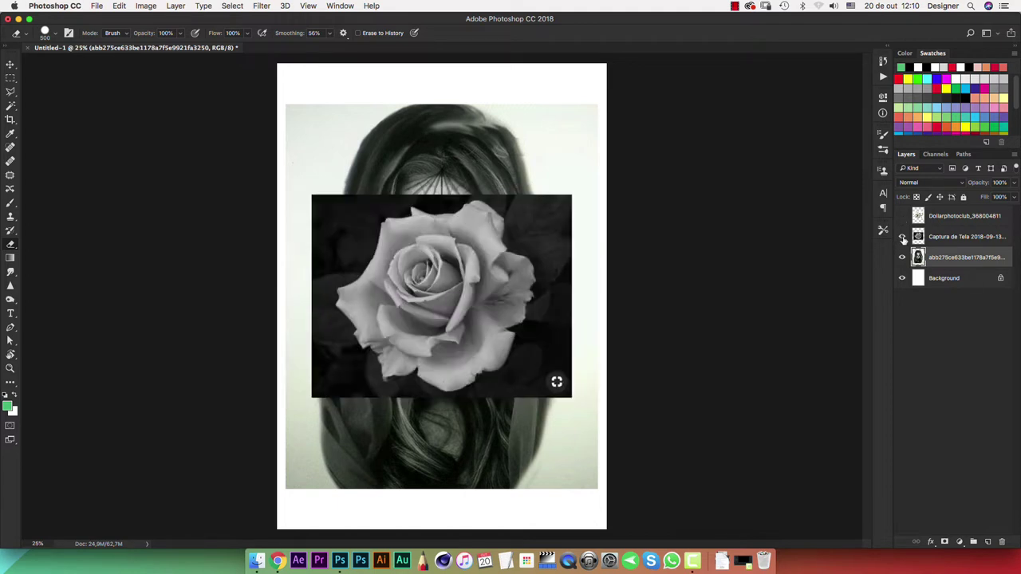
left_click(902, 237)
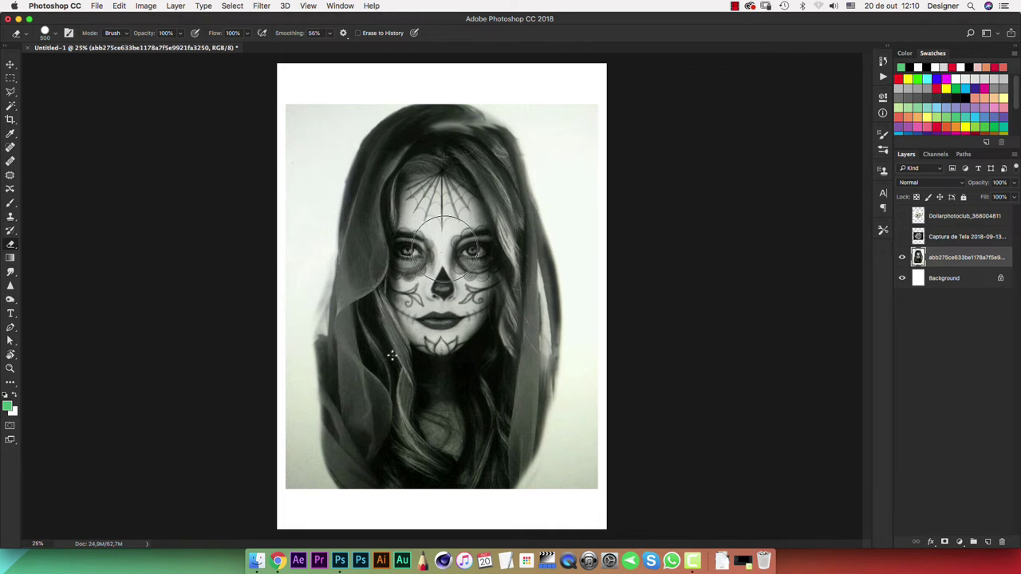
key("super+t")
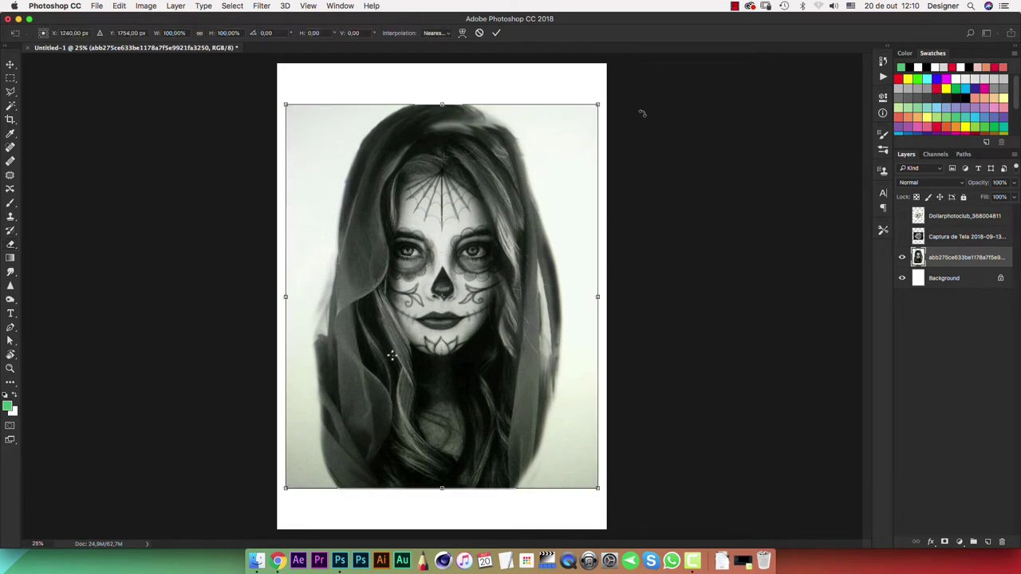
left_click_drag(597, 103, 547, 155)
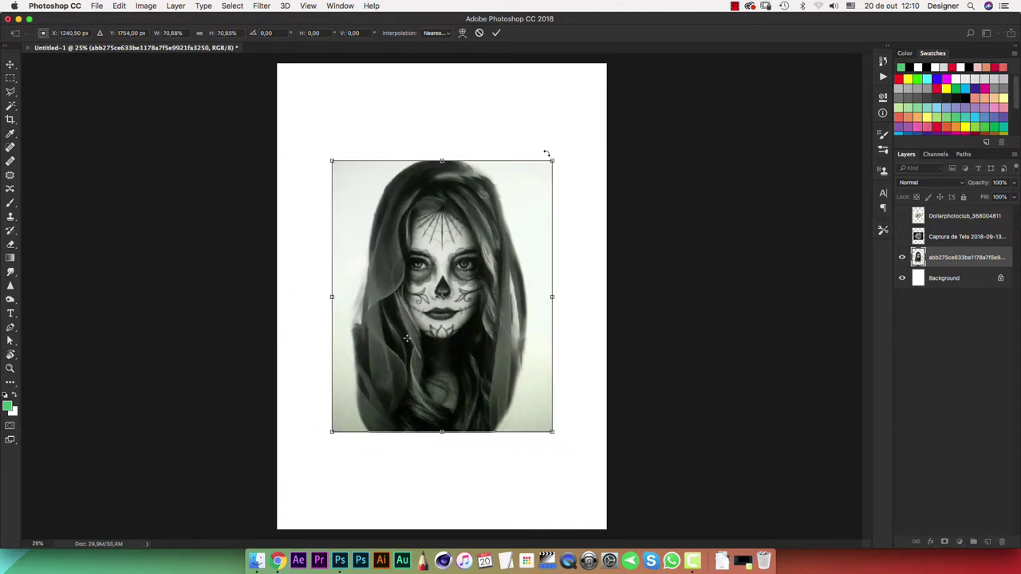
key("Return")
key("e")
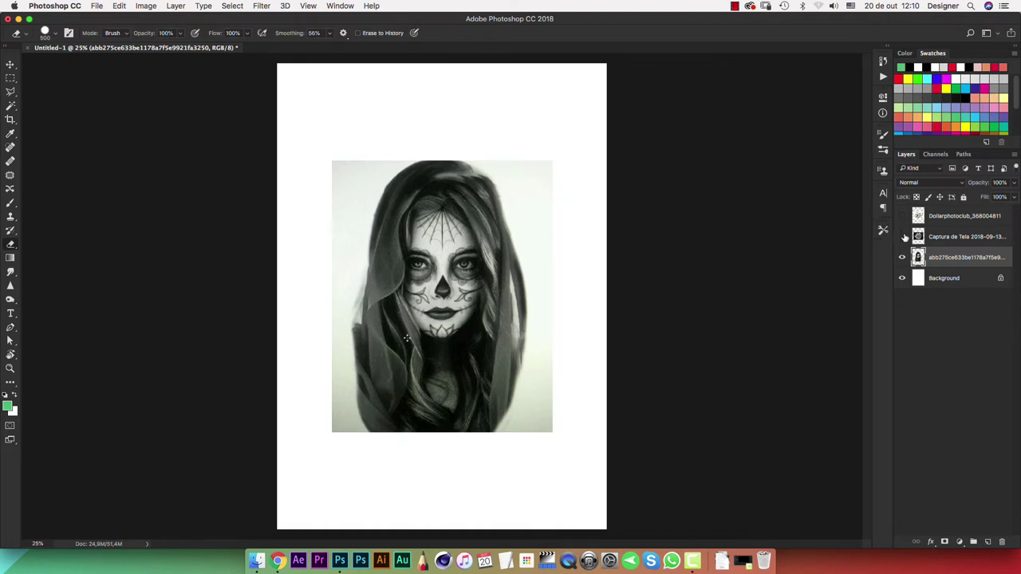
- Scale the rose to about 73% and move it down over the portrait's lower half
left_click(902, 236)
key("ctrl+t")
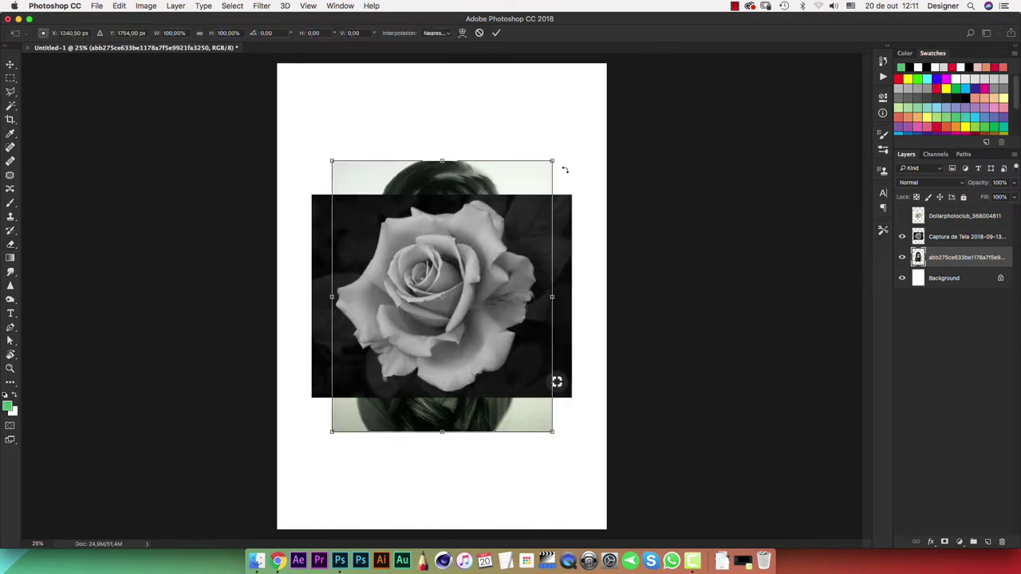
key("Return")
left_click(967, 237)
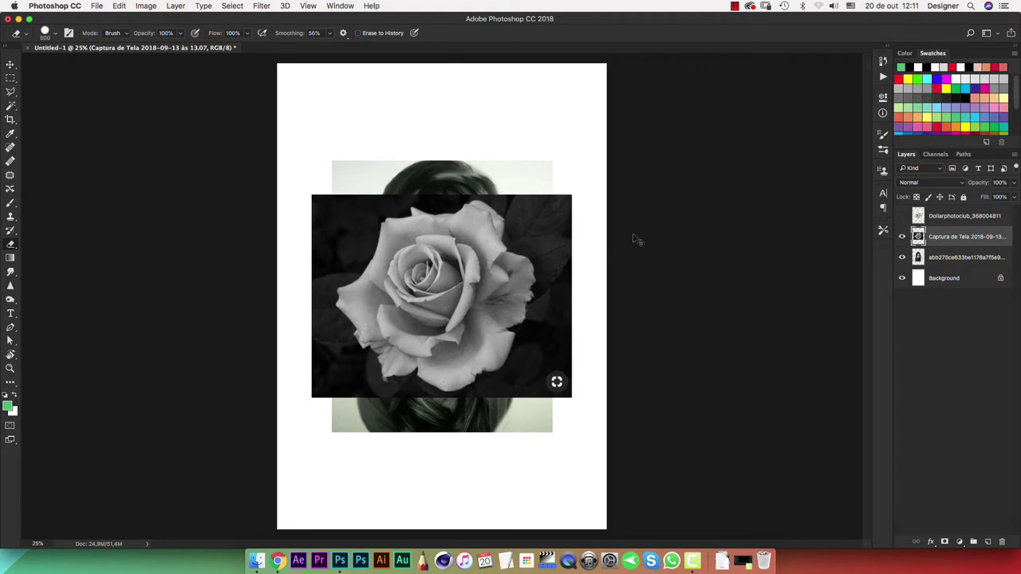
key("ctrl+t")
left_click_drag(573, 194, 503, 247)
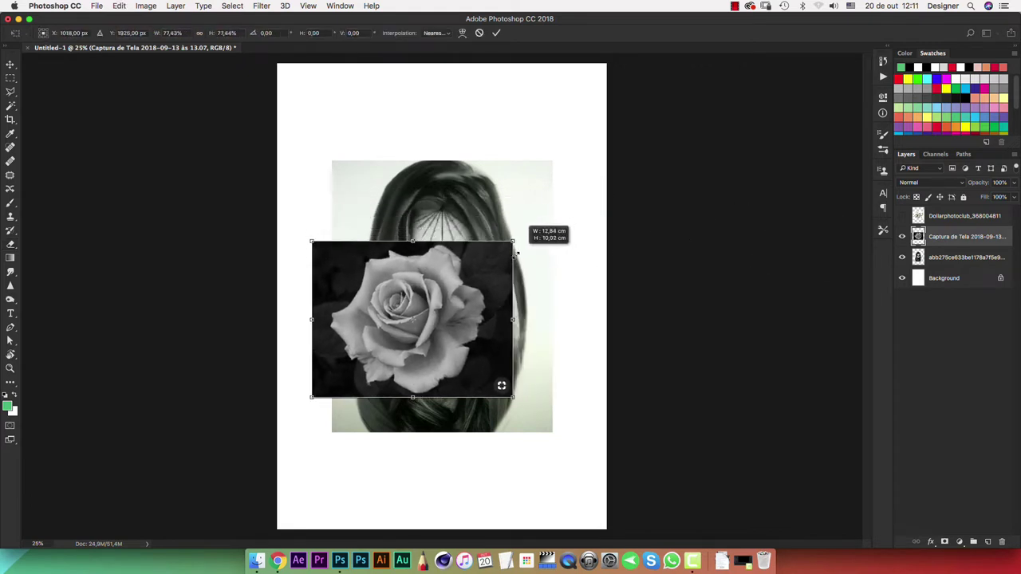
left_click_drag(434, 320, 456, 404)
left_click_drag(539, 349, 543, 346)
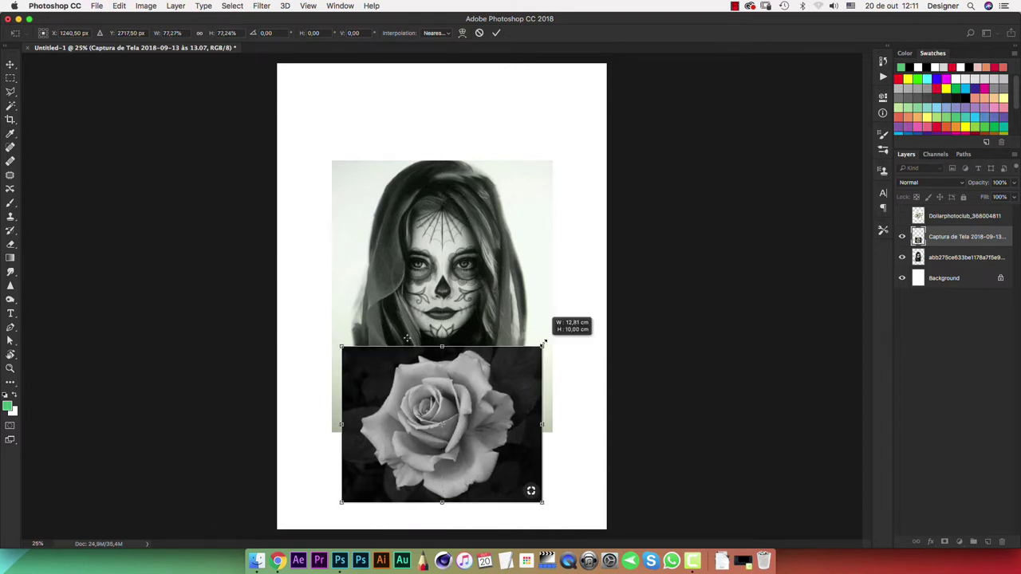
key("Return")
- Hide the Dollarphotoclub and Captura rose layers, then select the abb275ce portrait layer
key("e")
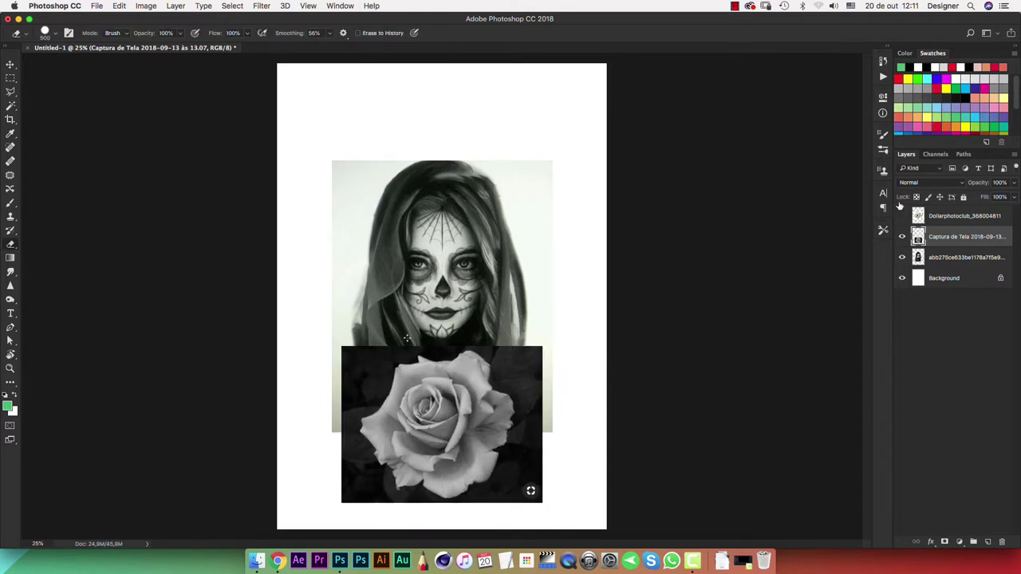
left_click(902, 216)
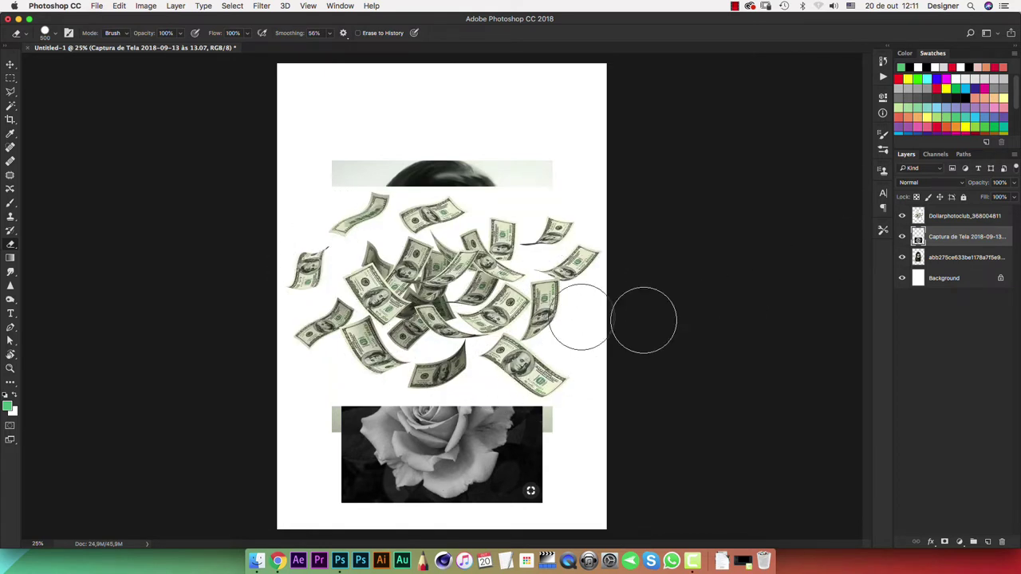
left_click(903, 216)
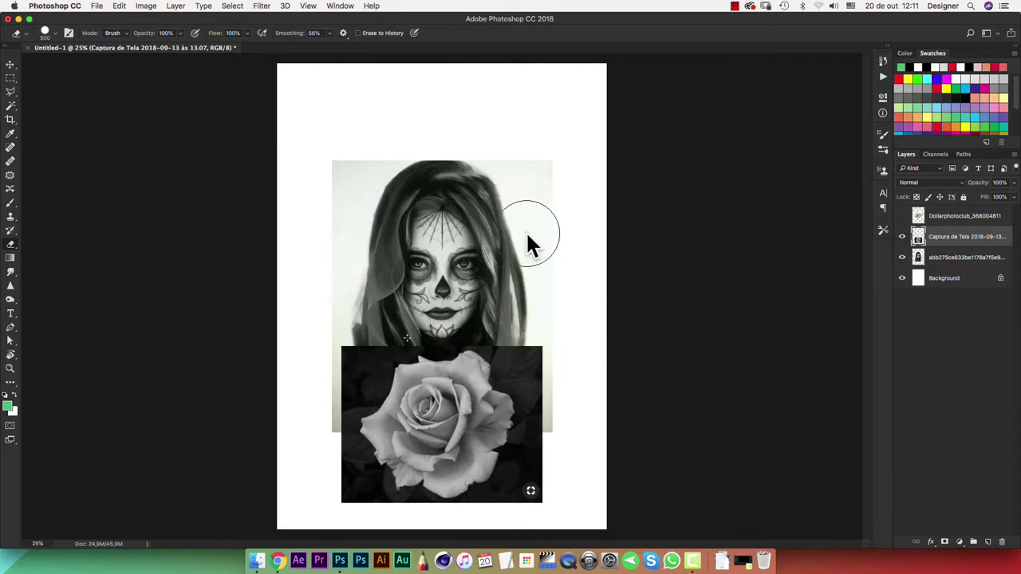
left_click(932, 341)
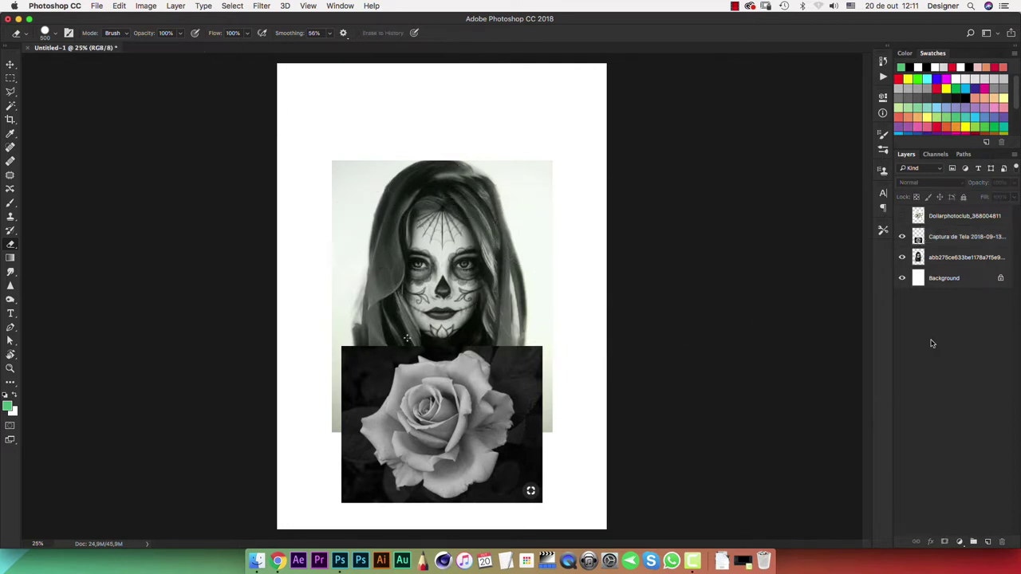
left_click(902, 237)
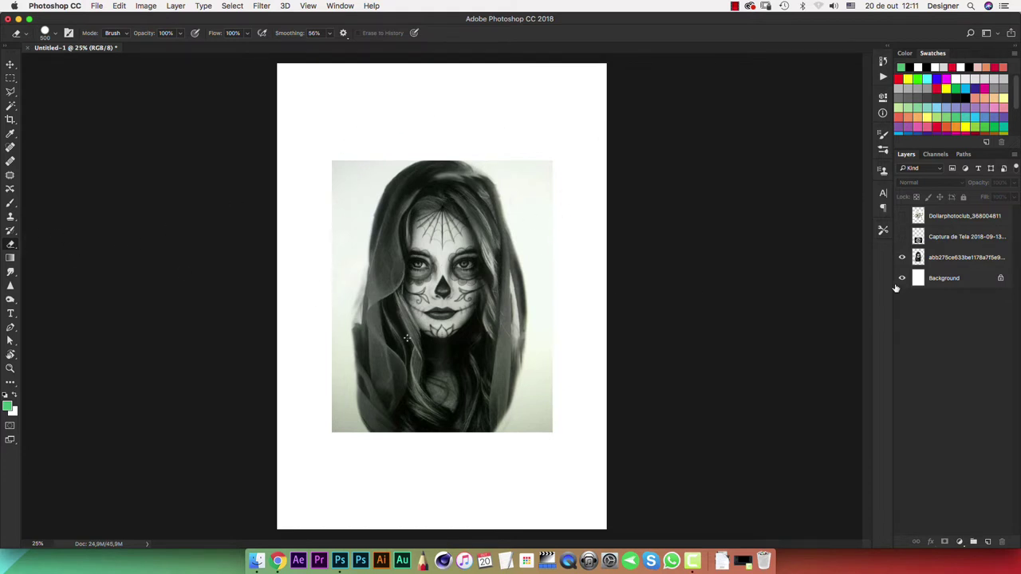
left_click(944, 260)
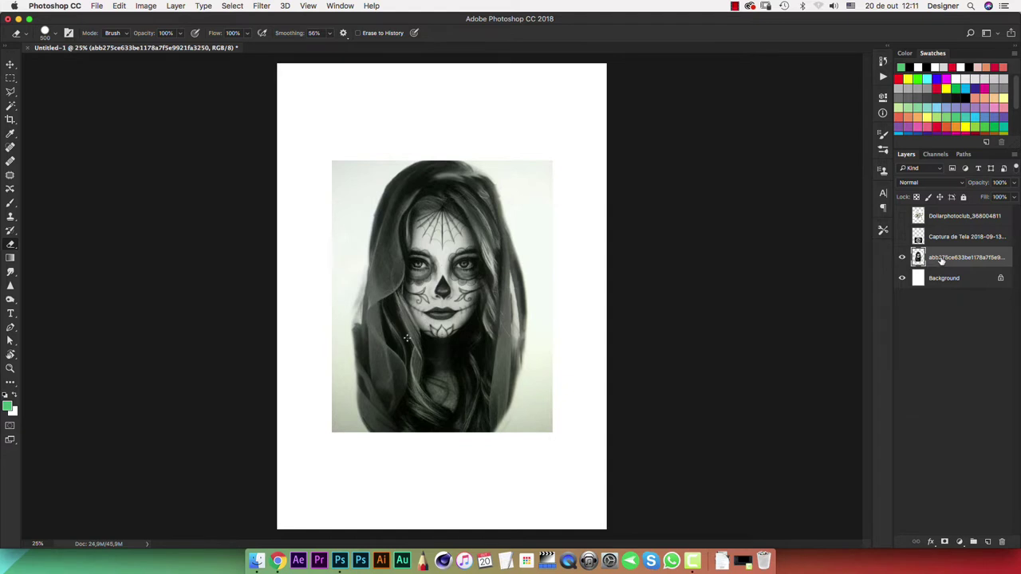
- Rename the portrait layer to catrina and the rose layer to rosa
double_click(942, 260)
type("cav")
key("Return")
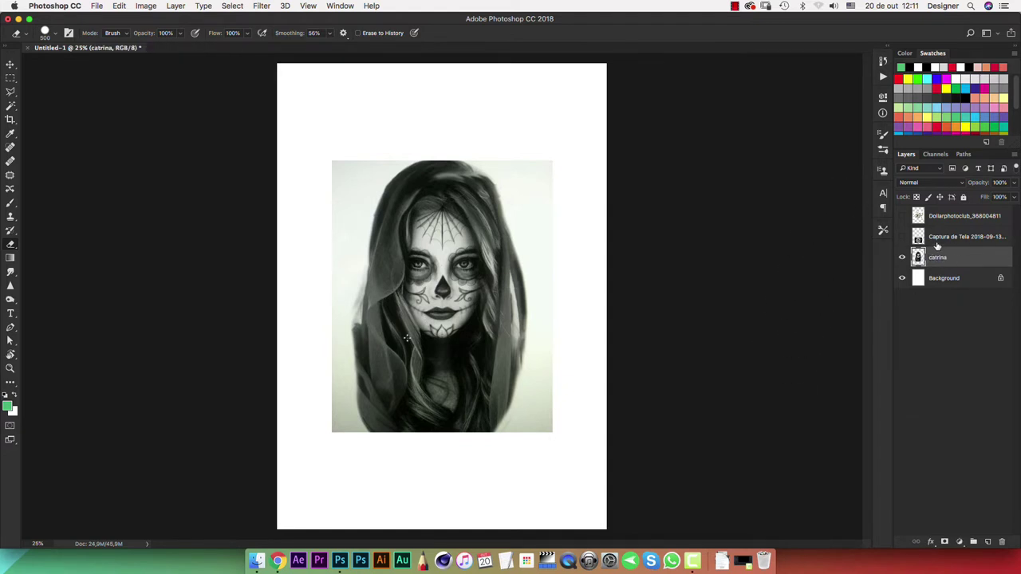
left_click(902, 237)
left_click(946, 237)
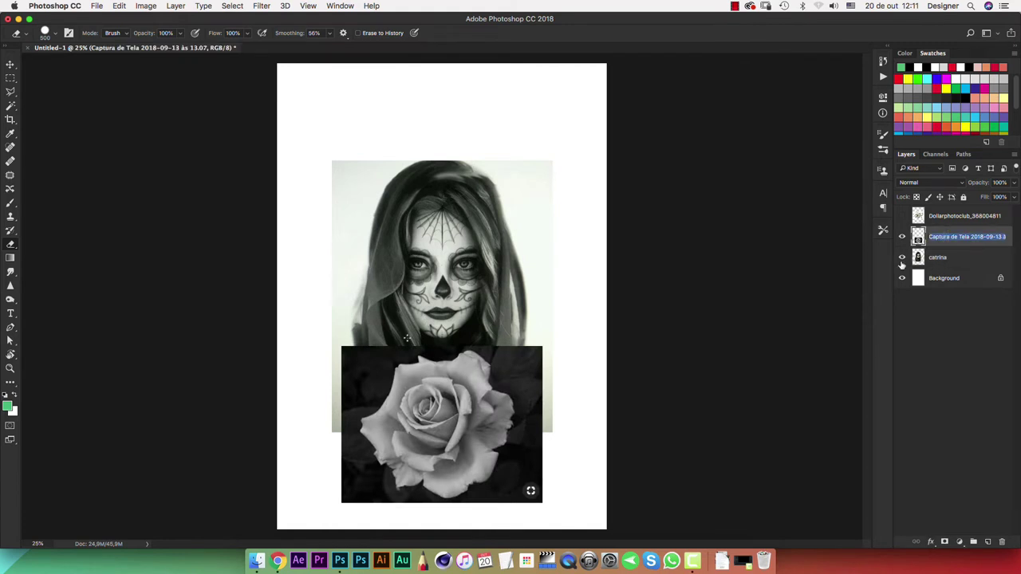
double_click(945, 237)
type("rosa")
key("Return")
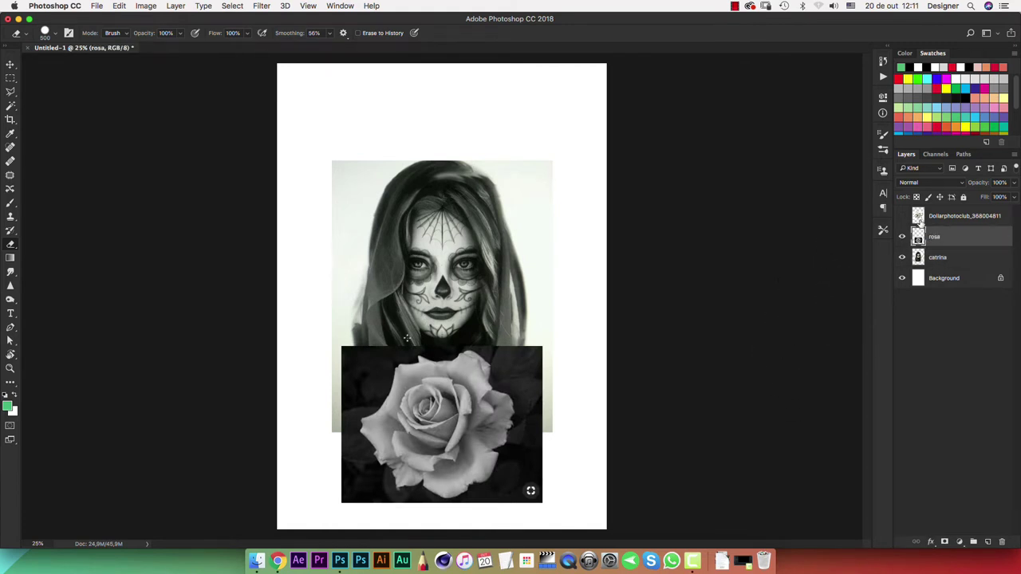
- Rename the money layer to dollar, then hide both the dollar and rosa layers
left_click(902, 216)
left_click(948, 222)
double_click(949, 219)
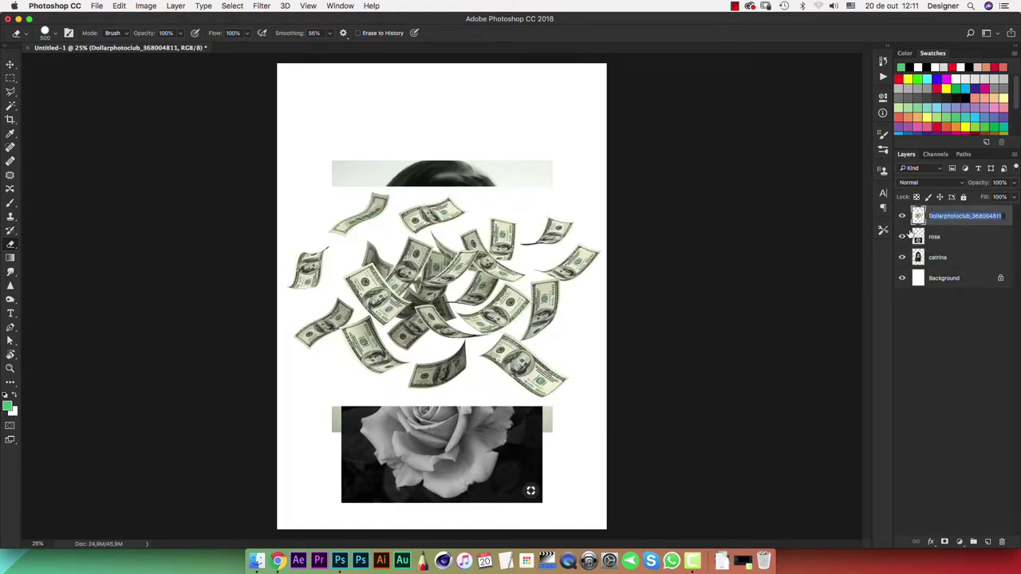
type("dollar")
key("Return")
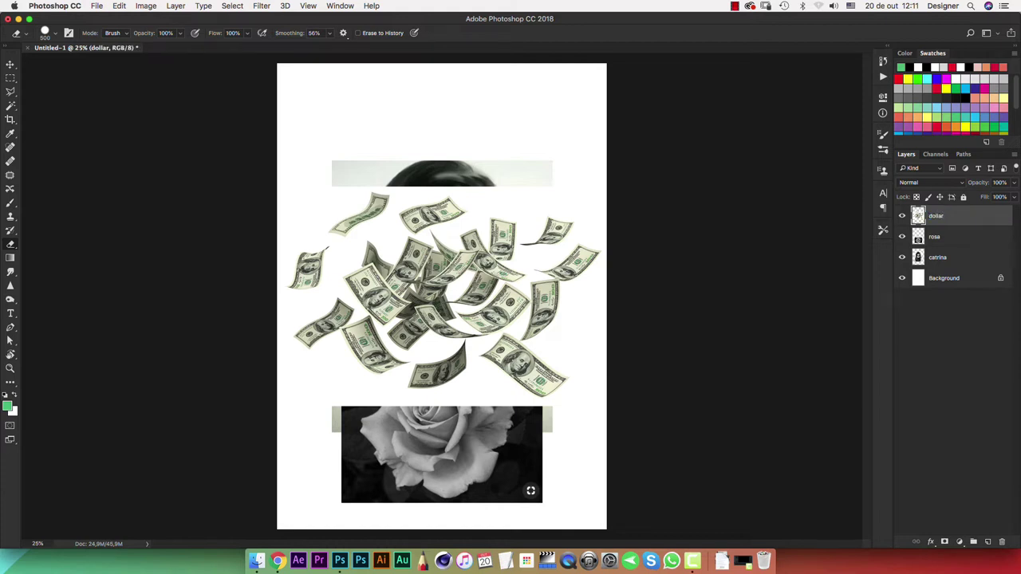
left_click_drag(902, 215, 903, 237)
- Select the catrina layer and set the eraser brush size to 500 px
left_click(918, 264)
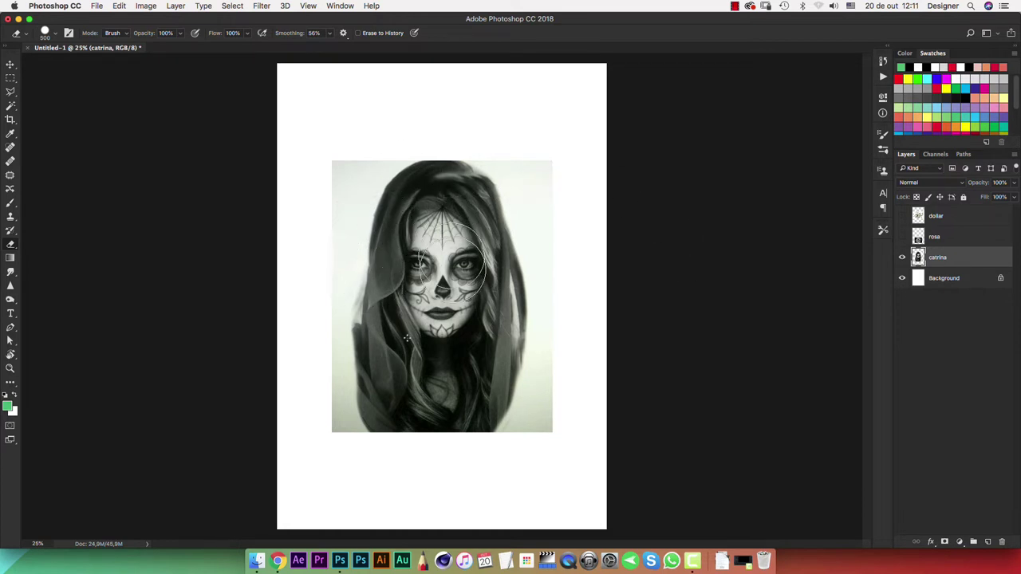
right_click(439, 226)
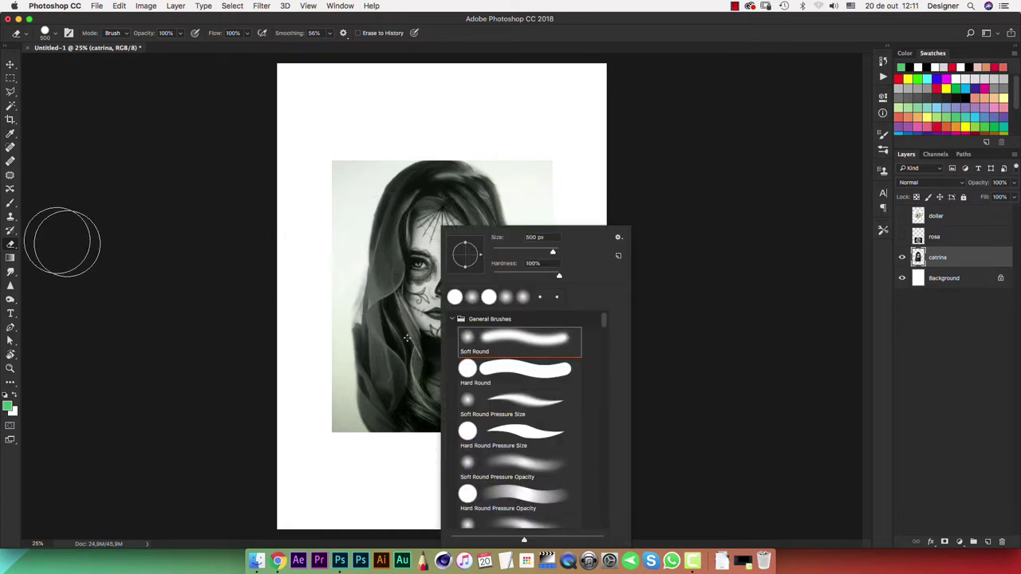
left_click(12, 245)
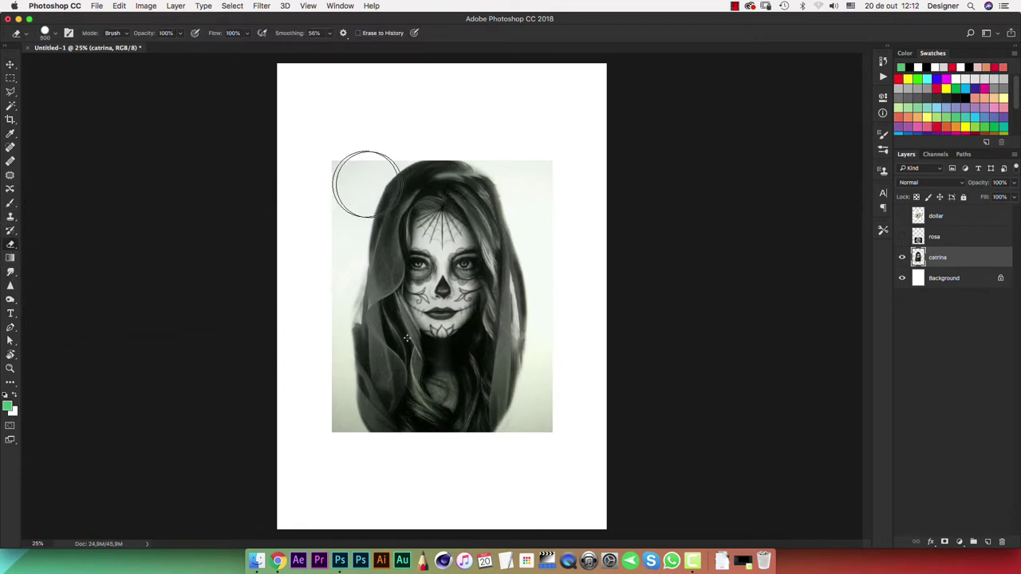
right_click(391, 192)
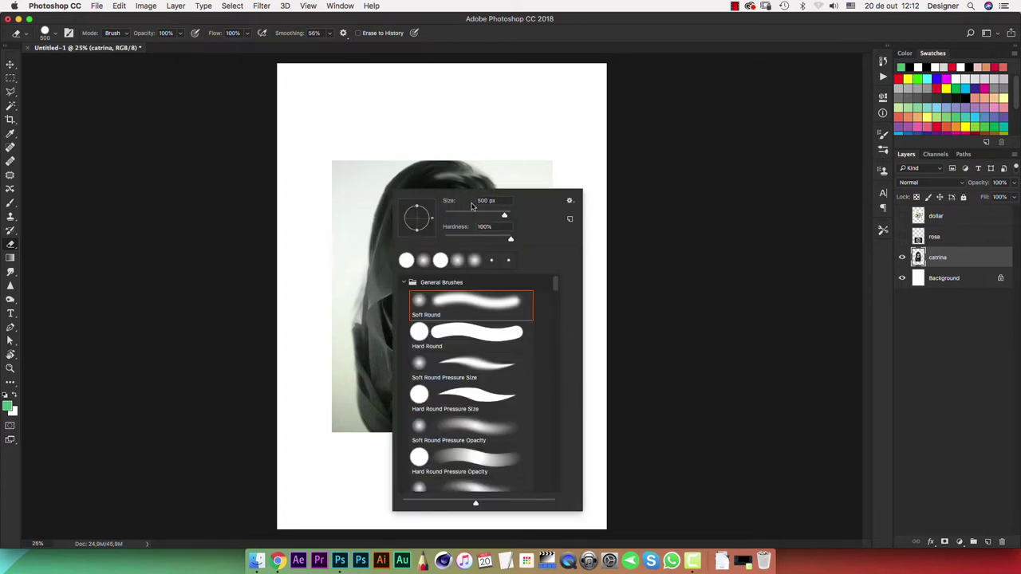
left_click_drag(509, 215, 479, 216)
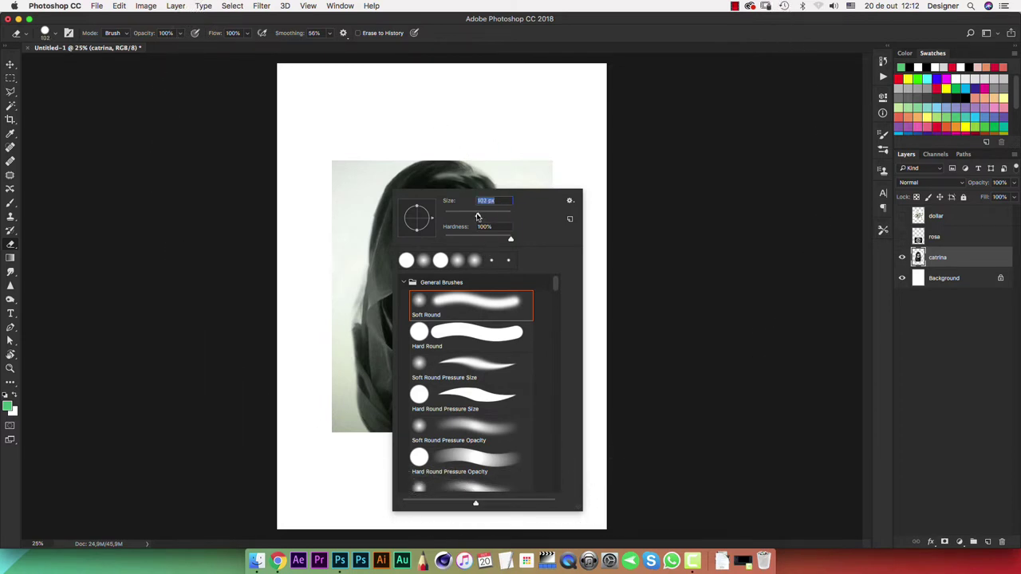
left_click(551, 80)
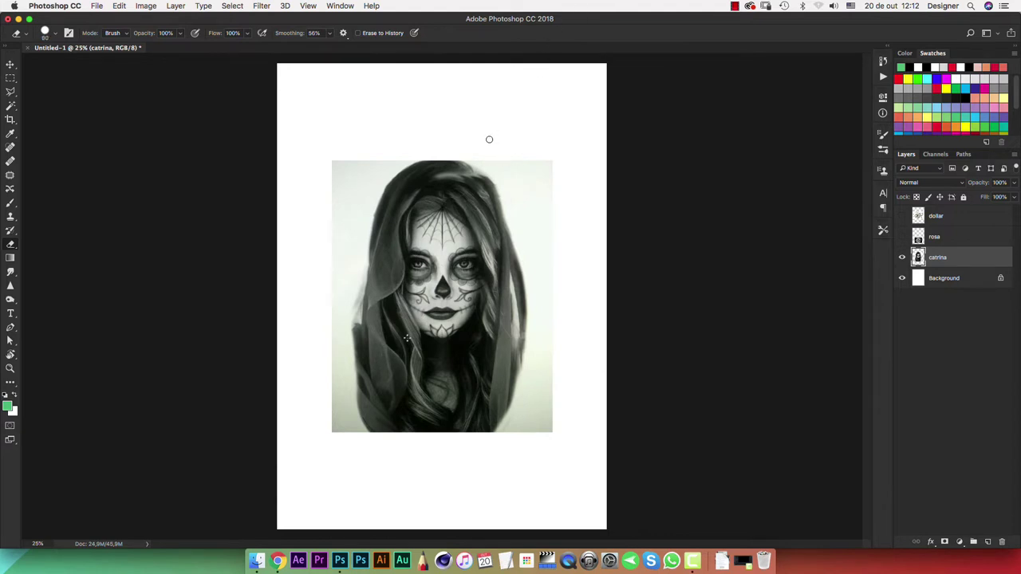
key("bracketright")
key("bracketright")
key("bracketright")
key("bracketright")
key("bracketright")
key("bracketright")
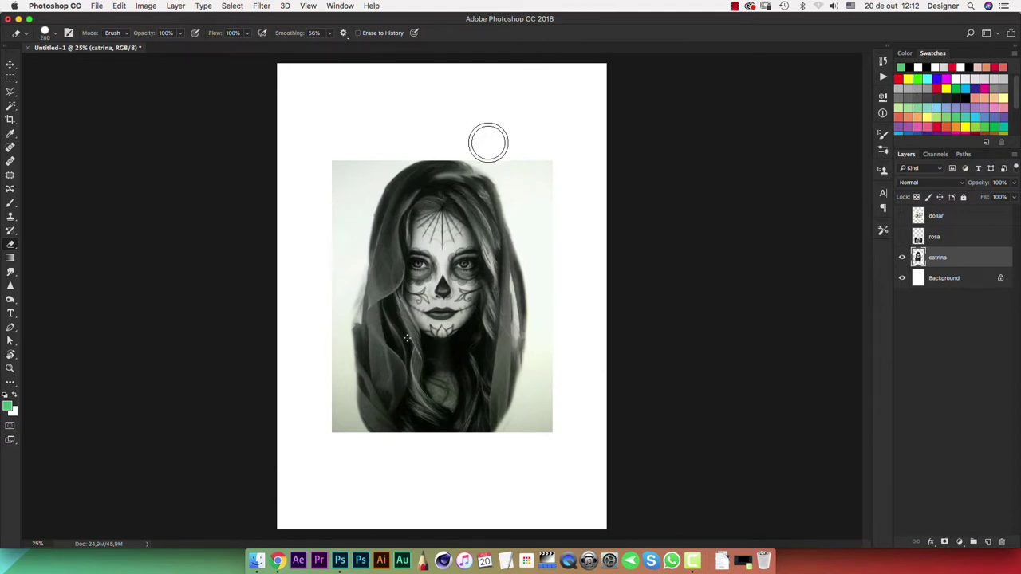
key("bracketright")
key("bracketright")
right_click(470, 167)
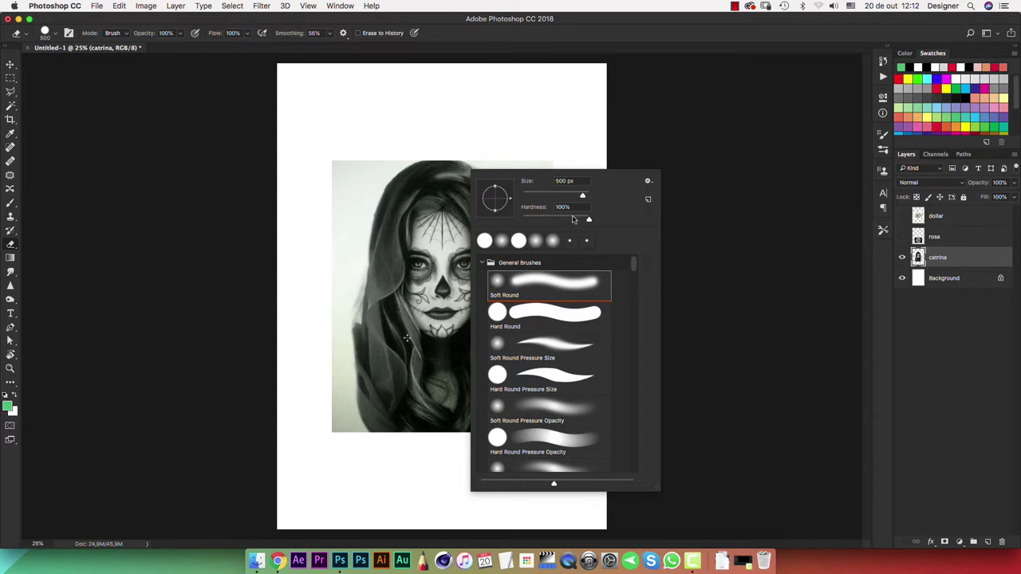
left_click(529, 92)
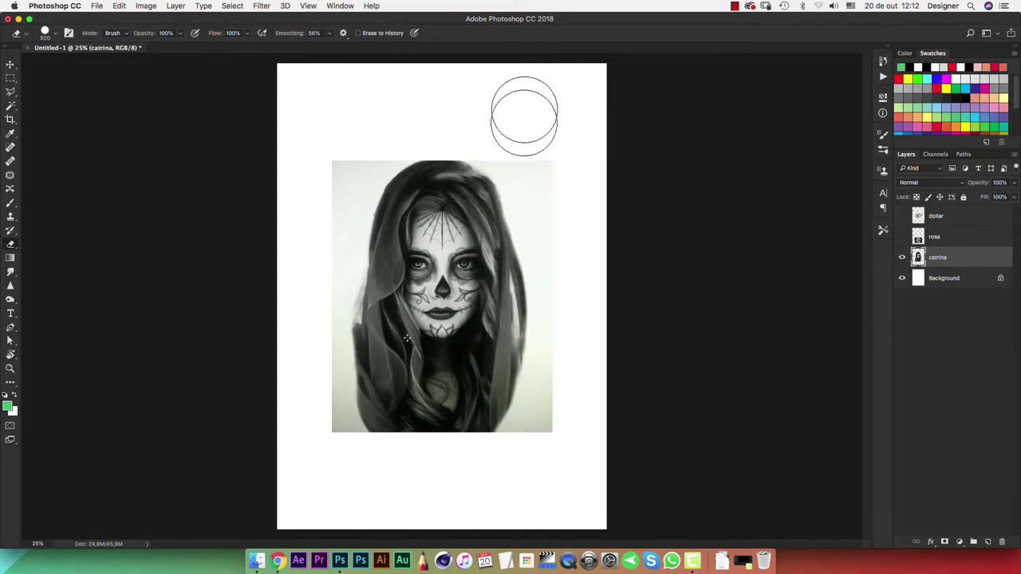
right_click(498, 136)
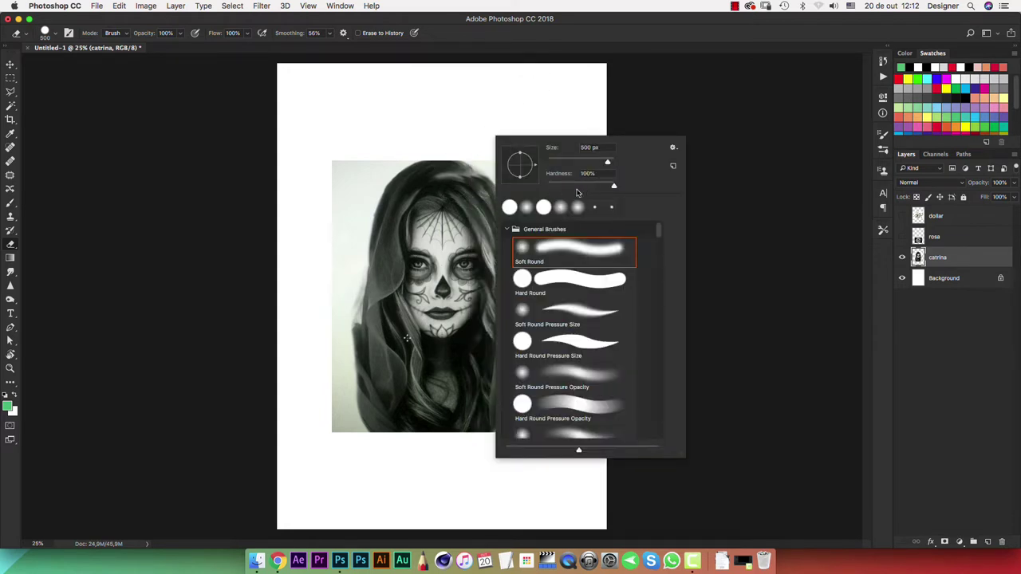
left_click(494, 104)
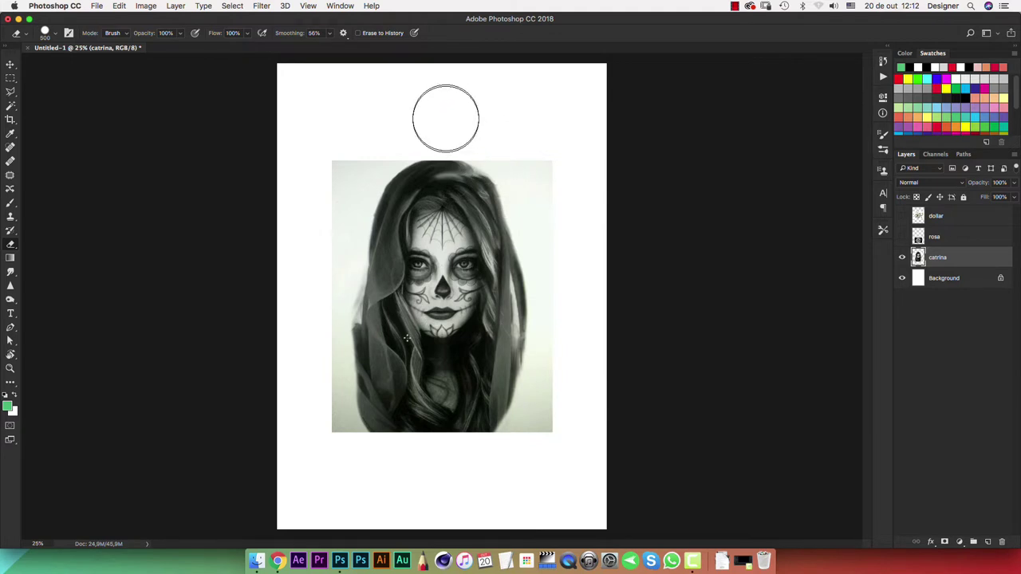
- Set the eraser hardness to 0% and undo the test strokes on the portrait
left_click_drag(454, 107, 454, 191)
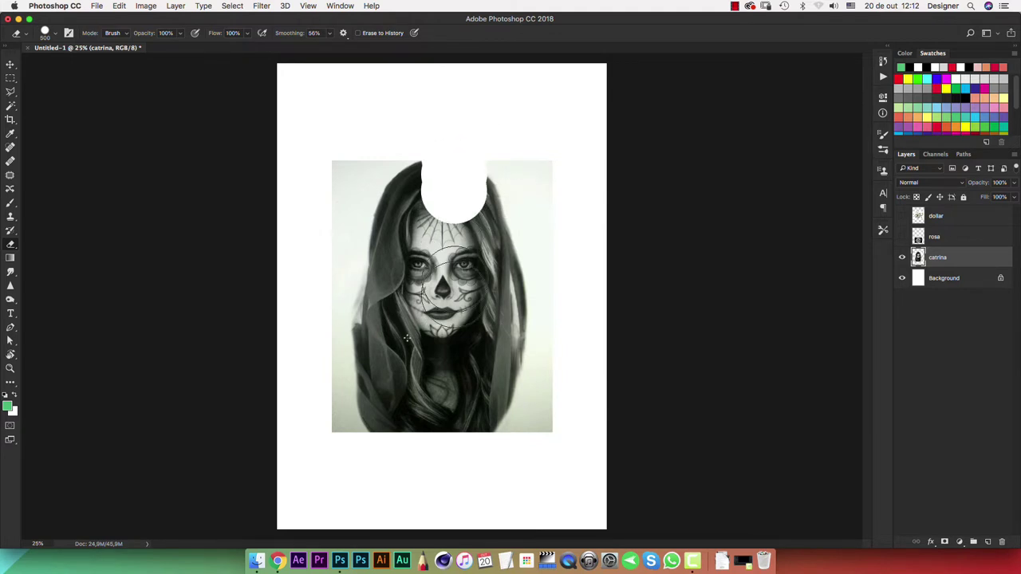
left_click_drag(454, 280, 447, 354)
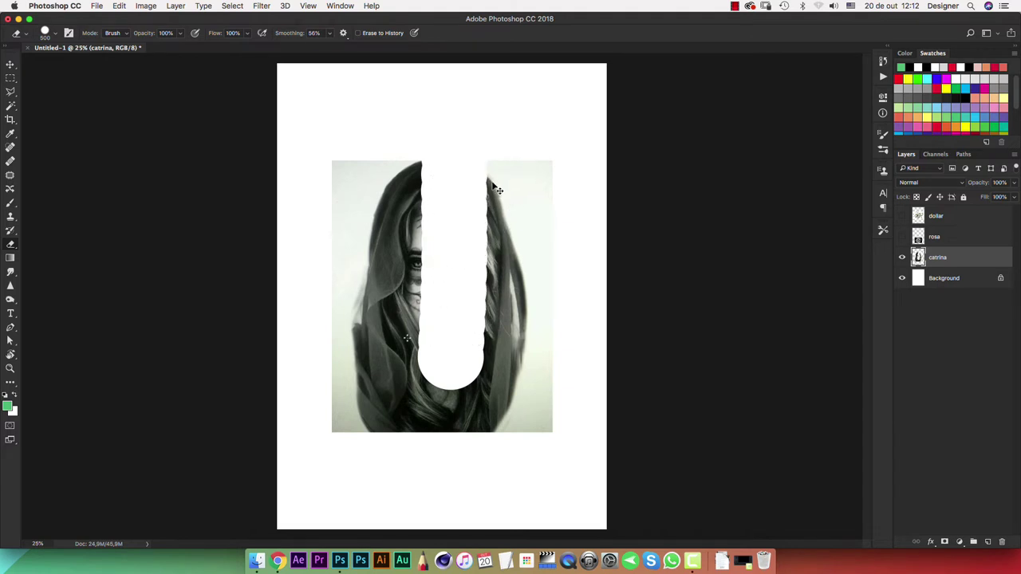
key("ctrl+z")
right_click(454, 142)
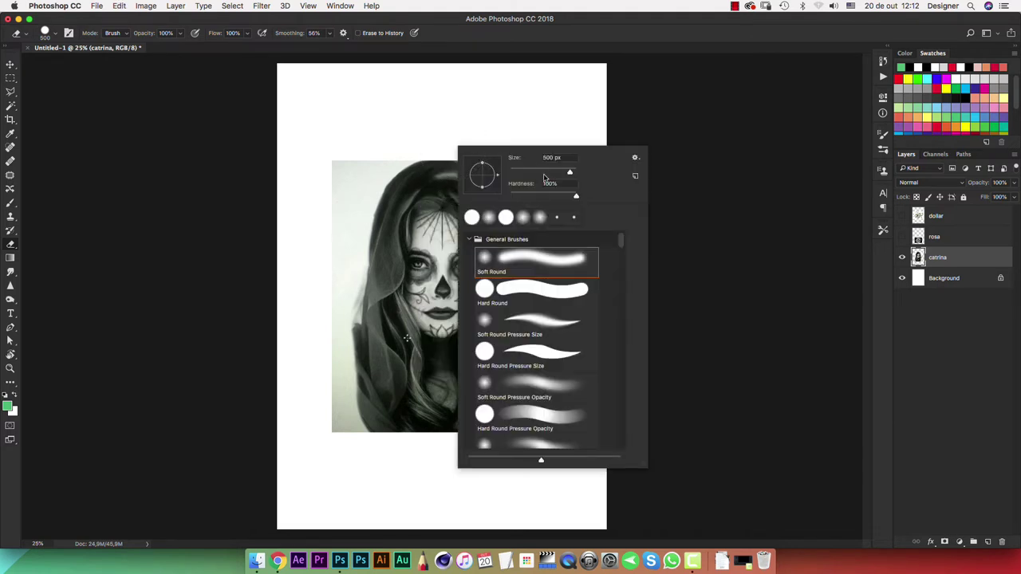
left_click_drag(545, 197, 484, 204)
left_click(456, 104)
left_click_drag(458, 107, 443, 387)
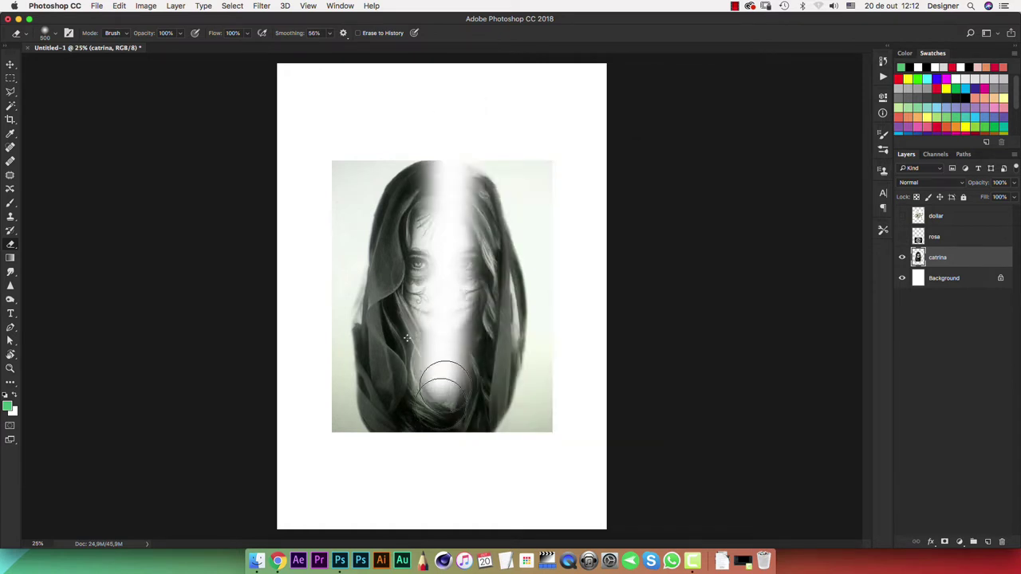
key("ctrl+z")
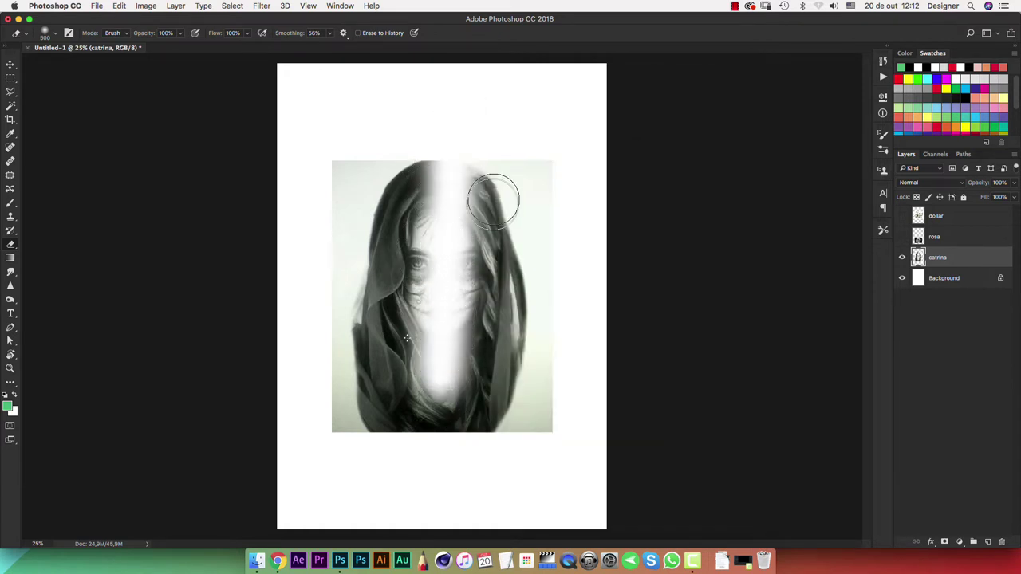
key("ctrl+alt+z")
right_click(447, 152)
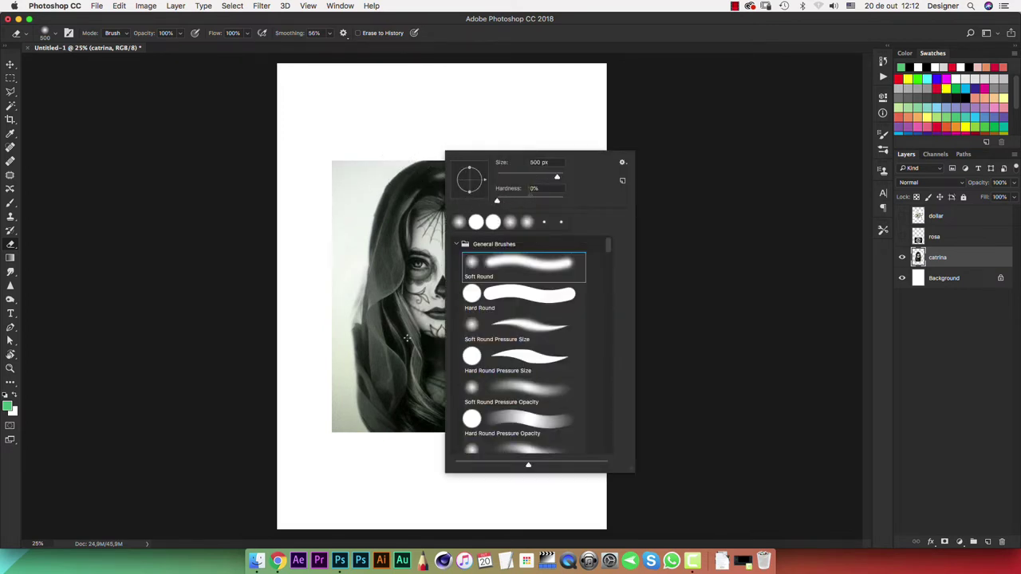
- Soft-erase the portrait's left edge and lower-left hair, then show the rosa layer
left_click(383, 134)
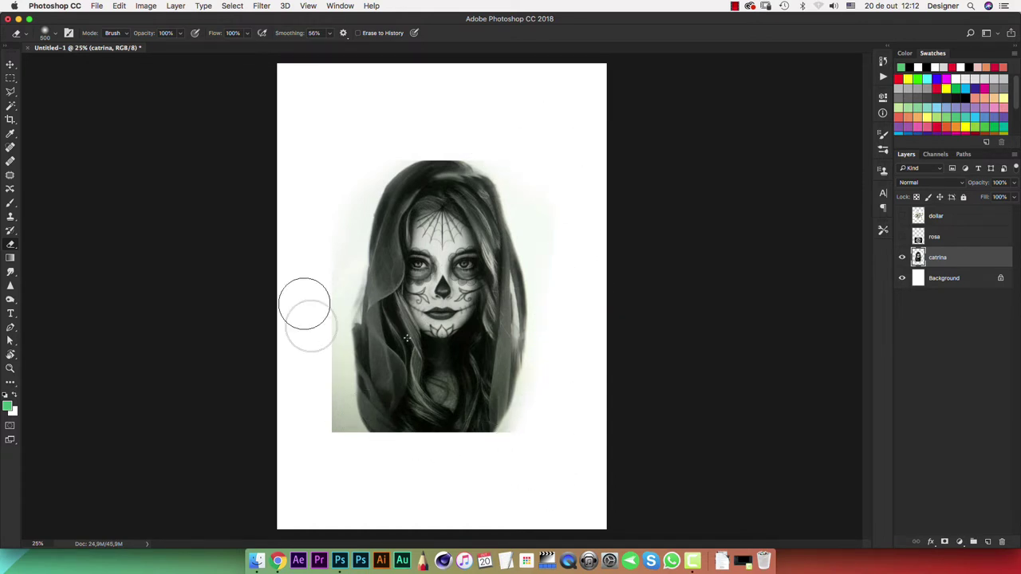
left_click_drag(321, 297, 320, 439)
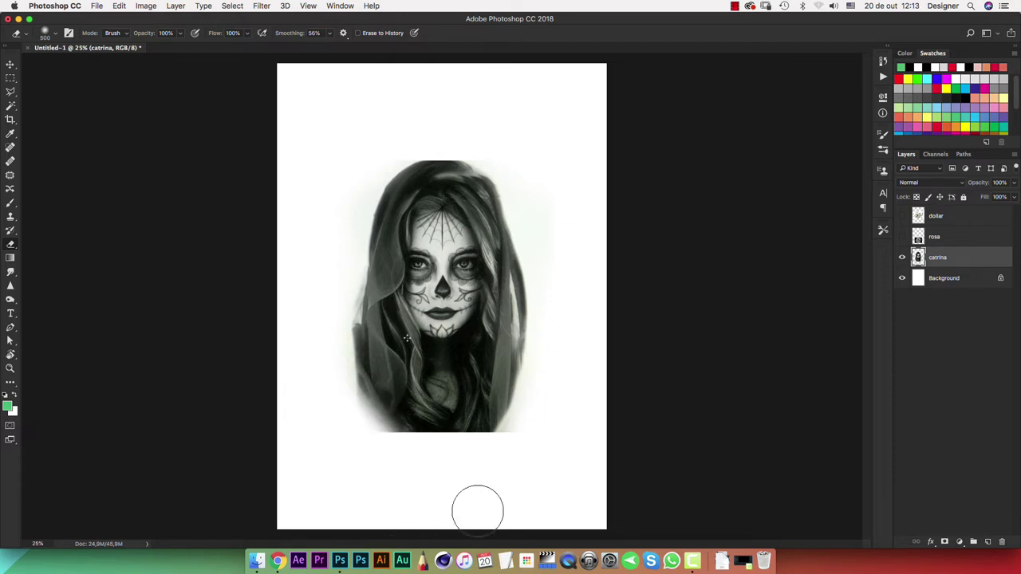
mouse_move(394, 456)
left_mouse_down()
mouse_move(566, 440)
mouse_move(365, 455)
mouse_move(550, 422)
mouse_move(371, 452)
left_mouse_up()
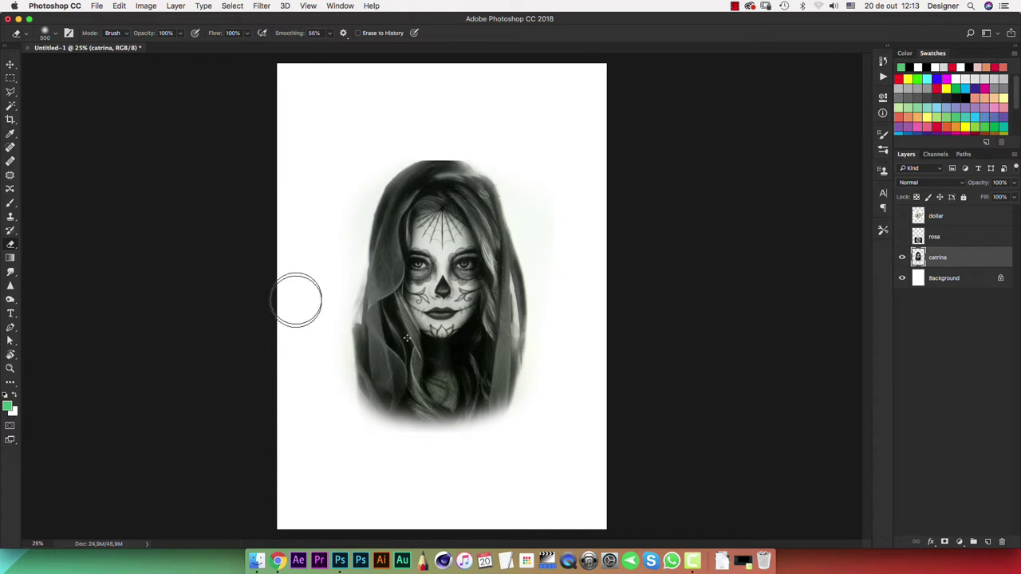
mouse_move(296, 296)
left_mouse_down()
mouse_move(314, 296)
mouse_move(321, 346)
left_mouse_up()
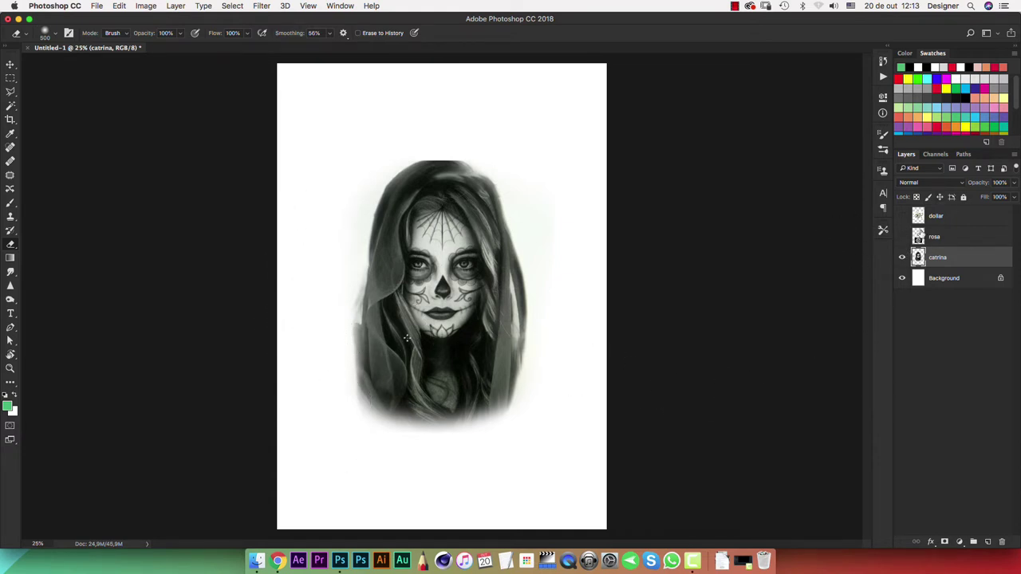
left_click(902, 237)
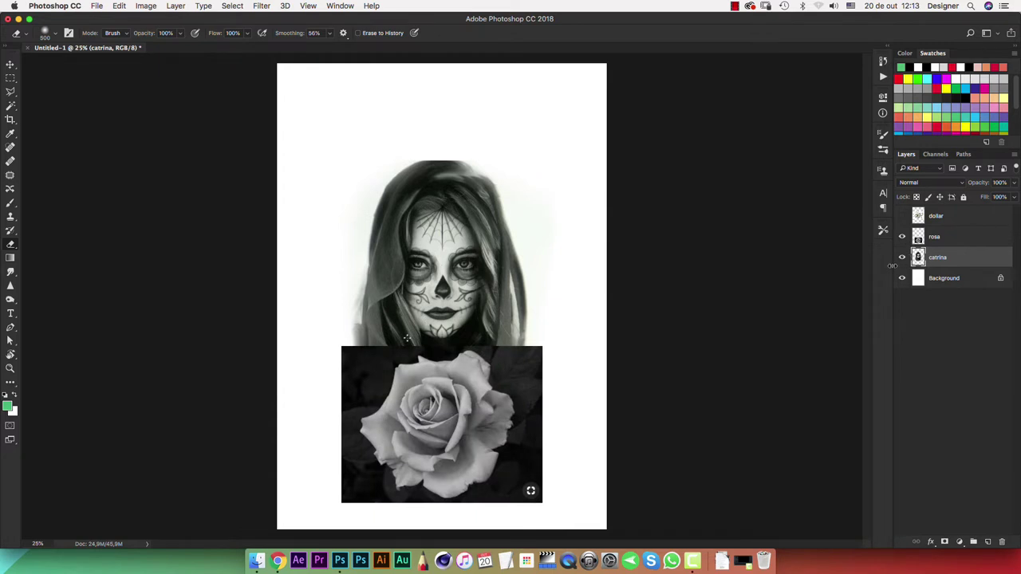
- Zoom to 50%, centre the view on the rose, and open the lasso tools flyout
key("super+plus")
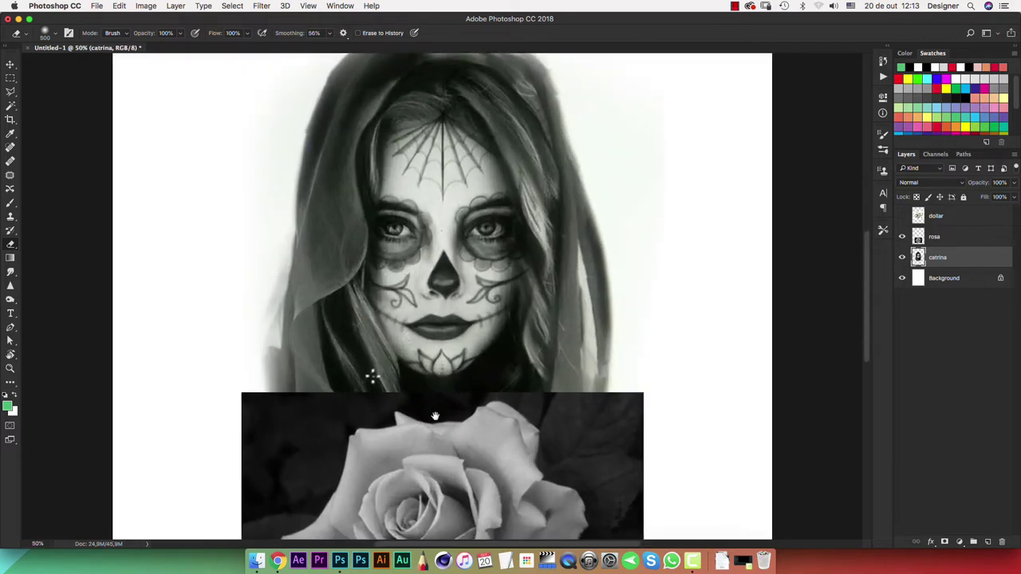
left_click_drag(434, 442, 405, 170)
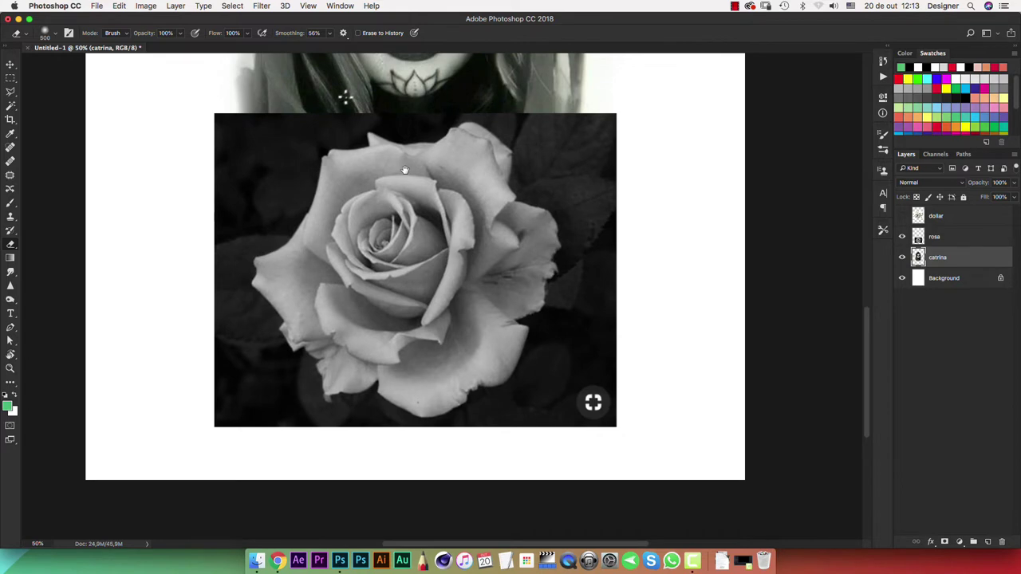
left_click_drag(549, 202, 470, 186)
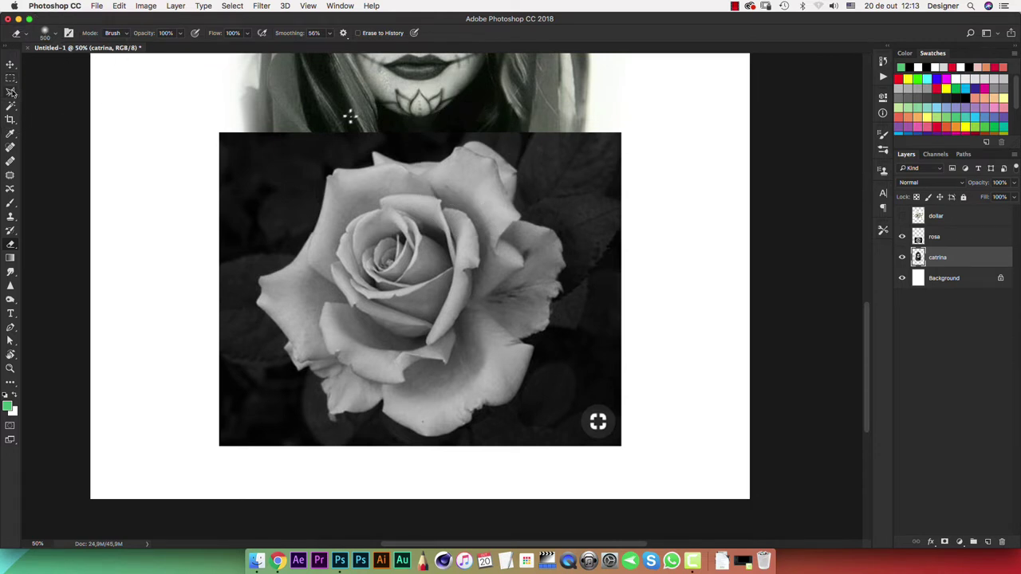
left_click(12, 93)
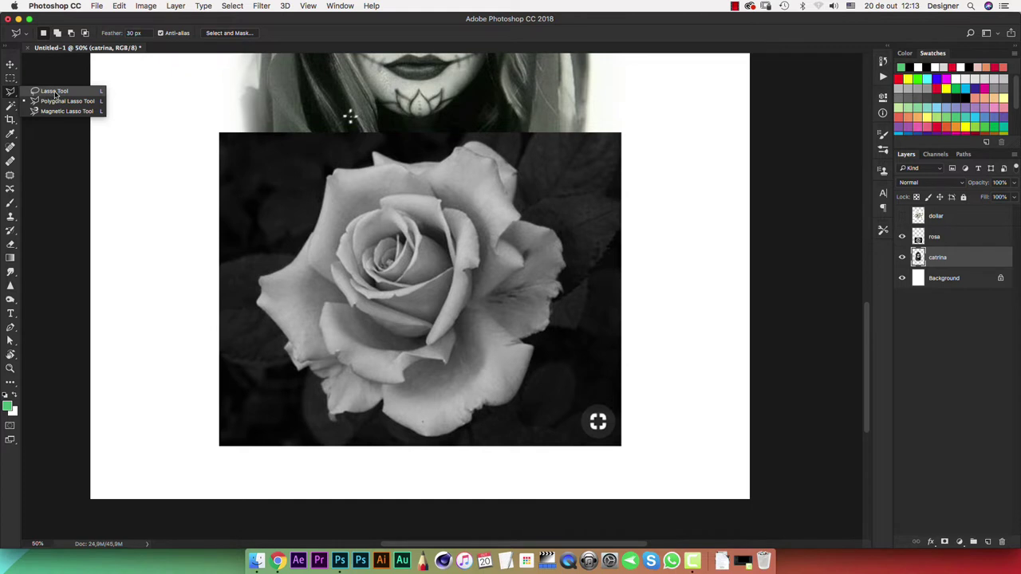
- Draw and discard trial Lasso selections near the rose, making rosa the active layer
left_click(54, 93)
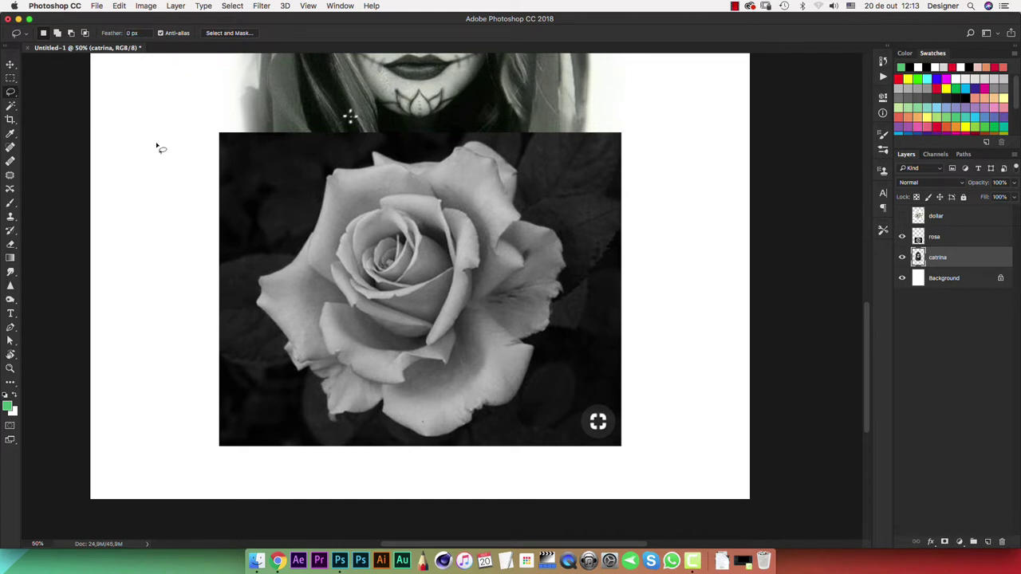
mouse_move(175, 166)
left_mouse_down()
mouse_move(133, 318)
mouse_move(188, 179)
left_mouse_up()
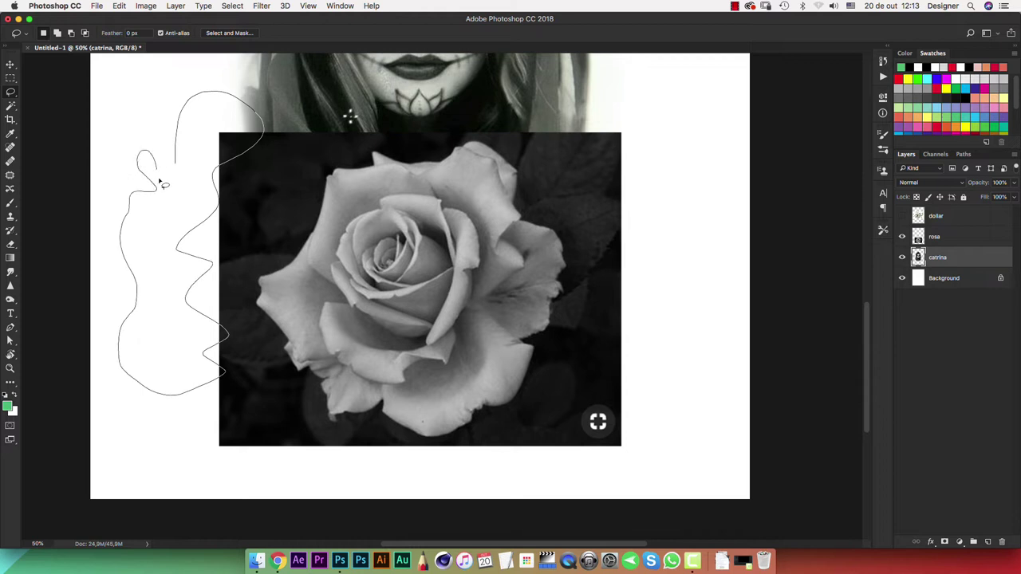
left_click_drag(178, 173, 180, 171)
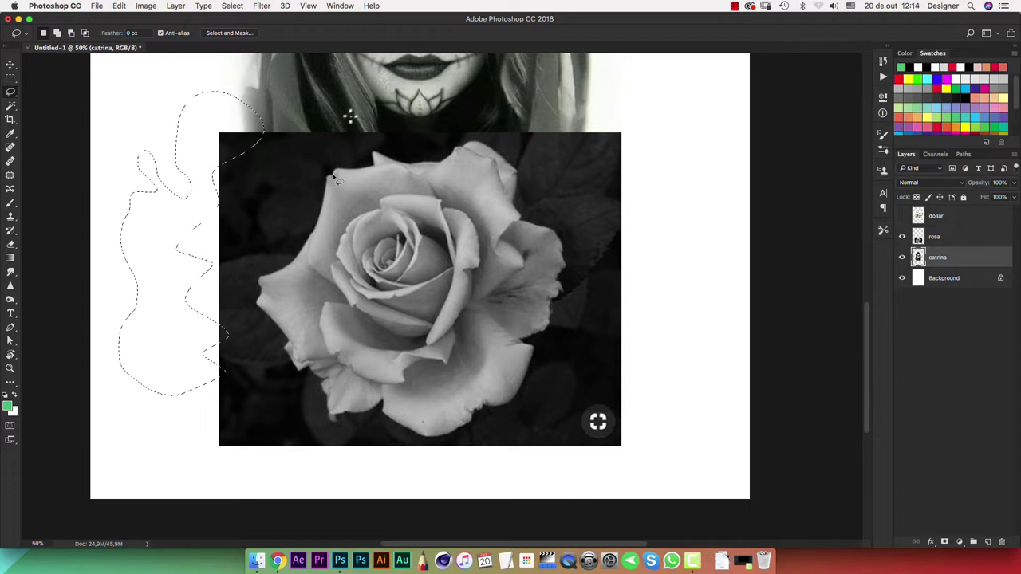
key("super+d")
left_click(315, 233)
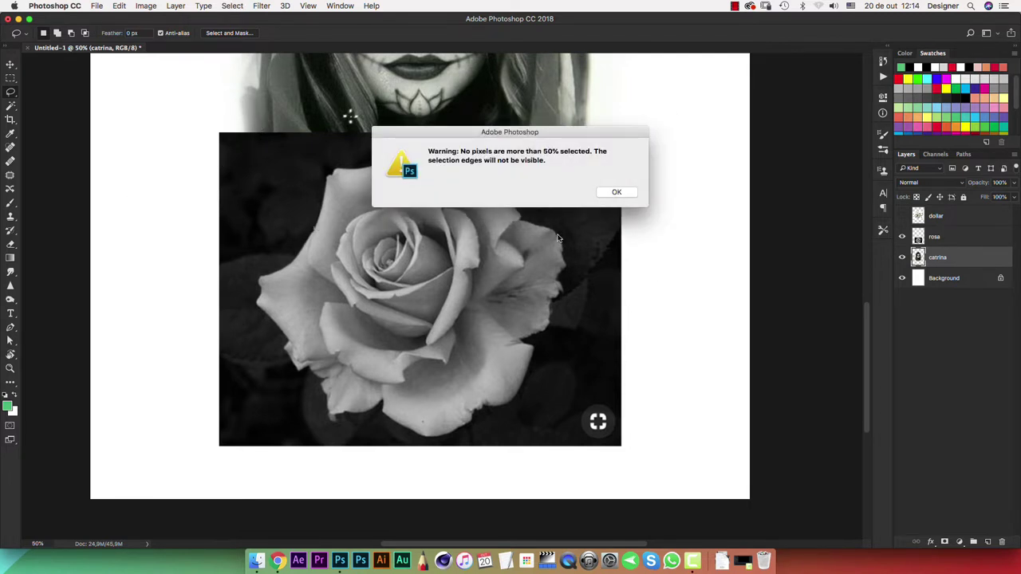
left_click(615, 194)
left_click(925, 237)
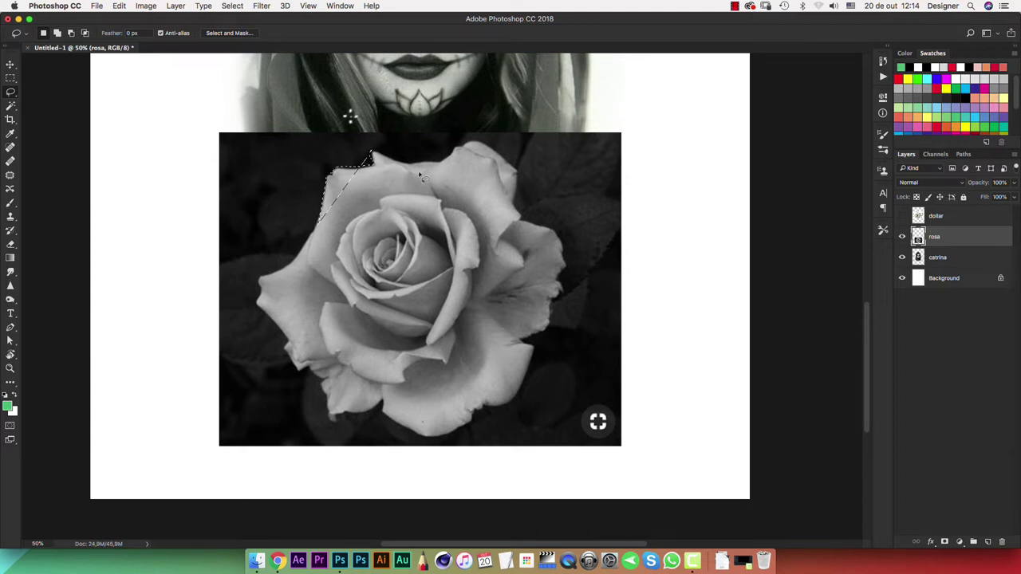
key("super+d")
left_click(12, 95)
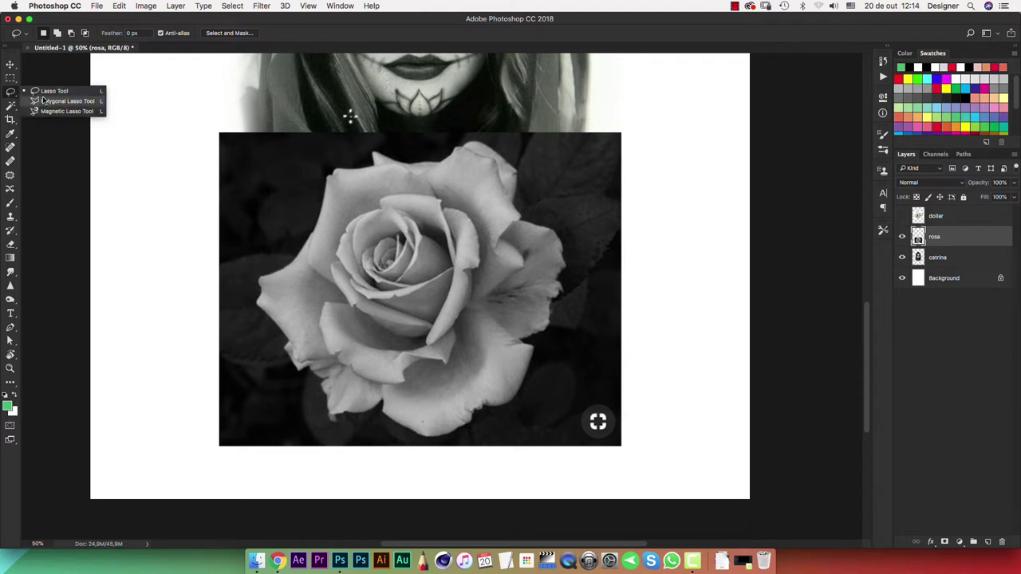
- Draw a trial polygonal lasso selection over the rose
left_click(48, 101)
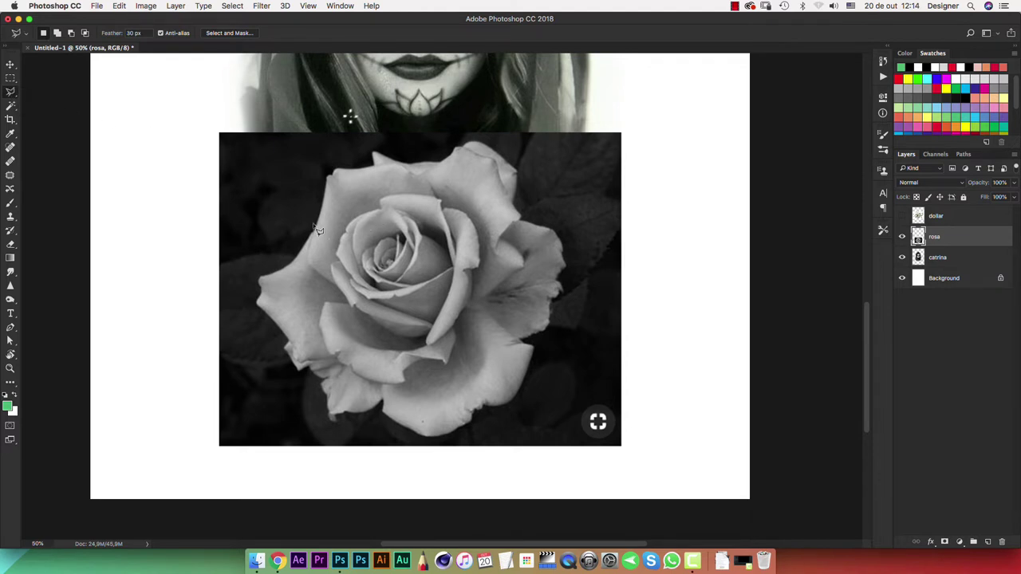
left_click(309, 186)
left_click(234, 214)
left_click(245, 328)
left_click(386, 313)
left_click(471, 177)
left_click(383, 182)
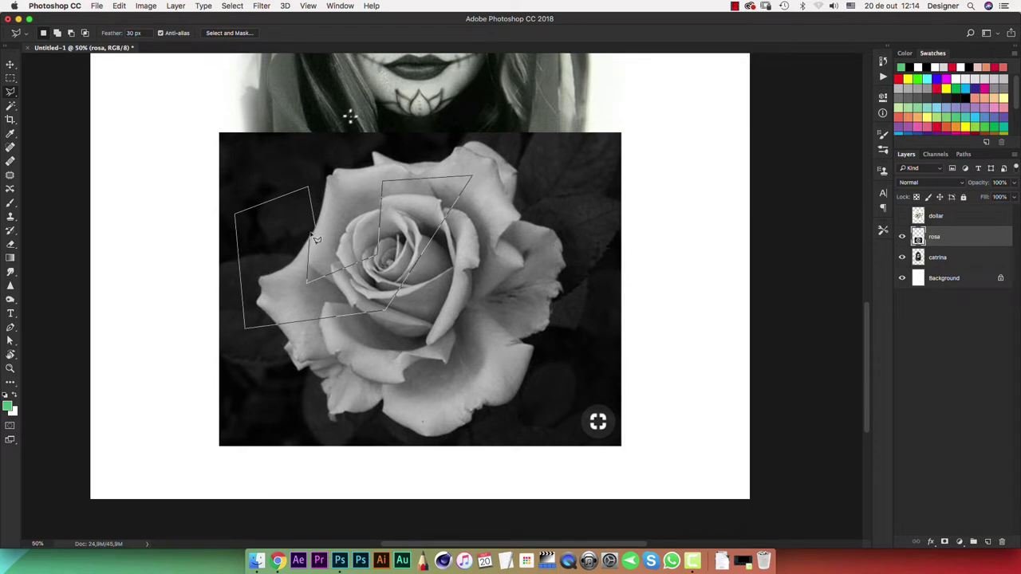
double_click(314, 268)
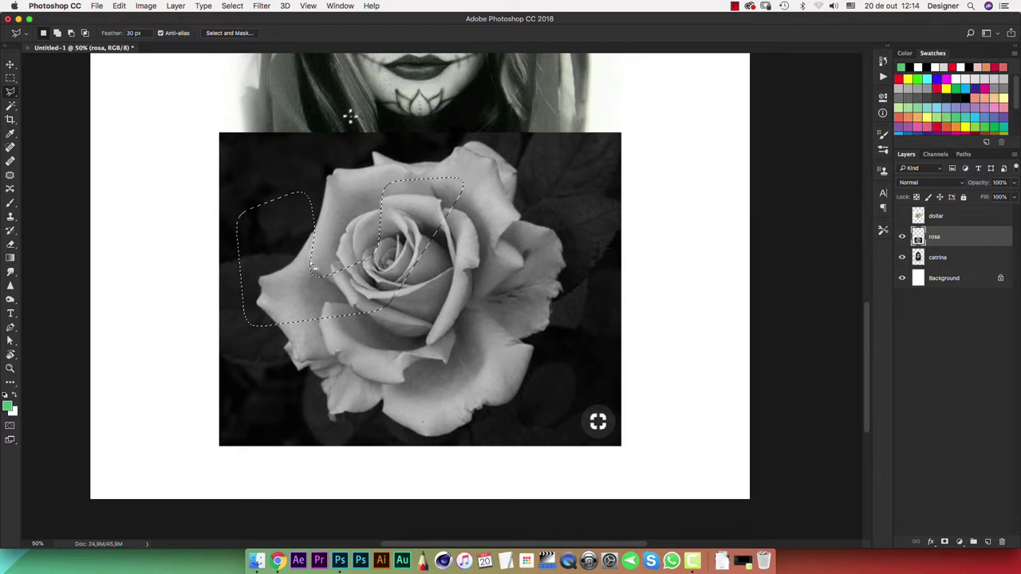
- Set the lasso feather to 0 px and clear the trial selection
double_click(146, 34)
type("0")
key("Return")
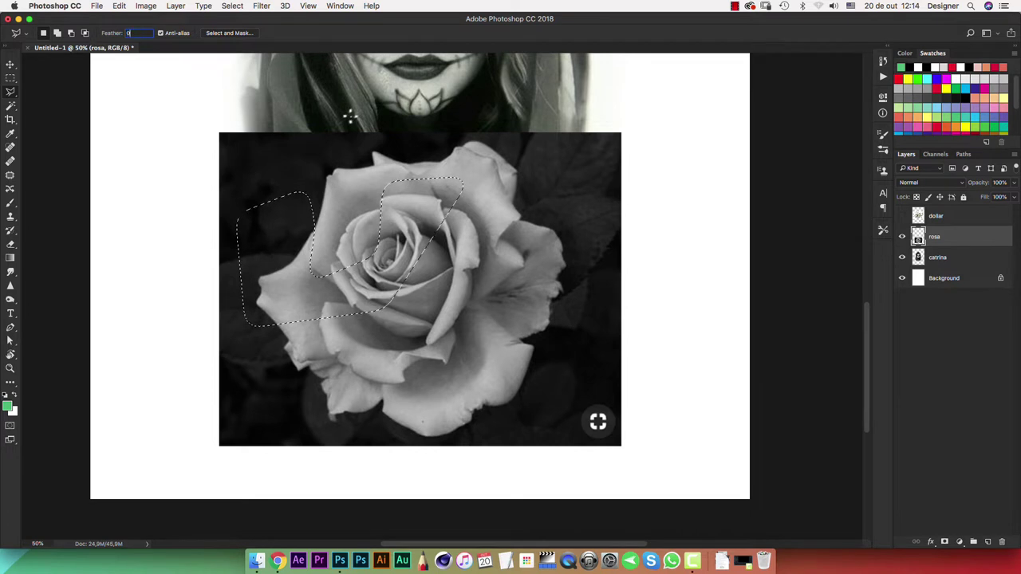
key("super+d")
left_click(12, 93)
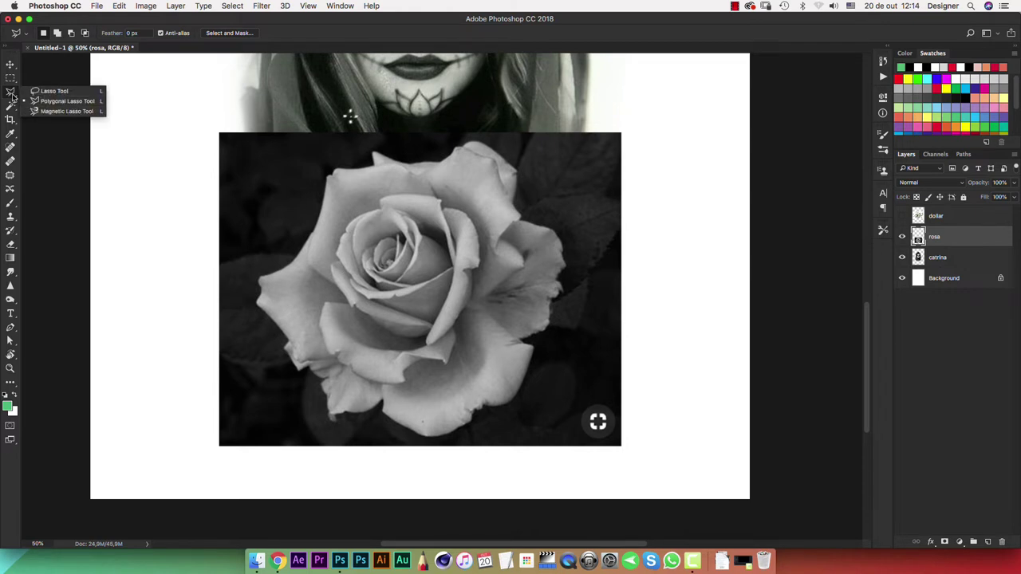
- Trace the rose's upper petal edges with the Magnetic Lasso, panning with Space while zoomed in
left_click(58, 112)
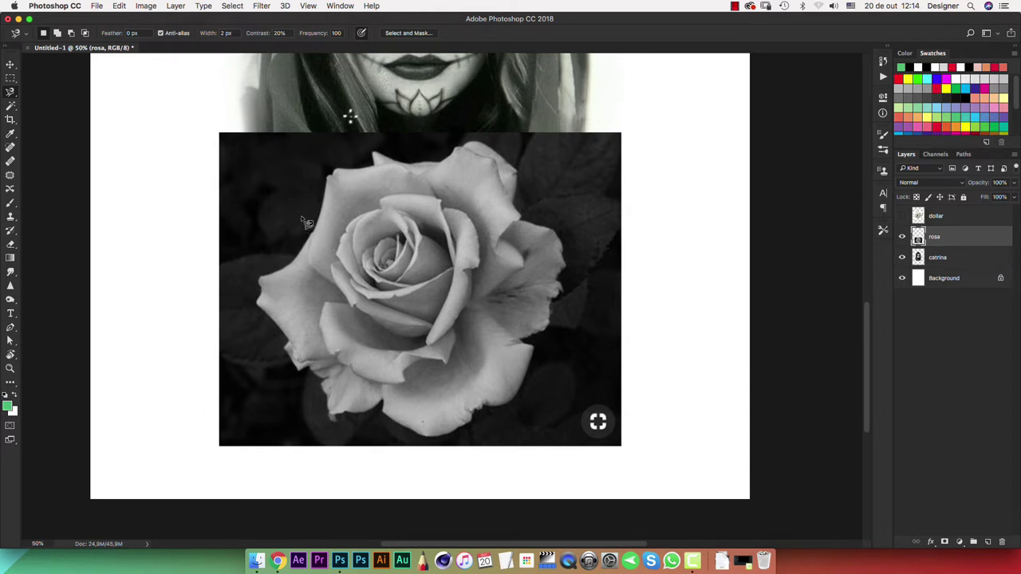
key("super+plus")
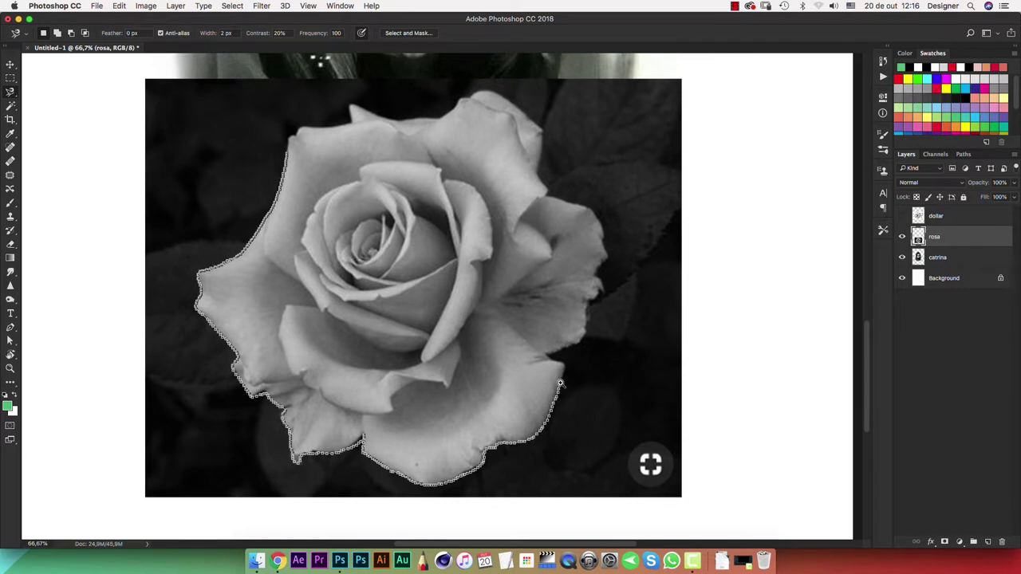
scroll(564, 389, "up", 3)
scroll(564, 390, "up", 3)
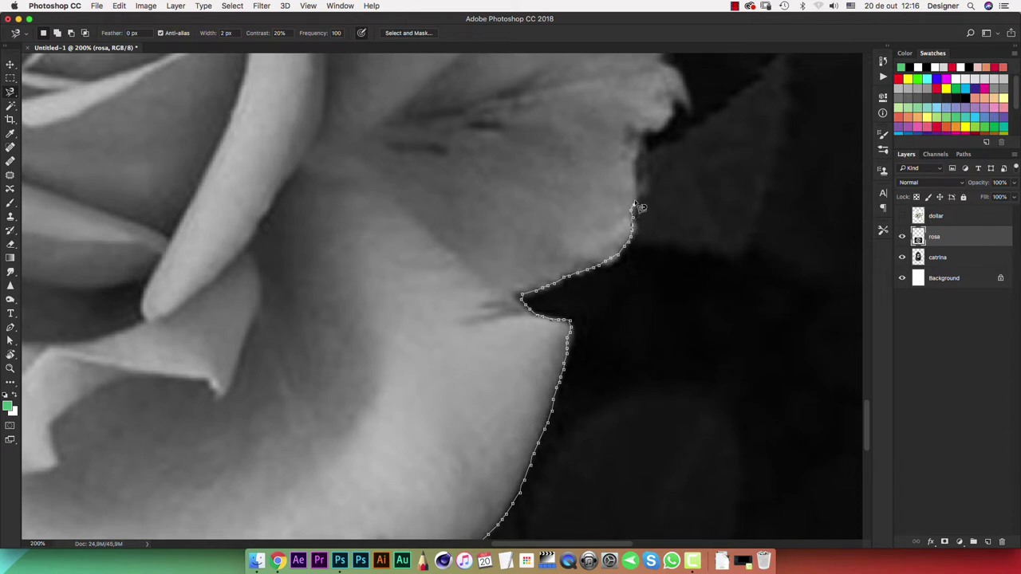
key("space")
mouse_move(635, 202)
left_mouse_down()
mouse_move(576, 350)
mouse_move(512, 413)
left_mouse_up()
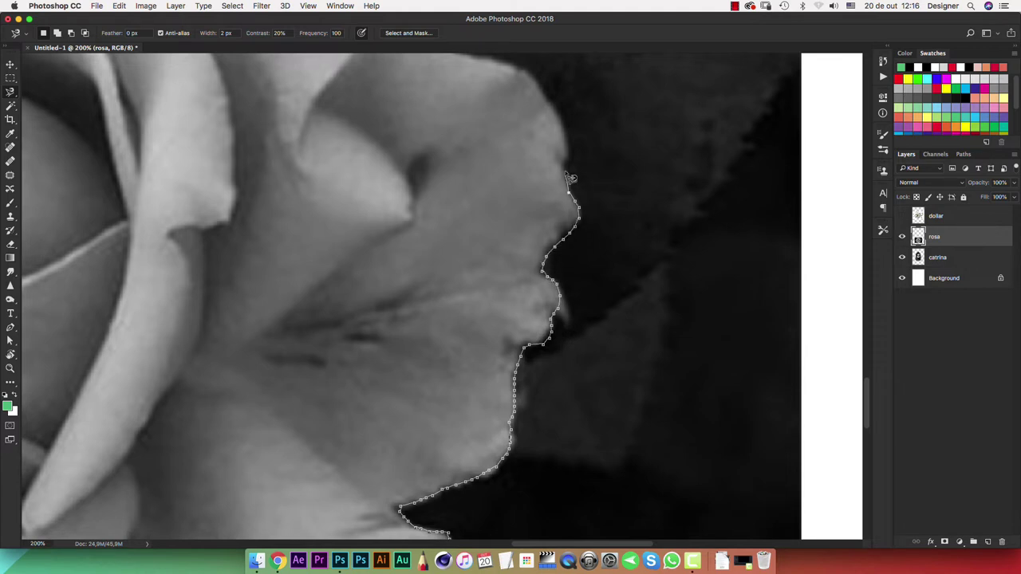
left_click_drag(555, 115, 637, 359)
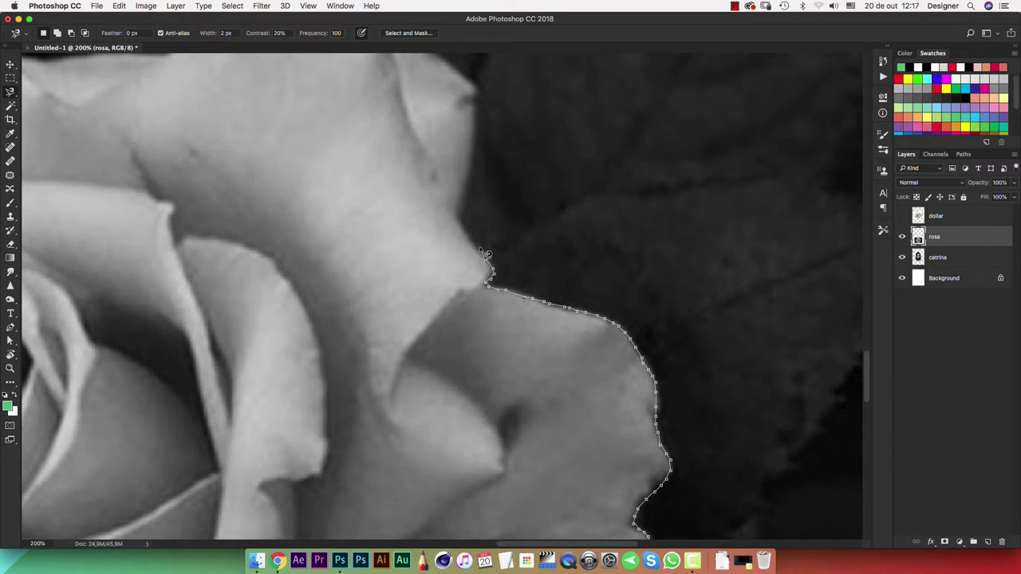
left_click_drag(474, 187, 456, 372)
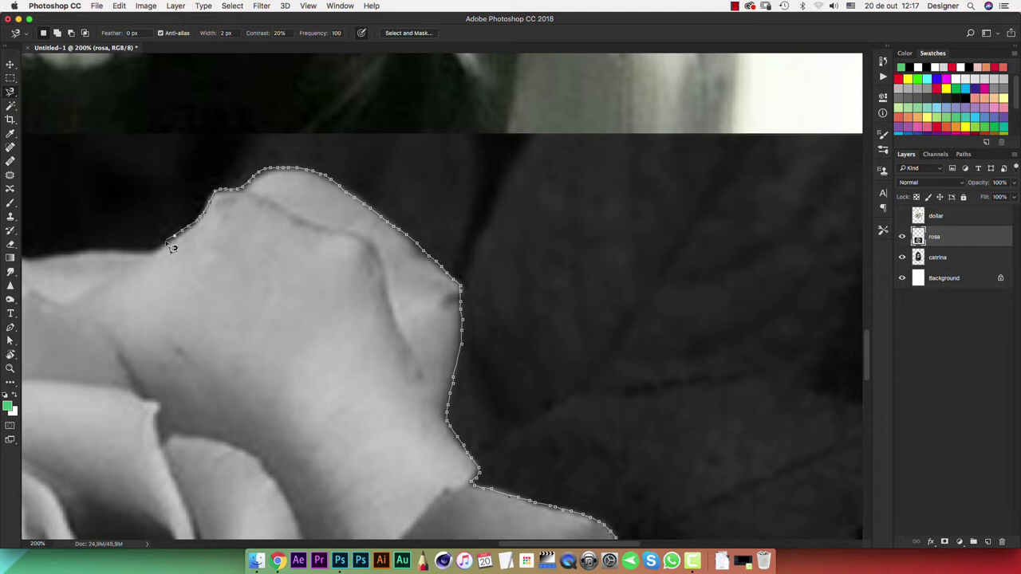
left_click_drag(173, 248, 549, 194)
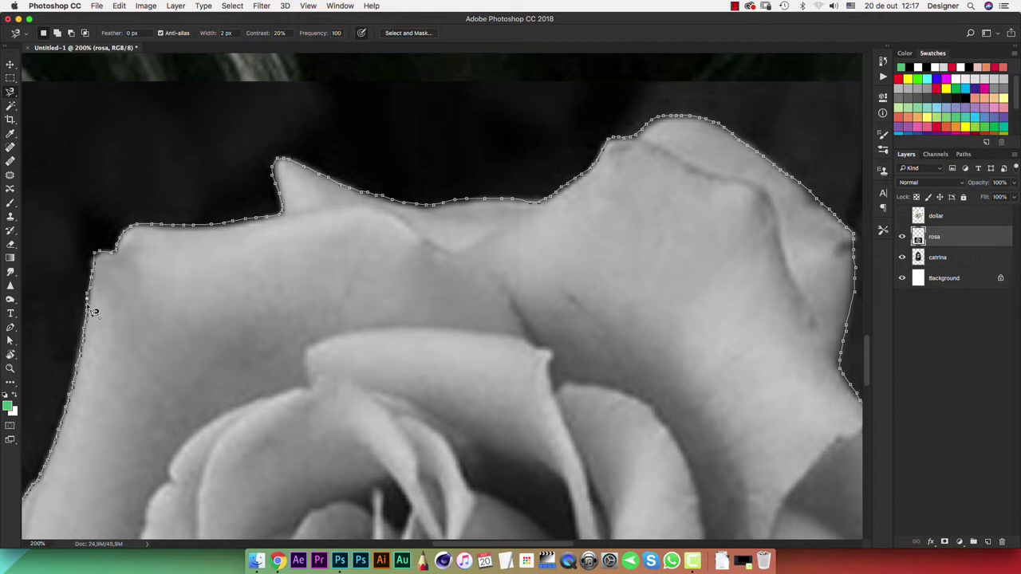
key("Escape")
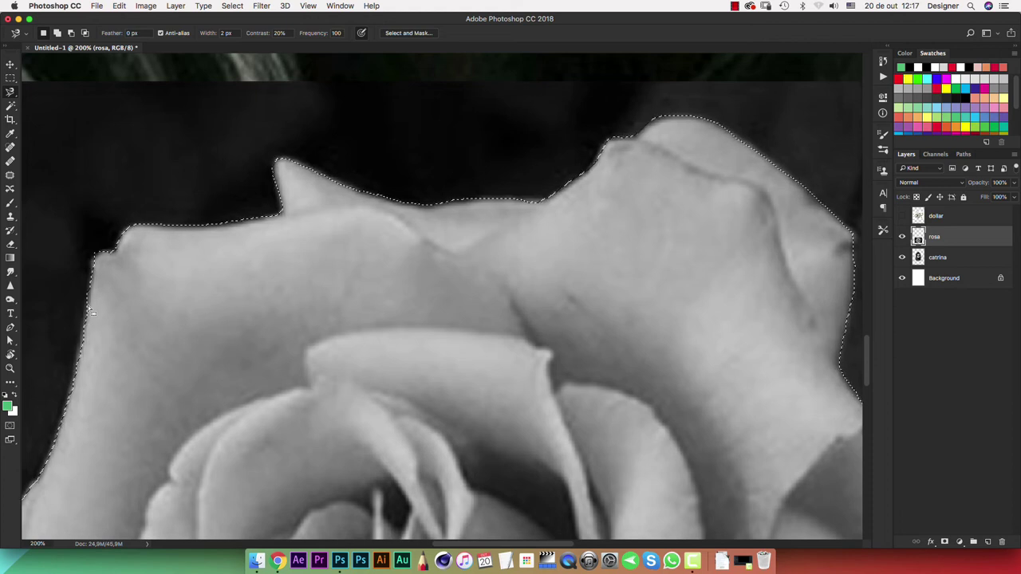
- Zoom out, trial-delete the selected rose, then undo that deletion
key("super+minus")
key("super+minus")
key("super+minus")
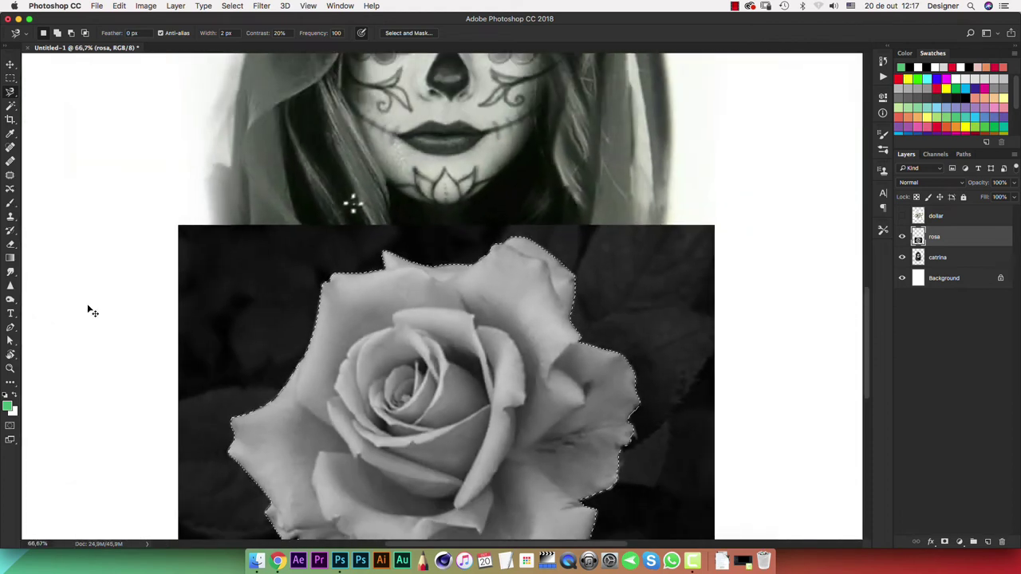
scroll(402, 287, "down", 2)
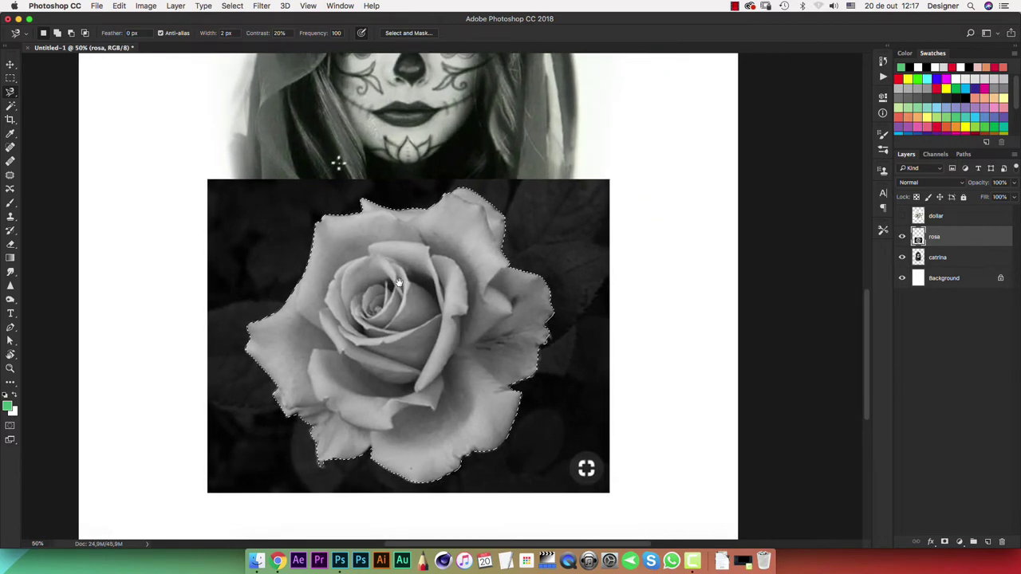
key("super+minus")
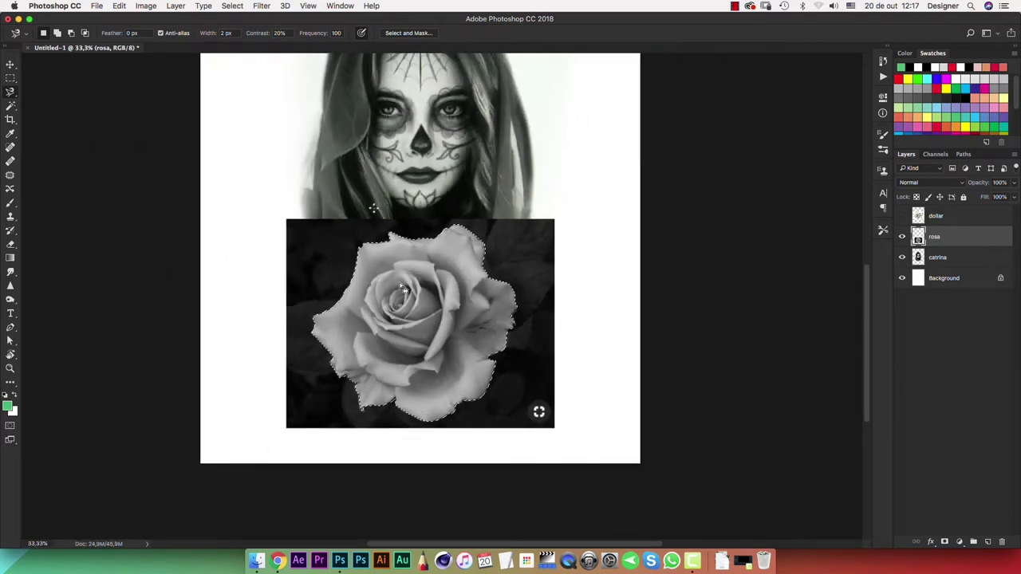
scroll(403, 289, "up", 2)
scroll(423, 293, "up", 2)
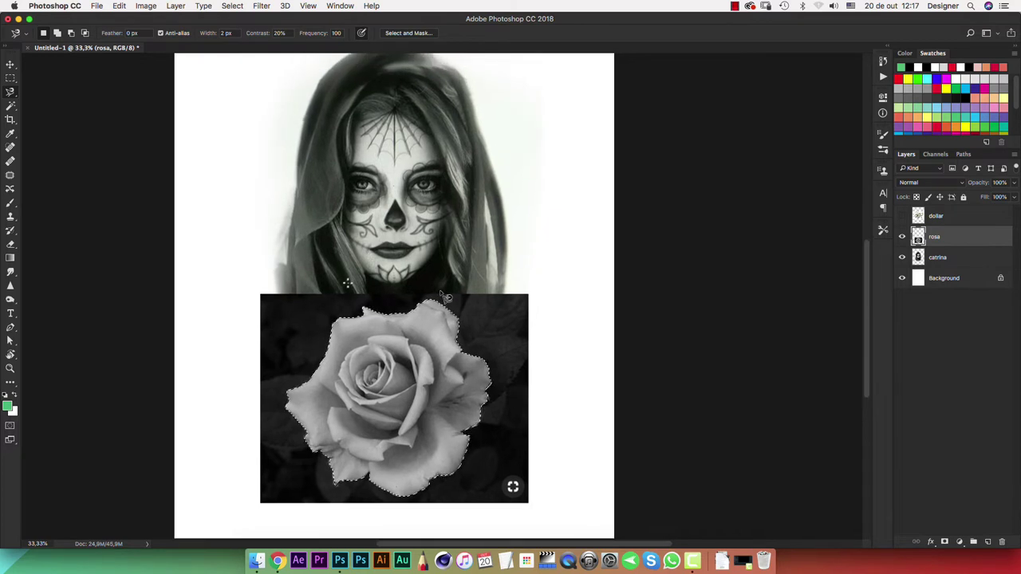
key("Delete")
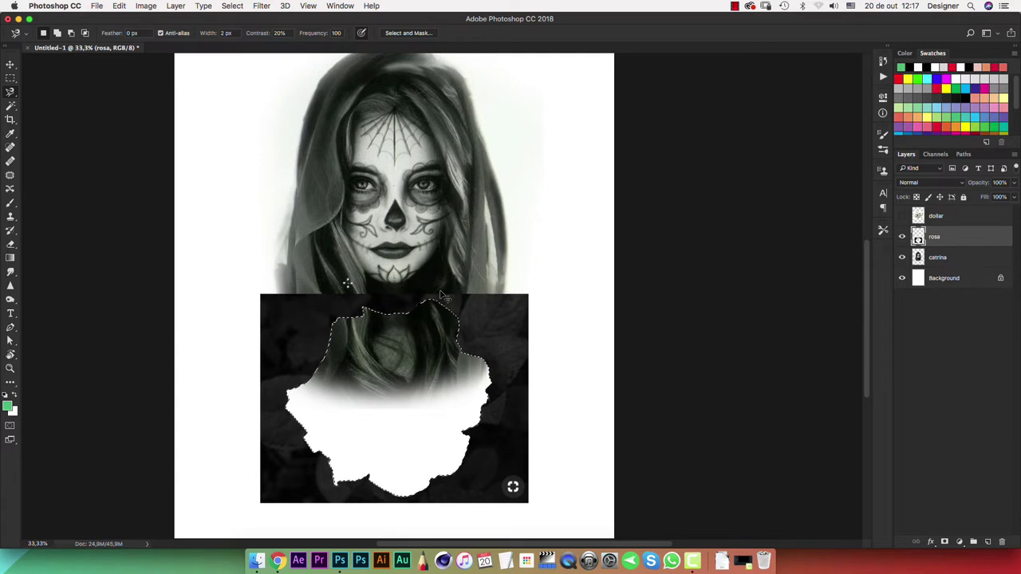
key("super+z")
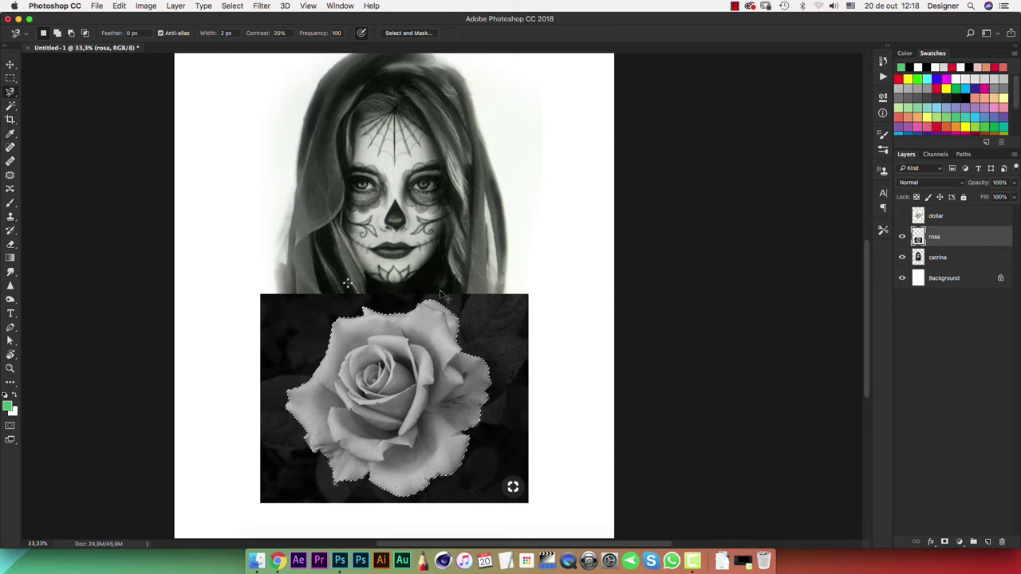
- Delete the dark background around the rose, deselect, and zoom out to the whole poster
key("shift+super+i")
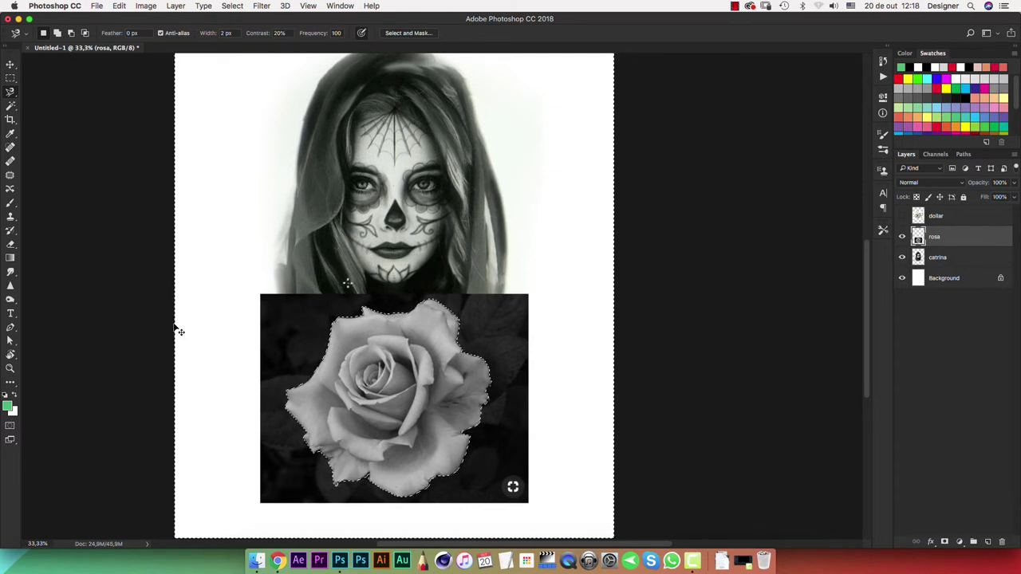
key("shift+super+i")
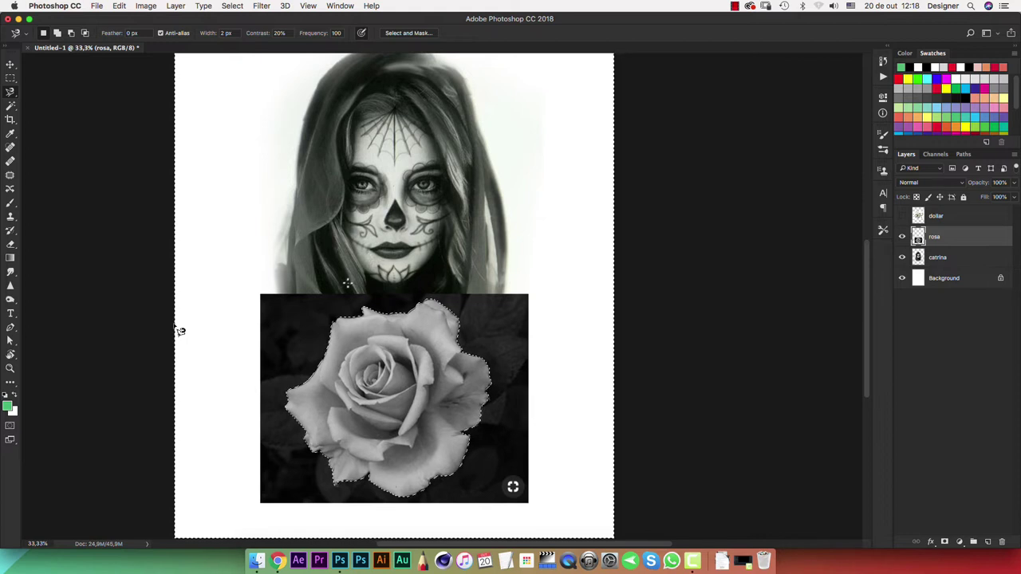
key("Delete")
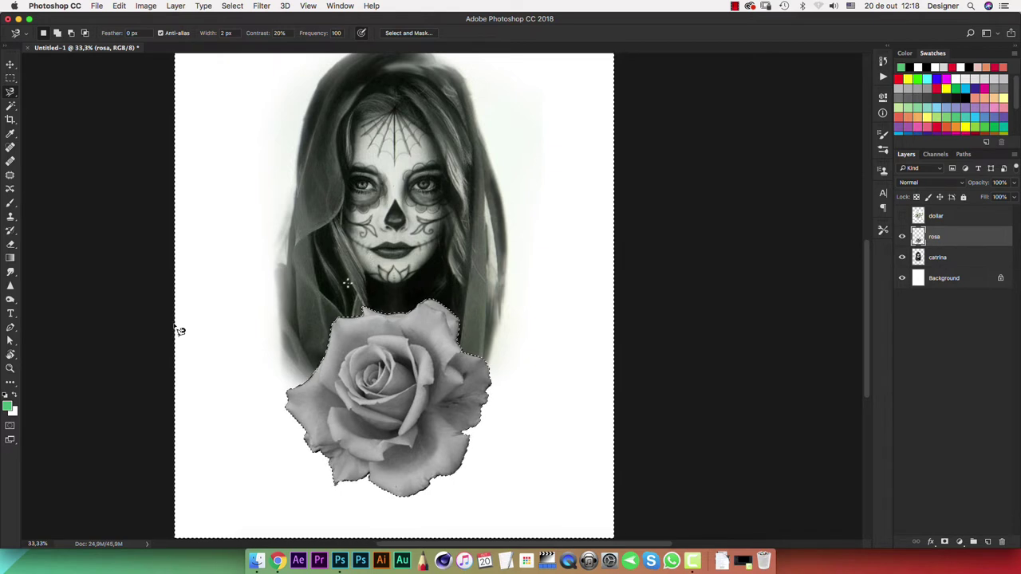
key("super+d")
key("super+minus")
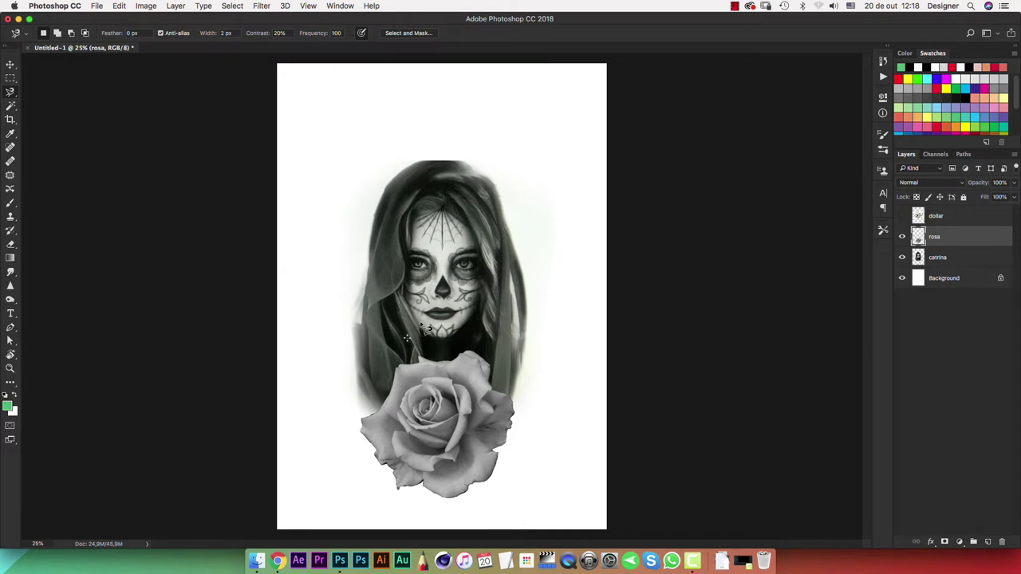
- Move the catrina and rosa layers up together with the Move tool
left_click(956, 259, "shift")
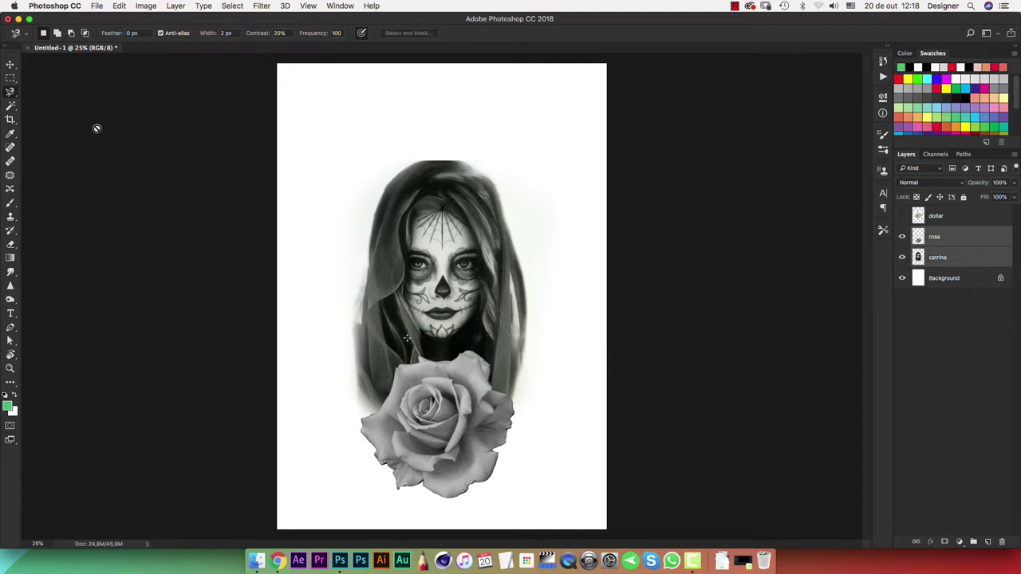
left_click(11, 67)
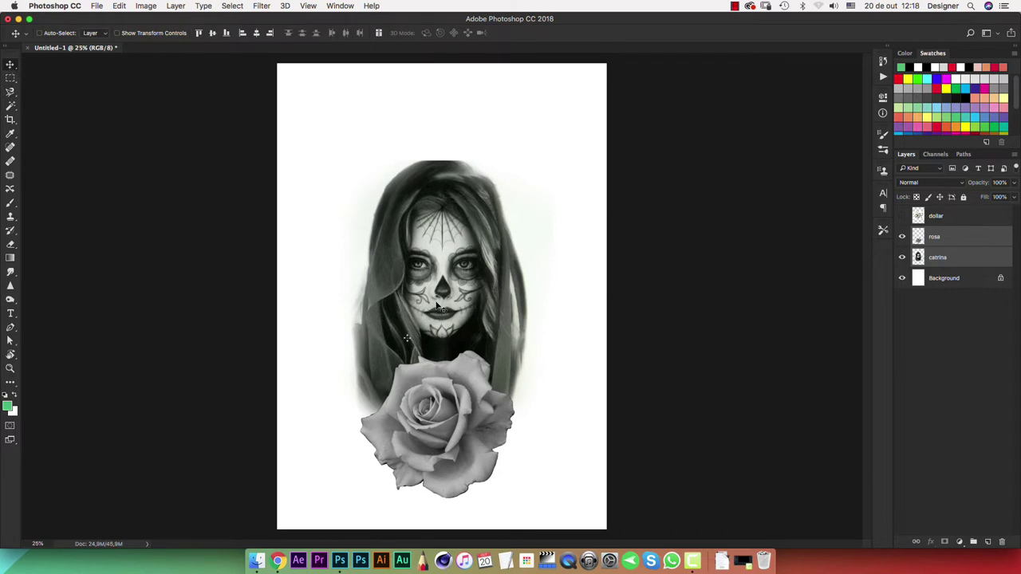
left_click_drag(438, 312, 437, 291)
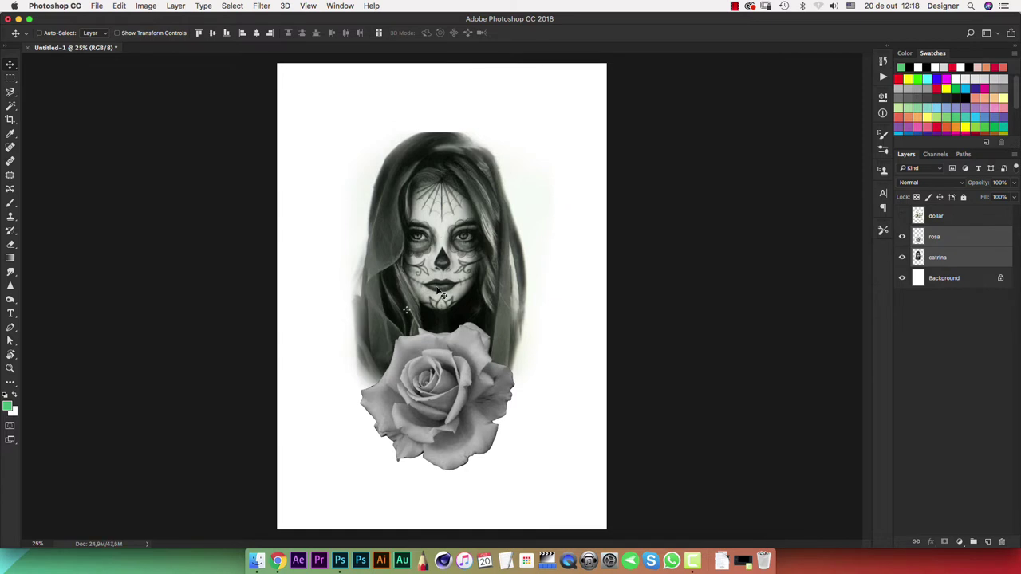
- Show the dollar bills layer and hide the rosa layer
left_click(932, 339)
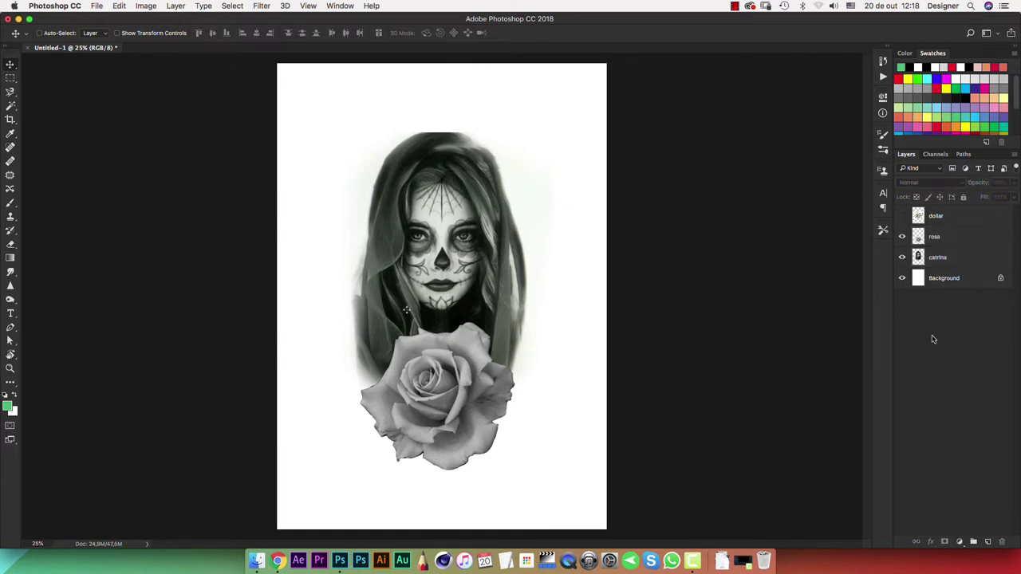
left_click(902, 216)
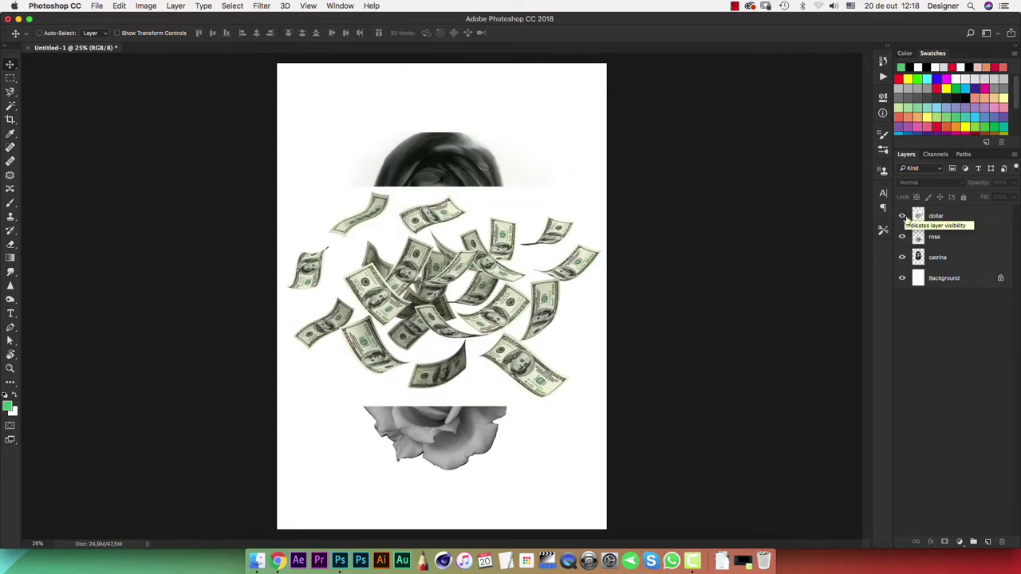
left_click(902, 237)
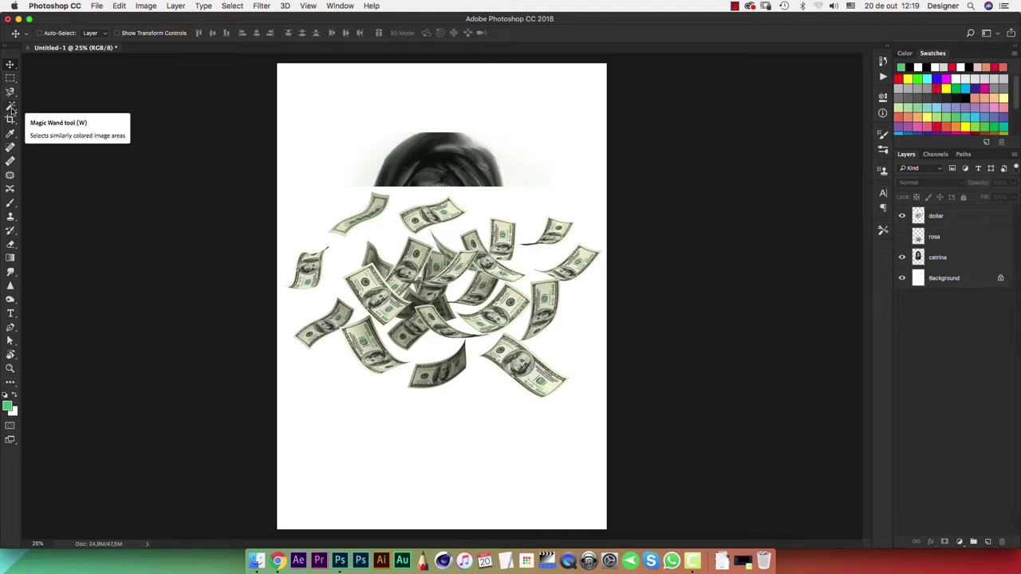
- With the Magic Wand, hide the dollar layer, zoom onto the forehead, and activate the catrina layer
left_click(11, 107)
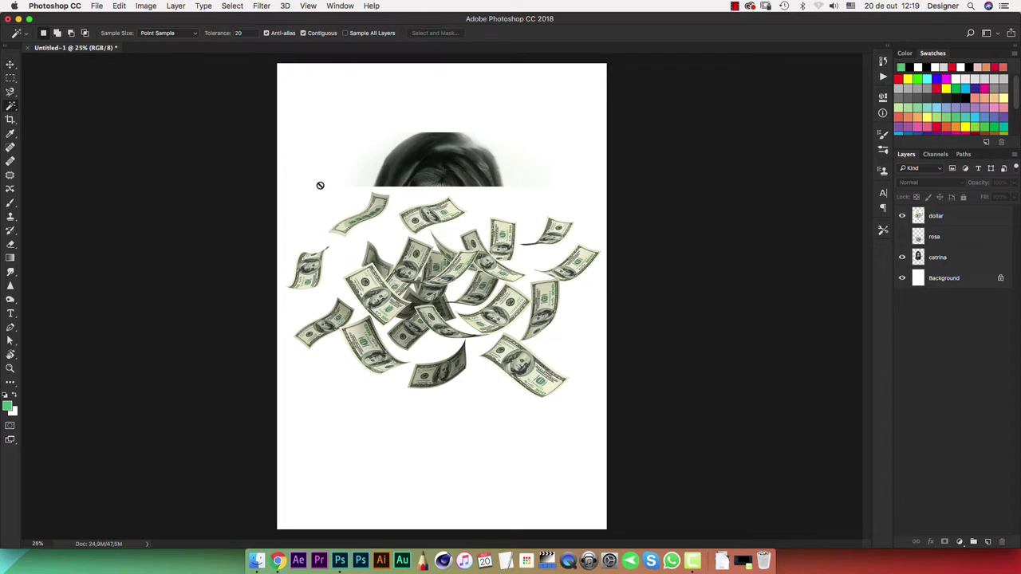
left_click(960, 221)
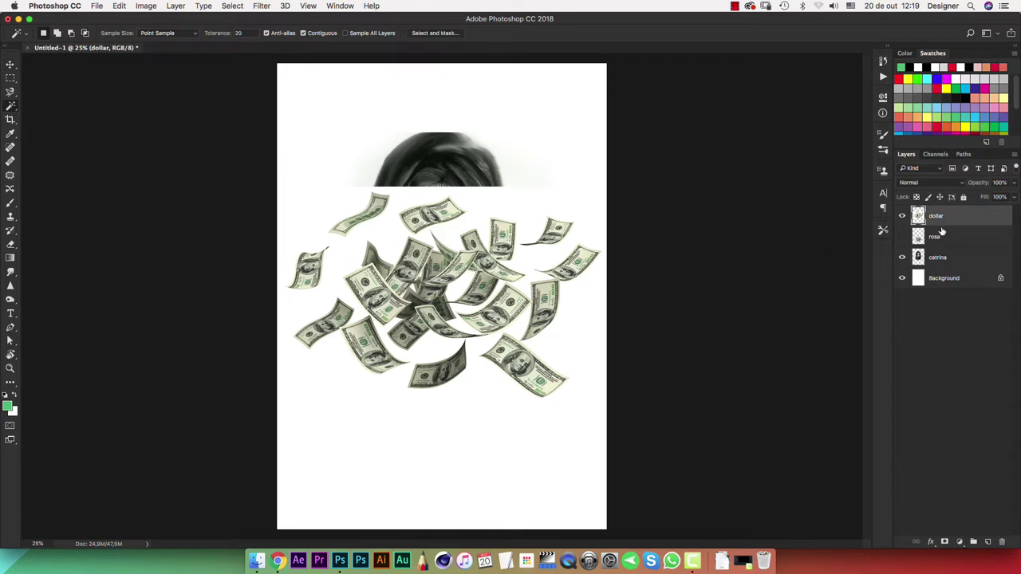
left_click(902, 216)
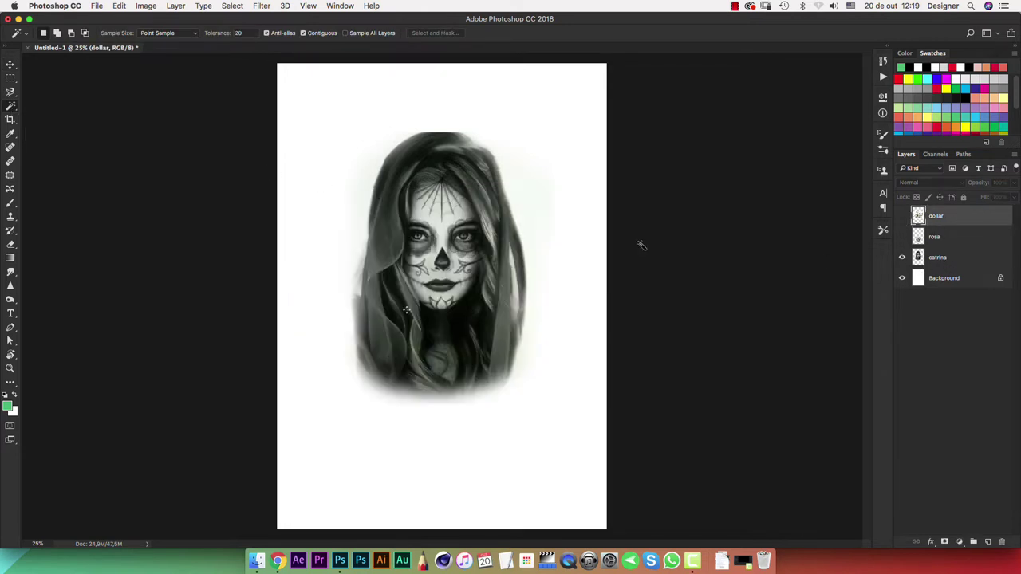
key("super+plus")
key("super+plus")
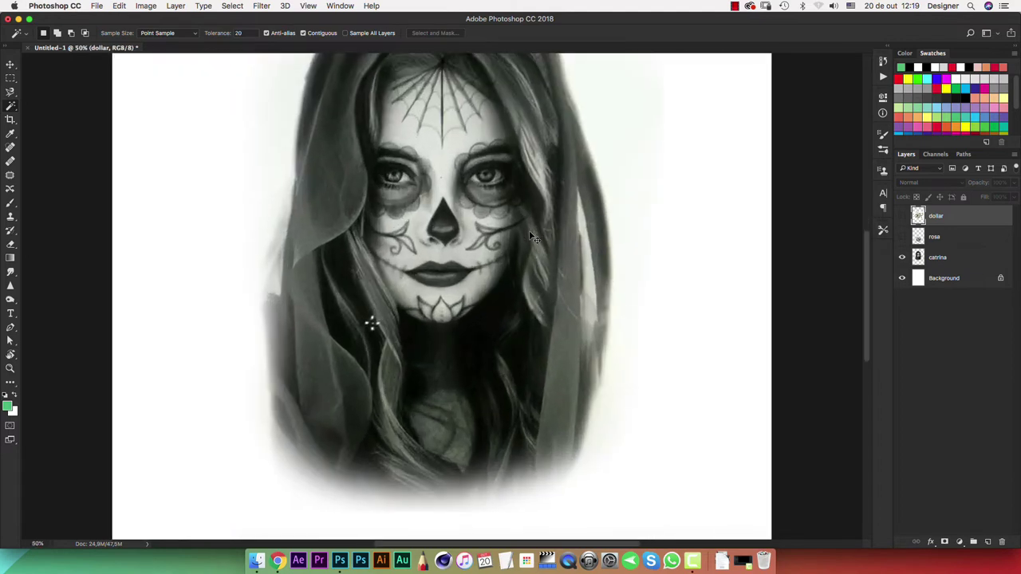
key("super+plus")
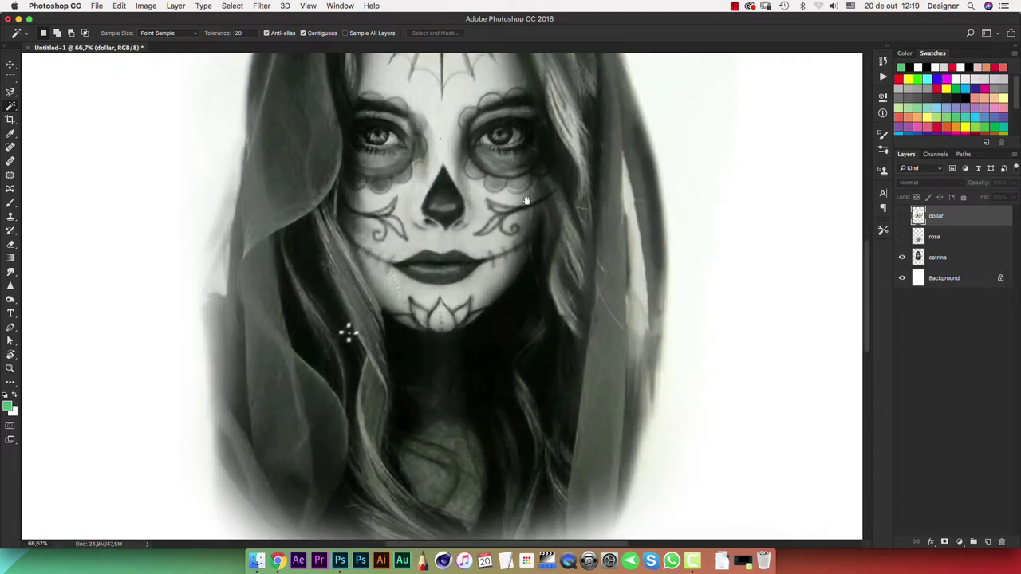
left_click_drag(524, 200, 526, 303)
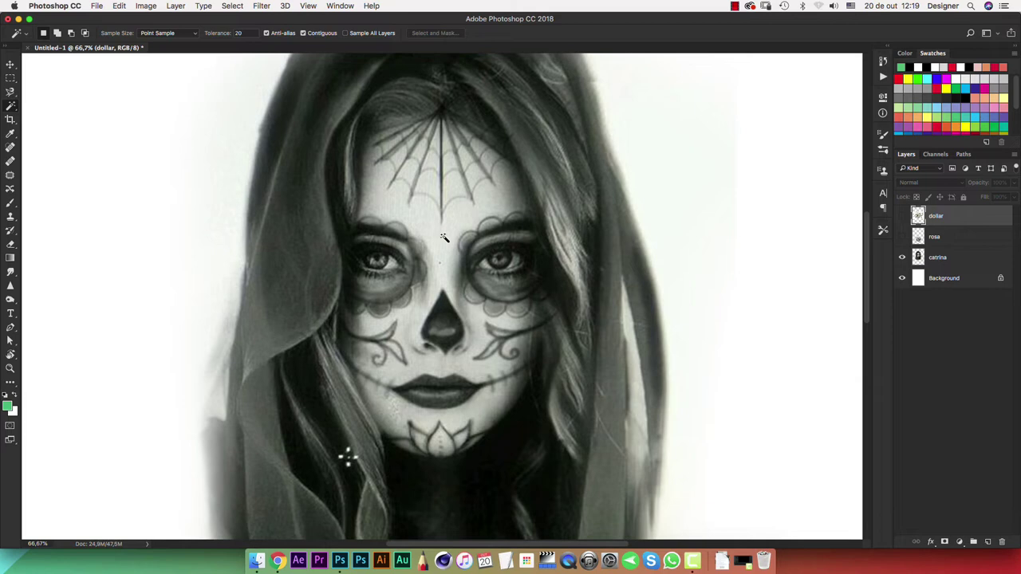
left_click(442, 237)
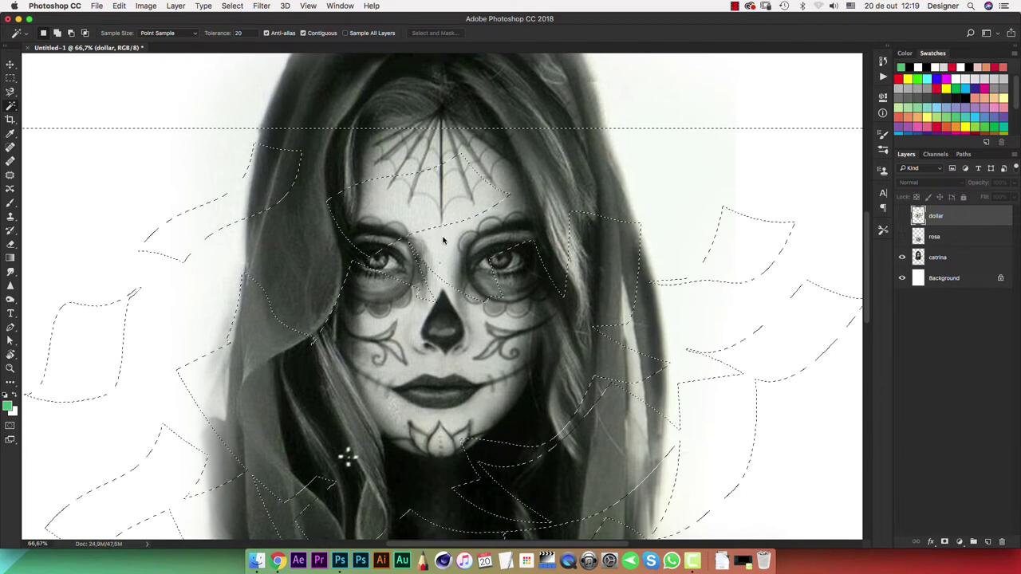
key("super+d")
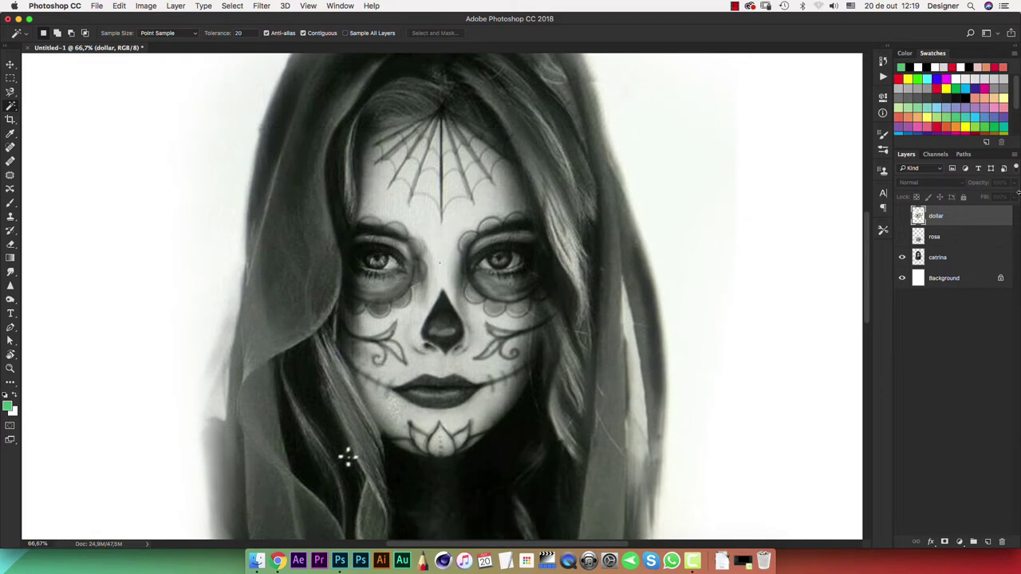
left_click(937, 259)
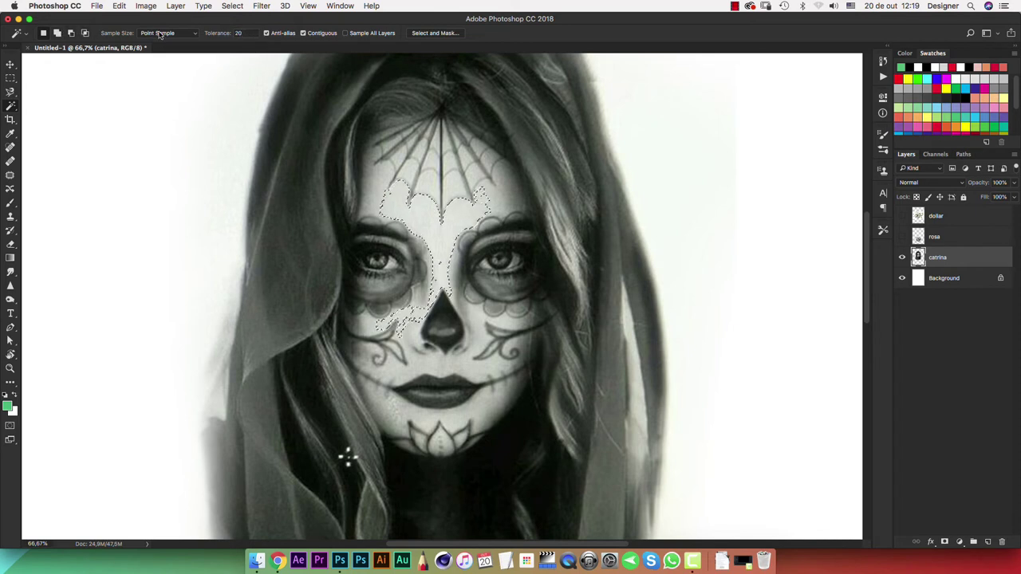
- Return to the Magic Wand and clear the existing selection on the face
left_click(10, 118)
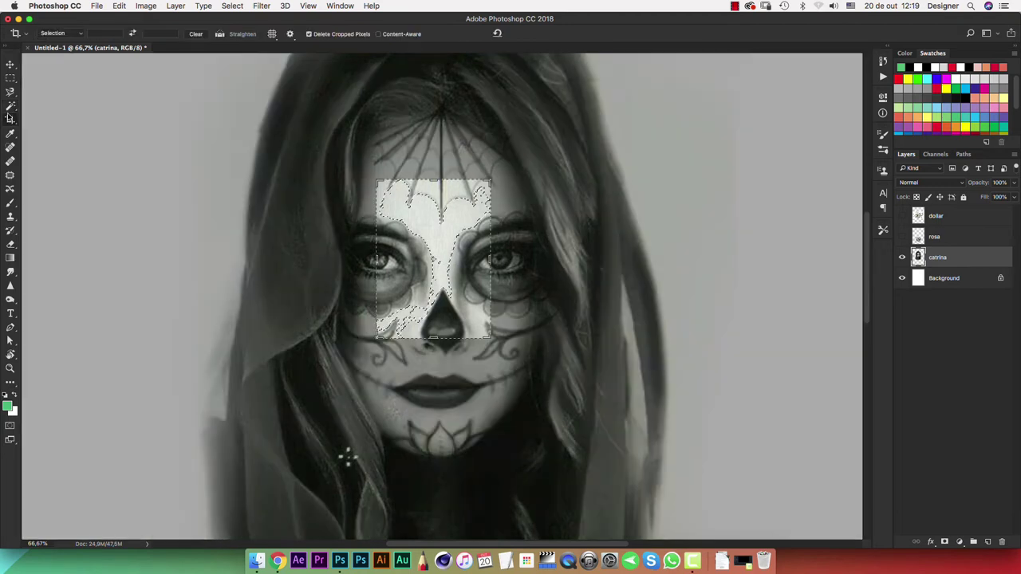
left_click(10, 106)
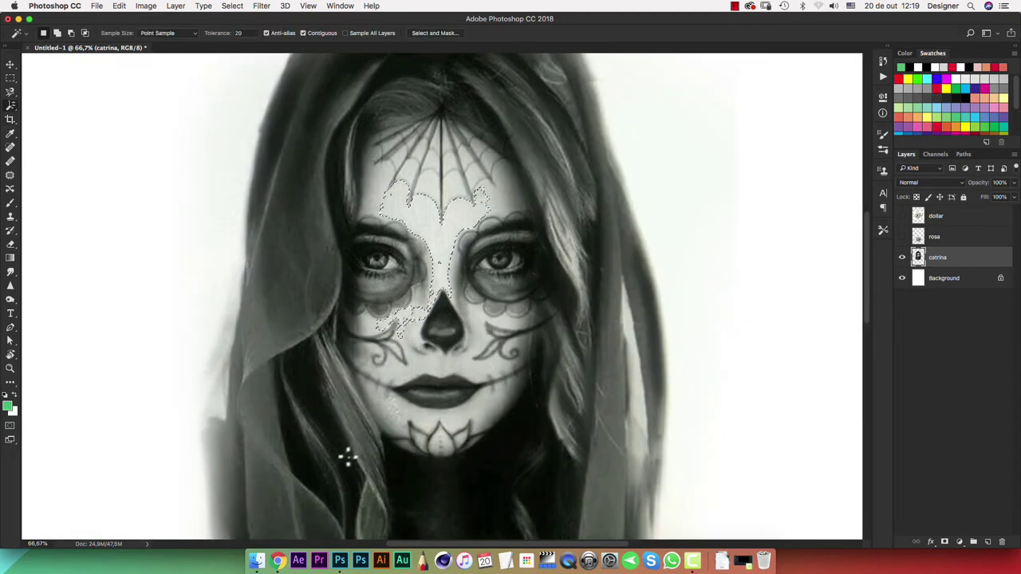
left_click(11, 91)
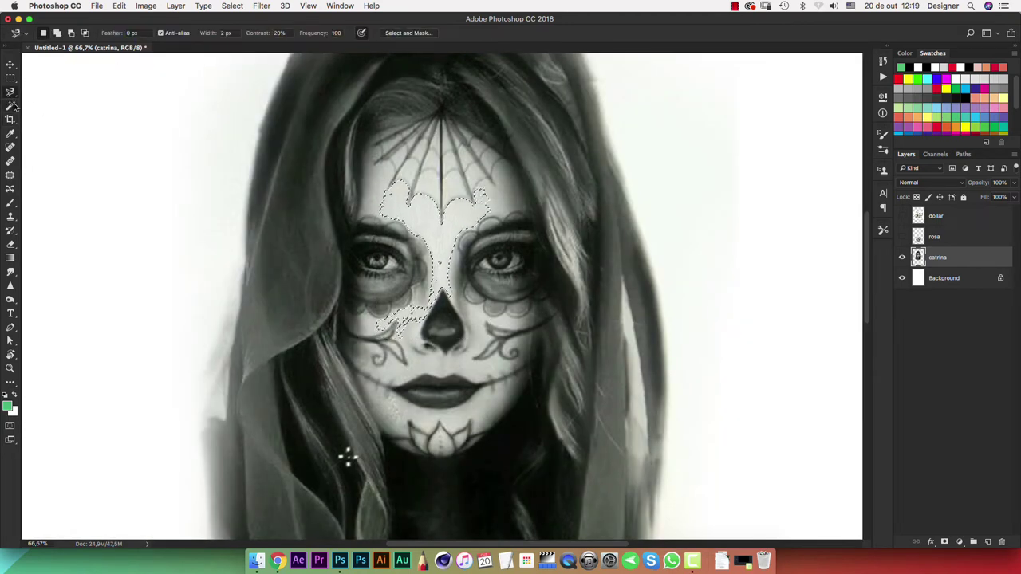
left_click(11, 106)
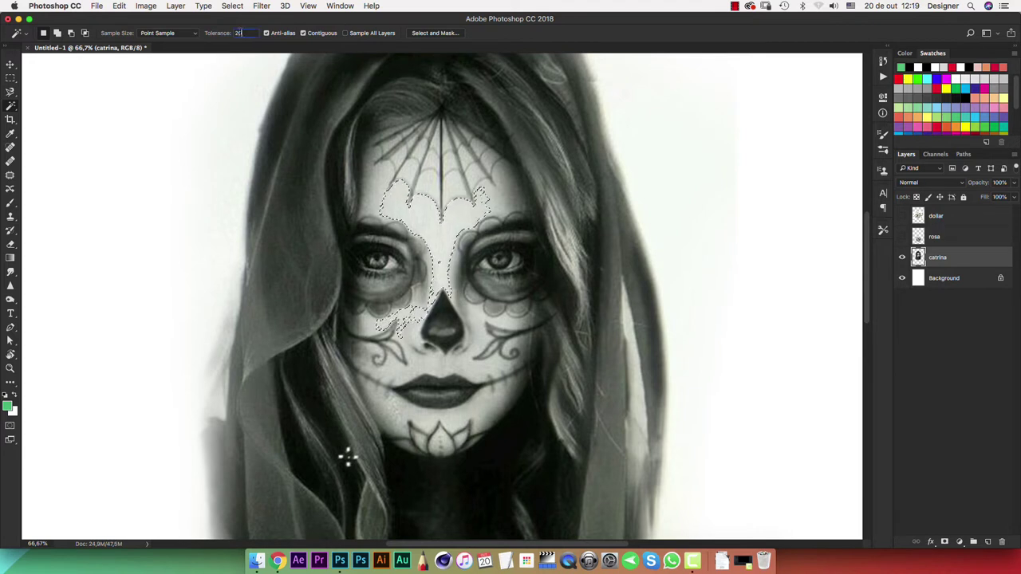
key("Return")
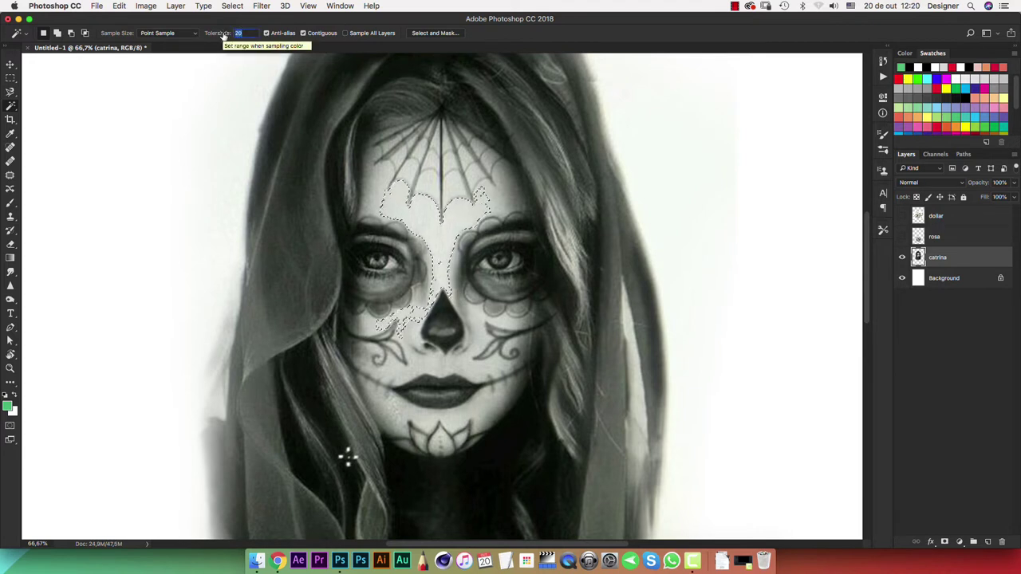
key("ctrl+d")
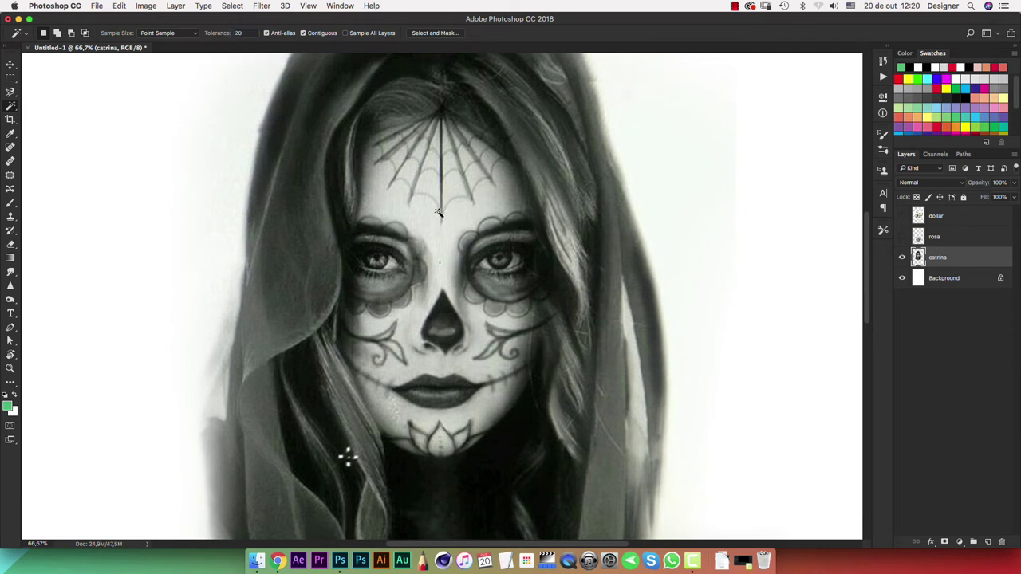
- Test Magic Wand selections on the face paint with tolerance 5, clearing each
left_click(239, 32)
type("5")
left_click(441, 240)
key("ctrl+d")
key("Return")
left_click(450, 243)
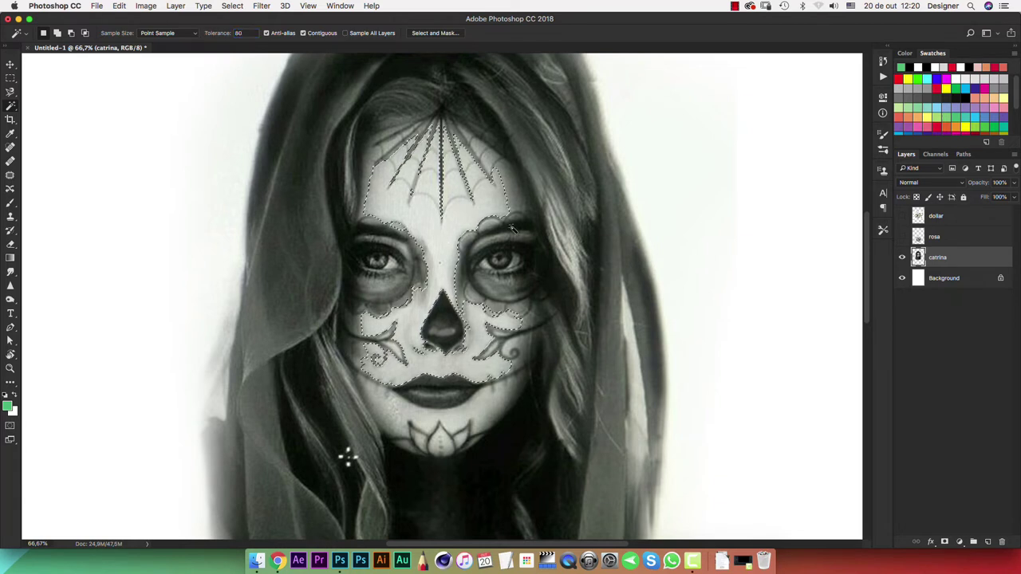
key("ctrl+d")
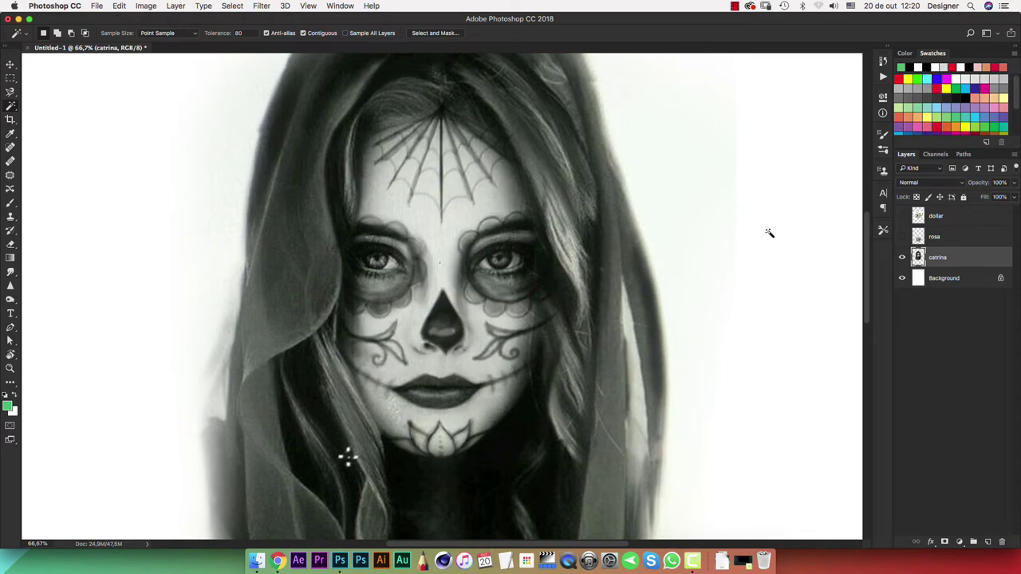
- Show the dollar layer and select its white background at tolerance 20
left_click(902, 217)
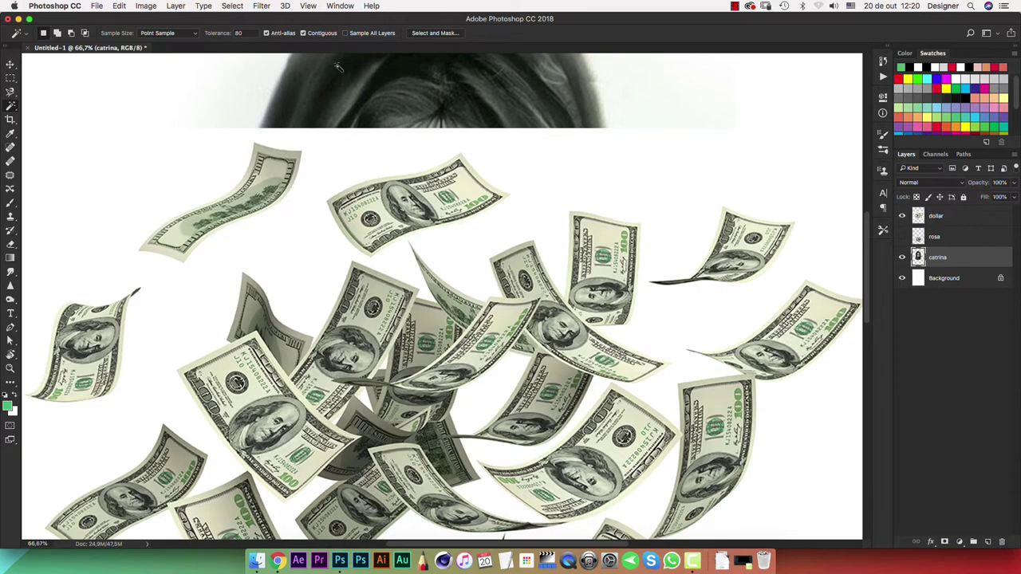
left_click(250, 33)
type("20")
left_click(355, 158)
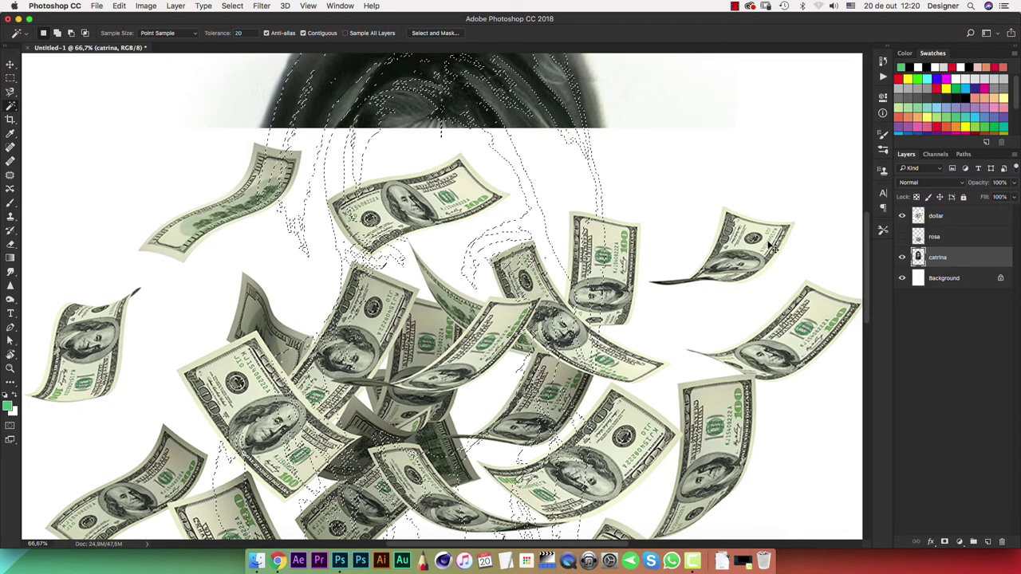
key("super+d")
left_click(944, 216)
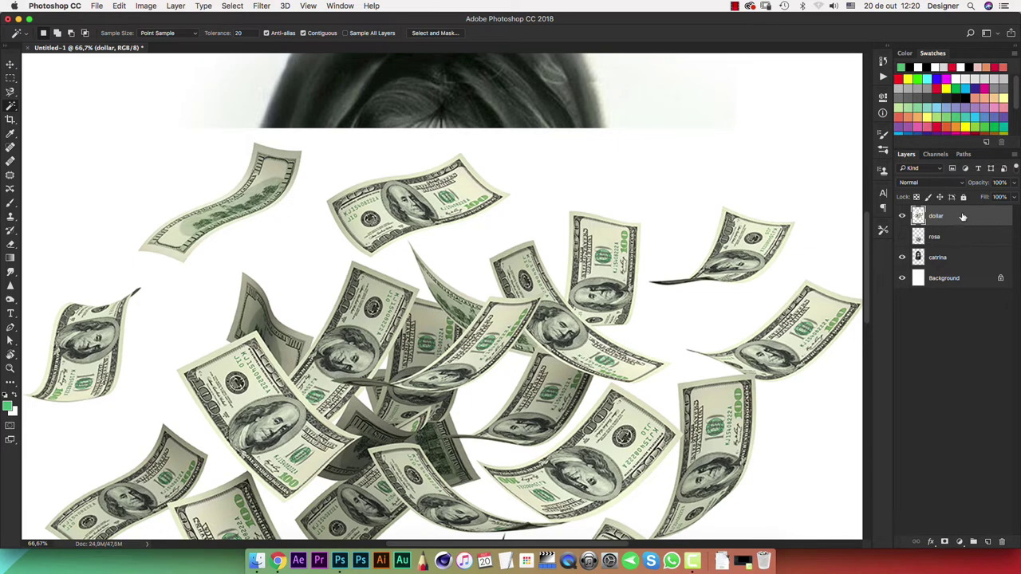
left_click(289, 252)
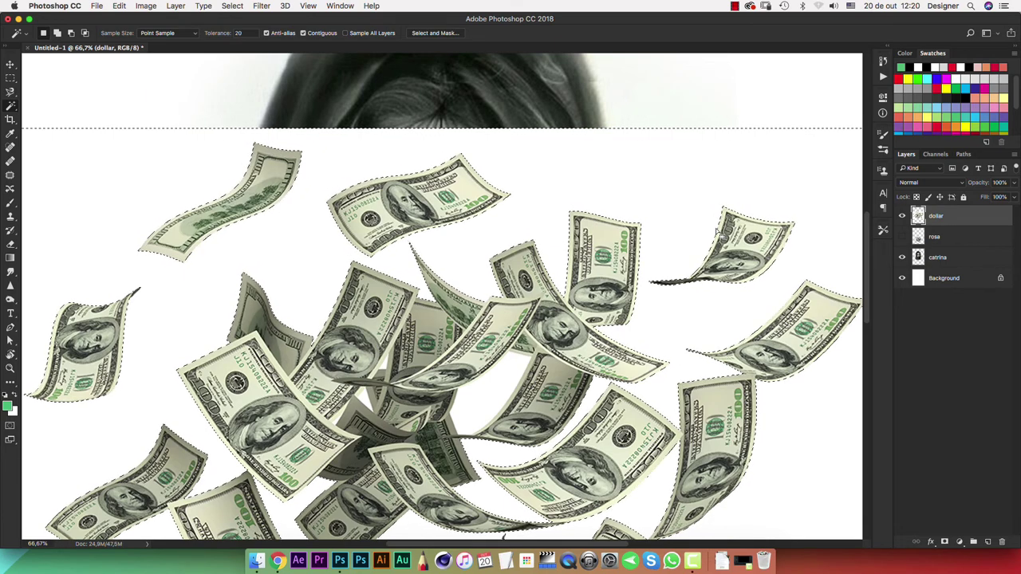
- Delete the white area around the bills from the dollar layer and deselect
key("super+minus")
key("super+minus")
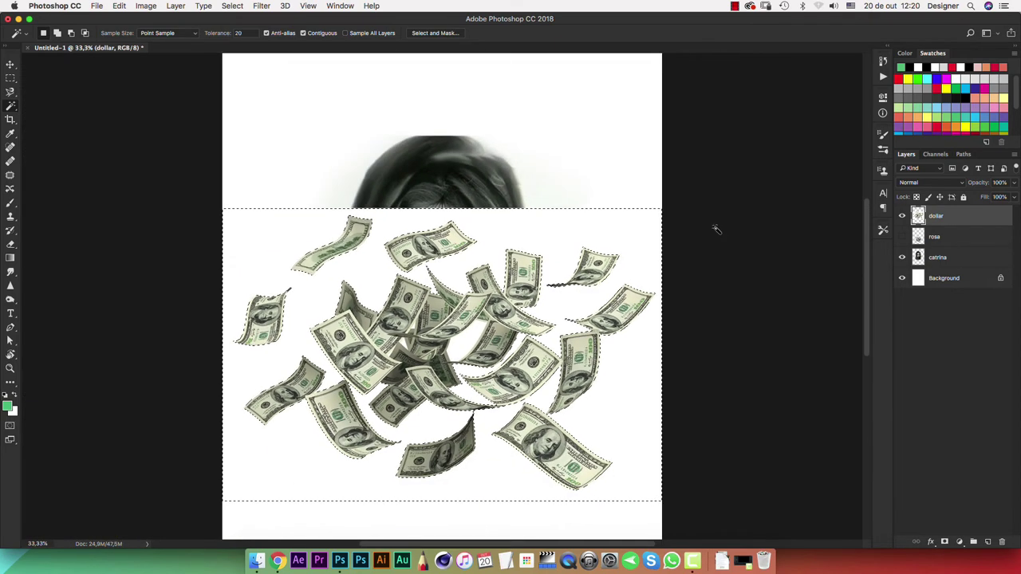
key("BackSpace")
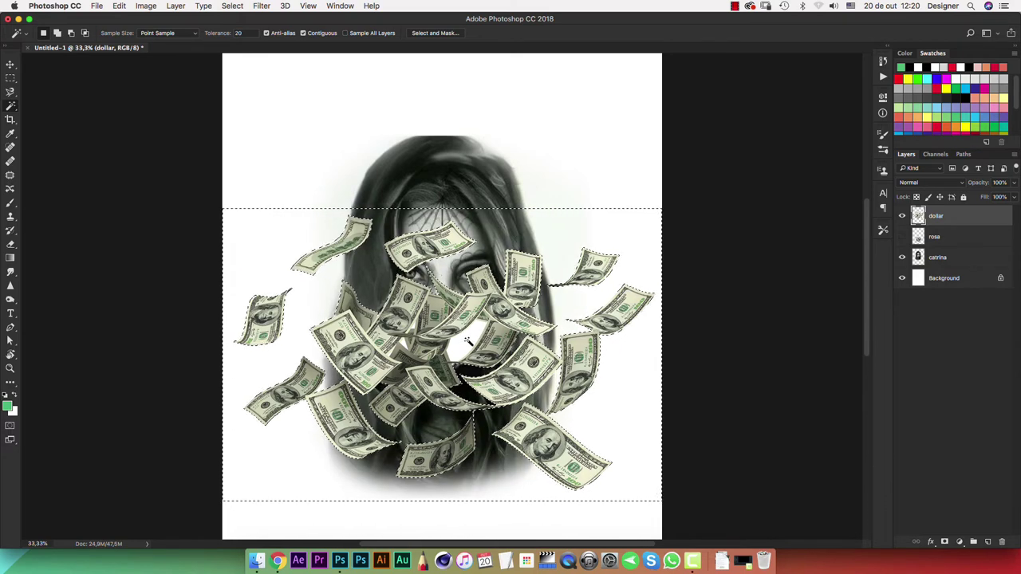
key("ctrl+z")
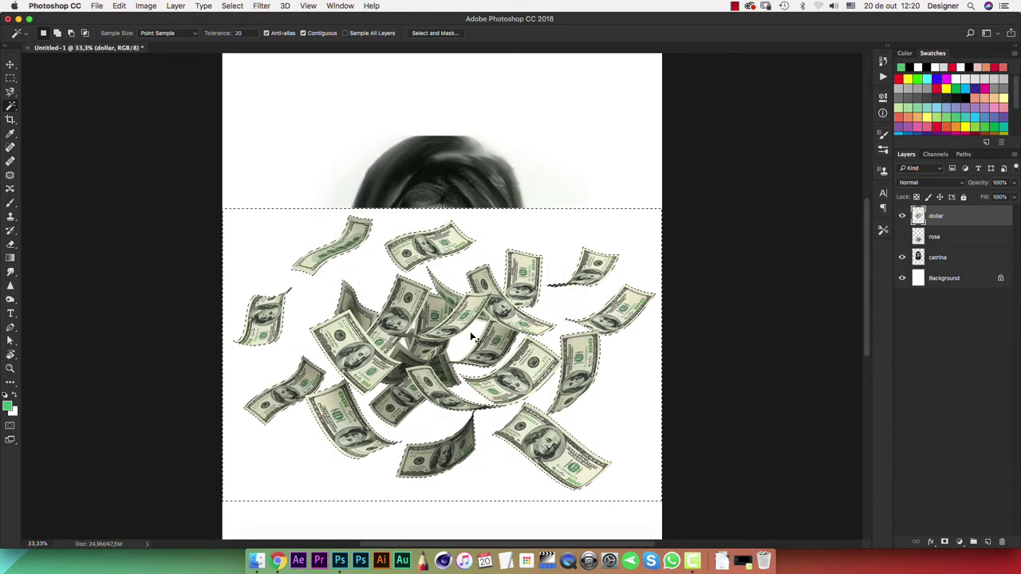
key("ctrl+d")
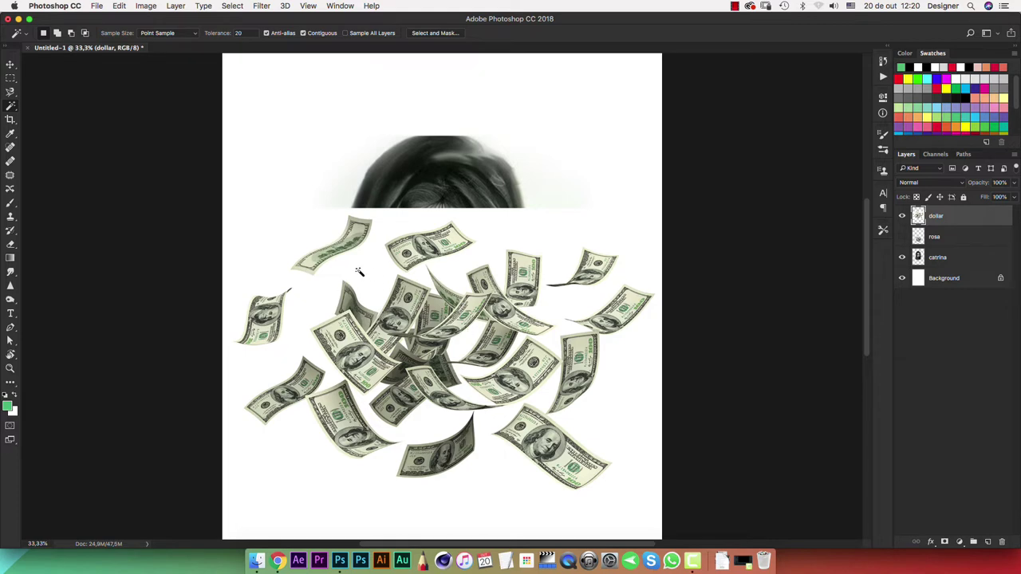
left_click(359, 272)
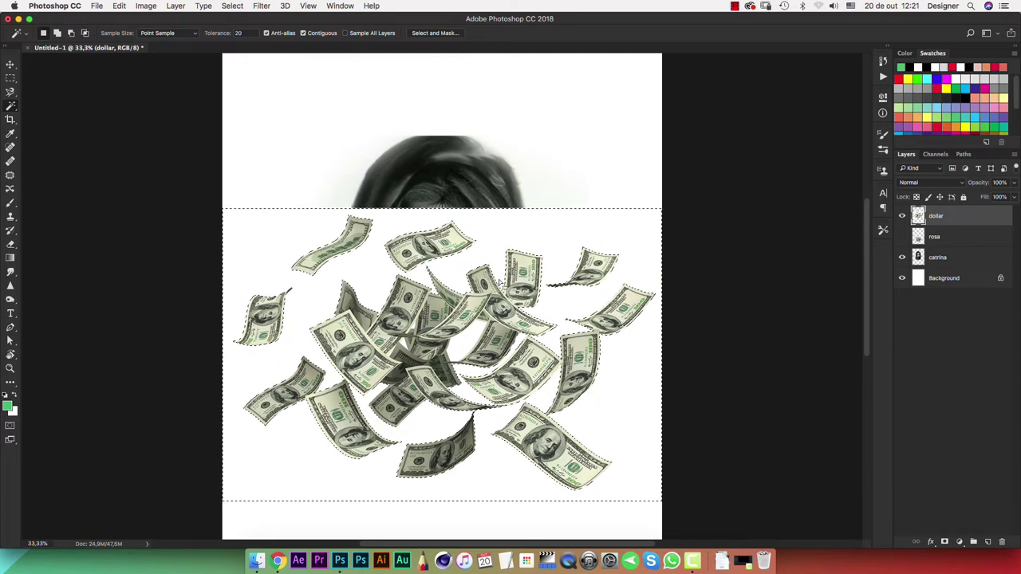
key("Delete")
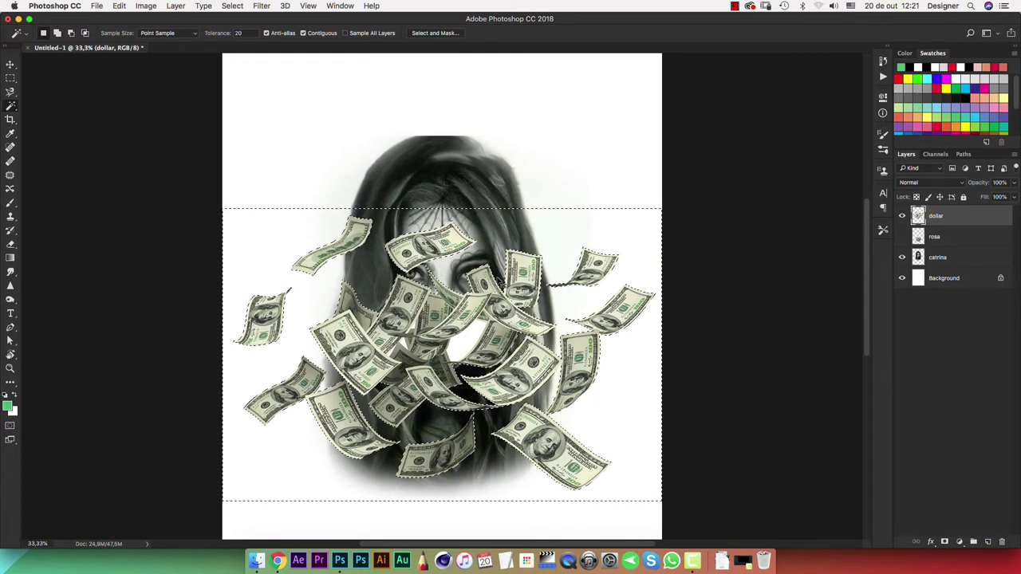
key("ctrl+d")
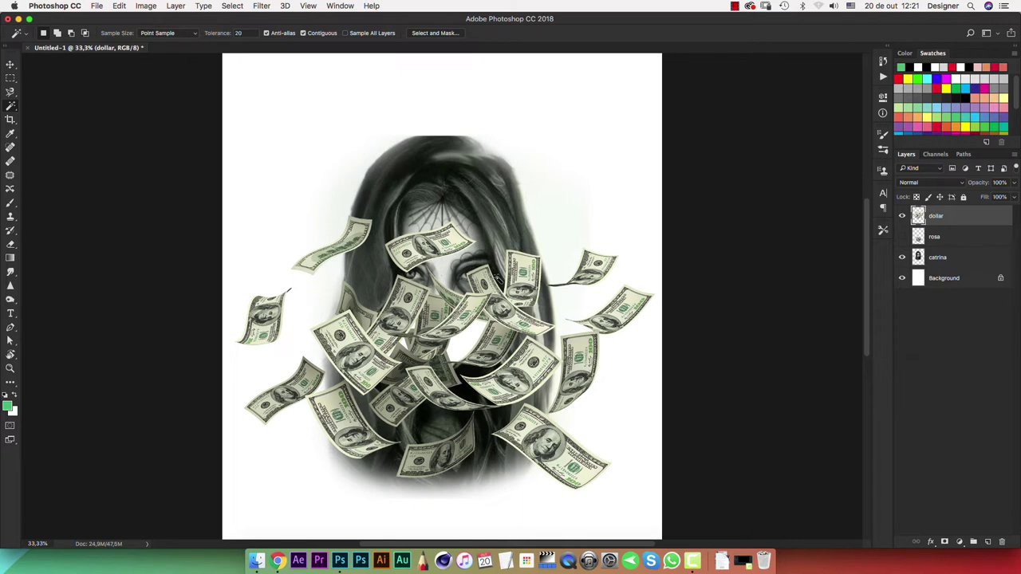
- Lasso the upper-left bill beside the head and copy it to a new Layer 1 with Cmd+J
left_click(10, 92)
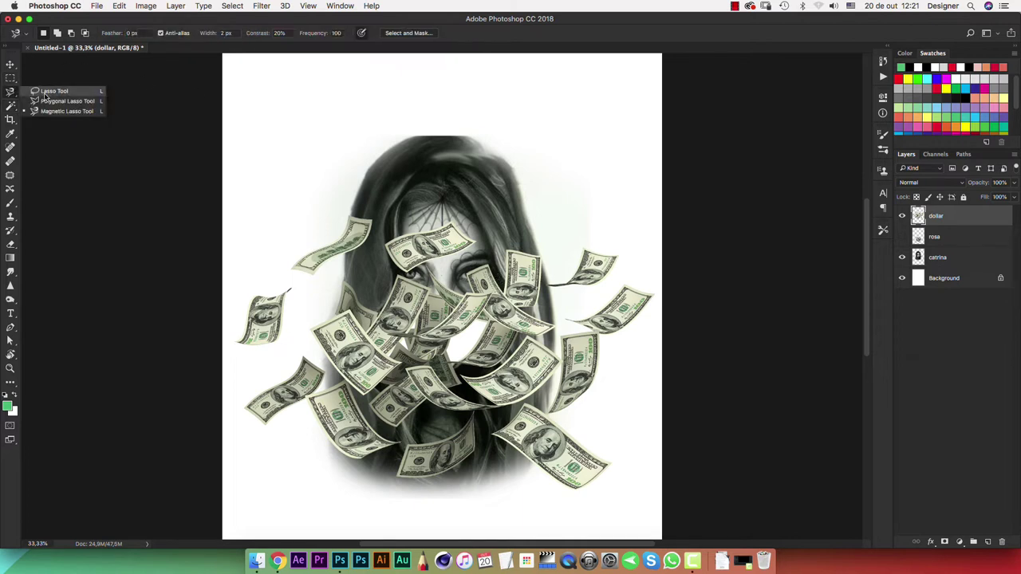
left_click(48, 92)
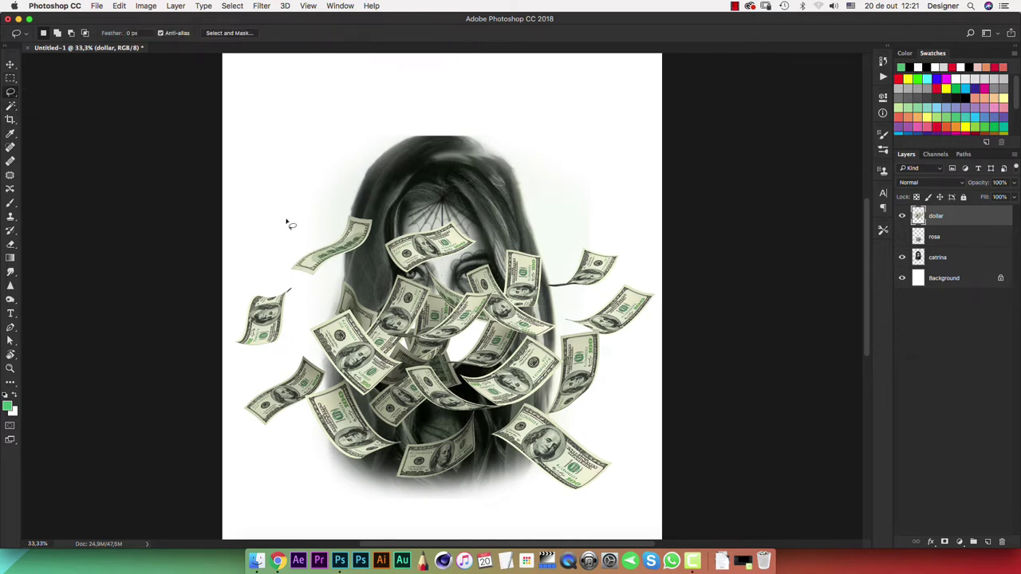
mouse_move(282, 239)
left_mouse_down()
mouse_move(319, 215)
mouse_move(310, 292)
left_mouse_up()
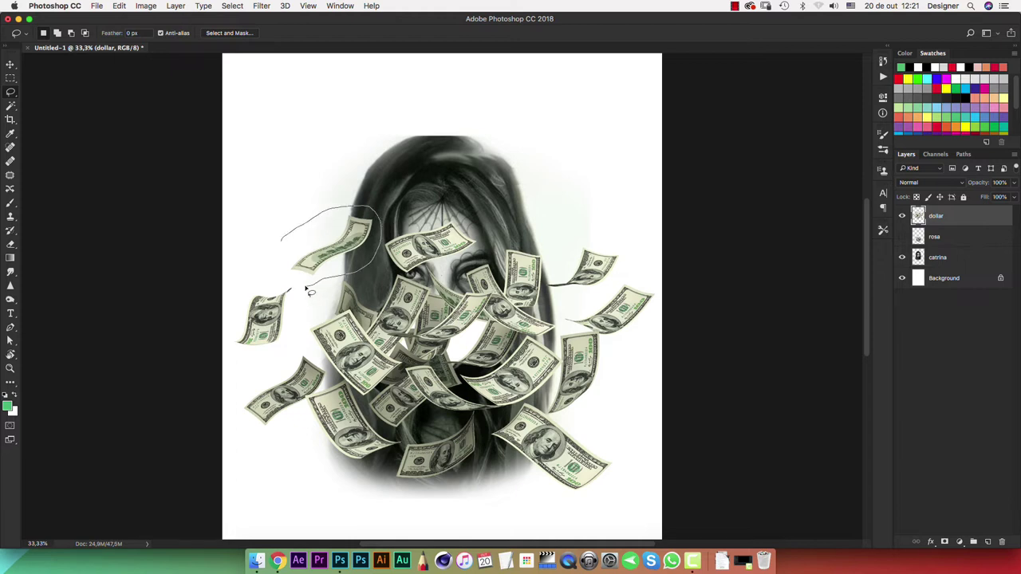
left_click_drag(309, 292, 278, 244)
key("ctrl+j")
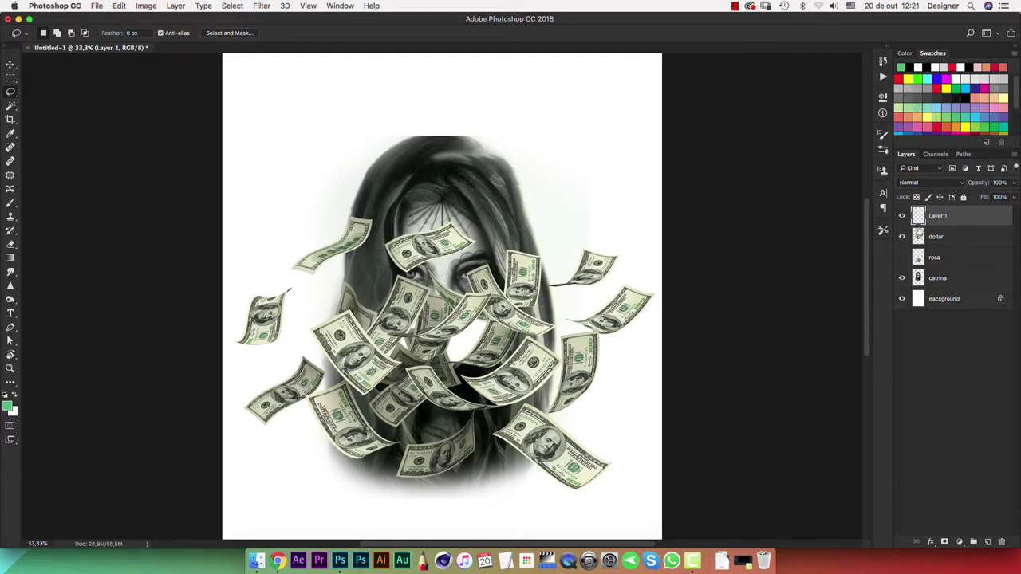
left_click(903, 237)
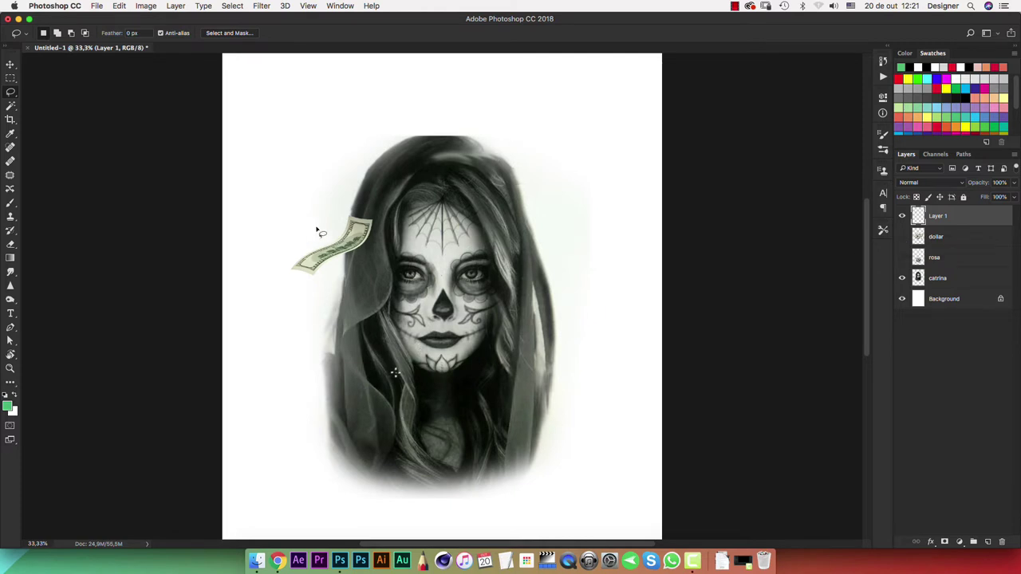
left_click(903, 237)
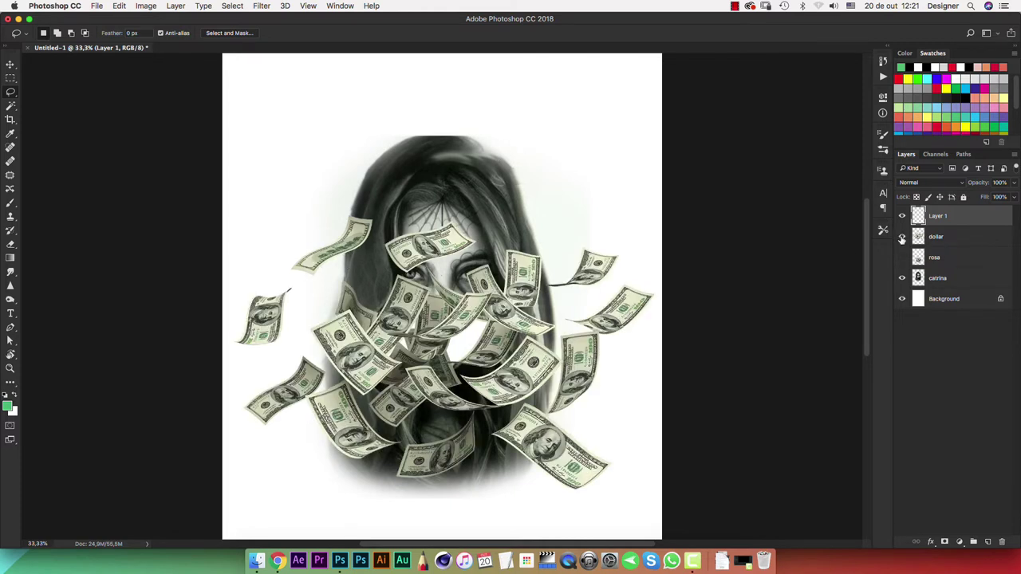
- Rename Layer 1 to dolar1
double_click(938, 216)
type("dolar1")
key("Return")
- Lasso another left-side bill from the dollar layer onto a new layer named dolar2
left_click(940, 238)
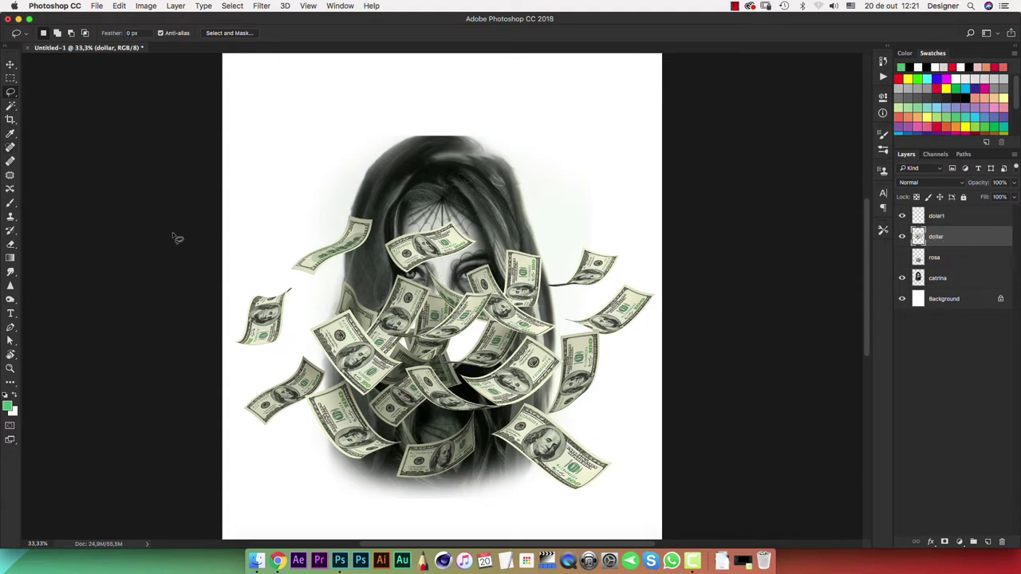
mouse_move(243, 289)
left_mouse_down()
mouse_move(295, 341)
mouse_move(263, 359)
mouse_move(234, 337)
mouse_move(233, 305)
left_mouse_up()
key("ctrl+shift+j")
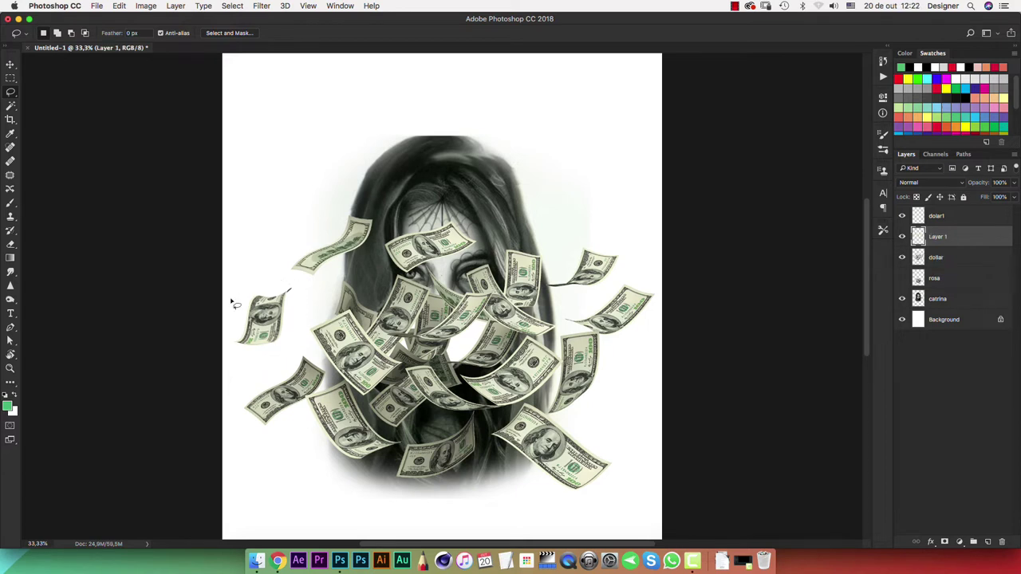
left_click(902, 237)
double_click(939, 237)
type("dolar2")
key("Return")
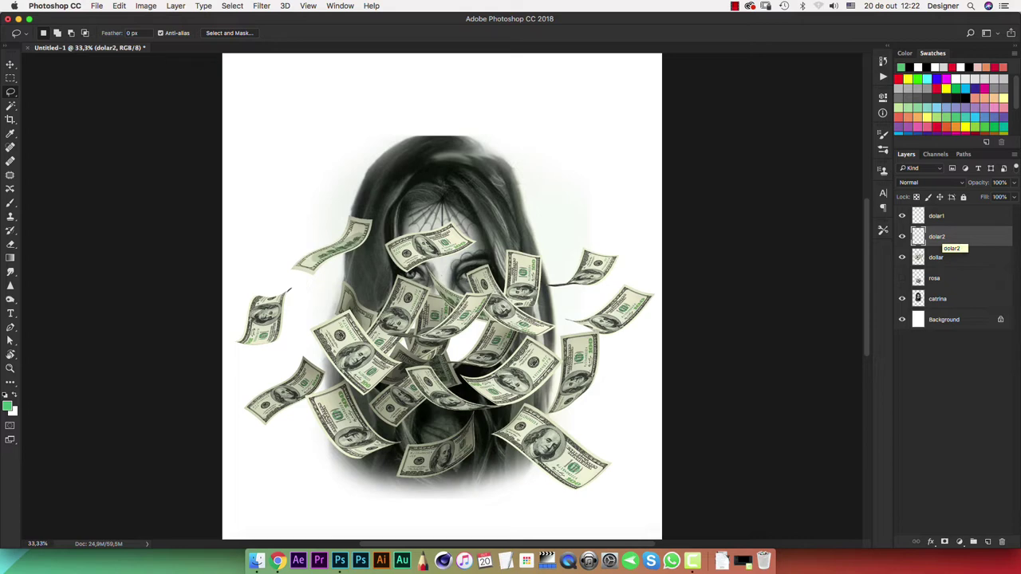
- Zoom in and scroll to the large bill at the lower right
key("ctrl+plus")
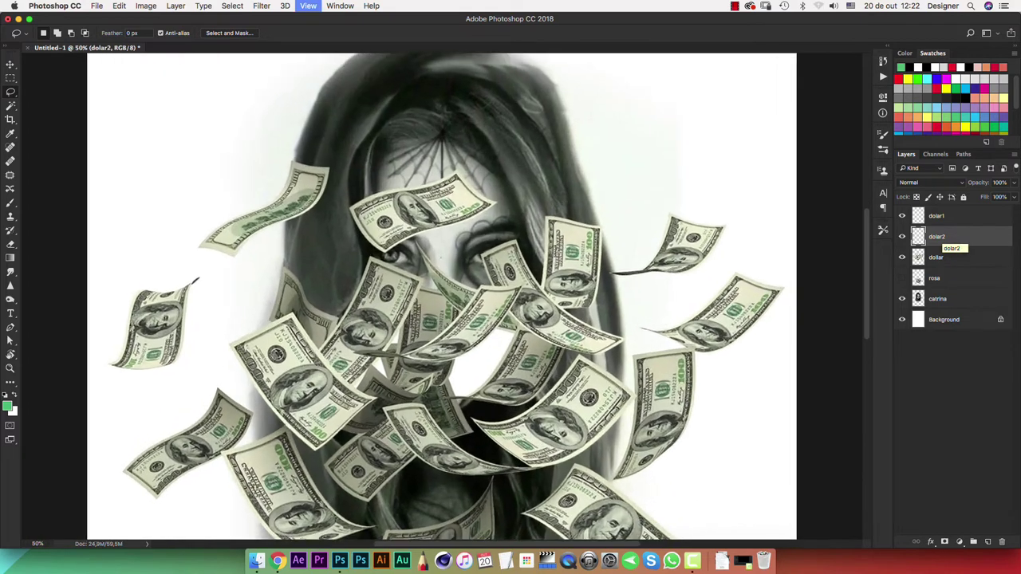
key("ctrl+plus")
scroll(446, 118, "down", 5)
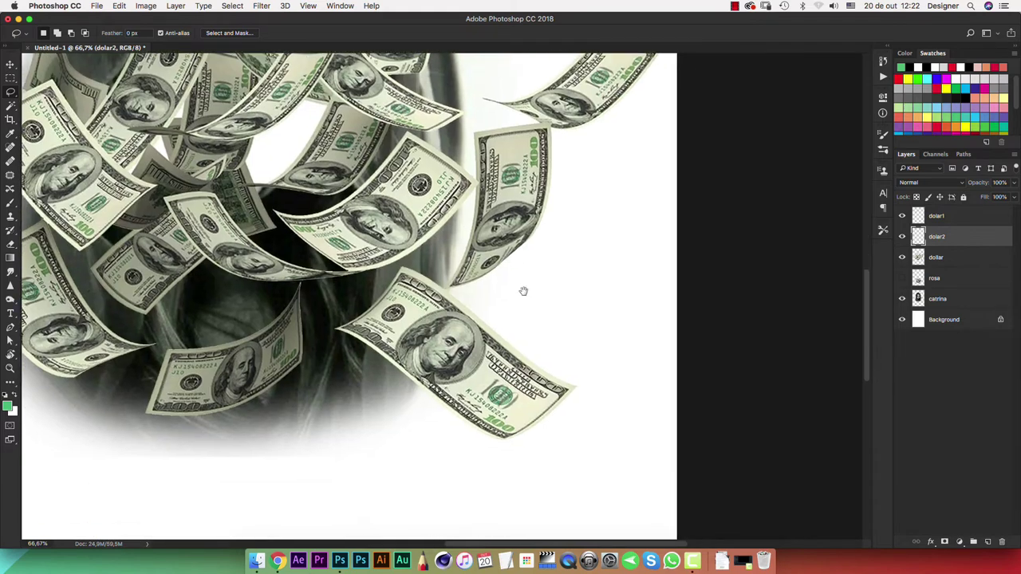
scroll(524, 290, "right", 3)
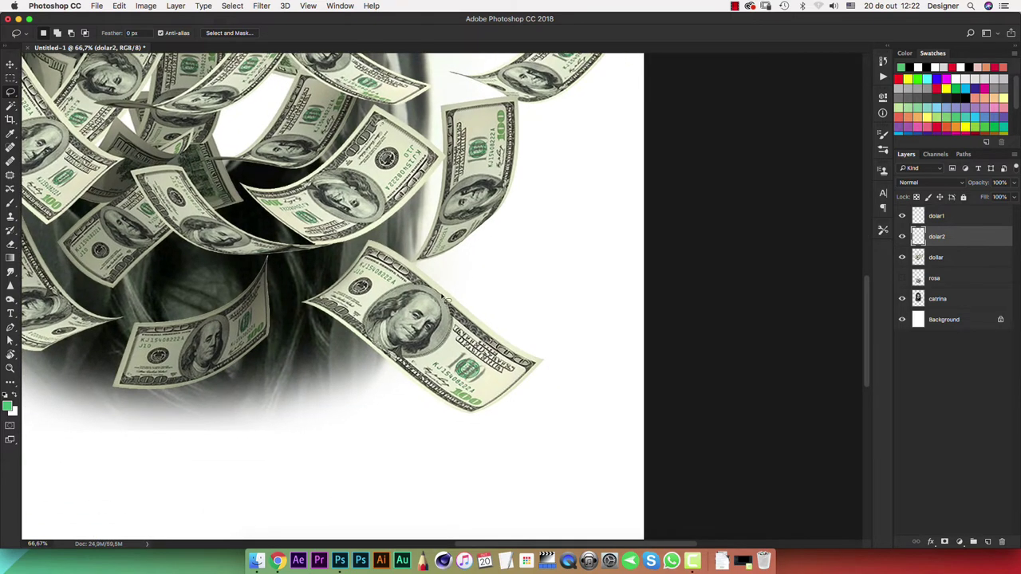
scroll(445, 298, "up", 2)
scroll(446, 298, "up", 2)
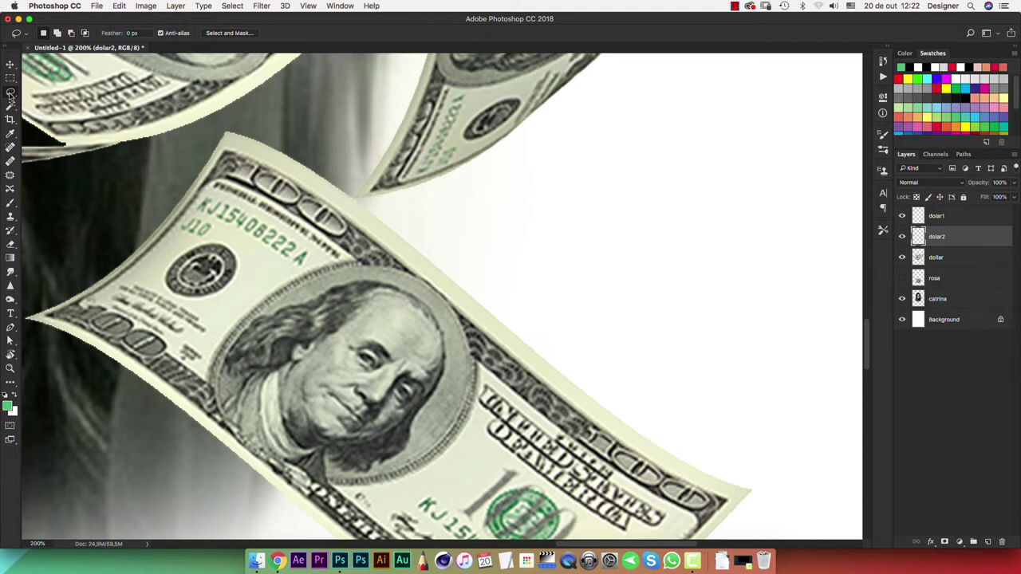
- Outline the large lower-right bill with the freehand Lasso
left_click_drag(10, 92, 58, 104)
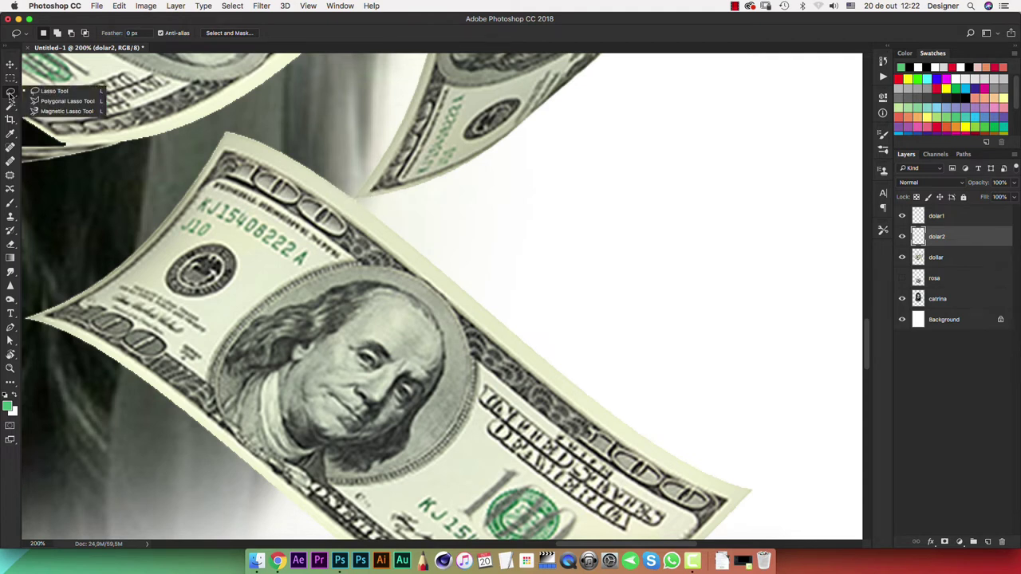
left_click(58, 104)
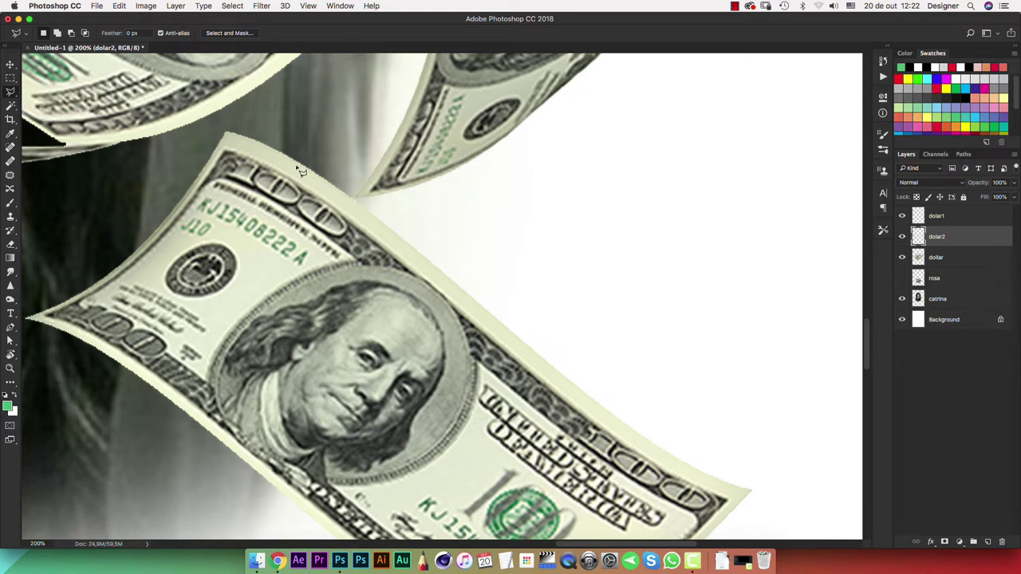
left_click(347, 195)
right_click(11, 94)
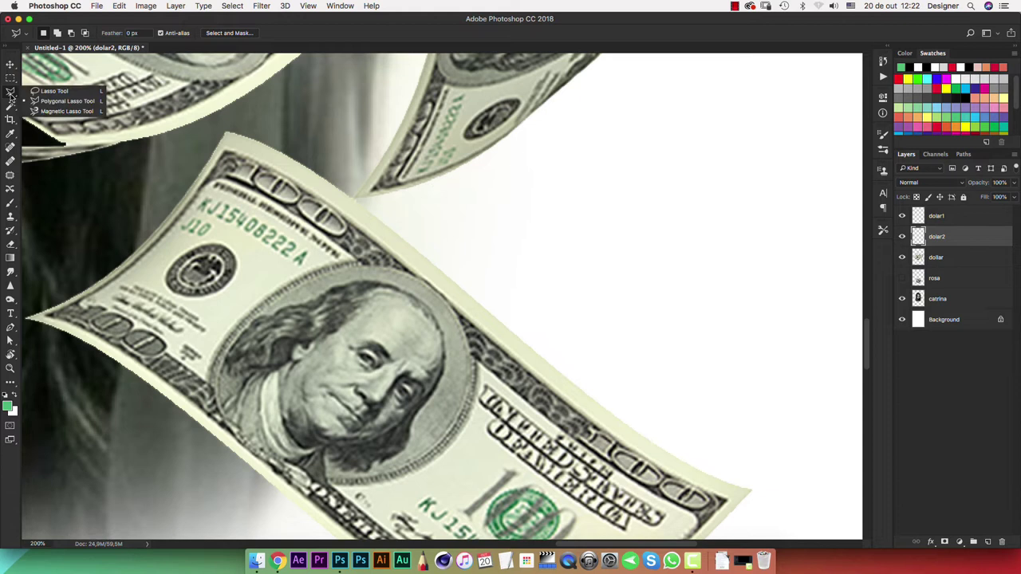
left_click(48, 91)
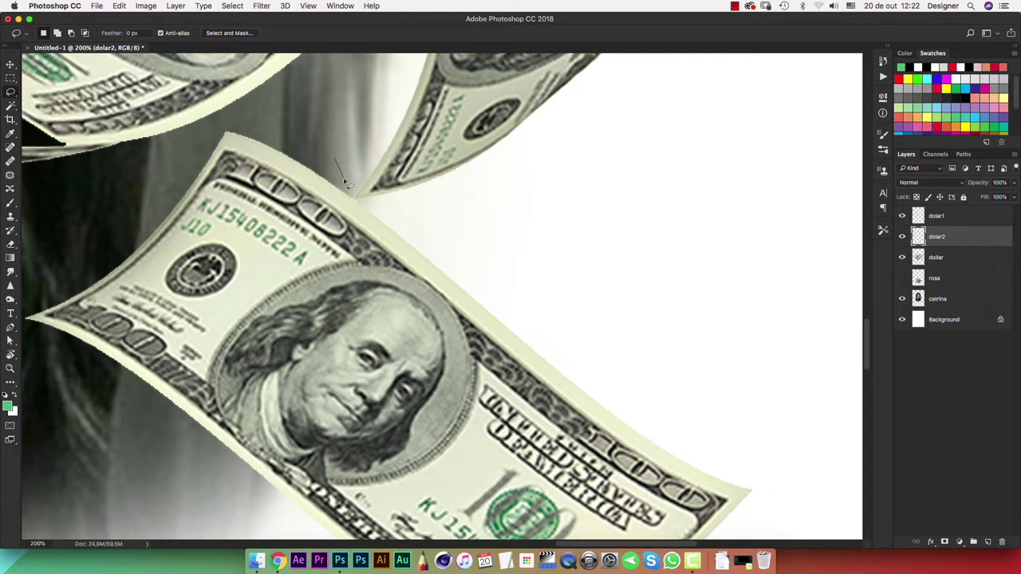
mouse_move(355, 199)
left_mouse_down()
mouse_move(556, 276)
mouse_move(407, 128)
mouse_move(610, 261)
mouse_move(636, 344)
mouse_move(615, 410)
mouse_move(559, 474)
mouse_move(472, 513)
mouse_move(346, 529)
mouse_move(248, 487)
mouse_move(109, 410)
mouse_move(89, 387)
mouse_move(310, 465)
mouse_move(390, 479)
mouse_move(322, 418)
left_mouse_up()
mouse_move(256, 367)
left_mouse_down()
mouse_move(157, 259)
mouse_move(214, 179)
mouse_move(281, 126)
mouse_move(382, 72)
mouse_move(459, 67)
mouse_move(482, 81)
left_mouse_up()
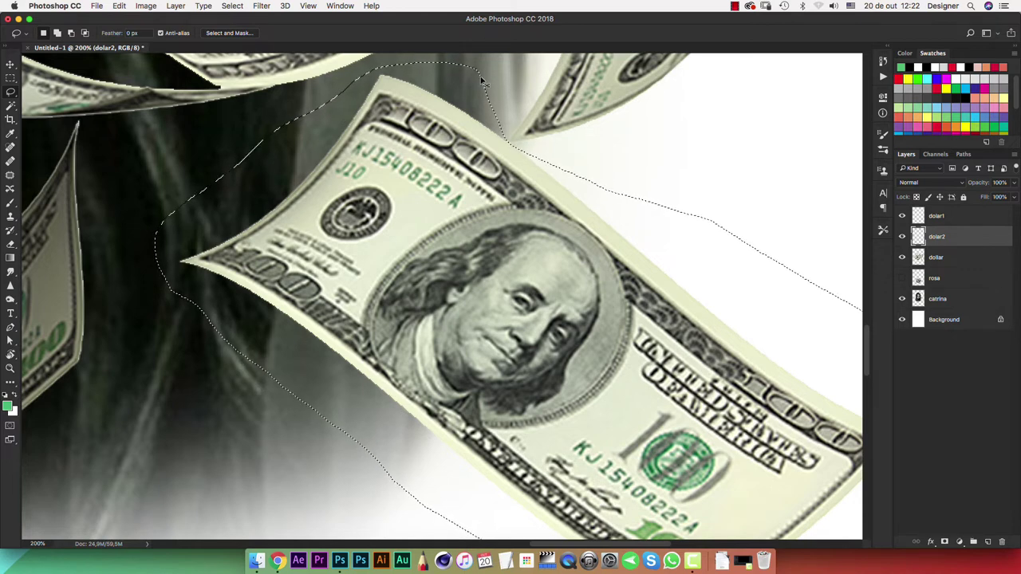
- Copy the outlined bill from the dollar layer onto a new layer, then zoom out
key("super+j")
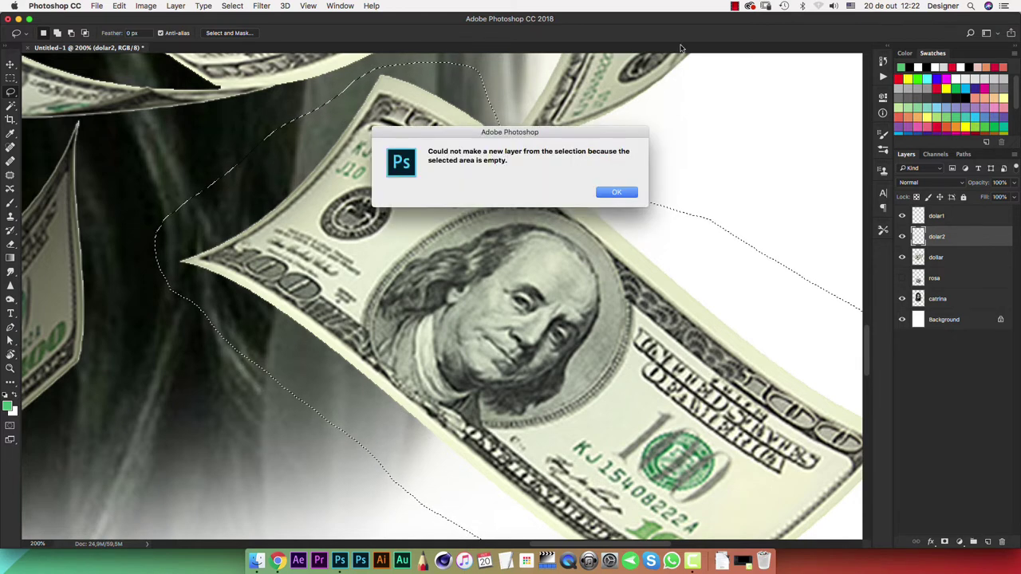
left_click(621, 196)
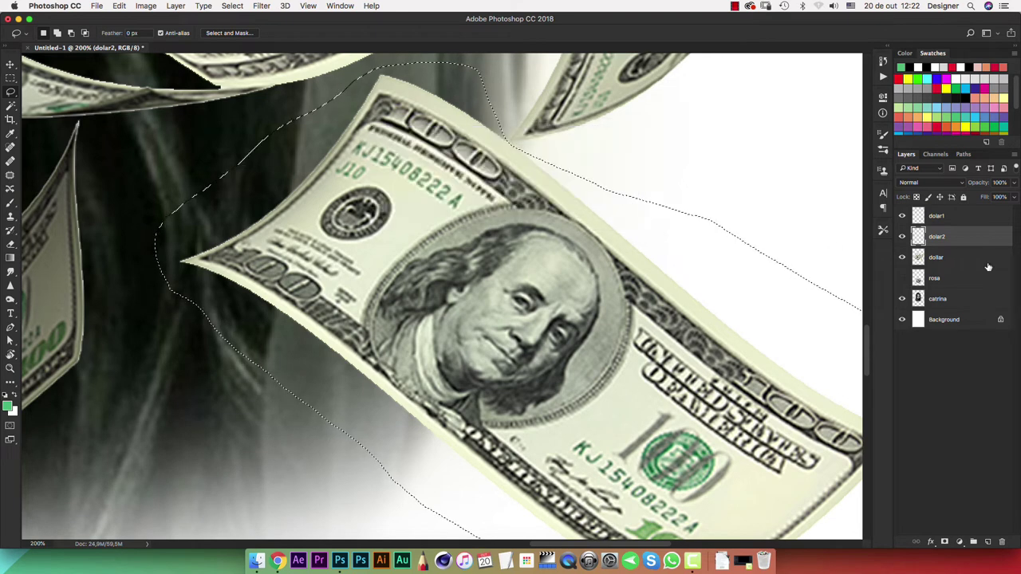
left_click(937, 258)
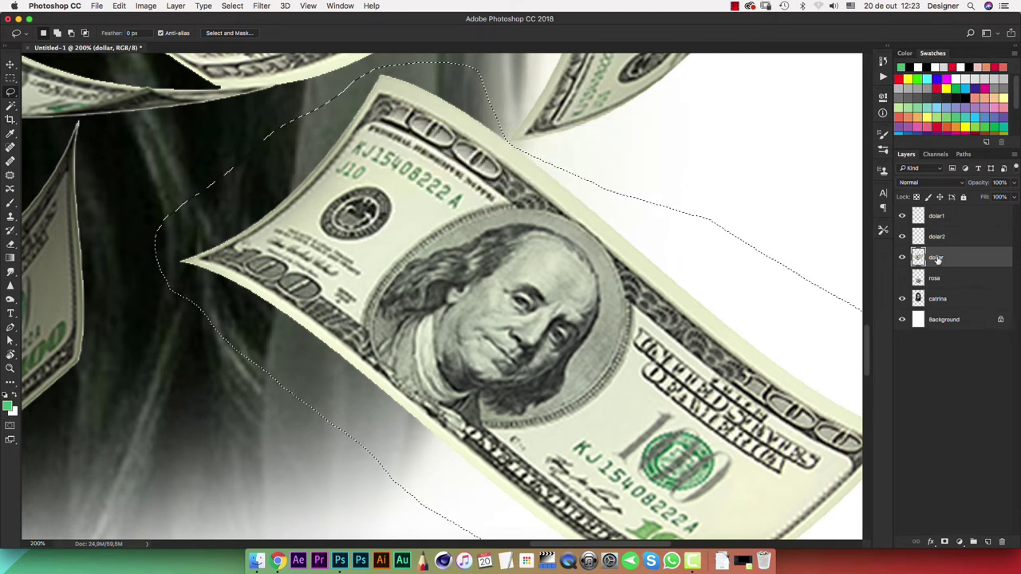
key("super+j")
key("super+minus")
key("super+minus")
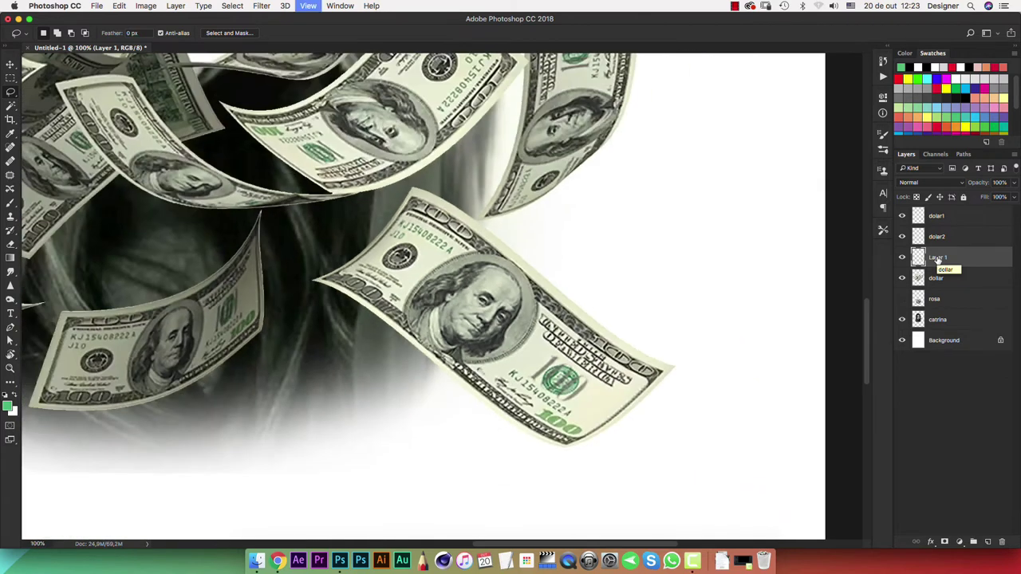
key("super+minus")
key("super+minus")
key("super+minus")
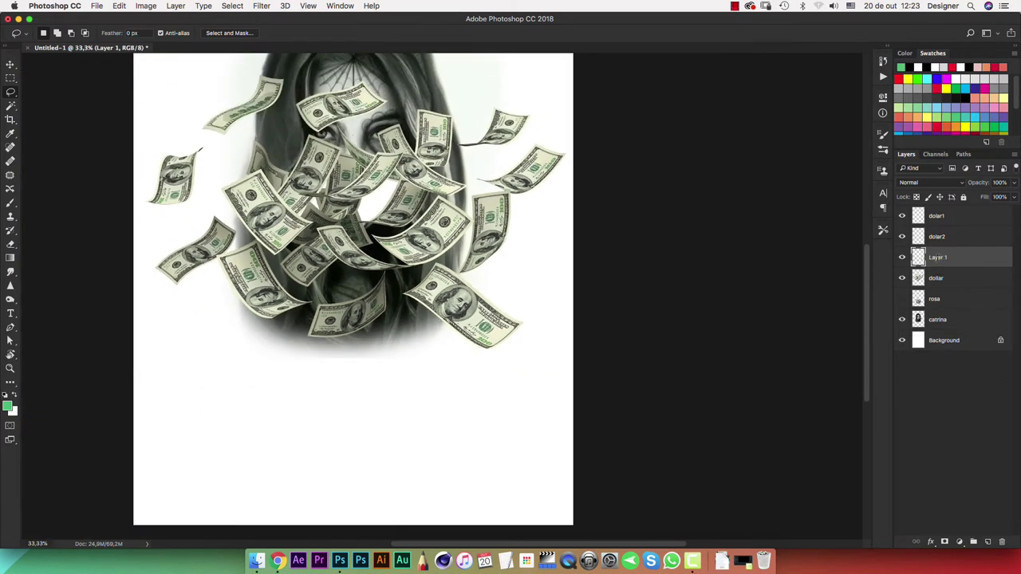
- Rename the newest bill layer to dolar3
double_click(939, 259)
type("dolar")
type("3")
key("Return")
left_click(903, 258)
- Hide the dollar layer, show the rosa layer, and select dolar1
left_click(903, 277)
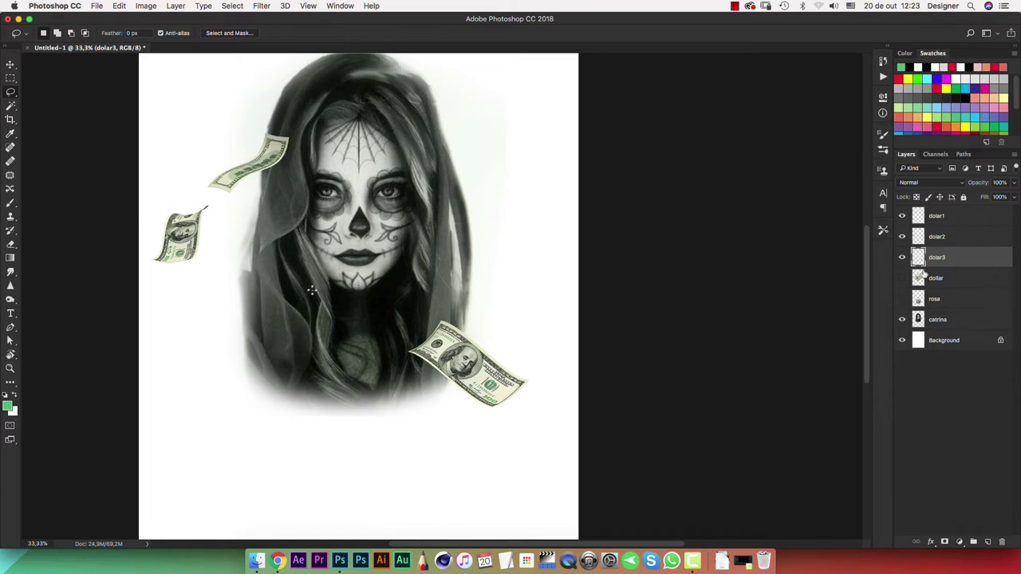
left_click(902, 298)
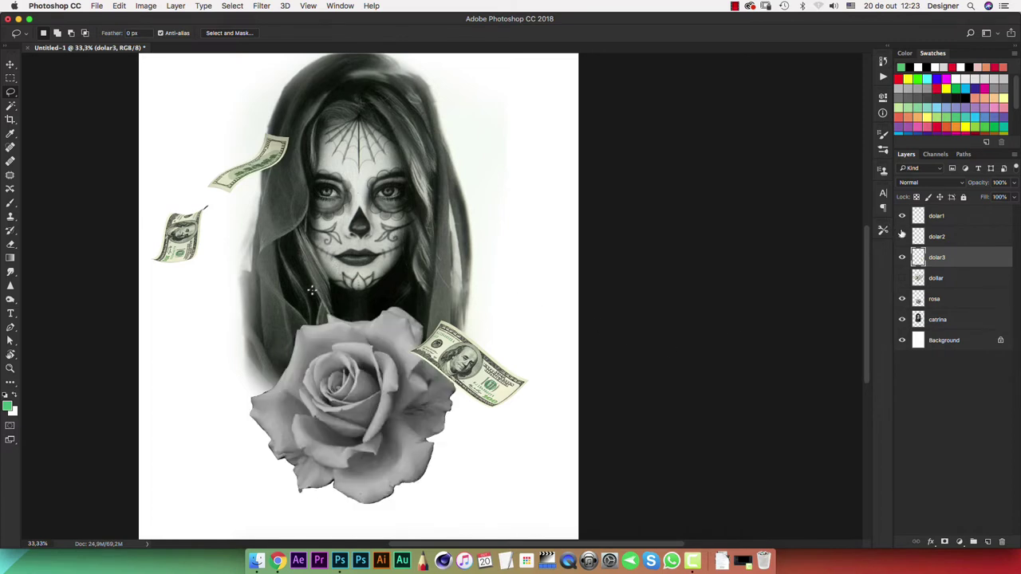
left_click(936, 217)
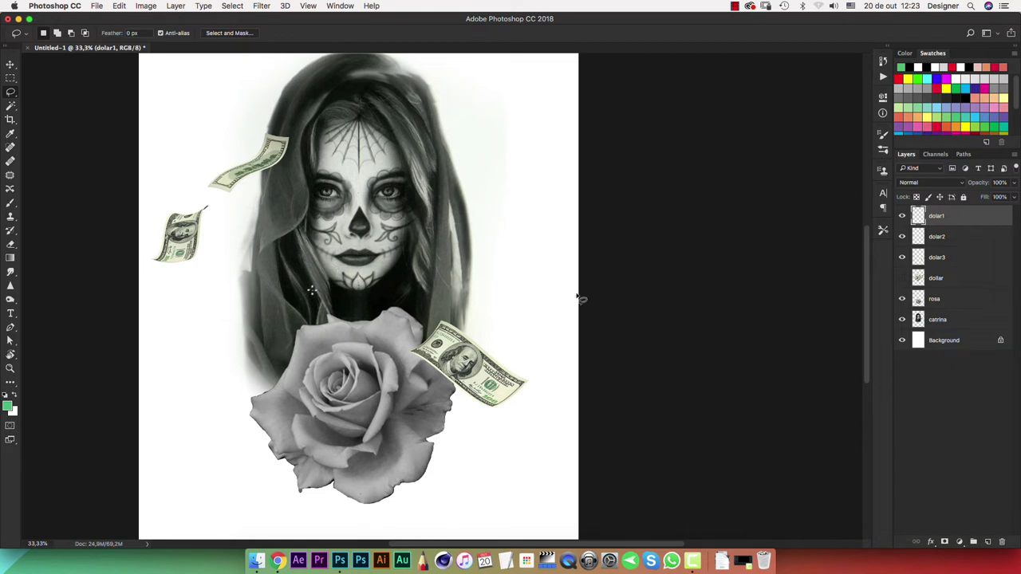
- Move the dolar3 bill up, enlarge and tilt it, and place it over the rose
key("v")
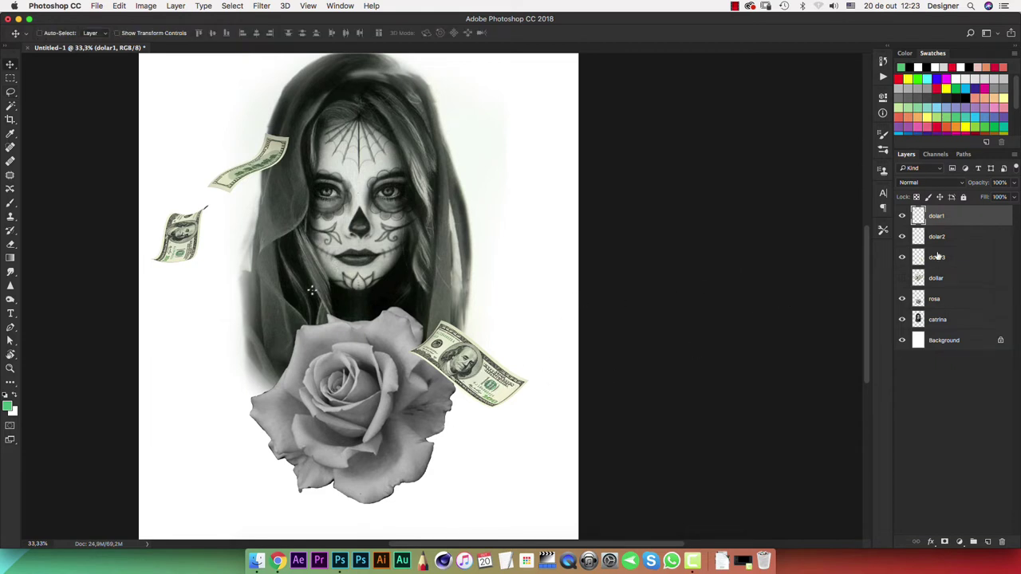
left_click(939, 257)
mouse_move(471, 372)
left_mouse_down()
mouse_move(470, 254)
mouse_move(474, 281)
left_mouse_up()
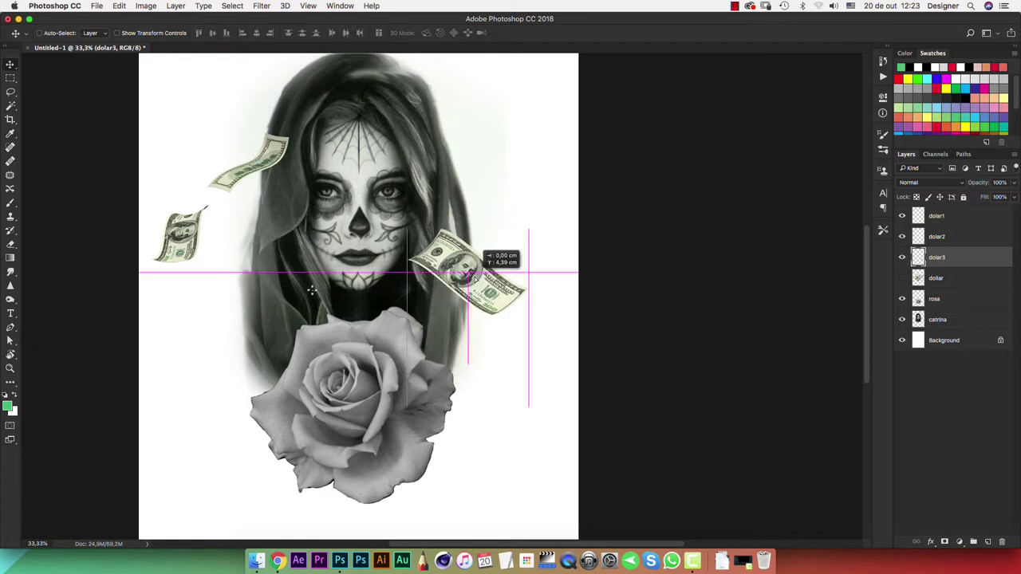
key("ctrl+t")
mouse_move(528, 229)
left_mouse_down()
mouse_move(573, 183)
mouse_move(484, 105)
left_mouse_up()
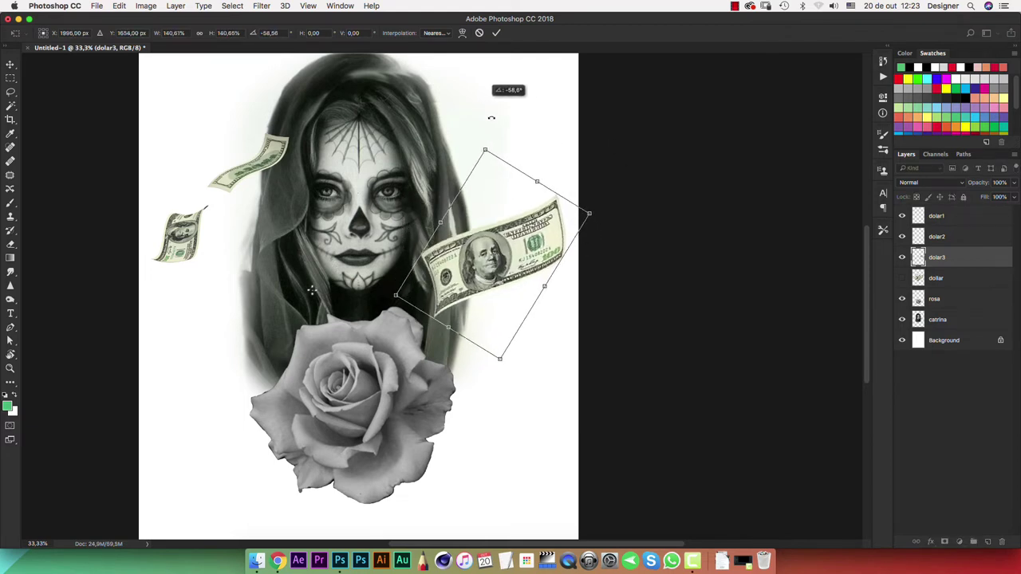
left_click_drag(519, 244, 489, 312)
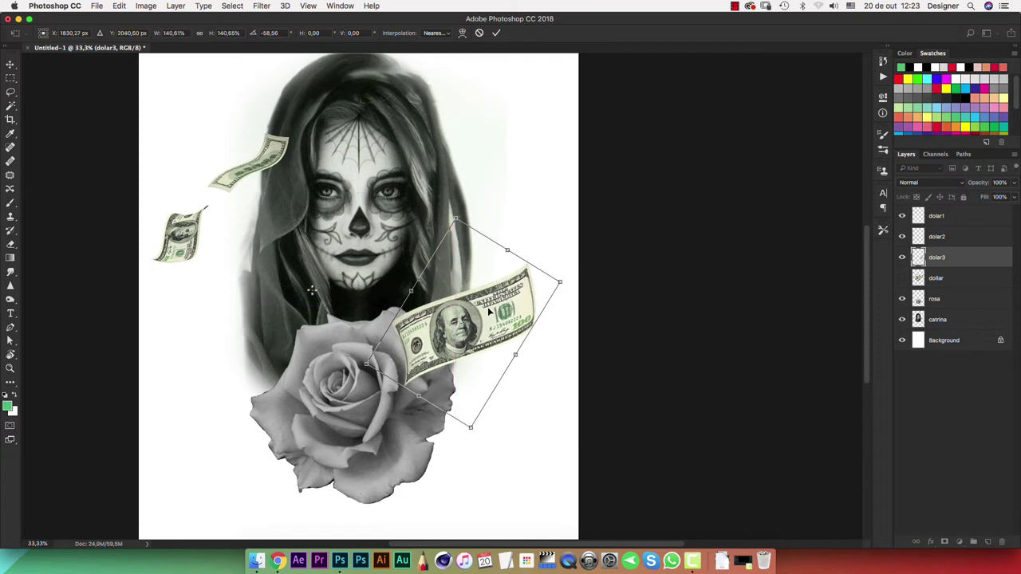
key("Return")
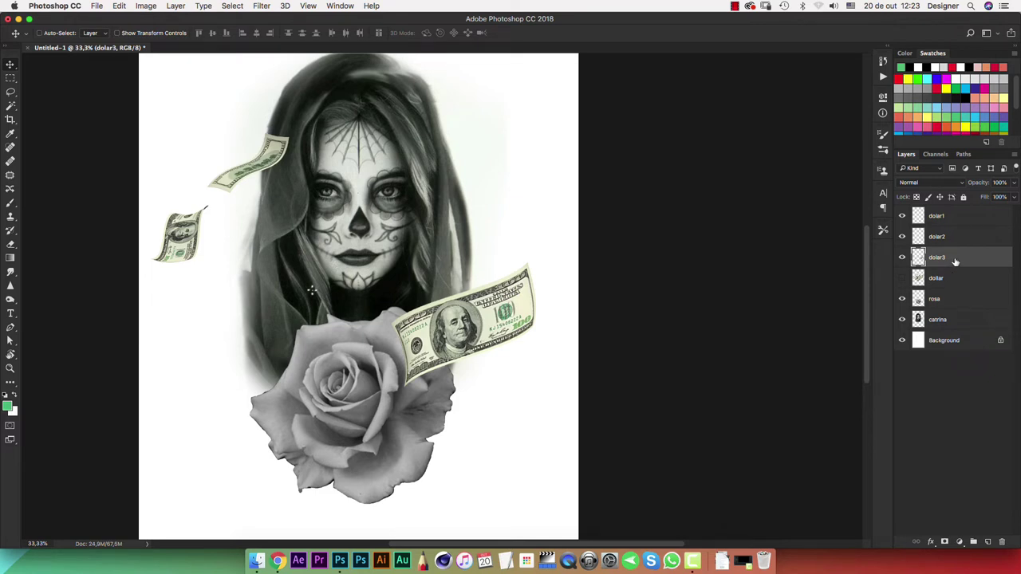
- Put dolar3 below the rosa layer and rotate it further counterclockwise beside the chin
left_click_drag(952, 261, 966, 309)
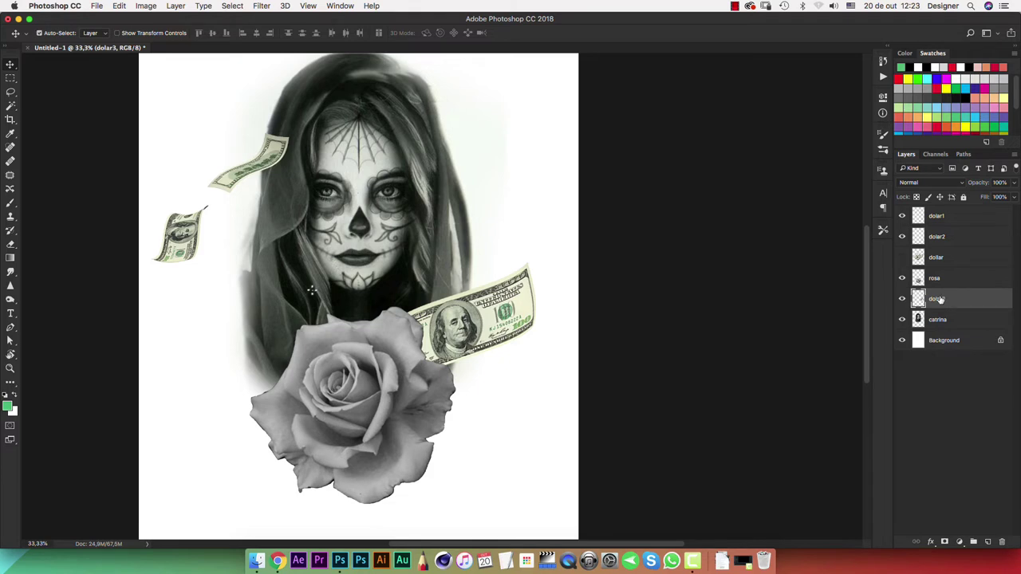
key("ctrl+t")
mouse_move(548, 246)
left_mouse_down()
mouse_move(547, 216)
mouse_move(527, 225)
mouse_move(558, 232)
mouse_move(545, 238)
left_mouse_up()
left_click_drag(501, 306, 474, 299)
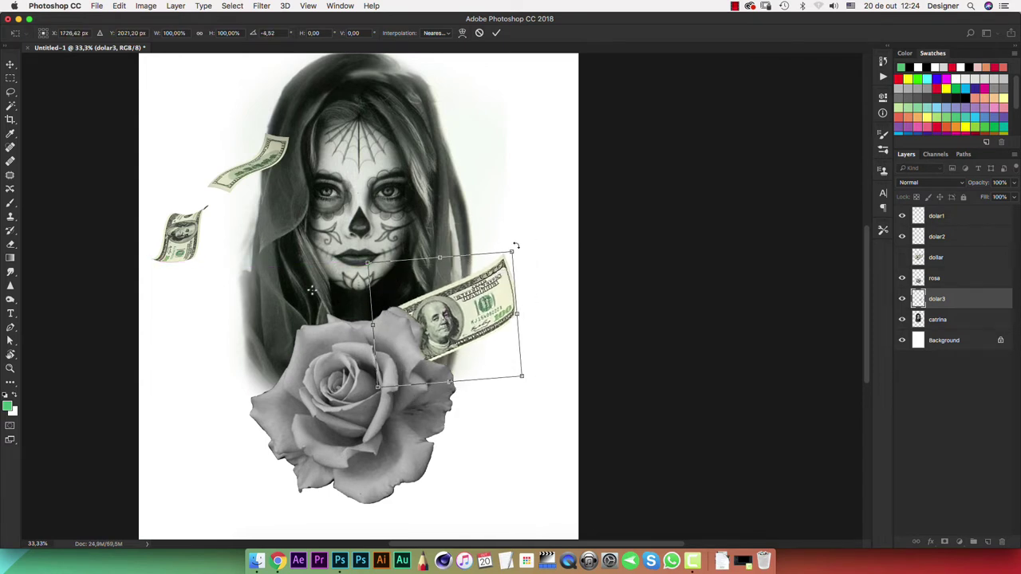
left_click_drag(516, 242, 521, 223)
key("Return")
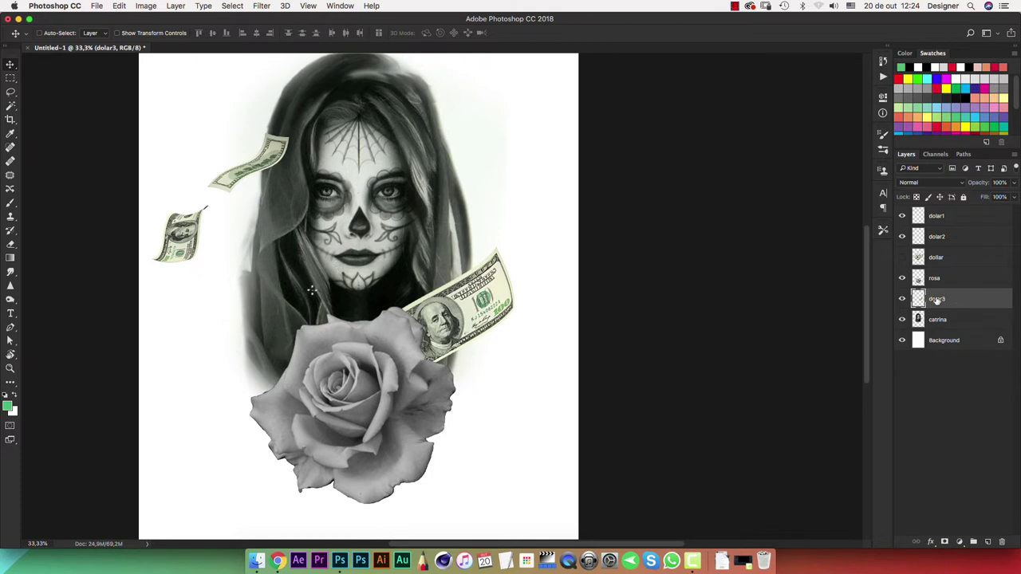
- Duplicate dolar3, stack the copy below it, and rotate it about 13° at roughly 93% scale
left_click_drag(937, 300, 957, 301)
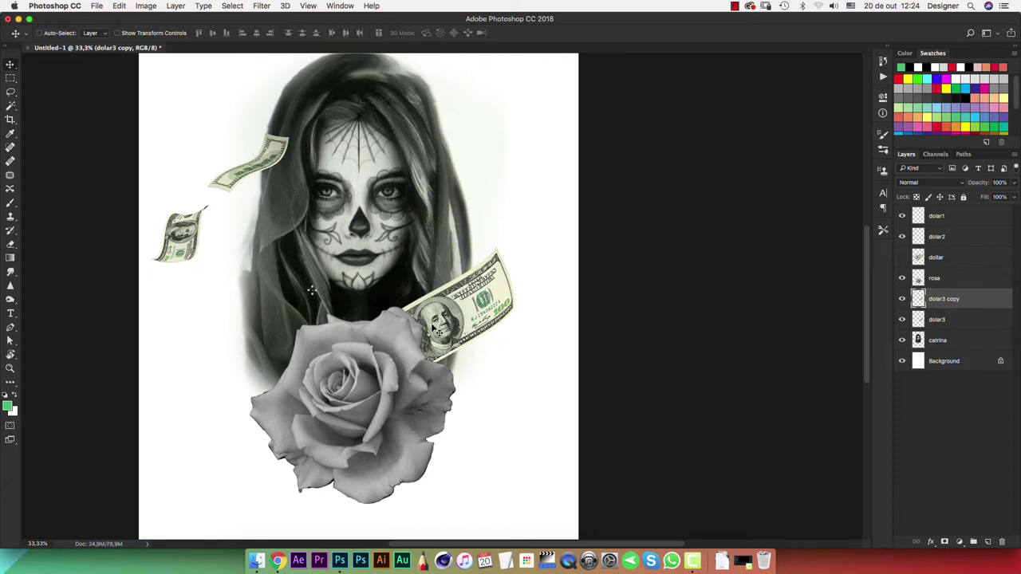
left_click_drag(438, 315, 445, 341)
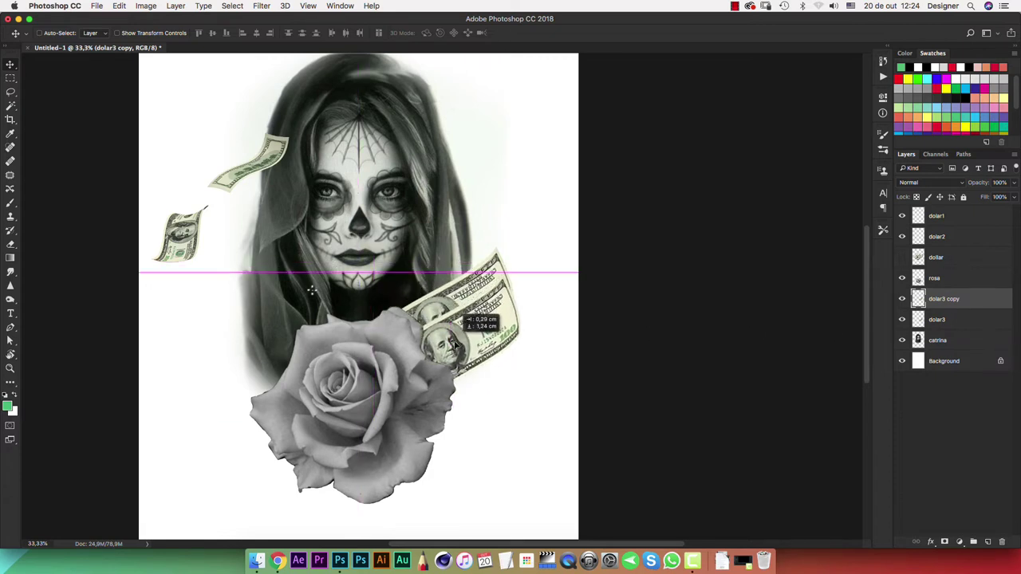
left_click_drag(446, 343, 464, 353)
left_click_drag(944, 299, 946, 328)
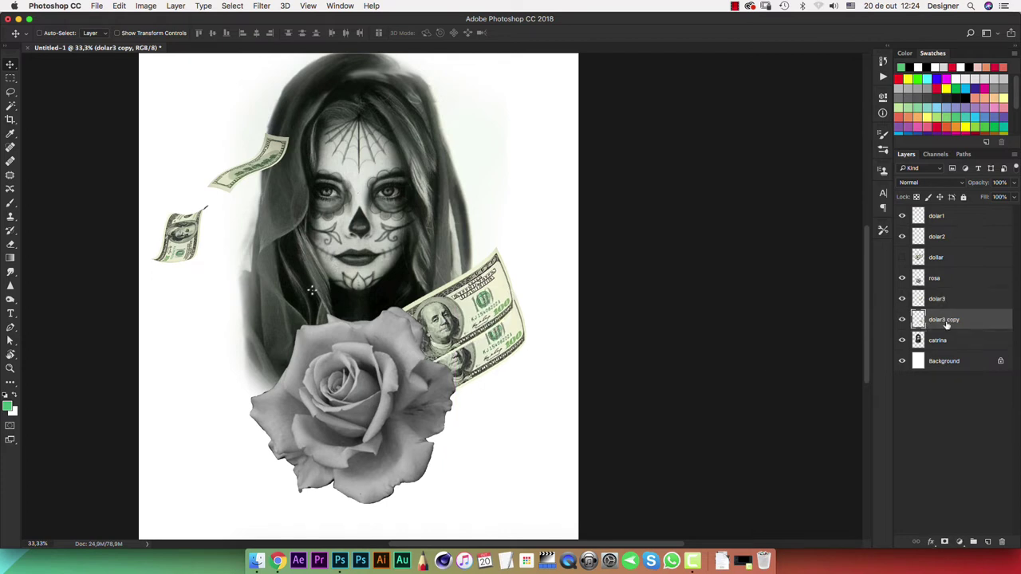
key("ctrl+t")
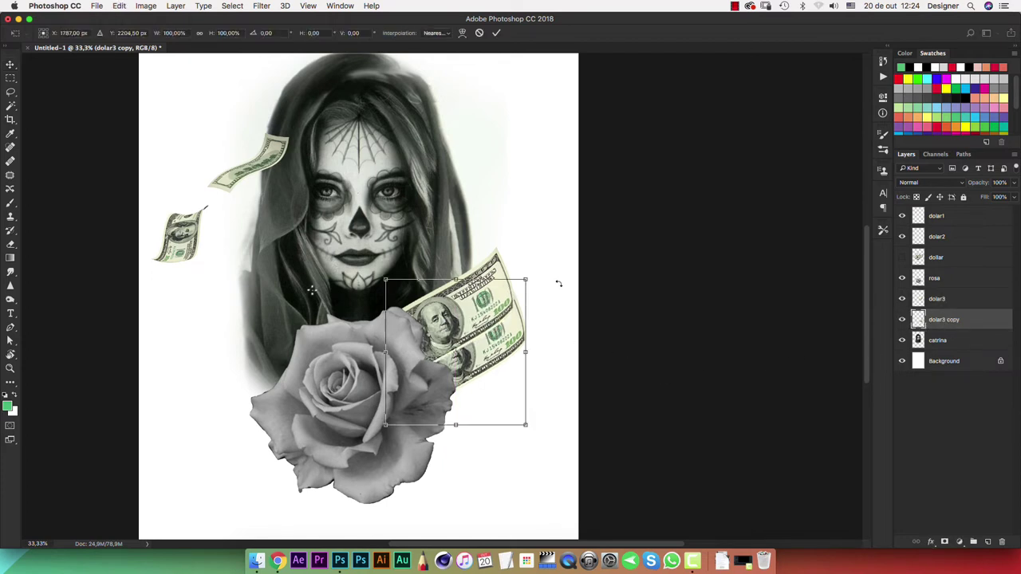
mouse_move(556, 280)
left_mouse_down()
mouse_move(560, 295)
mouse_move(529, 304)
left_mouse_up()
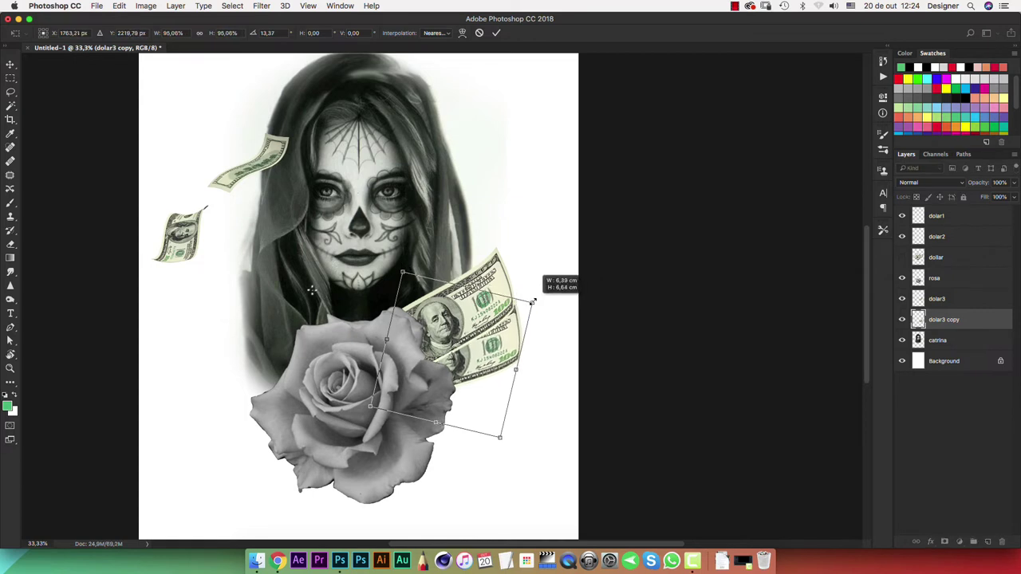
left_click_drag(490, 349, 483, 354)
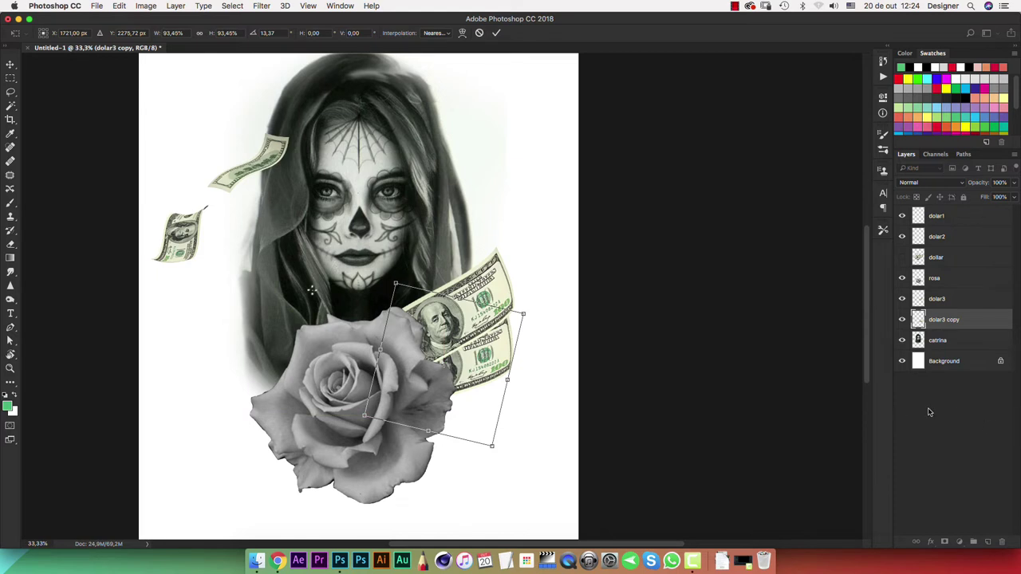
key("Return")
- Move the small dolar2 bill beside the woman's face and rotate it about 33°
left_click_drag(375, 182, 400, 229)
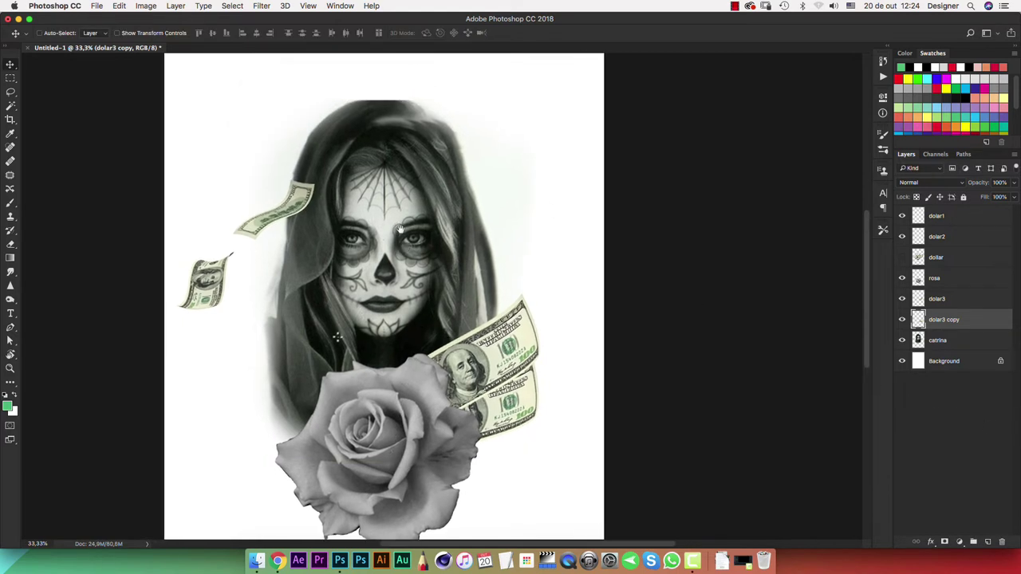
left_click(945, 237)
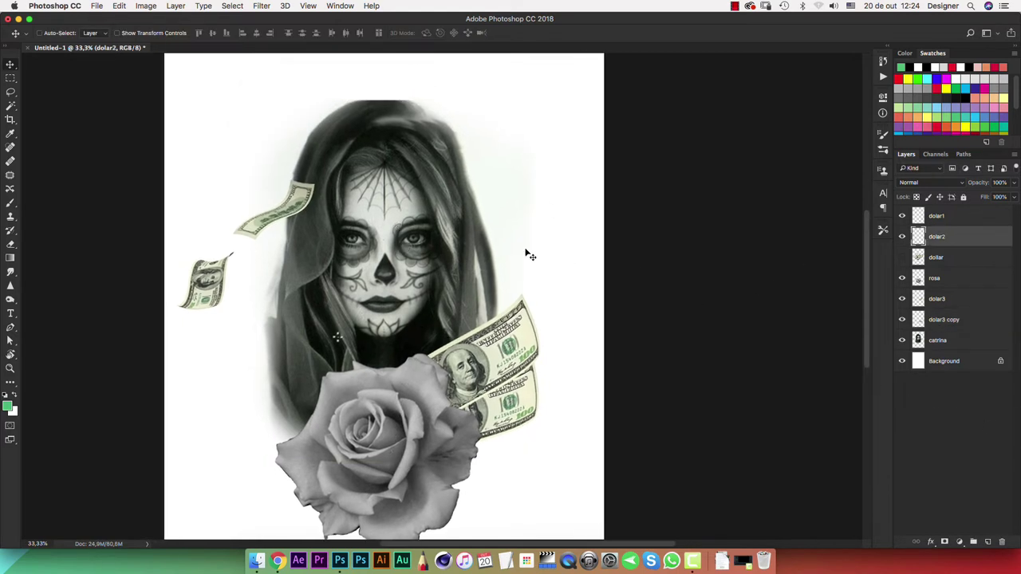
left_click_drag(292, 209, 360, 278)
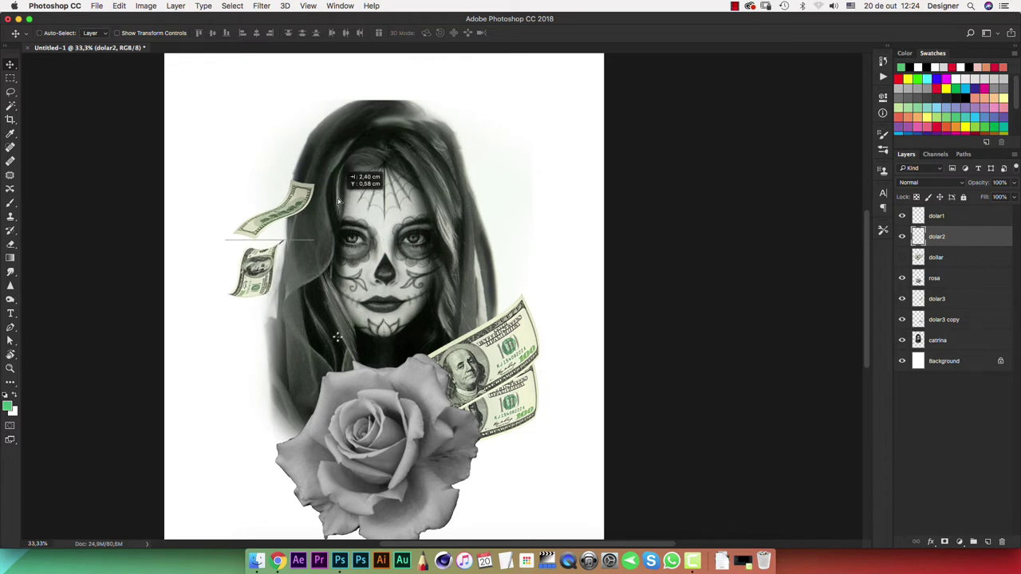
key("super+t")
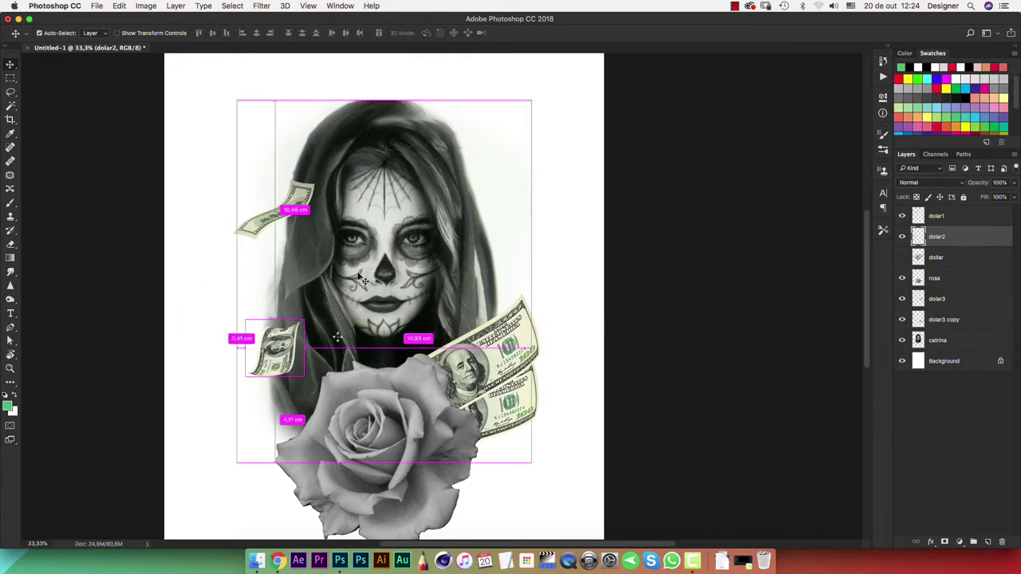
mouse_move(319, 306)
left_mouse_down()
mouse_move(365, 343)
mouse_move(369, 397)
mouse_move(378, 369)
left_mouse_up()
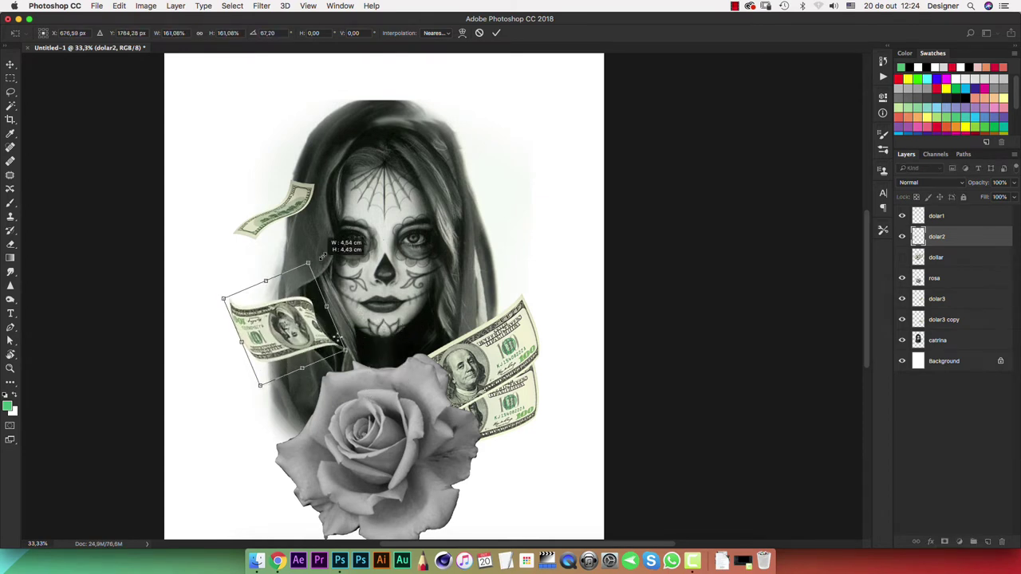
- Enlarge dolar2 to about 150% at roughly 77° left of the chin; move dolar1 upper right
left_click_drag(292, 307, 281, 224)
mouse_move(276, 311)
left_mouse_down()
mouse_move(299, 367)
mouse_move(313, 367)
left_mouse_up()
left_click_drag(264, 338, 280, 323)
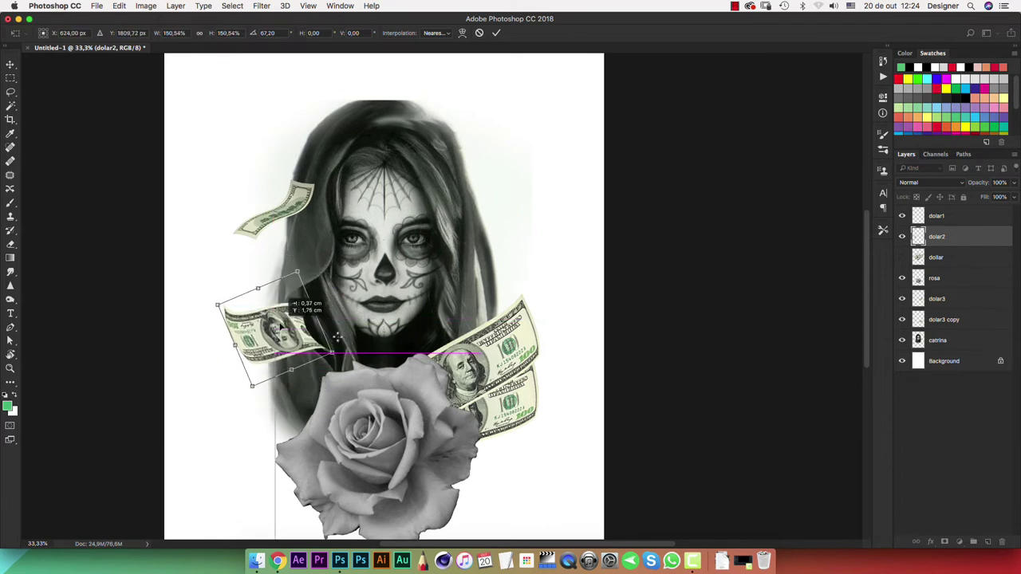
left_click_drag(312, 254, 321, 265)
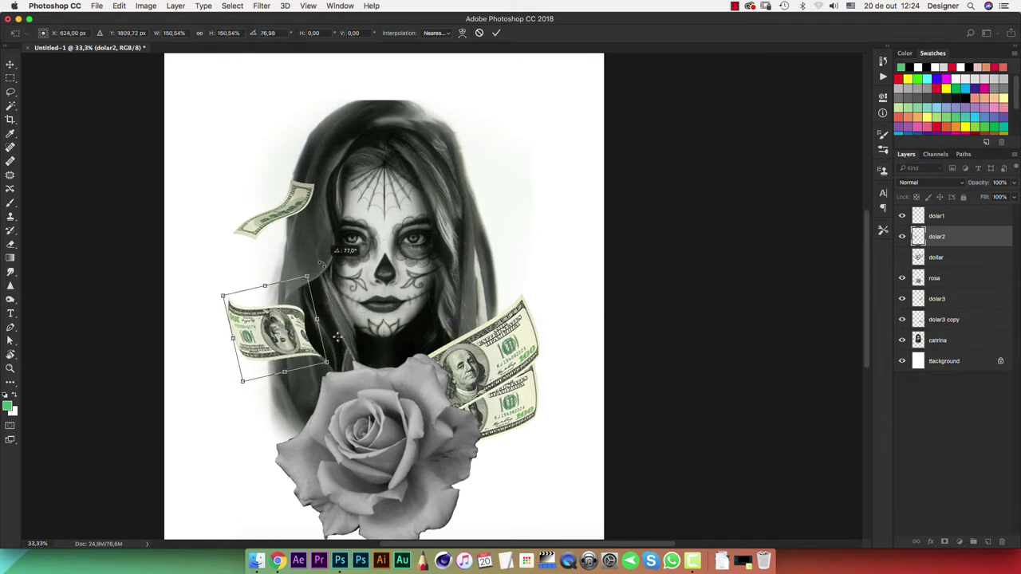
key("Return")
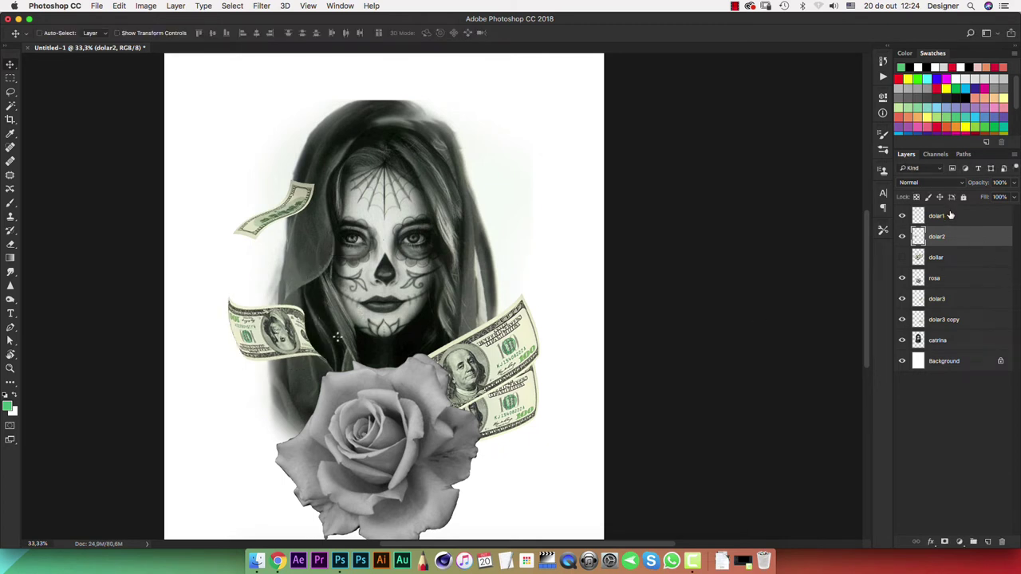
left_click(950, 216)
mouse_move(269, 209)
left_mouse_down()
mouse_move(451, 94)
mouse_move(462, 144)
left_mouse_up()
- Rotate dolar1 about 3.6°, enlarge it to ~128%, and move it below the catrina layer
key("ctrl+t")
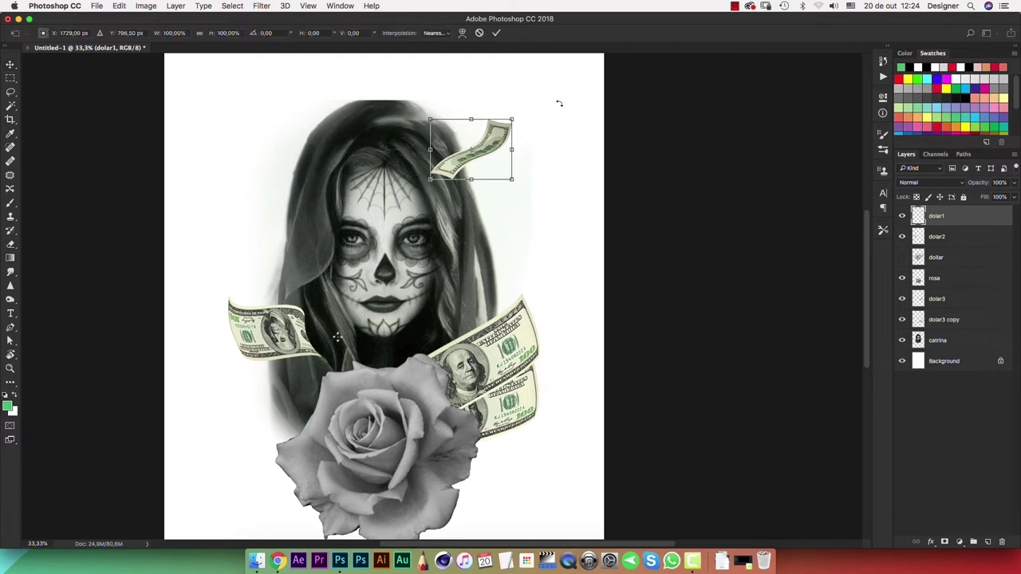
left_click_drag(560, 103, 560, 98)
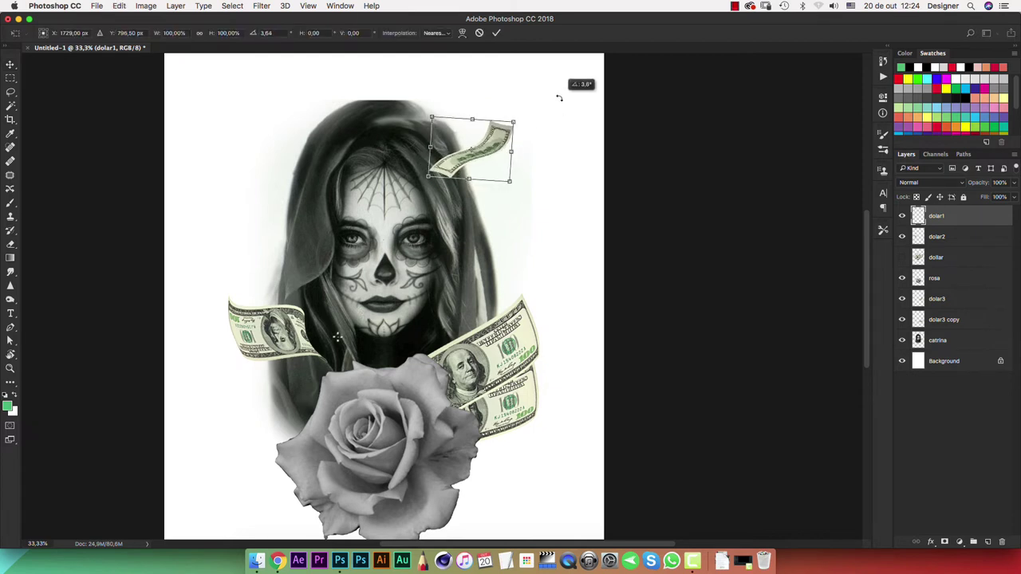
scroll(549, 144, "up", 3)
left_click_drag(507, 180, 528, 162)
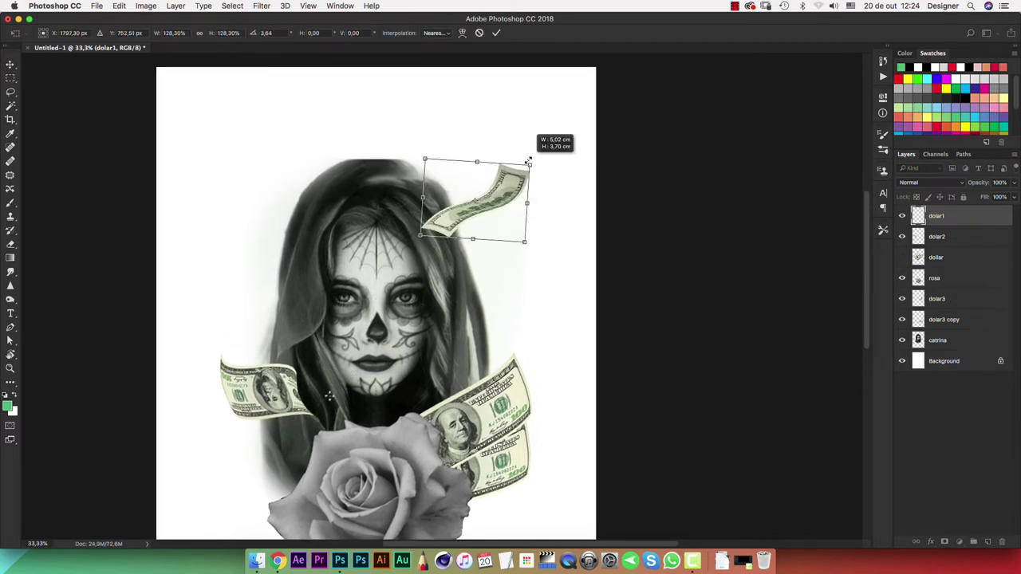
left_click_drag(479, 199, 452, 214)
key("Return")
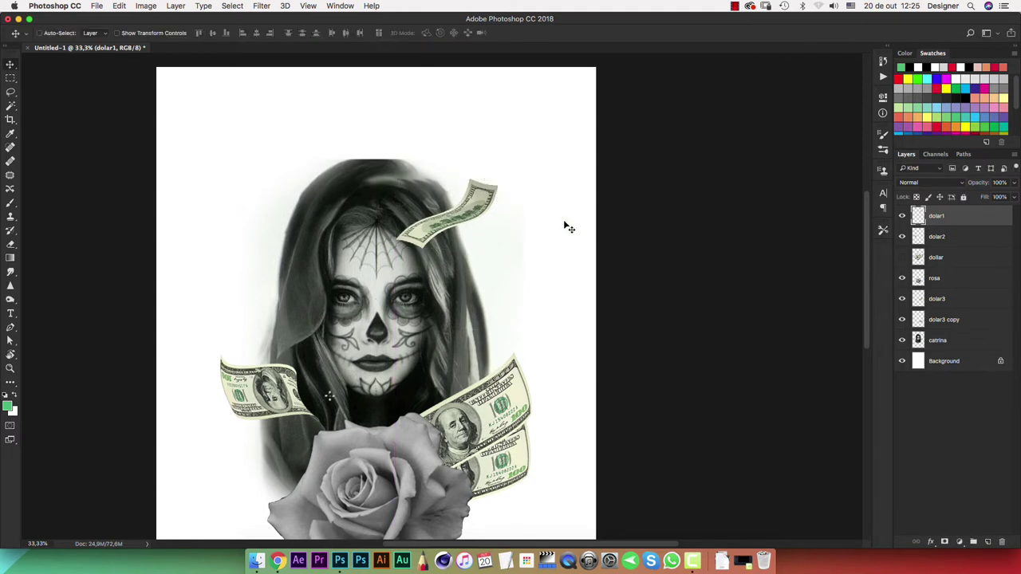
left_click_drag(937, 216, 957, 350)
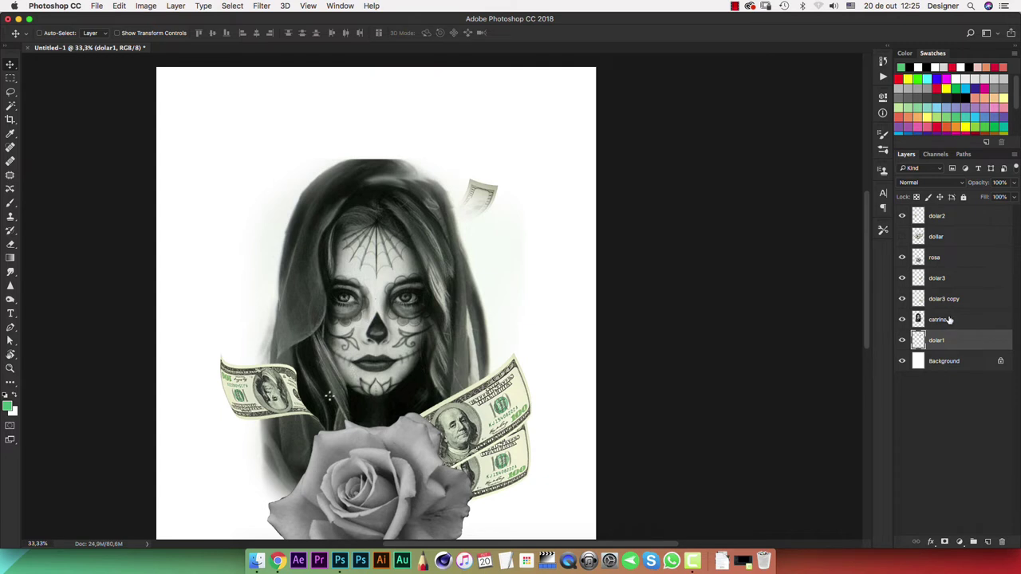
- On the catrina layer, set the Eraser brush size to 75 px
left_click(950, 320)
key("e")
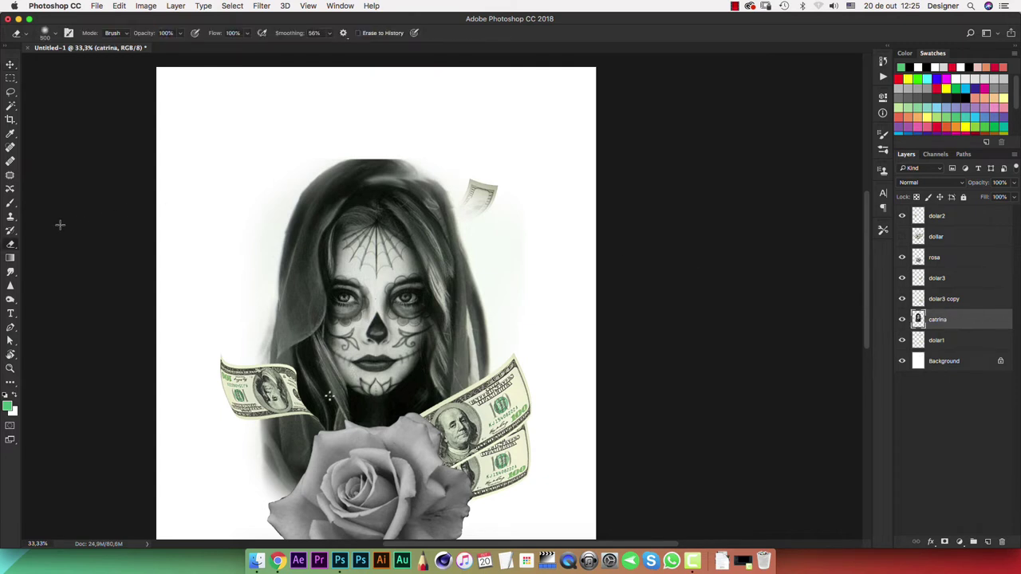
right_click(424, 157)
left_click_drag(524, 177, 505, 180)
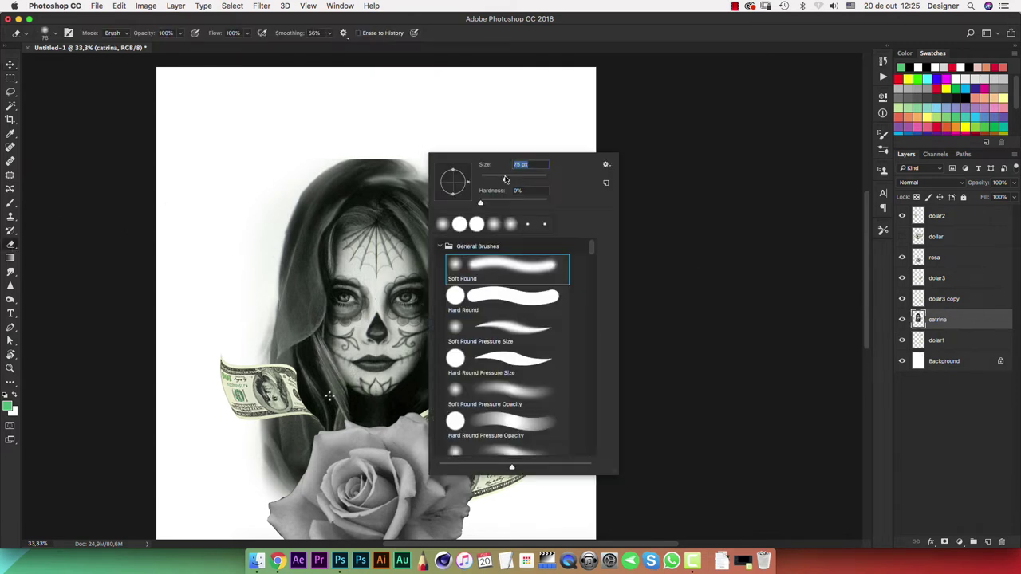
left_click(447, 96)
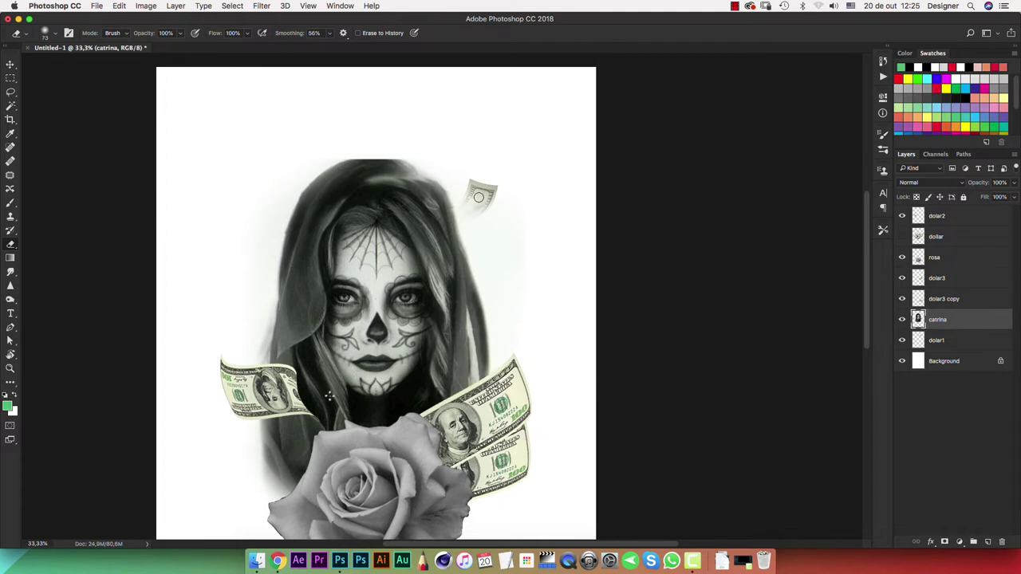
- Erase catrina's faded edge over the small upper-right bill, then select the dolar1 layer
left_click_drag(458, 186, 477, 225)
left_click_drag(458, 189, 468, 228)
left_click_drag(454, 174, 474, 198)
left_click(918, 366)
left_click(941, 341)
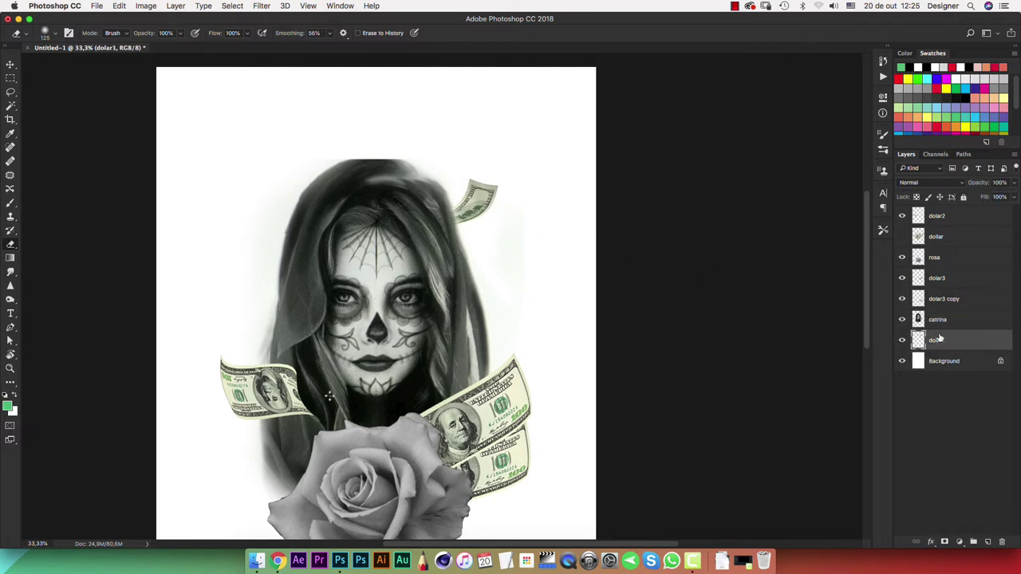
- Scale dolar1 to about 125% and rotate it about −15° beside the woman's hair
key("ctrl+t")
left_click_drag(497, 180, 525, 158)
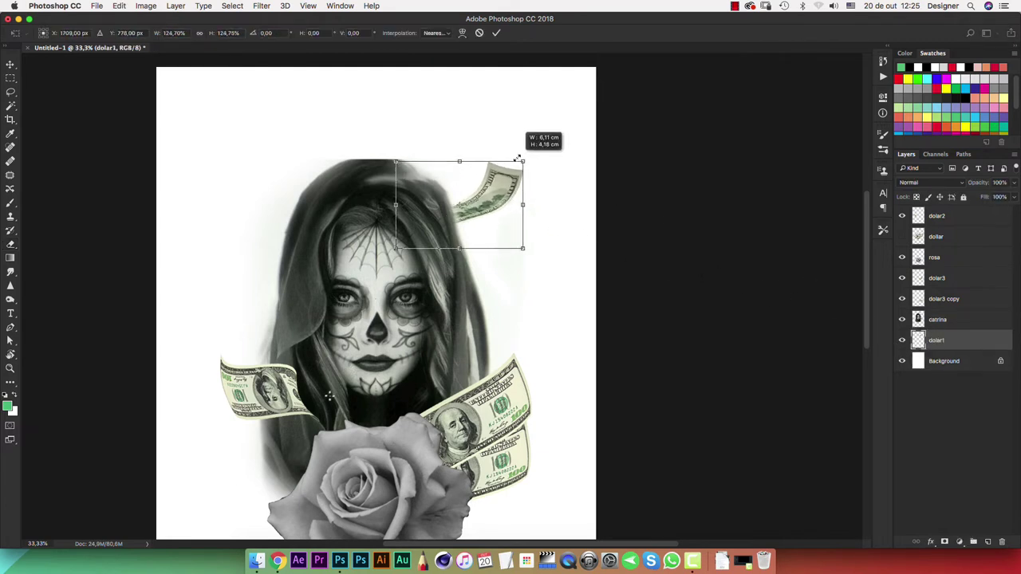
left_click_drag(507, 191, 502, 206)
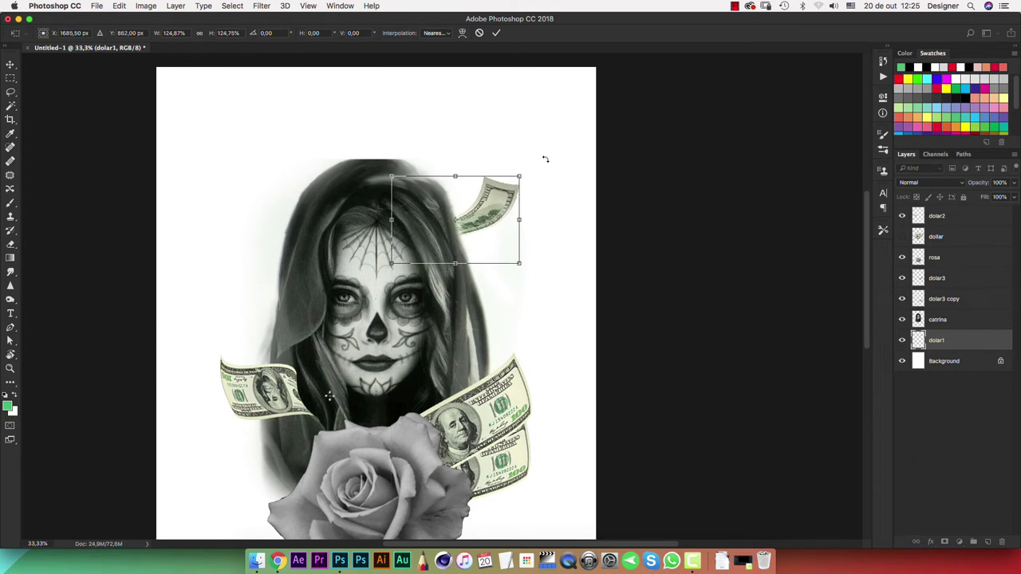
left_click_drag(548, 159, 531, 132)
mouse_move(494, 189)
left_mouse_down()
mouse_move(471, 160)
mouse_move(489, 200)
left_mouse_up()
key("Return")
- Switch to the Eraser and click through the rosa and dolar3 layers, ending on dolar2
key("e")
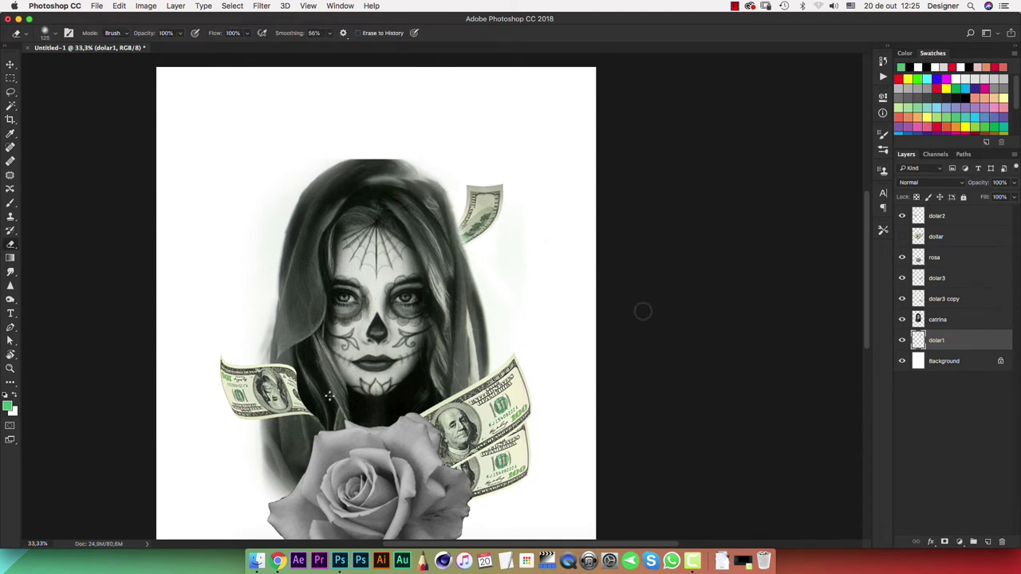
left_click(964, 437)
left_click(947, 225)
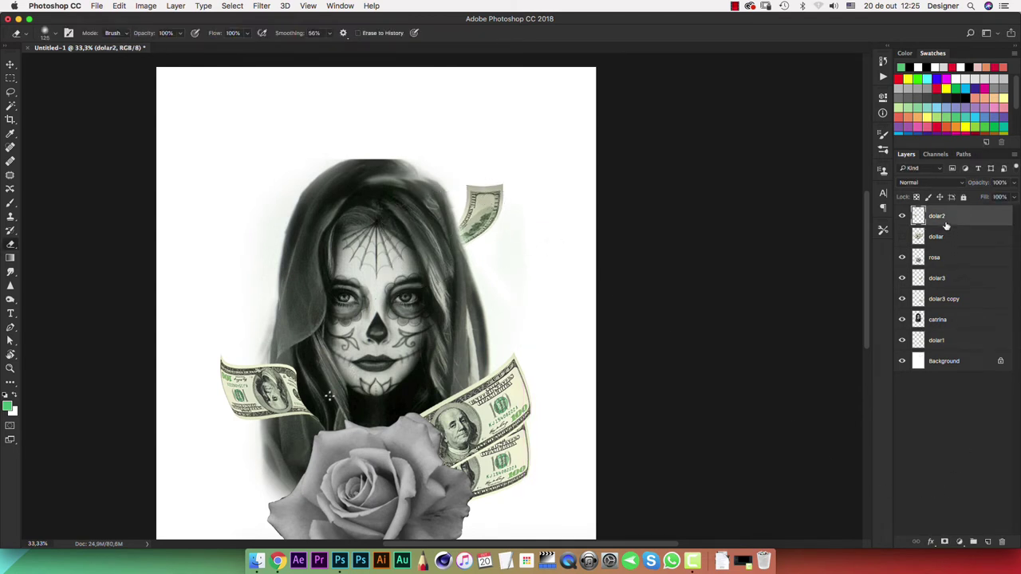
left_click(949, 257)
left_click(951, 281)
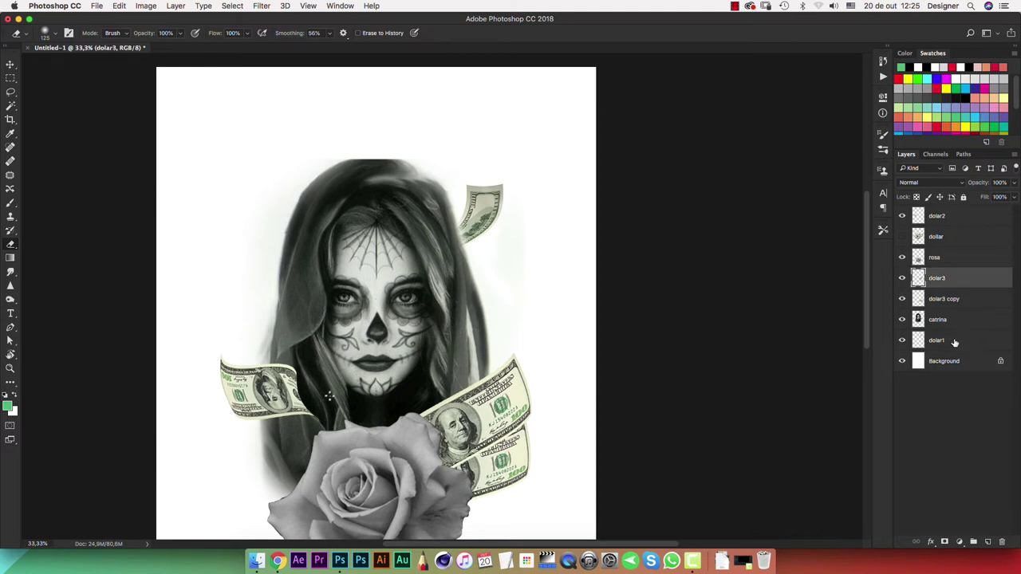
left_click(953, 216)
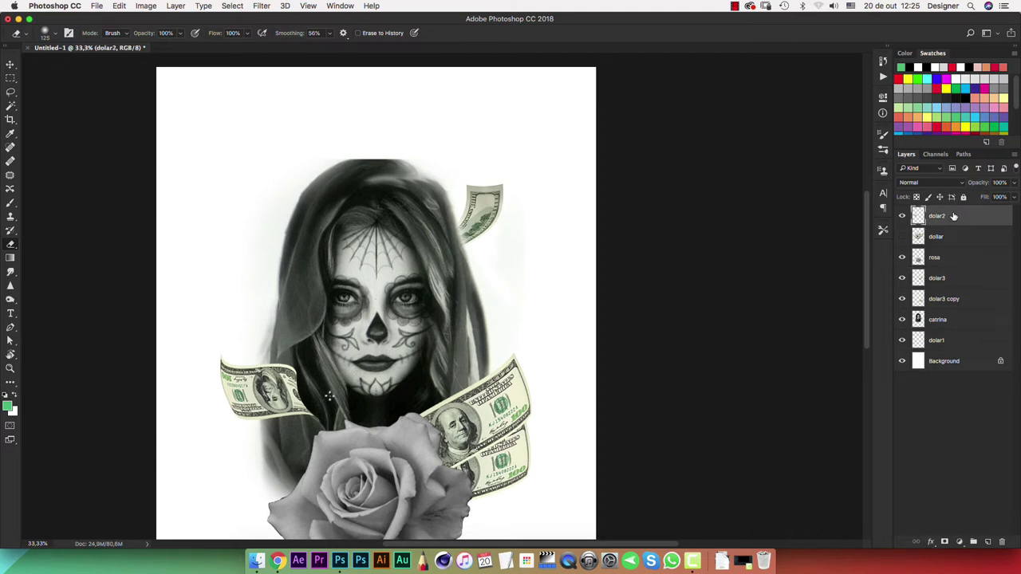
- Duplicate dolar2 and place the copy, rotated about 62°, above the woman's head at upper left
key("super+j")
key("v")
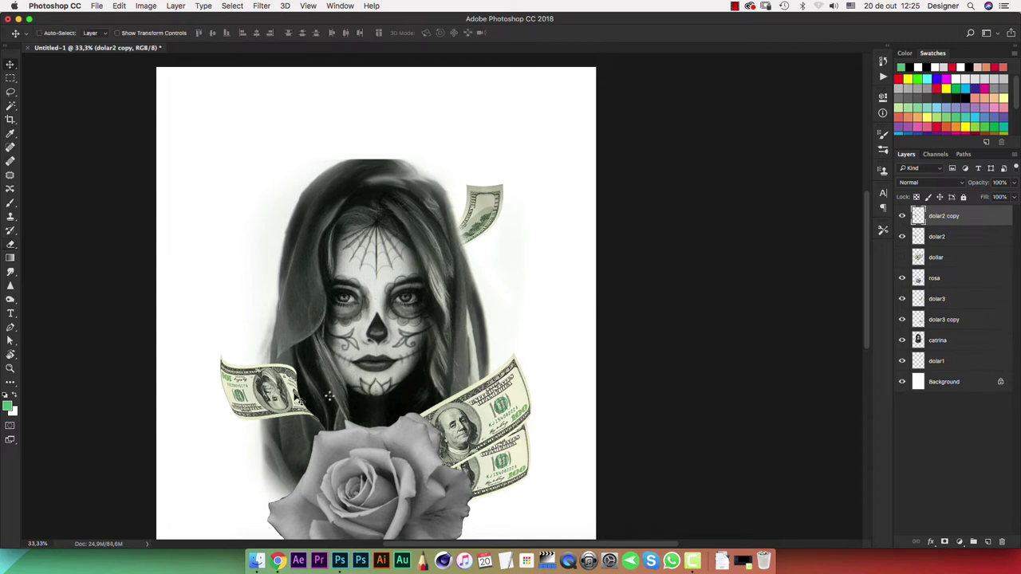
left_click_drag(297, 396, 270, 301)
key("super+t")
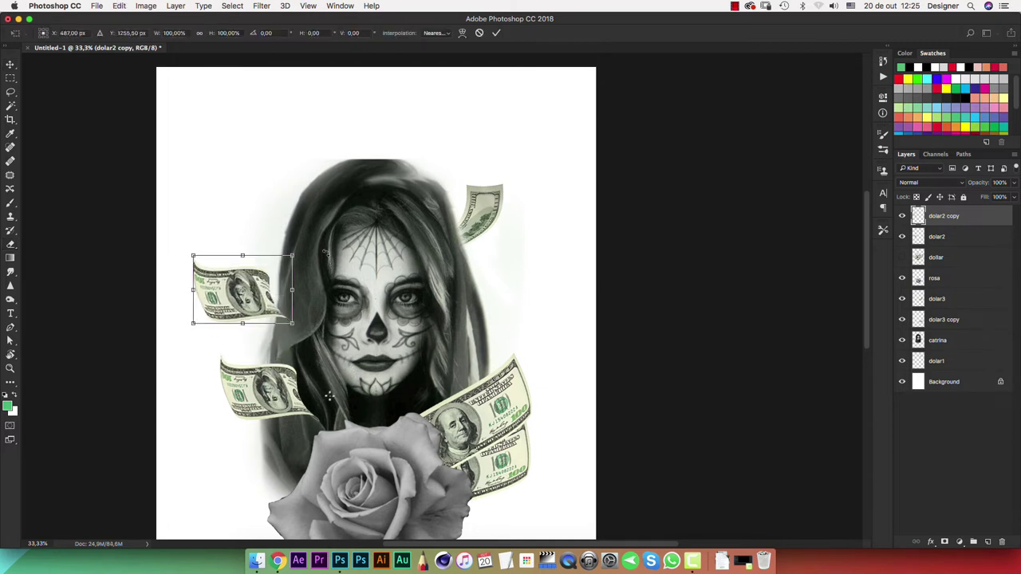
left_click_drag(326, 253, 328, 336)
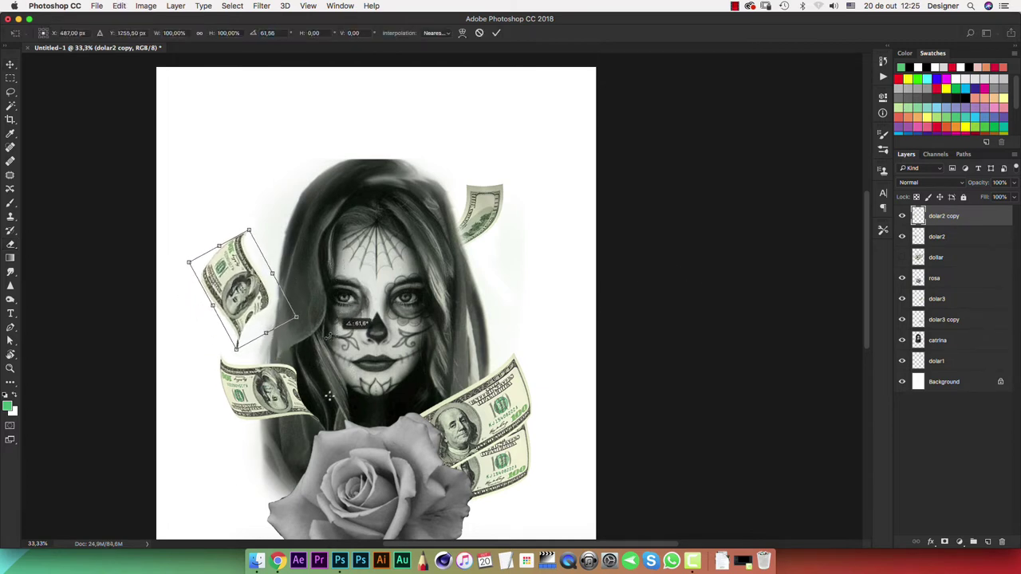
left_click_drag(256, 295, 314, 192)
key("Return")
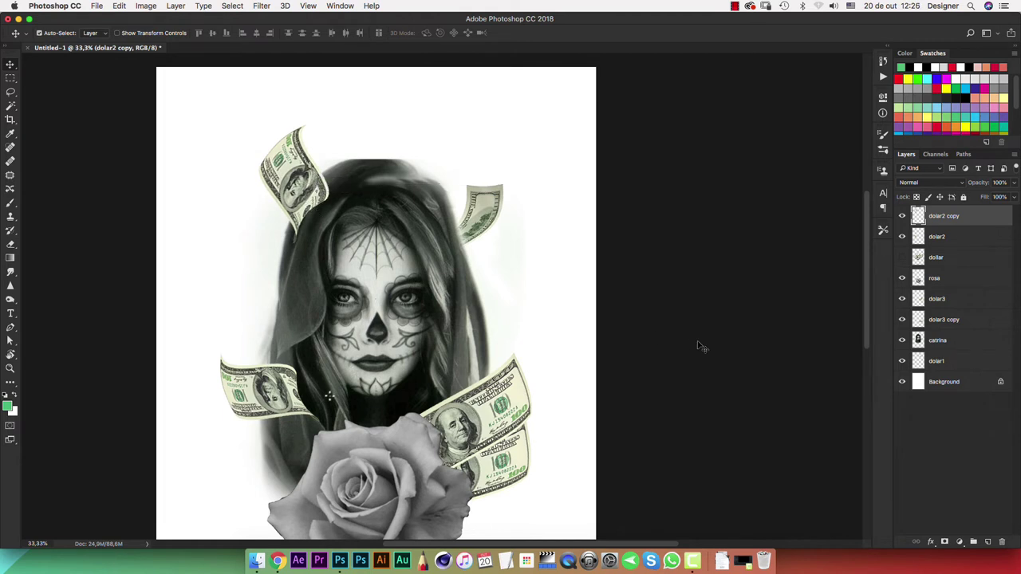
key("super+minus")
- Shift the dolar3 copy bill slightly to the left
left_click(987, 401)
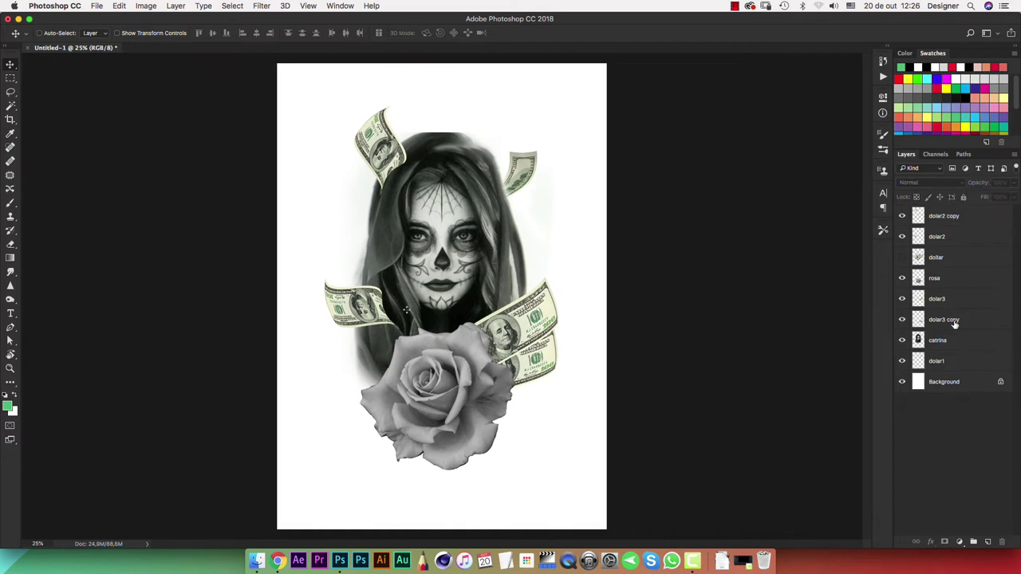
left_click(955, 322)
left_click_drag(532, 323, 521, 323)
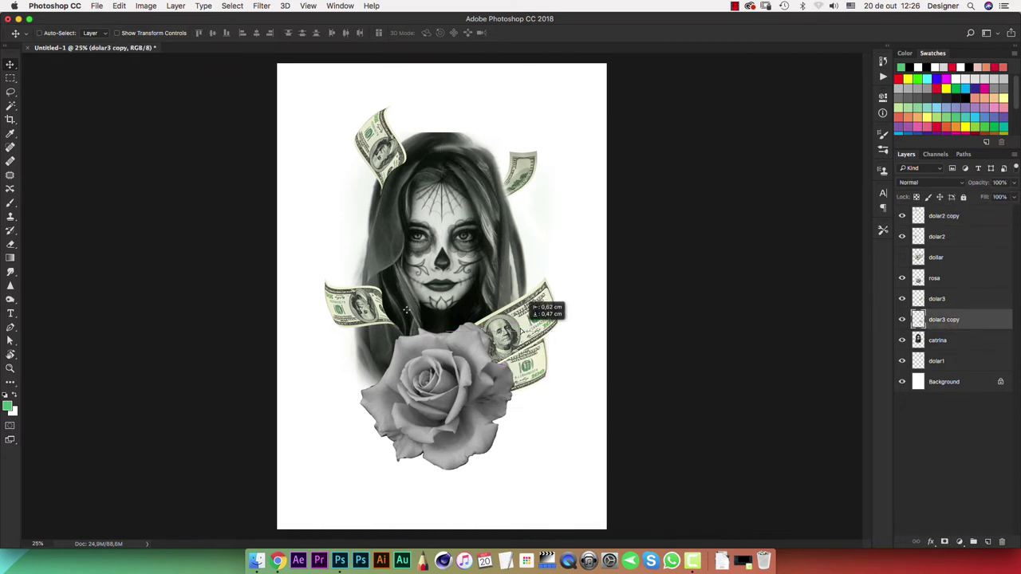
- Rotate dolar3 and scale it to 91% beside the rose, then duplicate it to the rose's lower left
left_click(949, 300)
key("super+t")
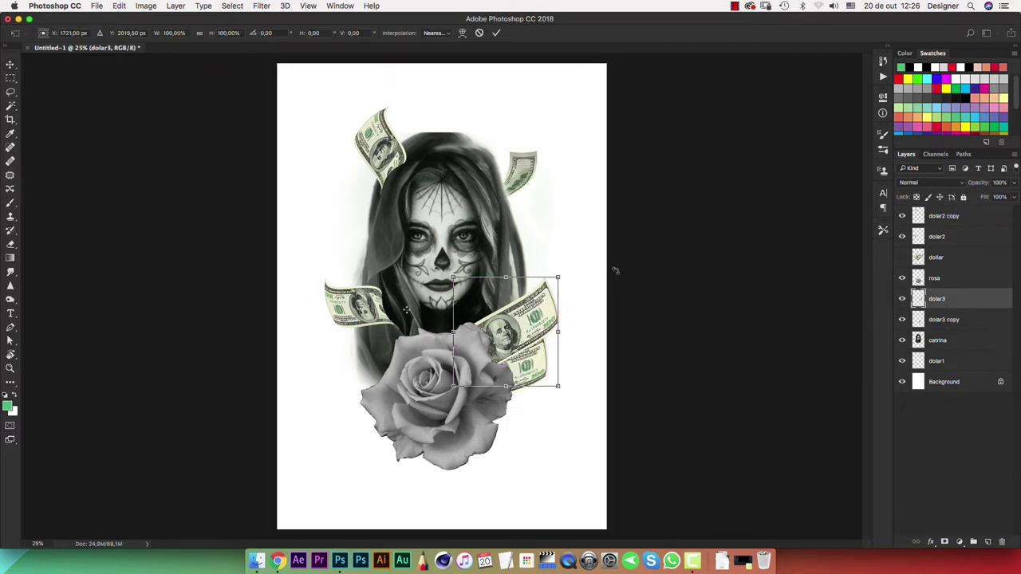
left_click_drag(616, 271, 549, 256)
mouse_move(537, 306)
left_mouse_down()
mouse_move(501, 323)
mouse_move(511, 311)
left_mouse_up()
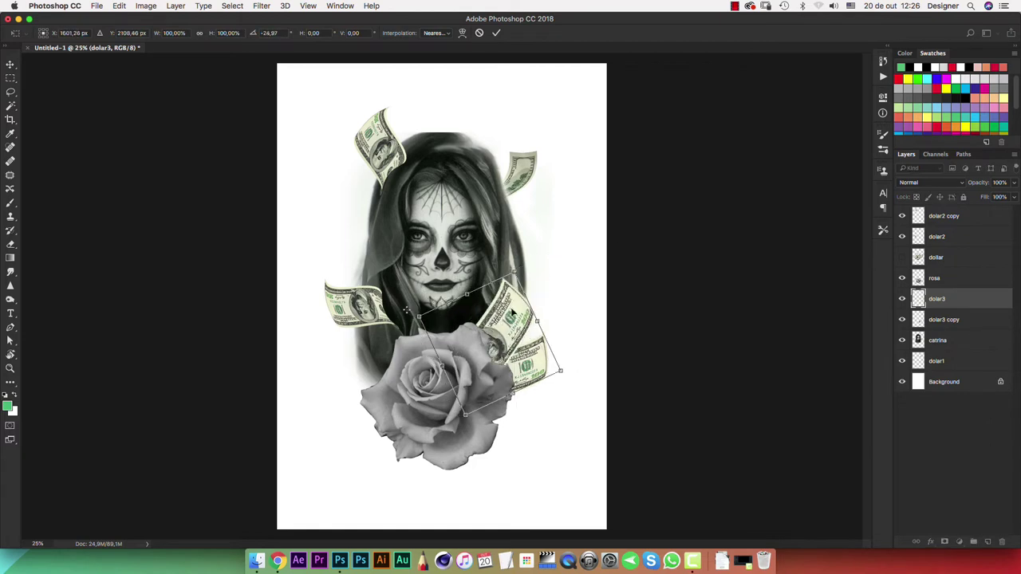
left_click_drag(527, 257, 536, 214)
left_click_drag(536, 271, 523, 319)
key("Return")
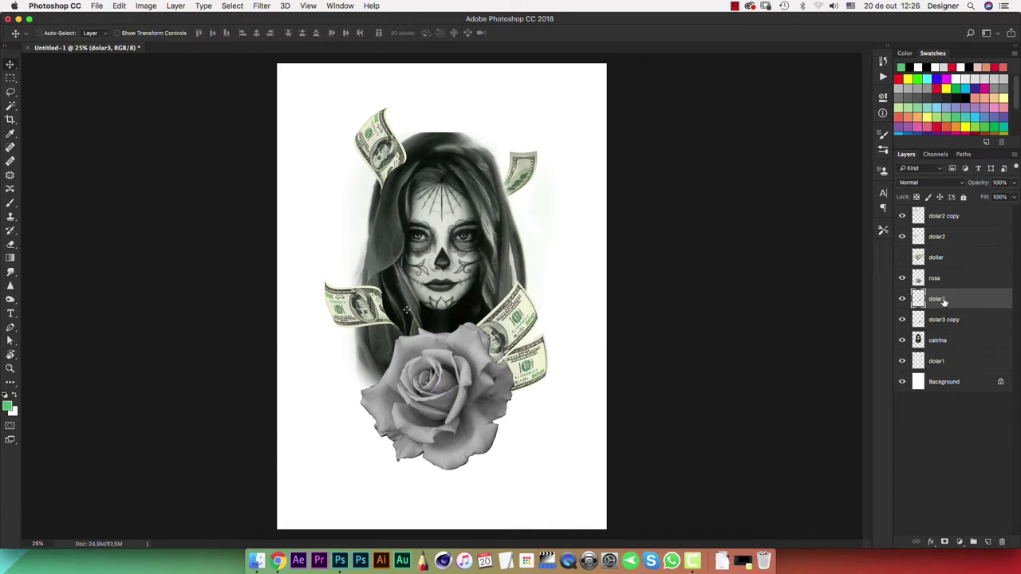
key("ctrl+j")
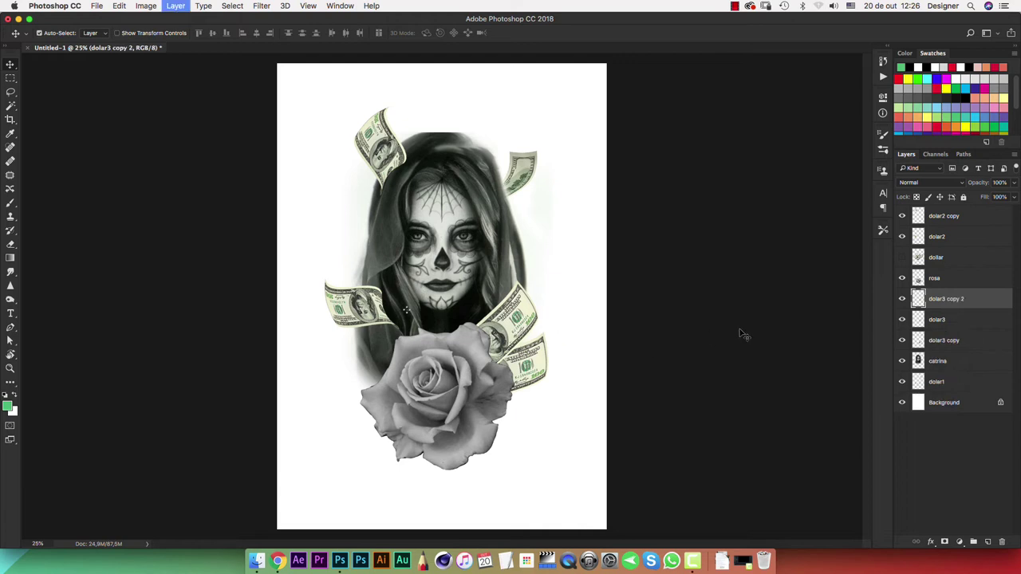
mouse_move(504, 330)
left_mouse_down()
mouse_move(361, 291)
mouse_move(357, 363)
mouse_move(381, 215)
mouse_move(365, 245)
mouse_move(387, 441)
mouse_move(380, 421)
left_mouse_up()
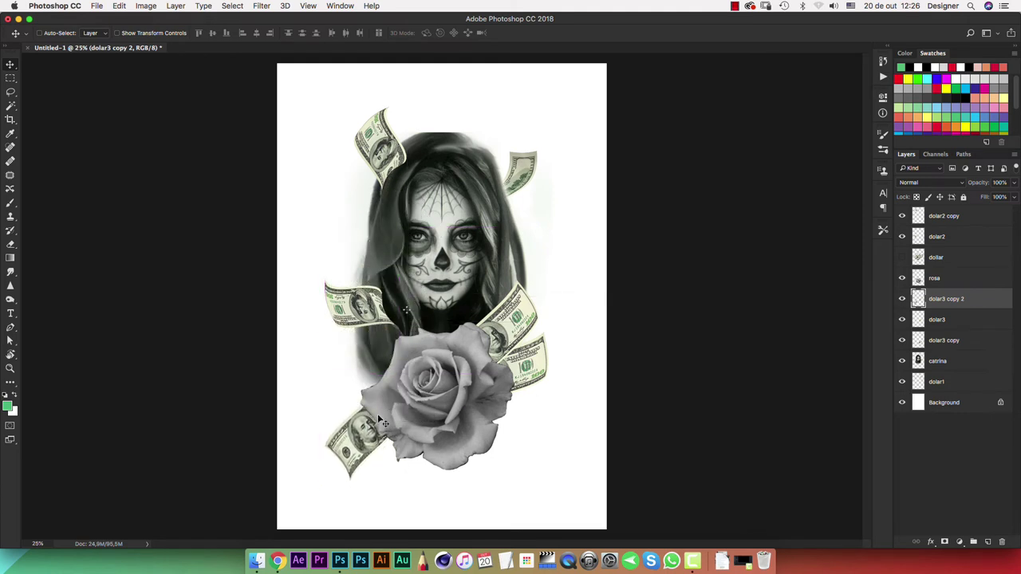
- Rotate dolar3 copy 2 about 35° so it lies nearly horizontal against the rose's left side
key("ctrl+t")
mouse_move(425, 355)
left_mouse_down()
mouse_move(442, 351)
mouse_move(438, 383)
left_mouse_up()
key("Return")
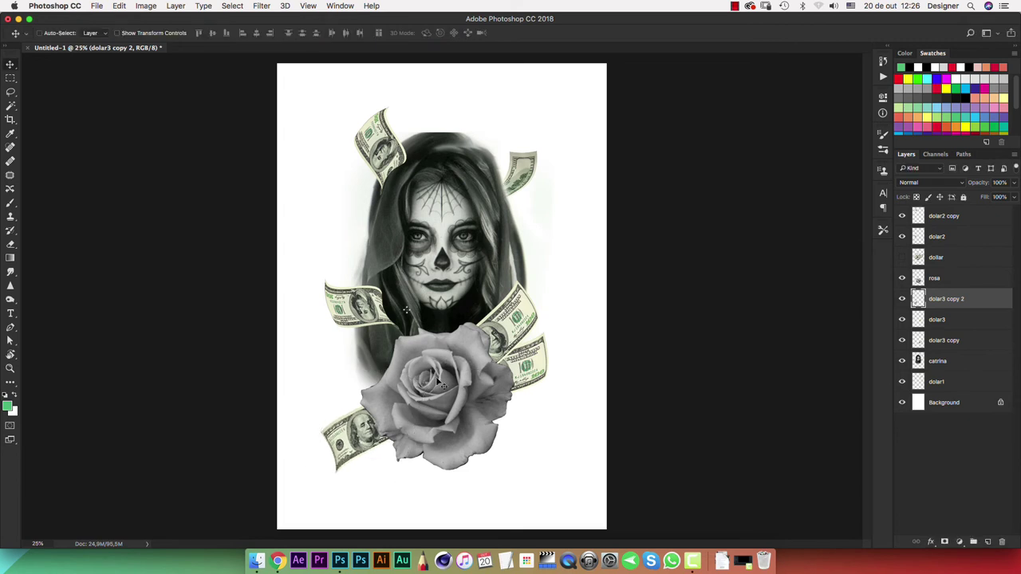
left_click_drag(368, 434, 364, 408)
key("ctrl+t")
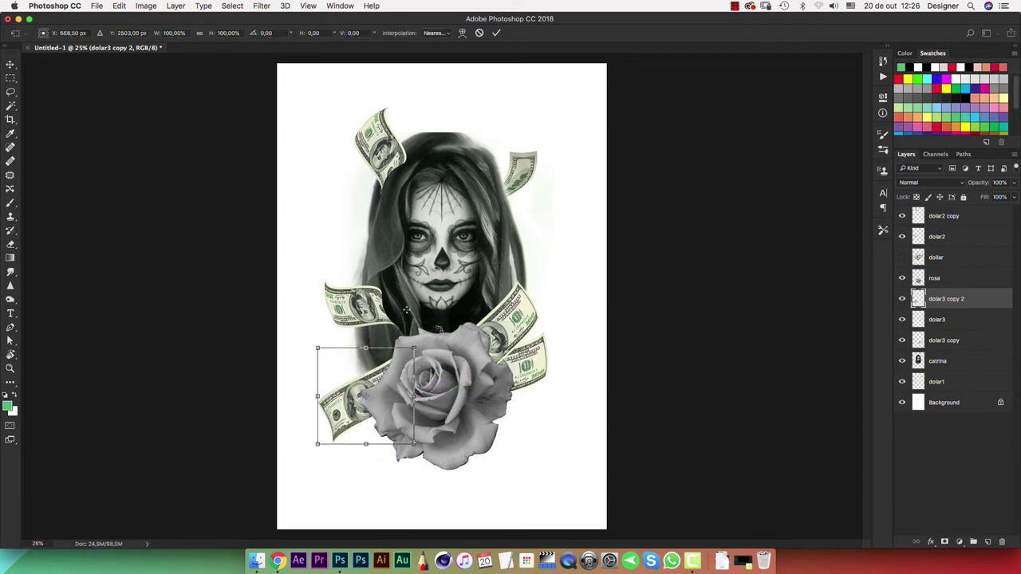
mouse_move(416, 369)
left_mouse_down()
mouse_move(450, 359)
mouse_move(452, 388)
left_mouse_up()
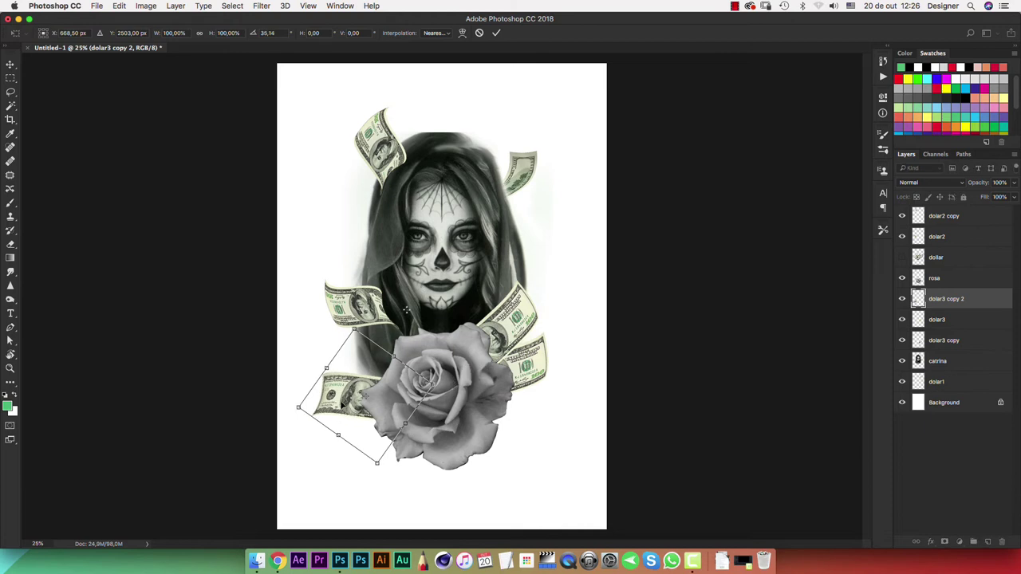
left_click_drag(364, 396, 365, 386)
key("Return")
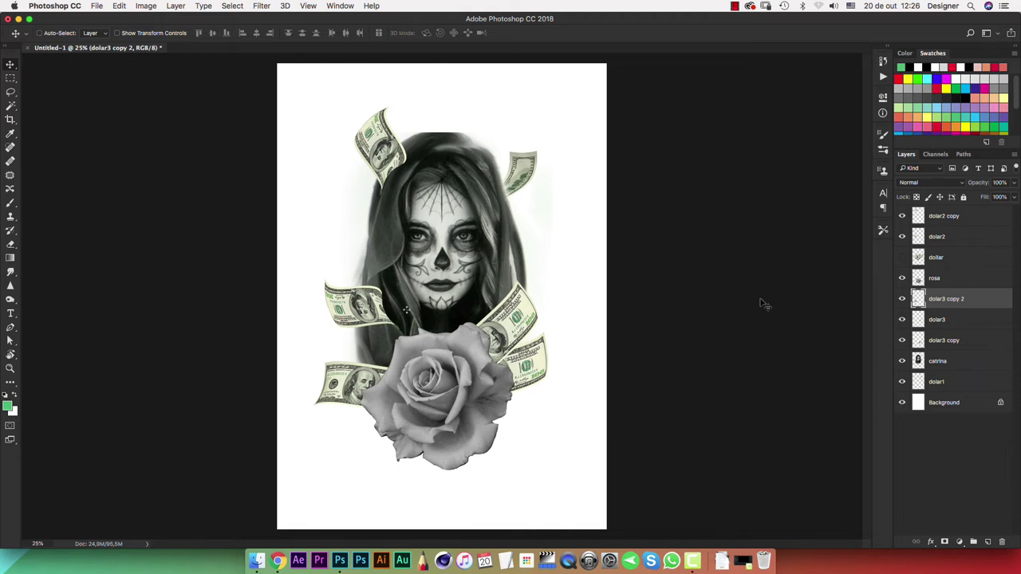
- Check the hidden dollar layer, delete it, and select the Background layer
left_click(903, 258)
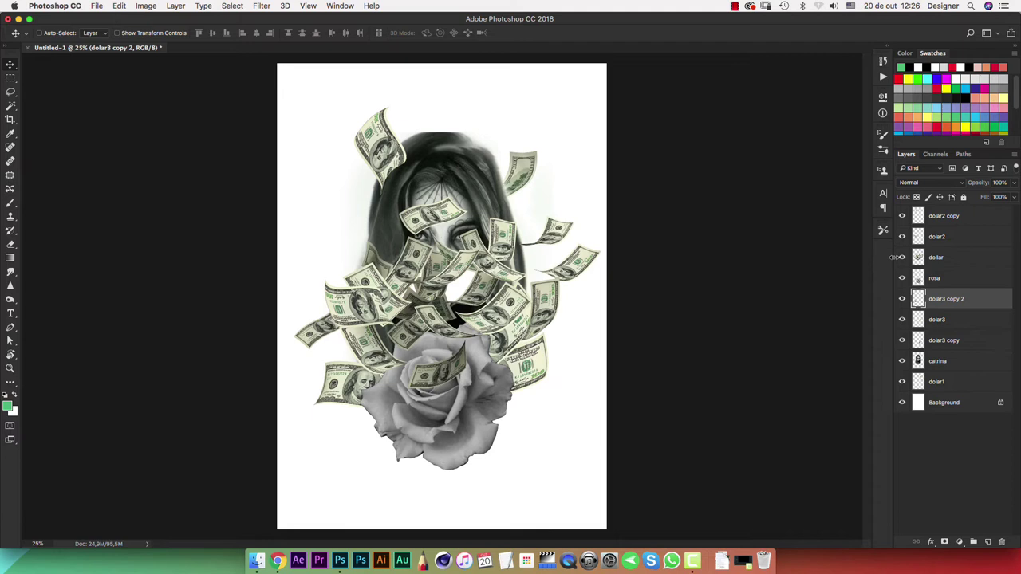
left_click(941, 258)
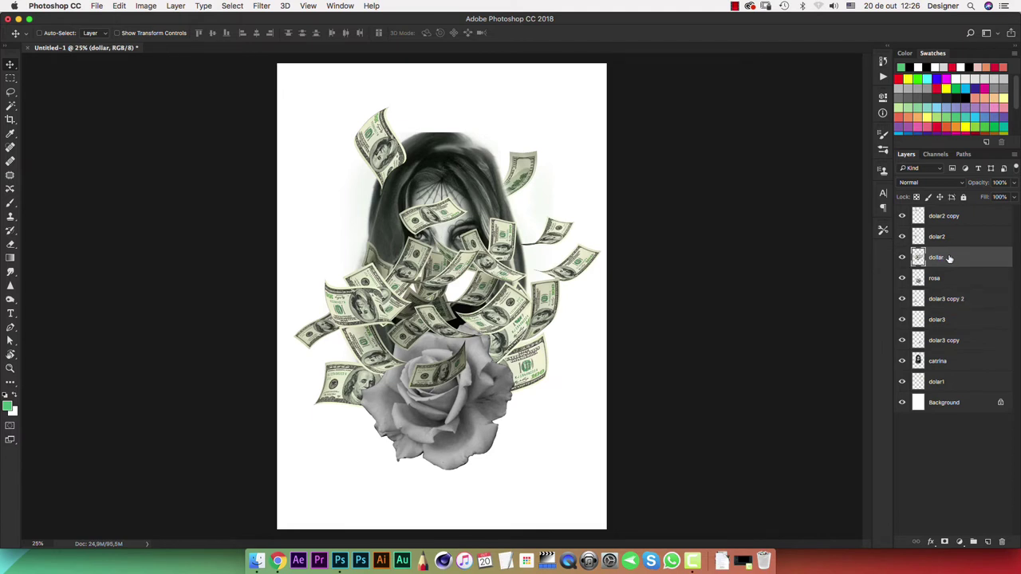
key("Delete")
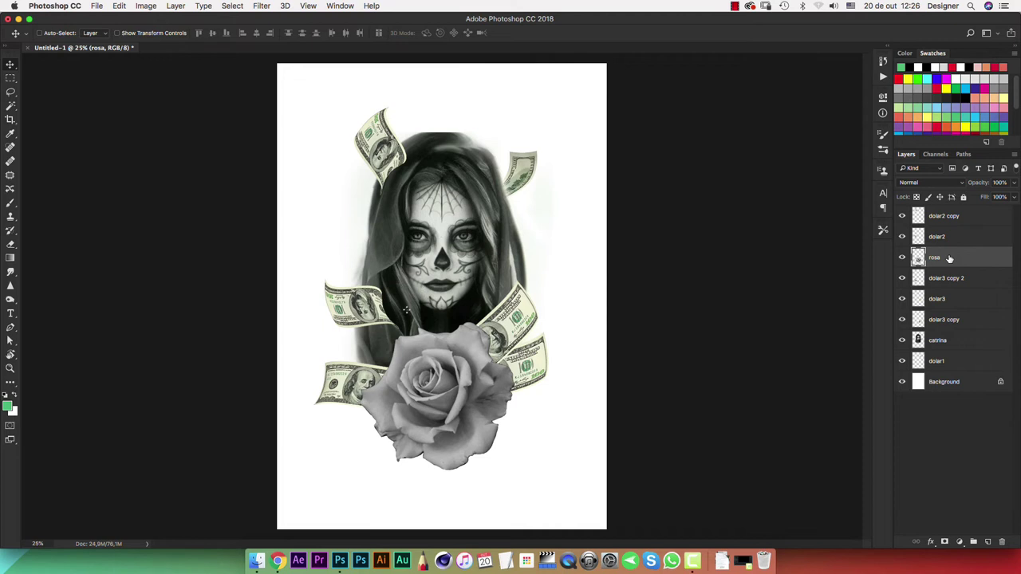
left_click(945, 384)
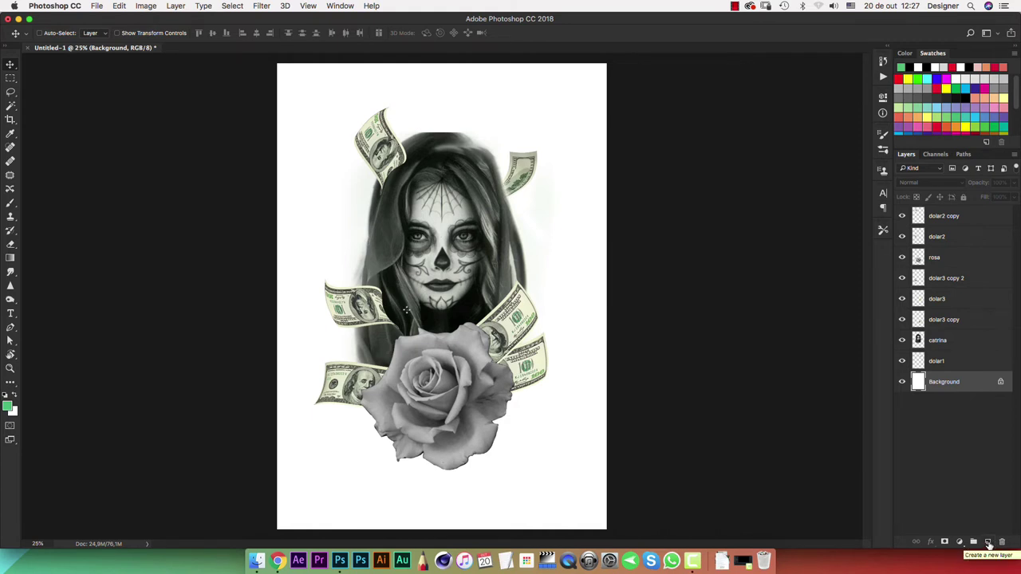
left_click(989, 544)
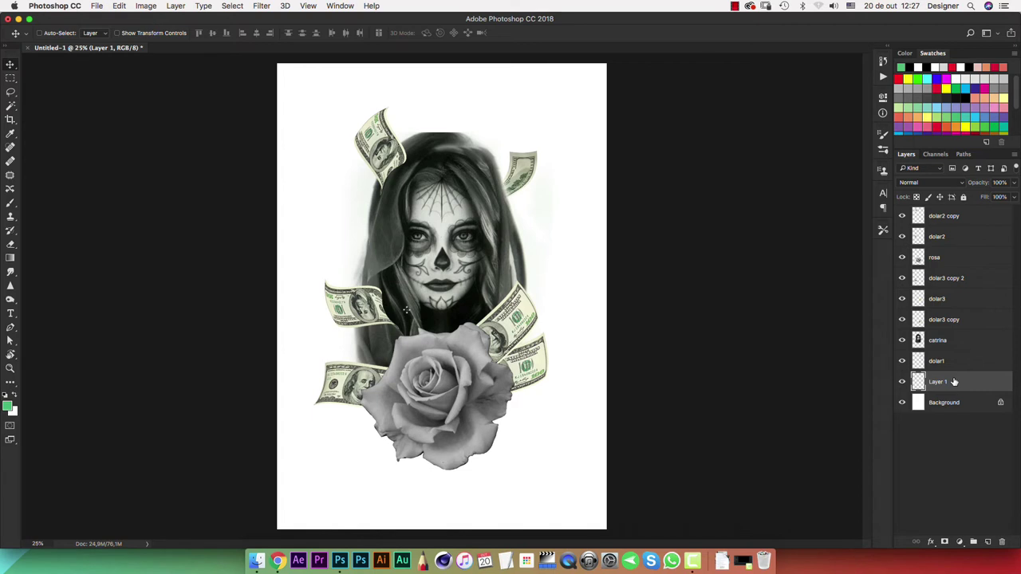
key("d")
key("b")
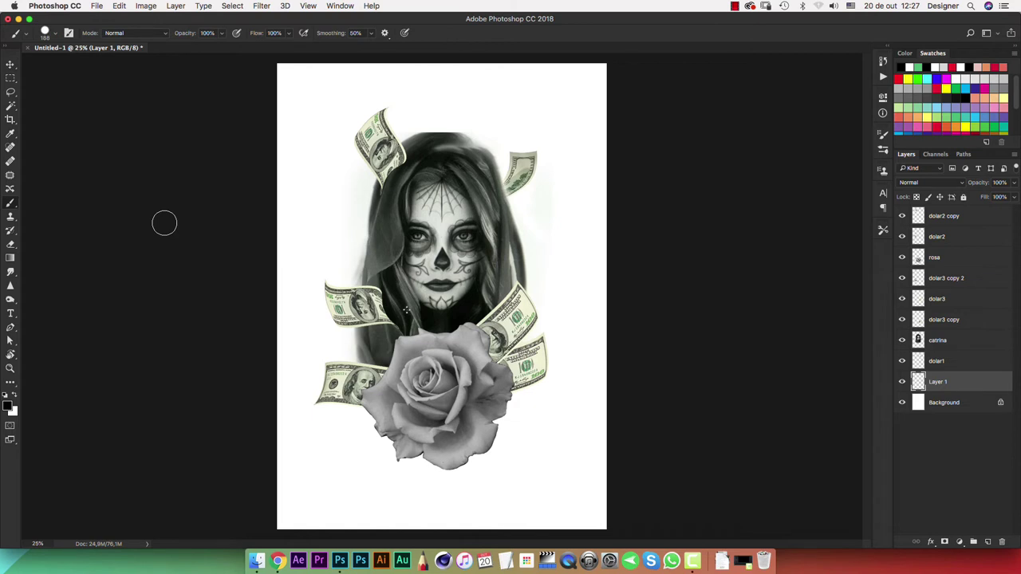
right_click(394, 221)
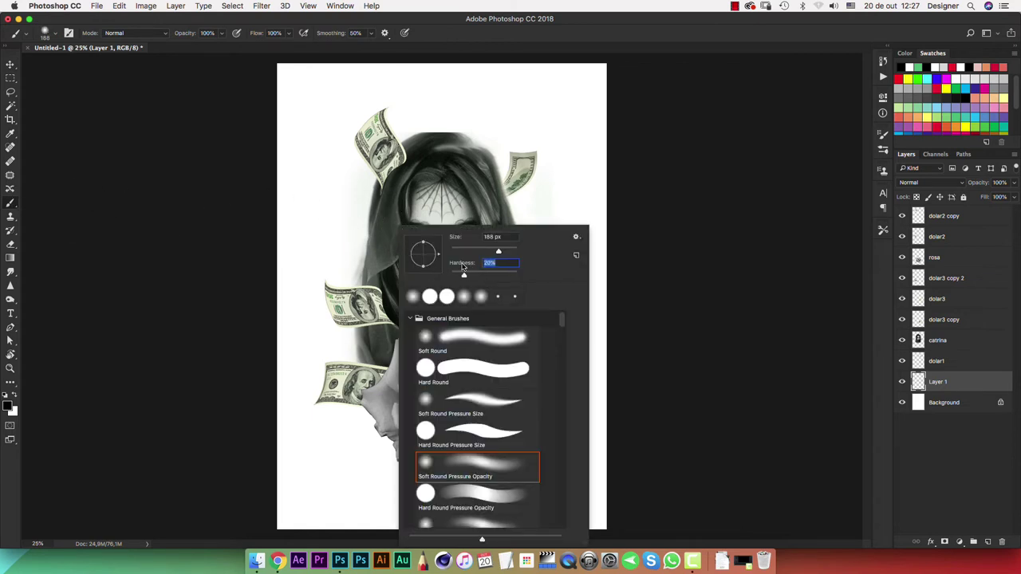
key("Return")
left_click(429, 125)
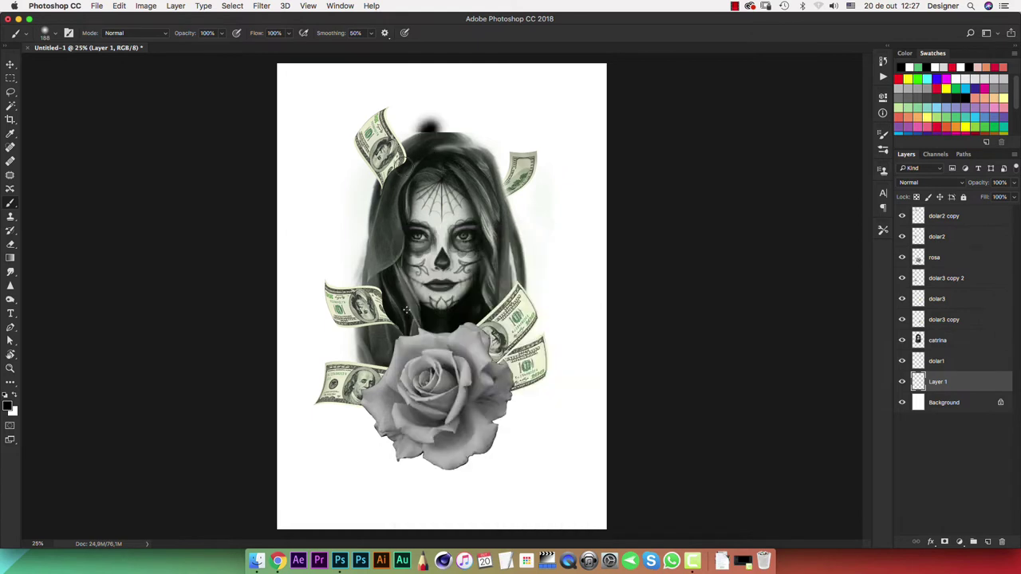
key("ctrl+z")
left_click(452, 122)
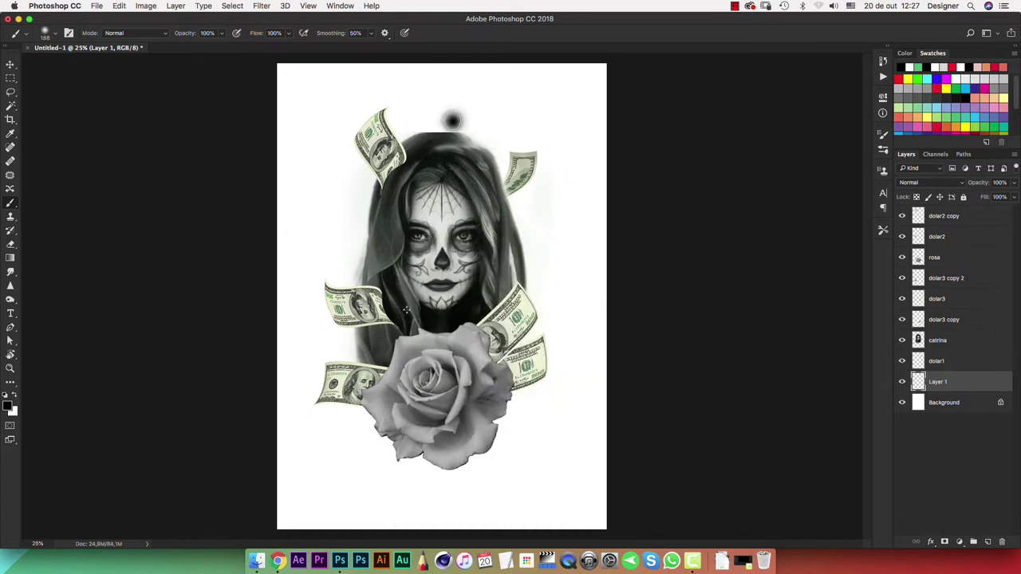
left_click_drag(522, 278, 528, 414)
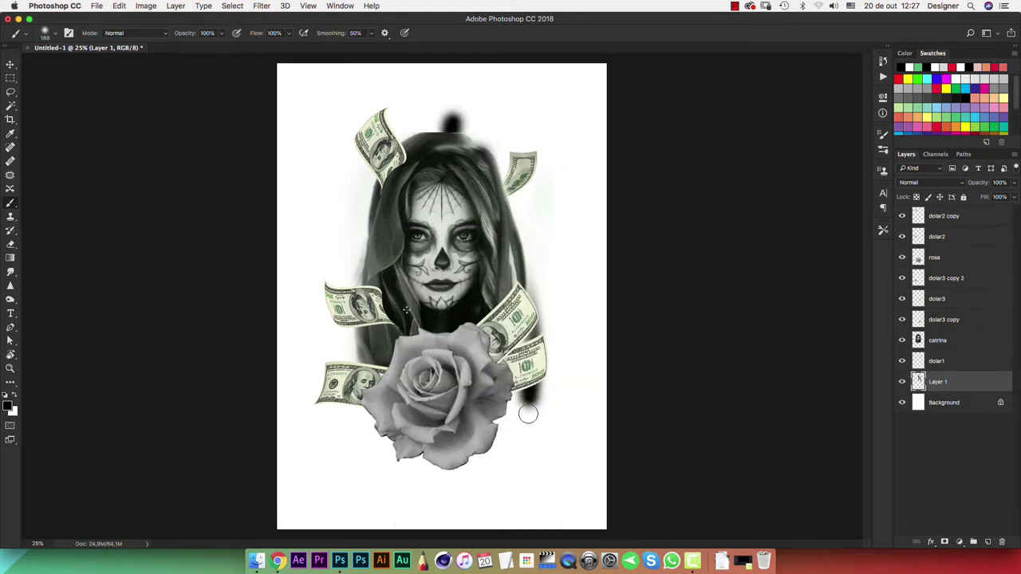
left_click(517, 398)
key("ctrl+alt+z")
key("ctrl+alt+z")
key("ctrl+alt+z")
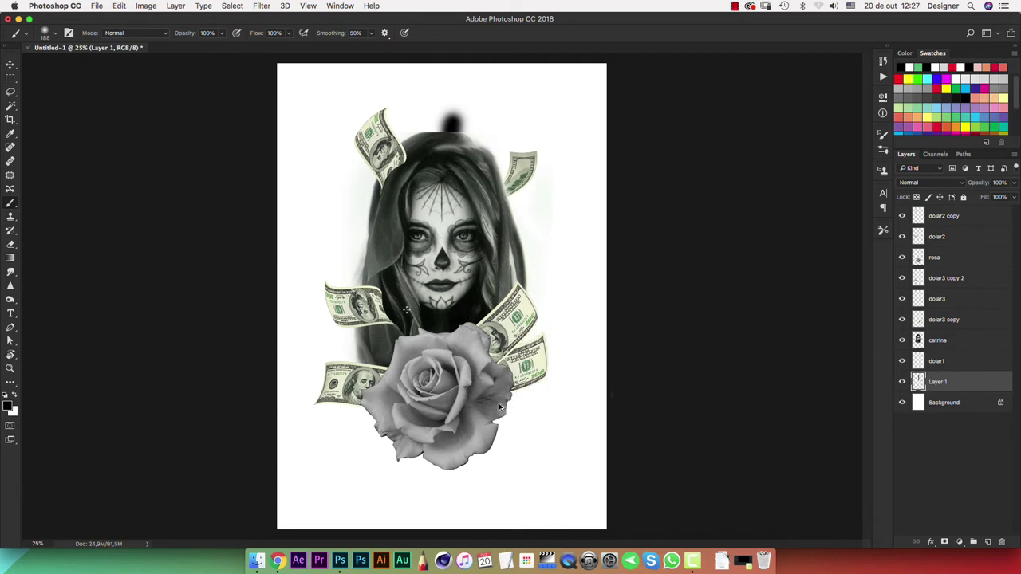
key("ctrl+alt+z")
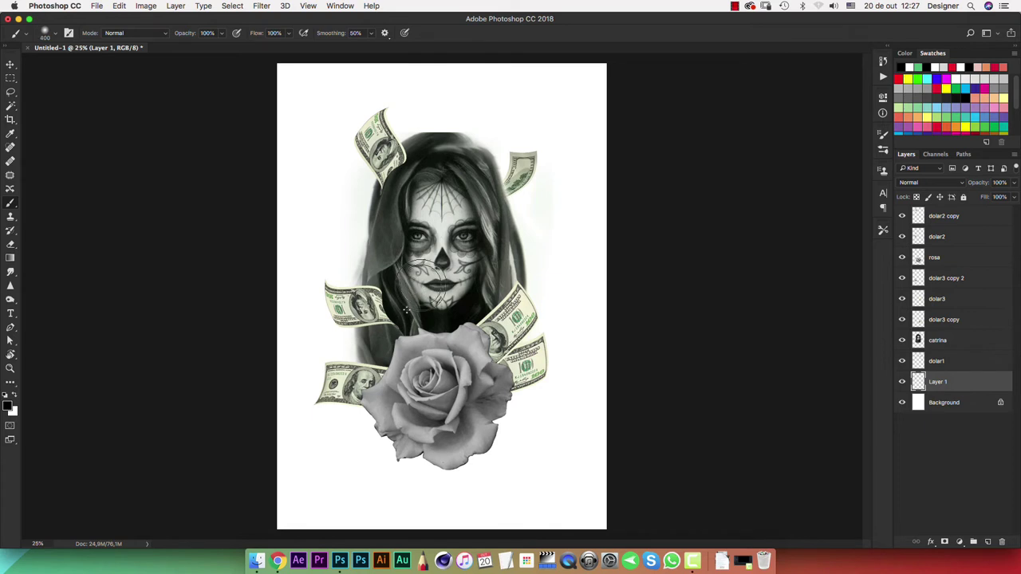
key("bracketright")
key("bracketright")
key("bracketright")
- Paint soft black on Layer 1 over the head, the right side and around the rose
mouse_move(403, 203)
left_mouse_down()
mouse_move(542, 283)
mouse_move(417, 452)
mouse_move(398, 247)
mouse_move(475, 136)
mouse_move(387, 263)
left_mouse_up()
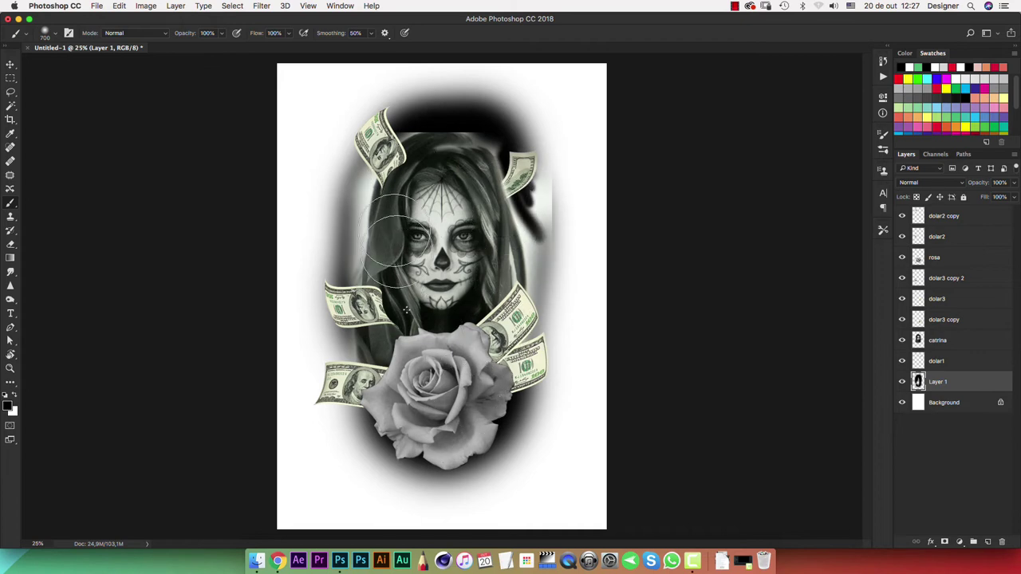
mouse_move(540, 337)
left_mouse_down()
mouse_move(382, 381)
mouse_move(435, 113)
mouse_move(519, 307)
mouse_move(347, 397)
mouse_move(368, 260)
mouse_move(497, 270)
mouse_move(539, 196)
left_mouse_up()
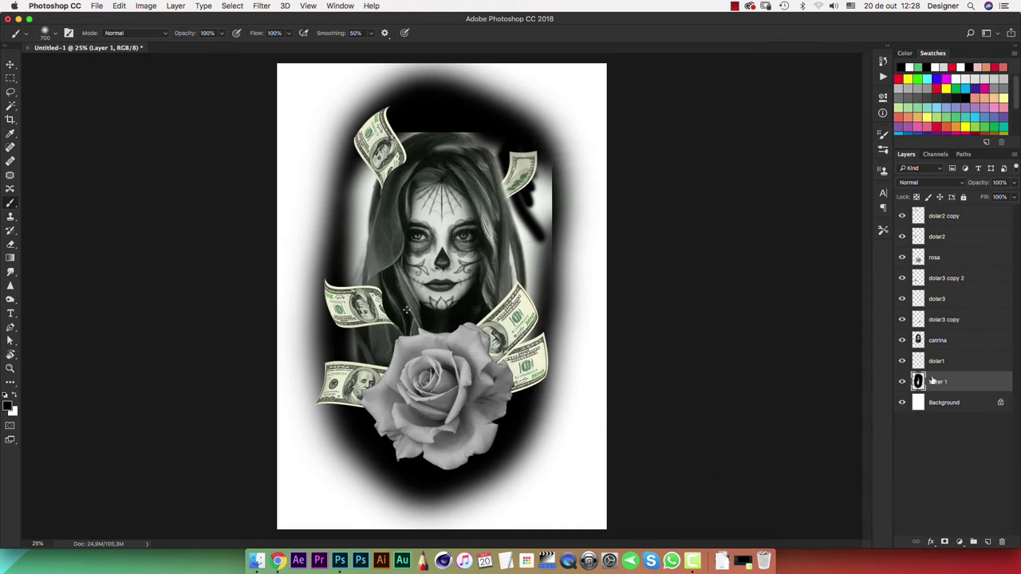
left_click(945, 343)
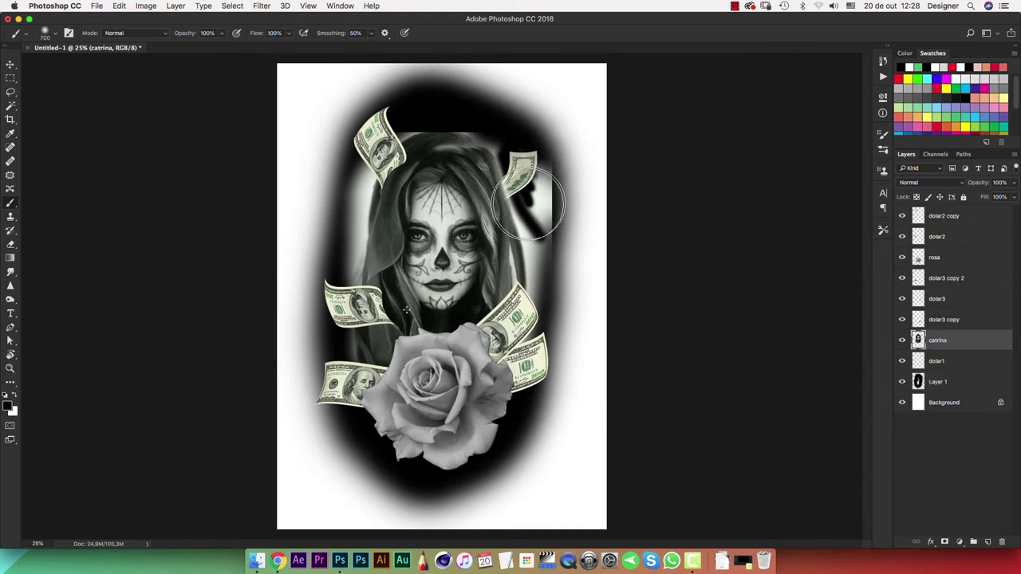
- At 50% zoom, erase the portrait's light top-right corner and the areas beside the hair and bills
key("e")
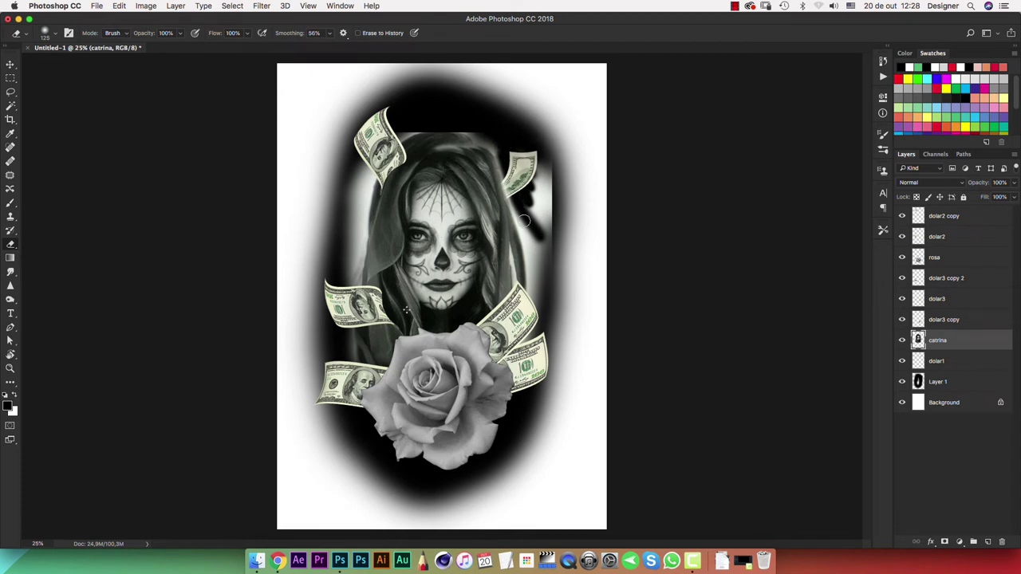
left_click_drag(524, 221, 544, 308)
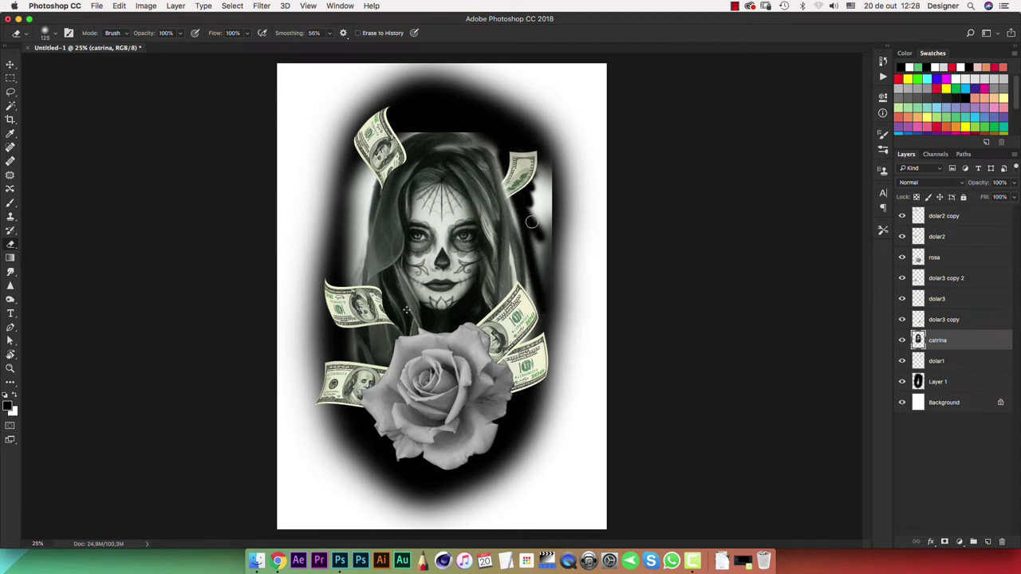
key("super+plus")
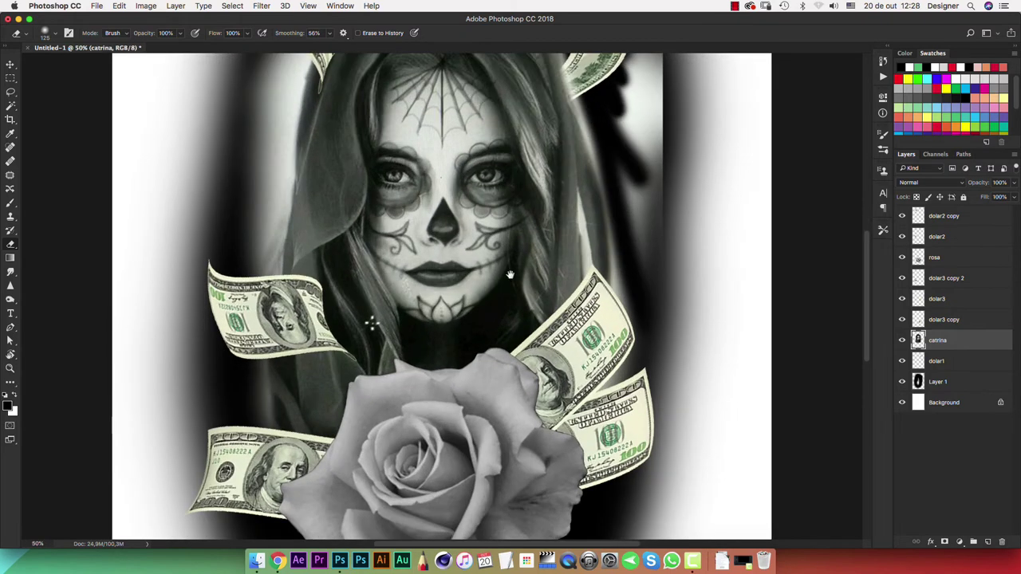
left_click_drag(509, 275, 352, 435)
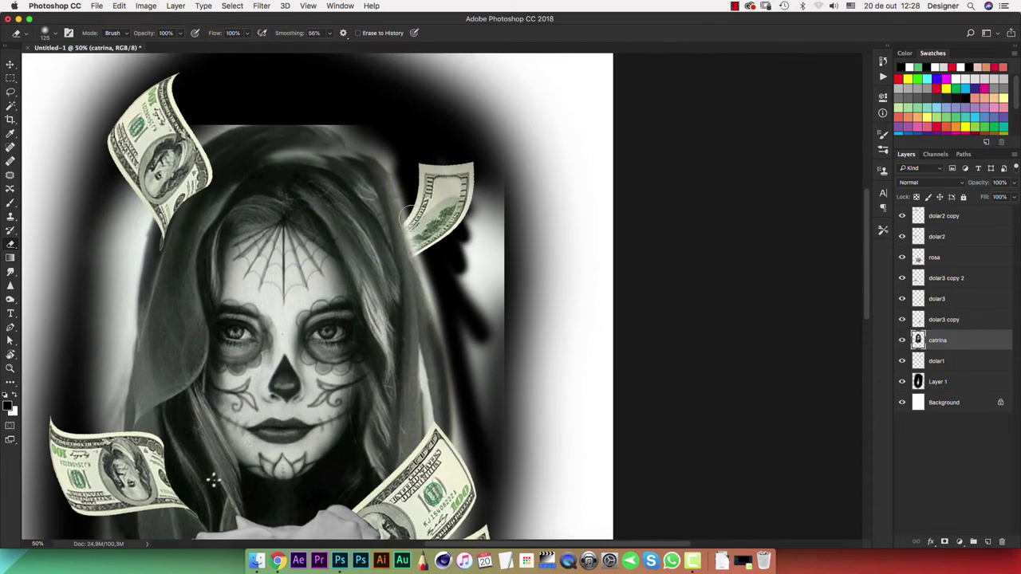
mouse_move(342, 112)
left_mouse_down()
mouse_move(405, 168)
mouse_move(403, 156)
left_mouse_up()
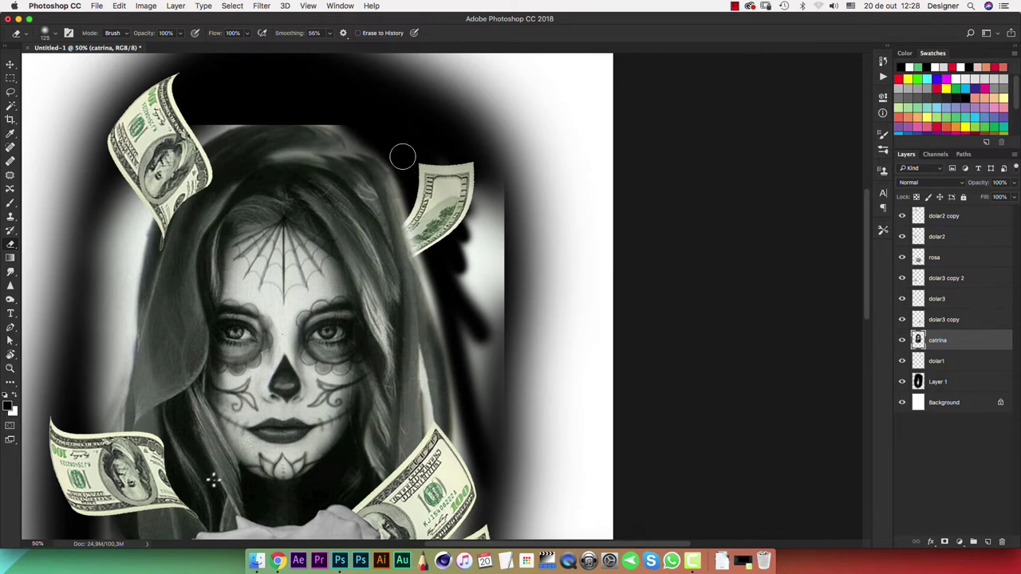
mouse_move(423, 207)
left_mouse_down()
mouse_move(440, 283)
mouse_move(471, 348)
mouse_move(472, 259)
left_mouse_up()
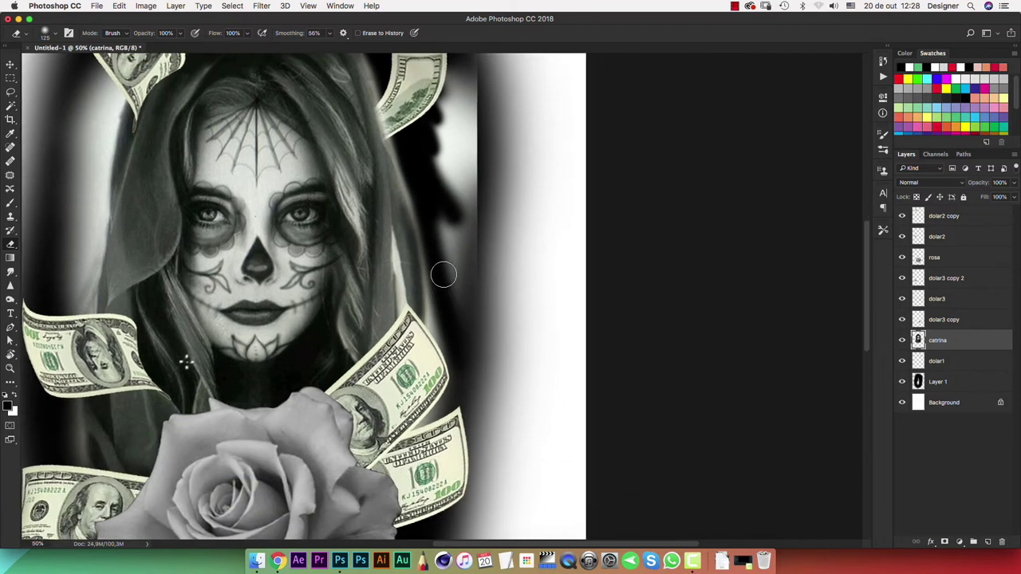
left_click_drag(448, 322, 429, 421)
mouse_move(455, 351)
left_mouse_down()
mouse_move(439, 319)
mouse_move(438, 236)
mouse_move(418, 148)
mouse_move(463, 267)
mouse_move(471, 358)
mouse_move(468, 51)
mouse_move(467, 228)
left_mouse_up()
- With a 250 px eraser, erase the upper-right hair edge and the grey left edge of the veil
key("bracketright")
key("bracketright")
key("bracketright")
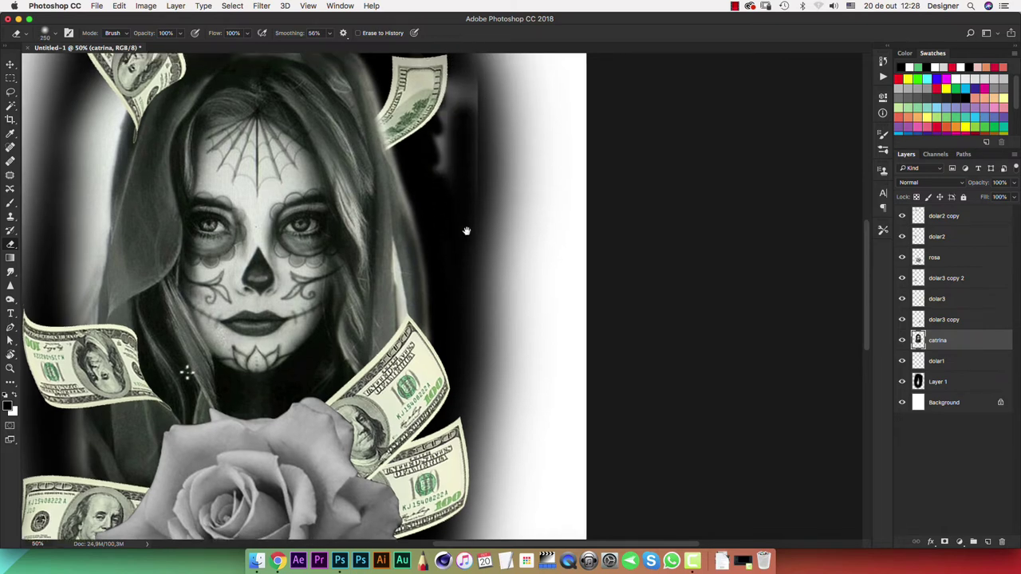
scroll(467, 239, "up", 5)
left_click_drag(465, 294, 454, 231)
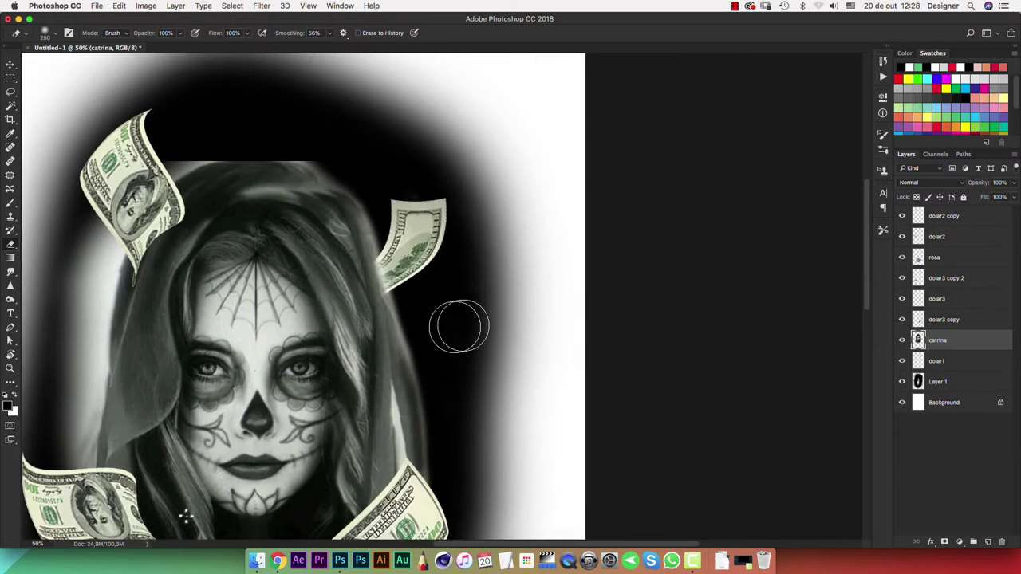
left_click_drag(399, 168, 474, 214)
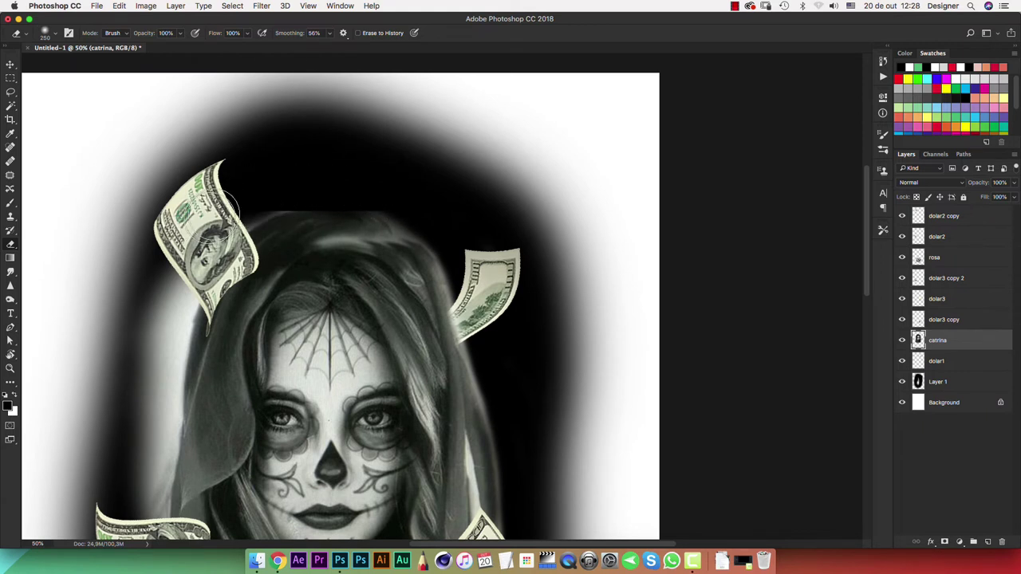
mouse_move(169, 277)
left_mouse_down()
mouse_move(137, 345)
mouse_move(146, 359)
mouse_move(165, 278)
mouse_move(146, 431)
left_mouse_up()
scroll(146, 431, "down", 5)
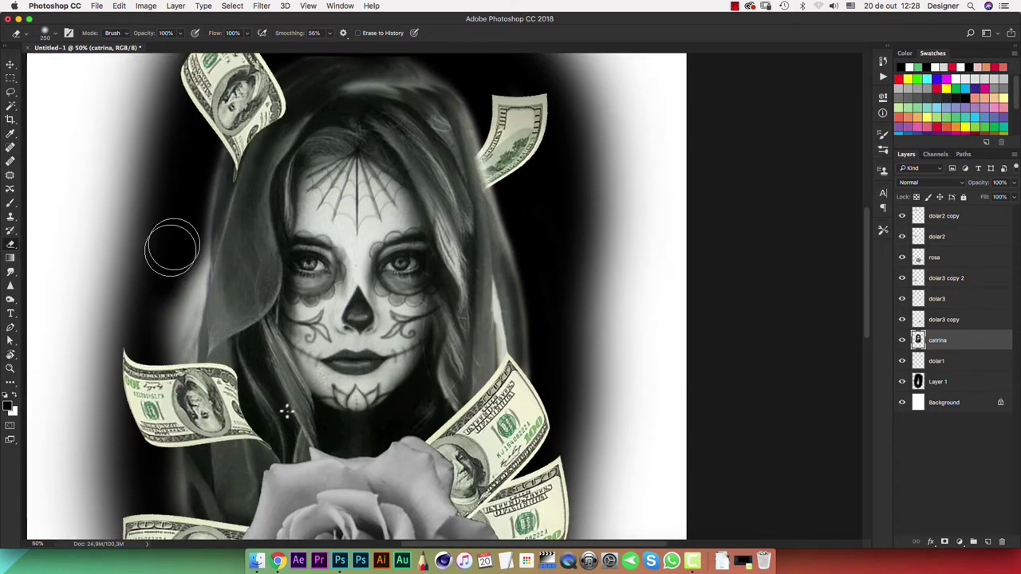
mouse_move(171, 240)
left_mouse_down()
mouse_move(149, 330)
mouse_move(173, 275)
left_mouse_up()
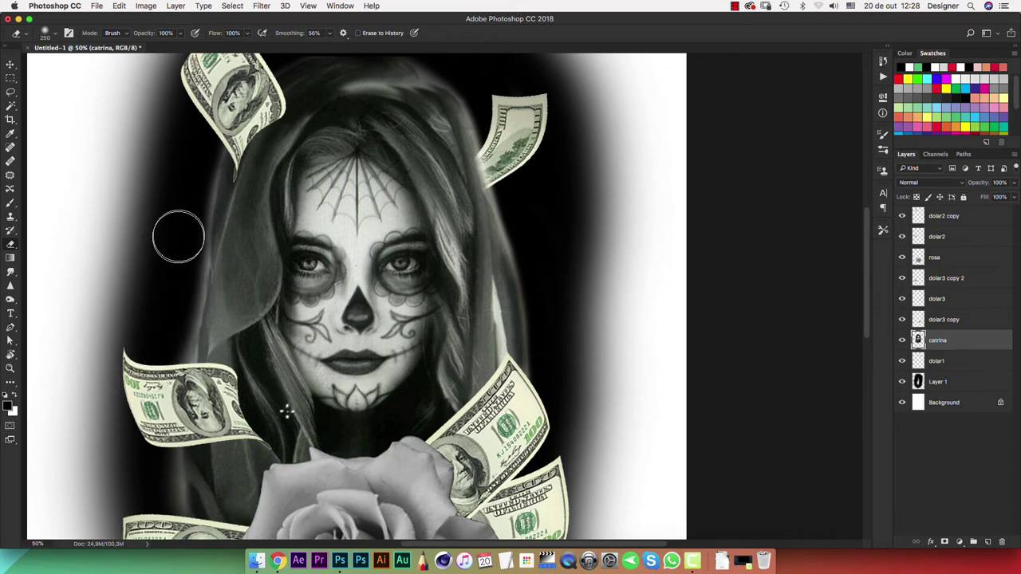
scroll(177, 232, "down", 4)
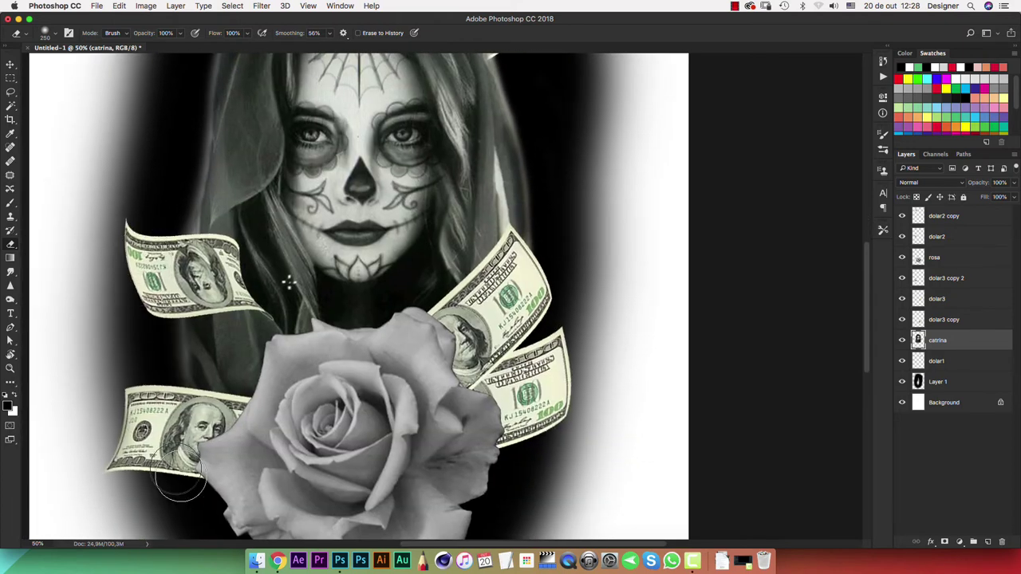
left_click_drag(179, 345, 177, 336)
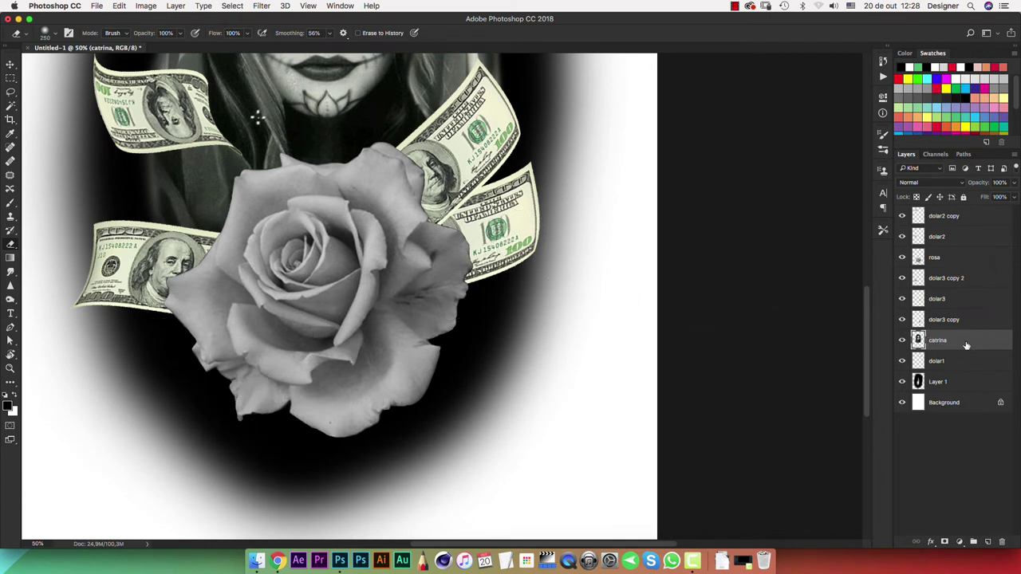
- Scroll around to review the erased edges, then zoom back out to 25%
scroll(472, 207, "up", 10)
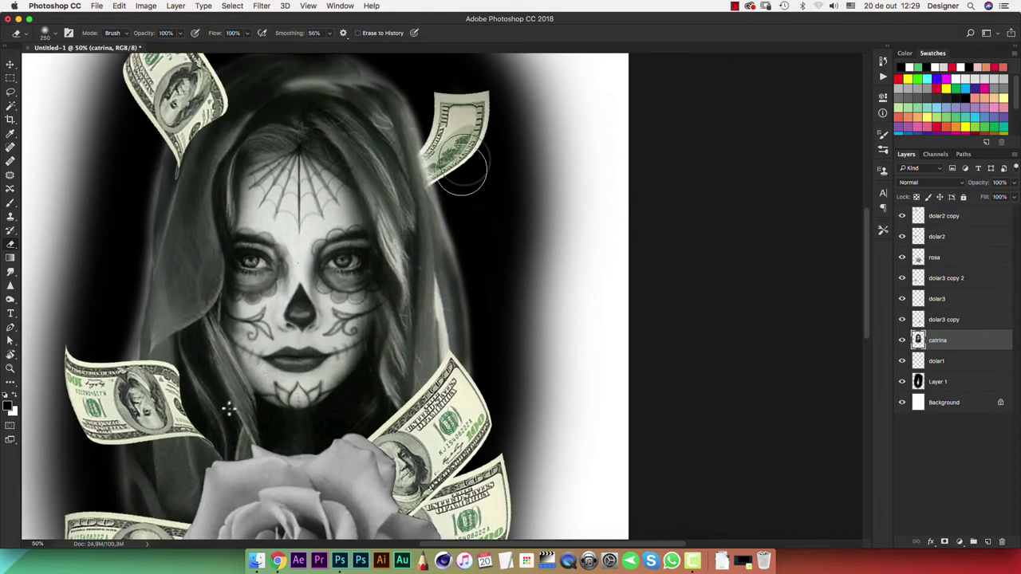
scroll(495, 239, "up", 2)
scroll(495, 239, "up", 3)
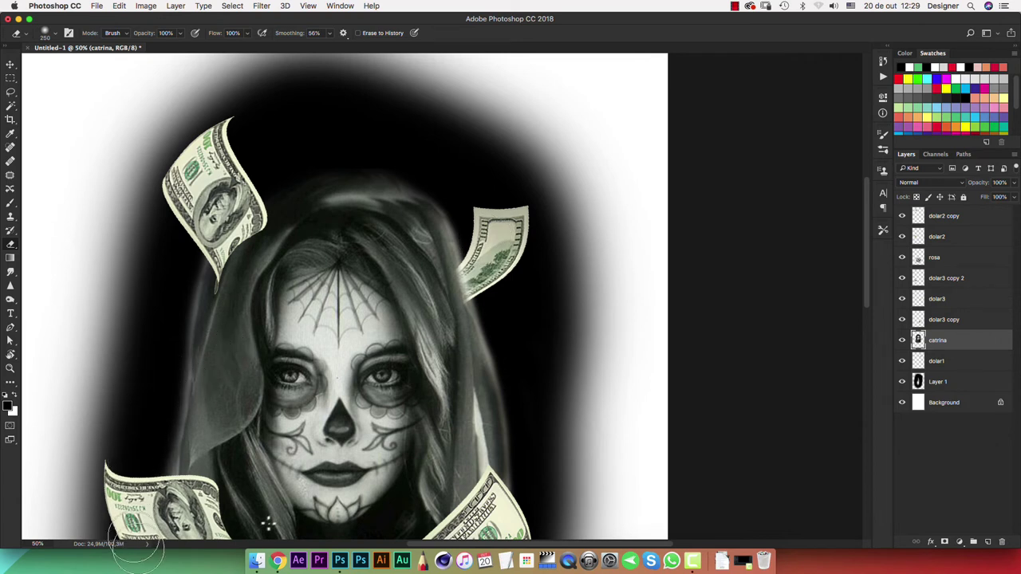
scroll(130, 435, "left", 2)
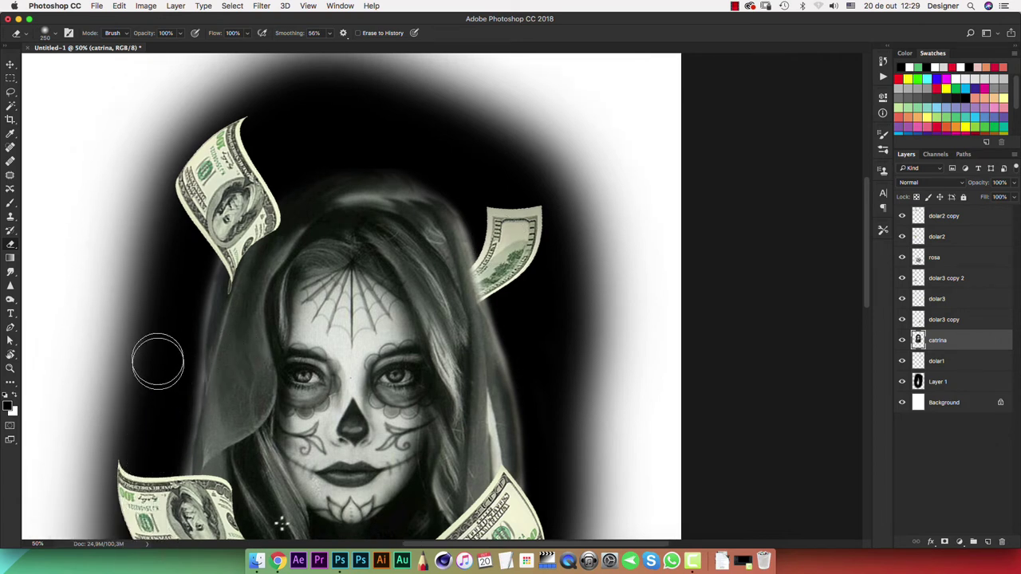
scroll(163, 329, "down", 3)
scroll(240, 287, "down", 5)
scroll(240, 287, "right", 2)
scroll(319, 239, "down", 3)
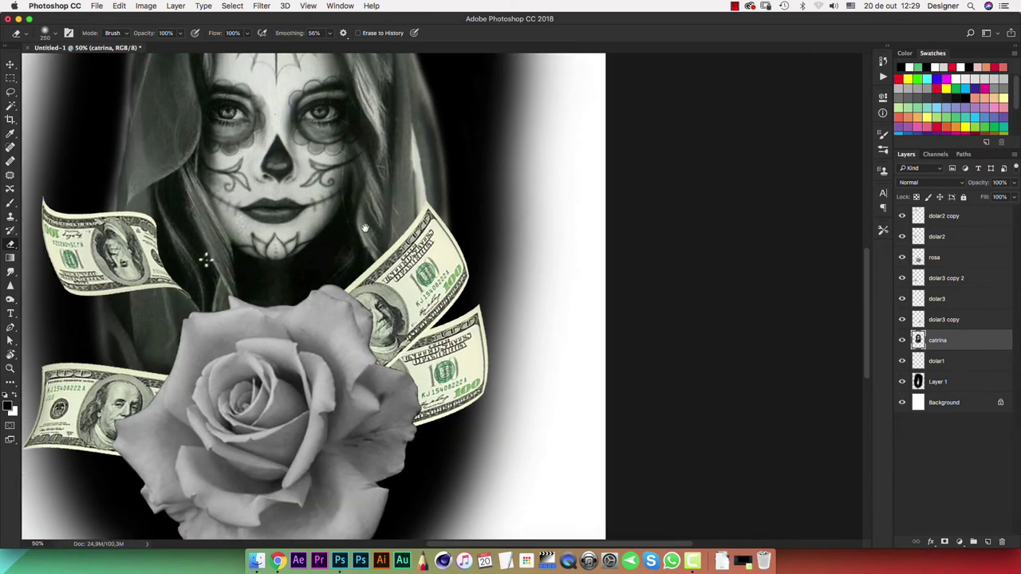
key("ctrl+minus")
key("ctrl+minus")
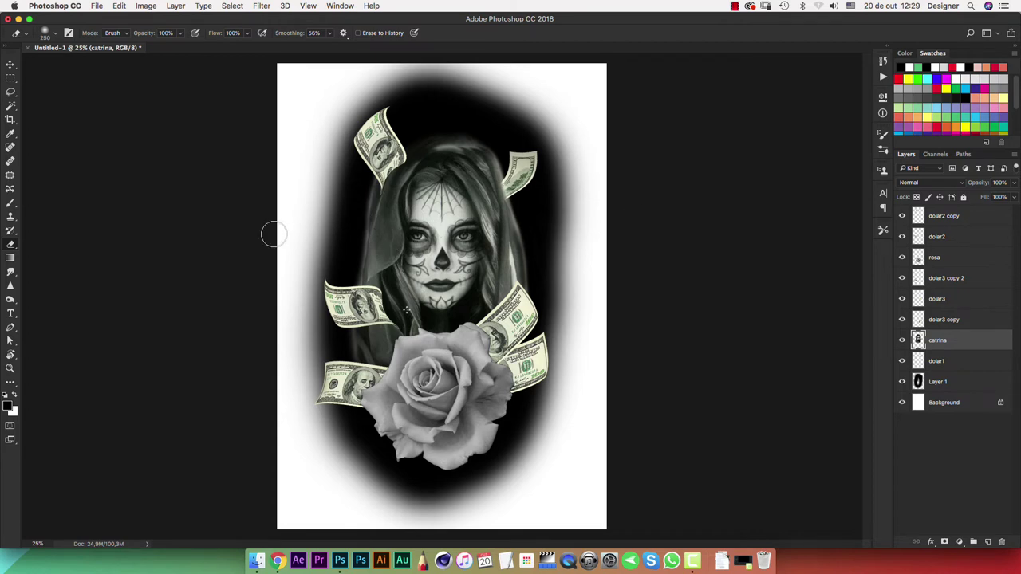
- On Layer 1, set up the Eraser with a soft 0% hardness brush enlarged to 700 px
left_click(920, 383)
key("b")
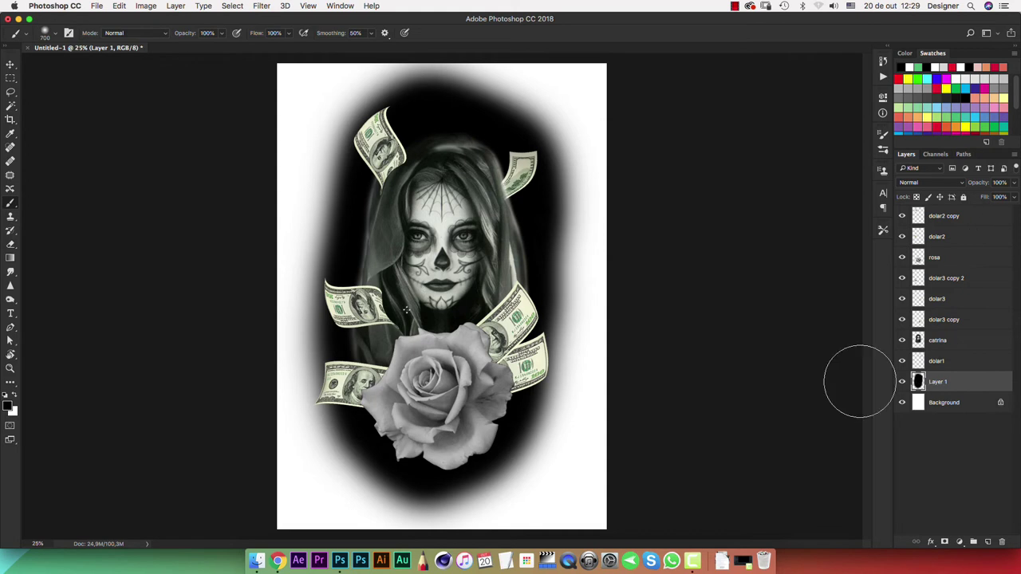
key("e")
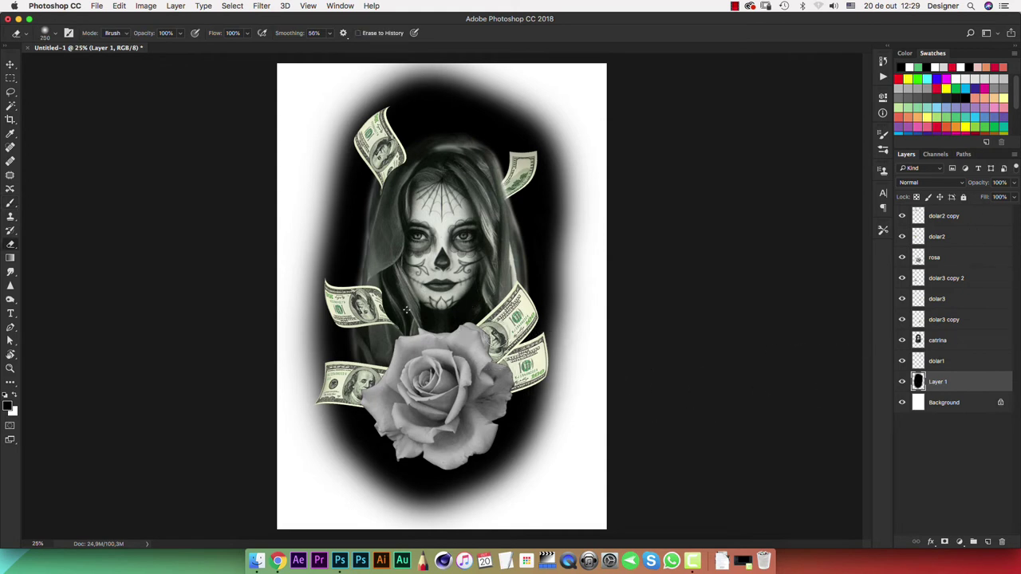
right_click(455, 273)
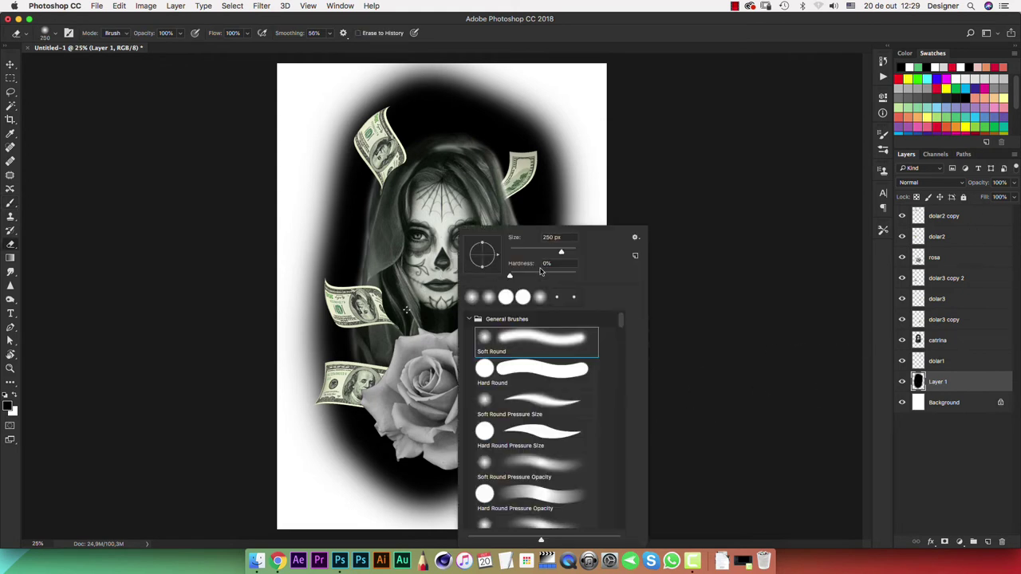
left_click(505, 276)
left_click_drag(560, 251, 549, 252)
left_click(947, 445)
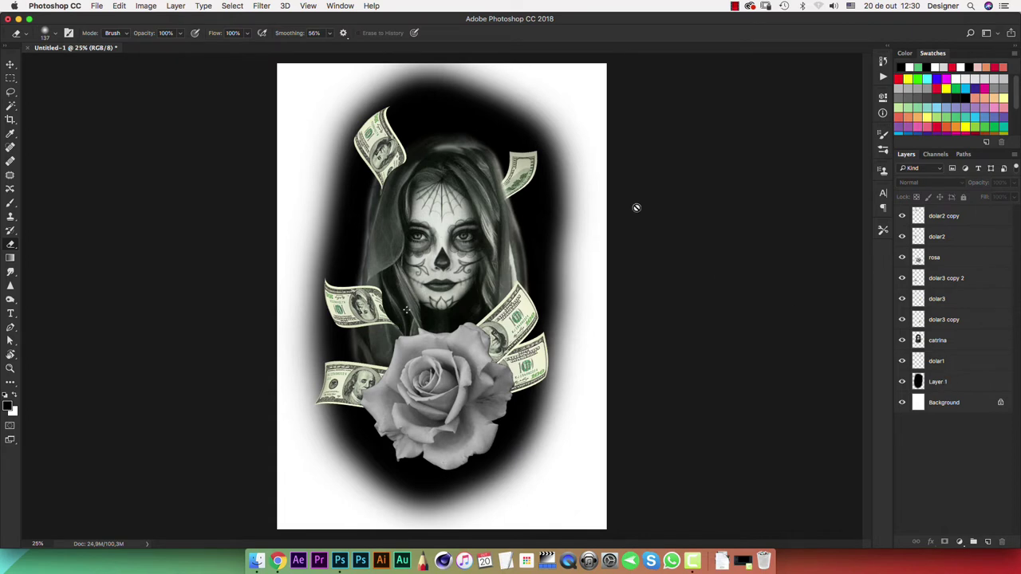
left_click(936, 385)
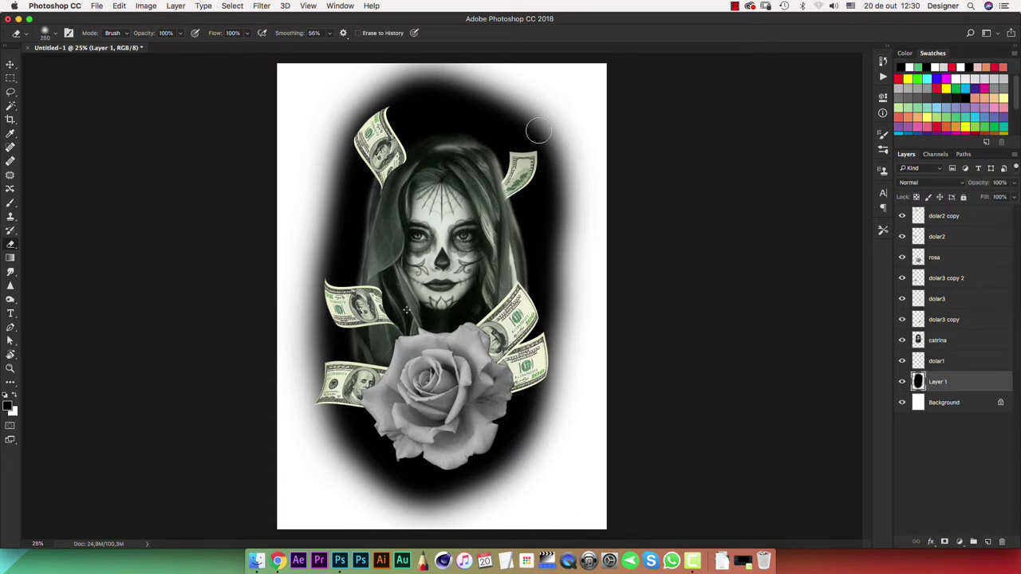
key("bracketright")
key("bracketright")
key("bracketright")
- Softly erase the black background's top-right, bottom and right edges
left_click_drag(577, 120, 586, 165)
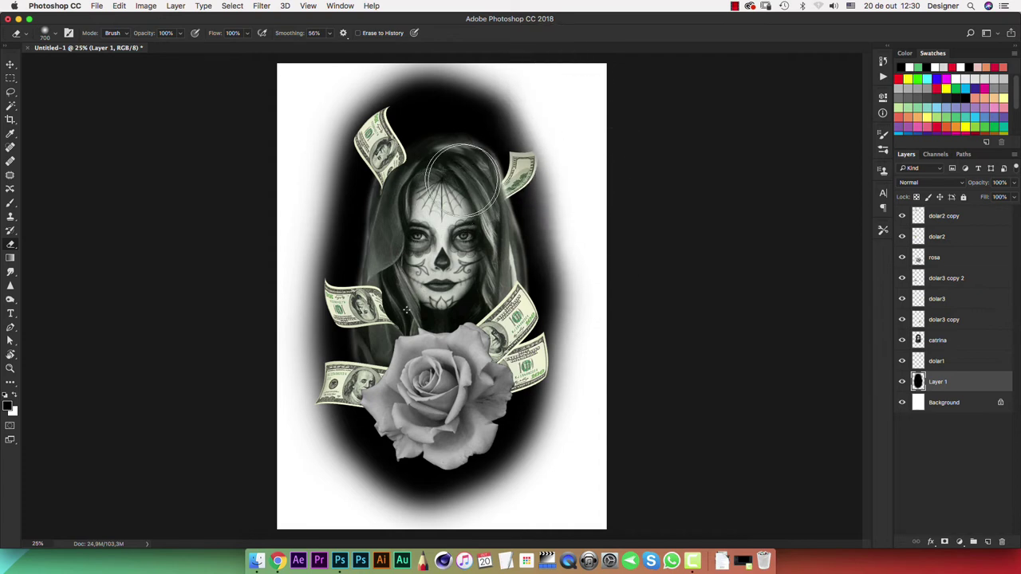
right_click(511, 256)
left_click(568, 87)
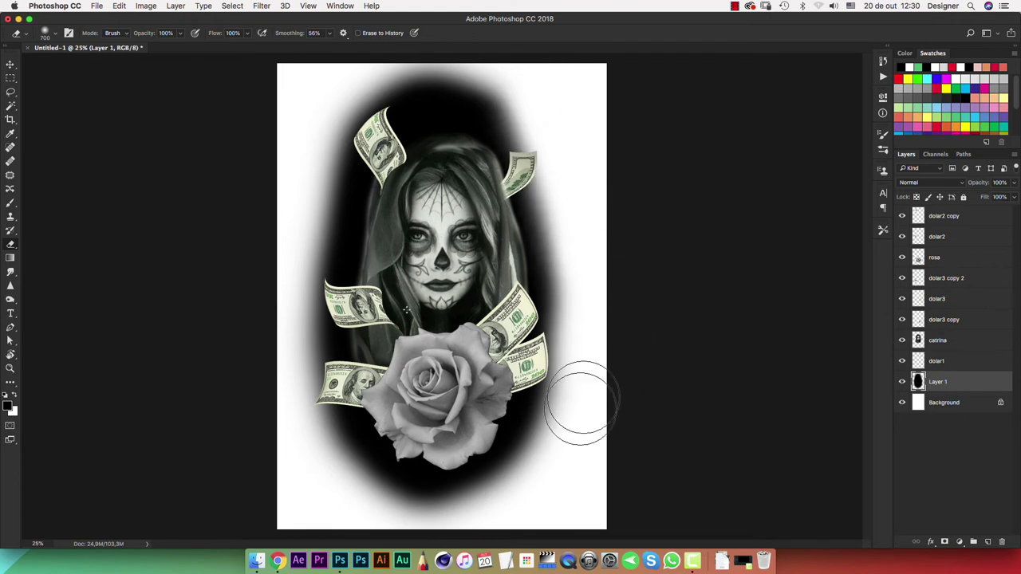
mouse_move(481, 523)
left_mouse_down()
mouse_move(467, 543)
mouse_move(342, 483)
mouse_move(547, 501)
mouse_move(366, 518)
mouse_move(285, 269)
mouse_move(273, 342)
mouse_move(296, 130)
mouse_move(331, 87)
mouse_move(387, 55)
mouse_move(376, 39)
mouse_move(296, 125)
mouse_move(410, 46)
mouse_move(337, 86)
mouse_move(387, 38)
mouse_move(327, 103)
left_mouse_up()
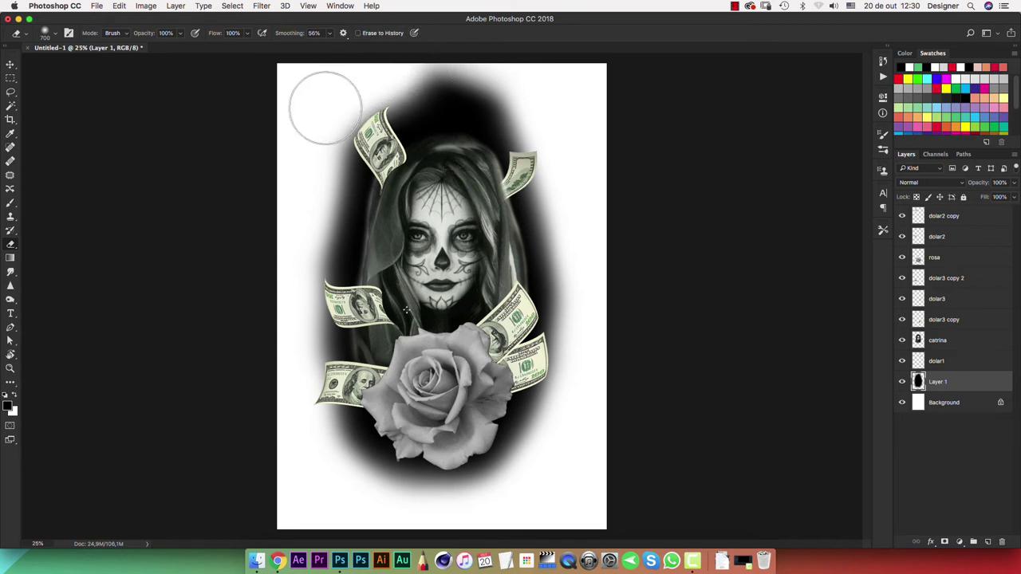
mouse_move(480, 126)
left_mouse_down()
mouse_move(536, 136)
mouse_move(588, 308)
mouse_move(582, 218)
left_mouse_up()
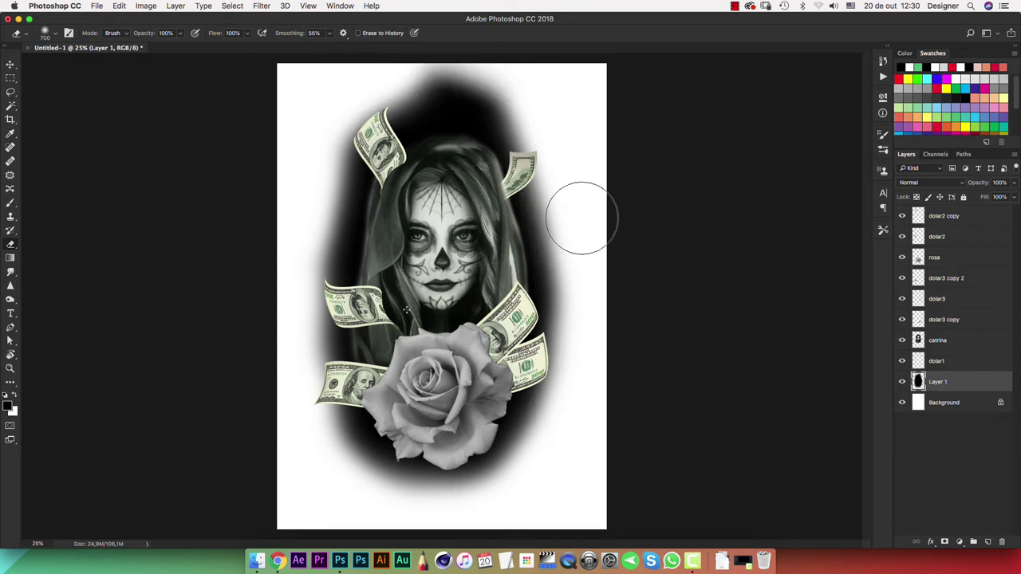
key("bracketleft")
key("bracketleft")
key("bracketleft")
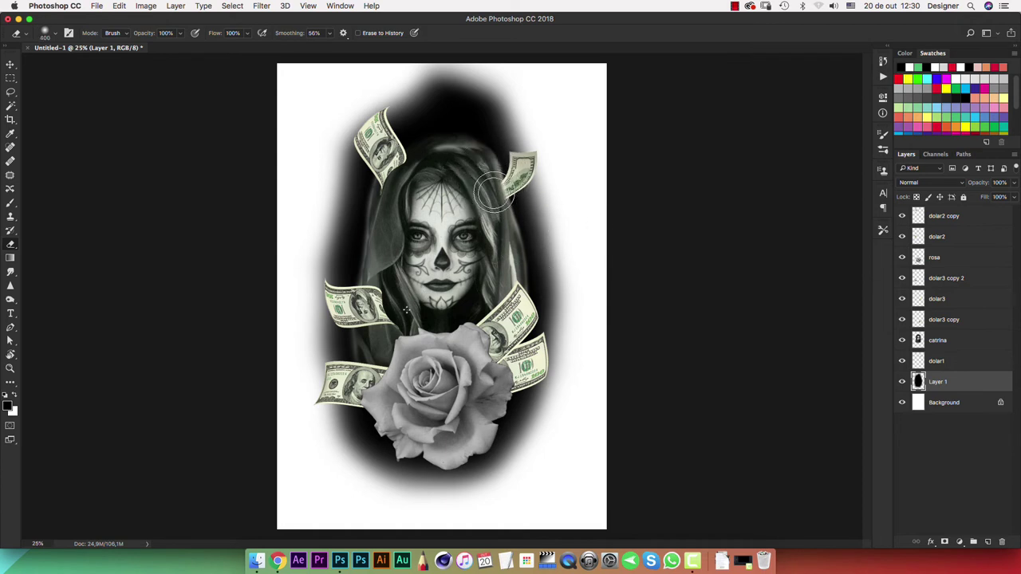
key("bracketleft")
key("bracketleft")
key("bracketleft")
key("bracketleft")
key("p")
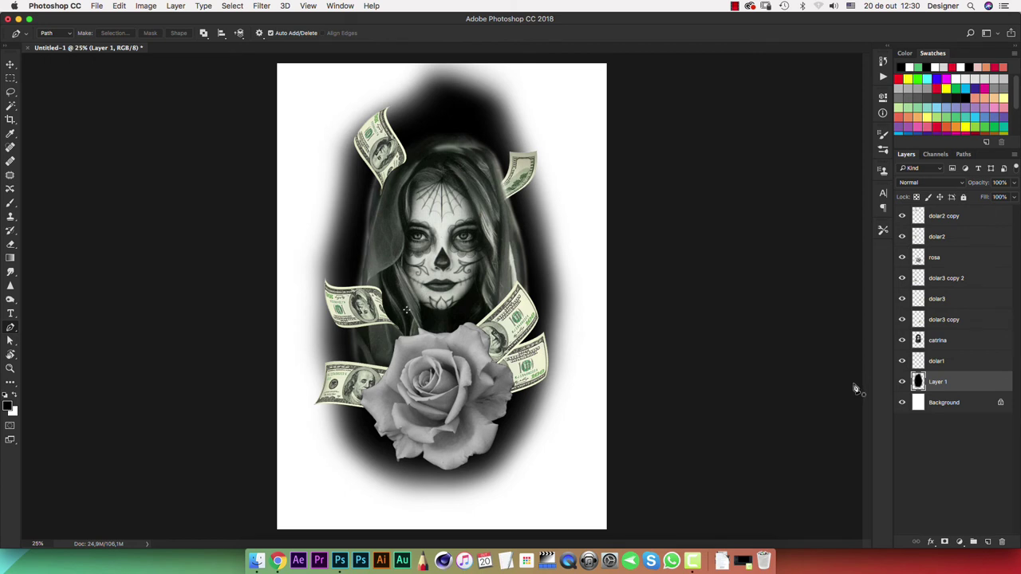
key("e")
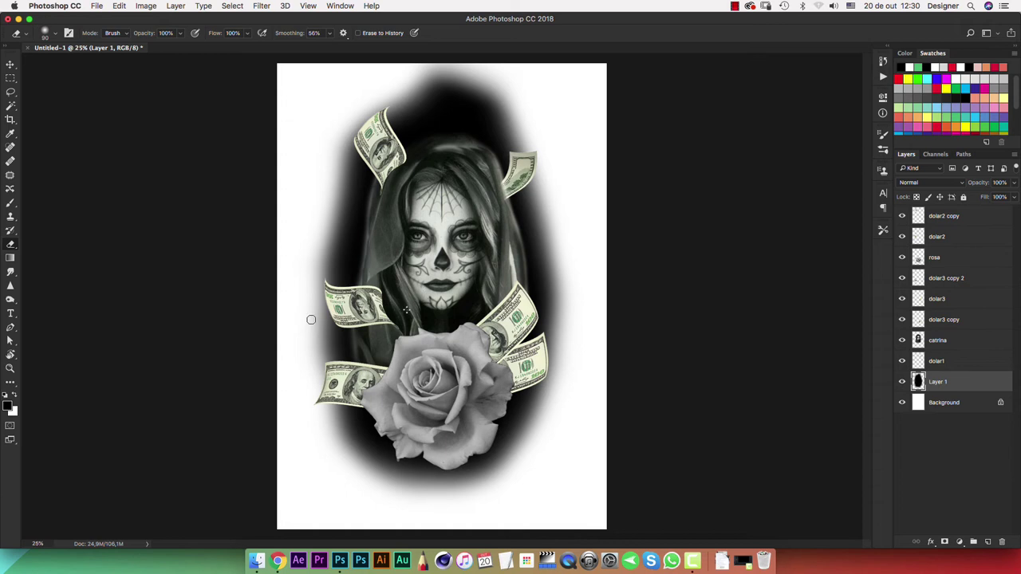
mouse_move(312, 325)
left_mouse_down()
mouse_move(340, 252)
mouse_move(525, 106)
mouse_move(516, 116)
left_mouse_up()
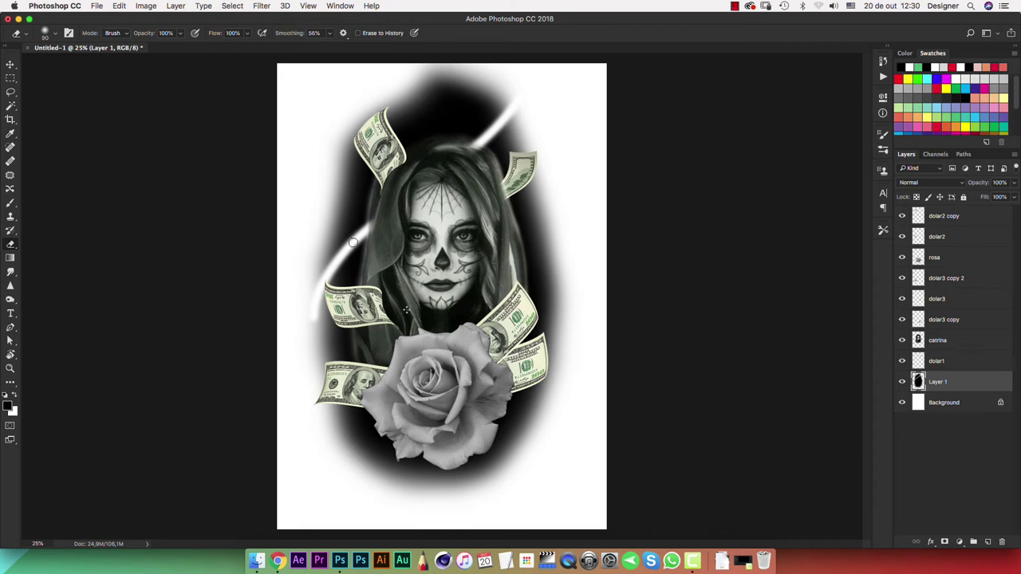
key("ctrl+z")
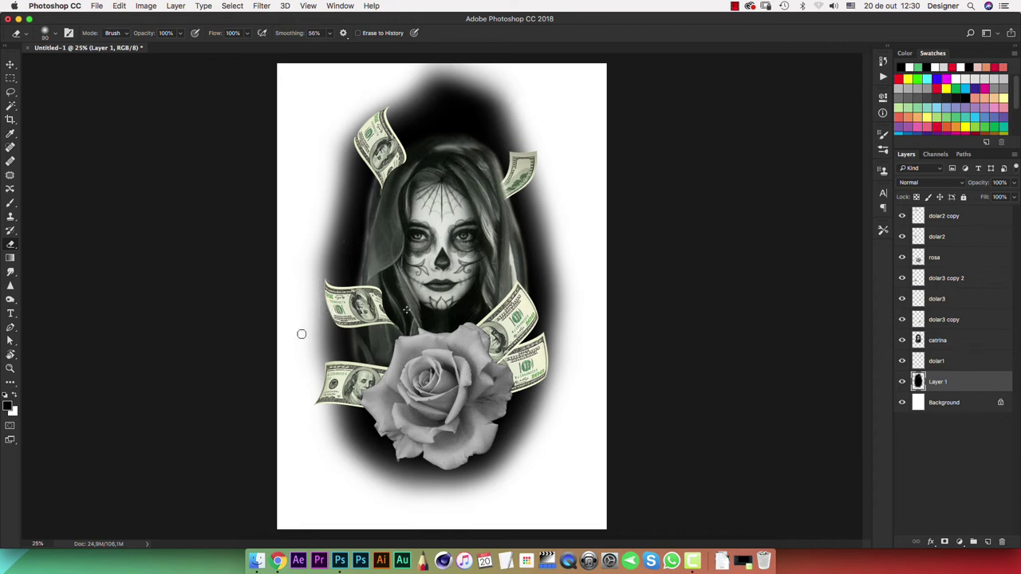
left_click_drag(316, 268, 488, 118)
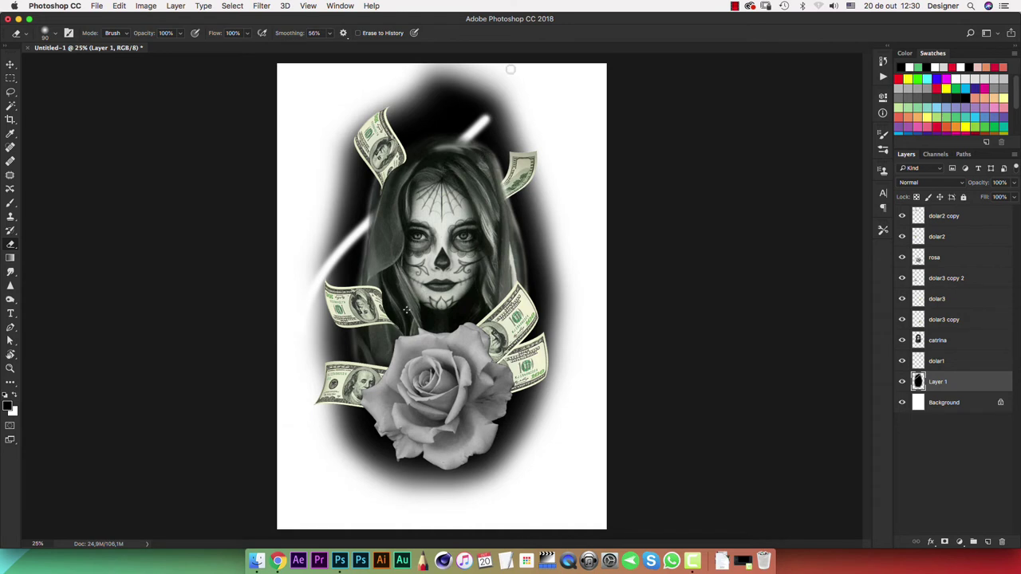
key("ctrl+z")
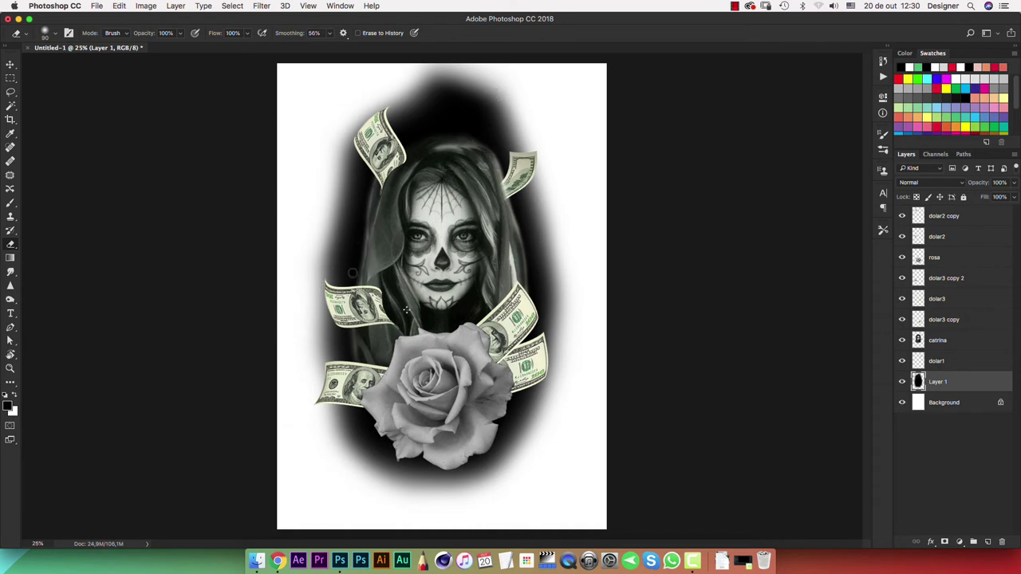
left_click_drag(306, 330, 516, 96)
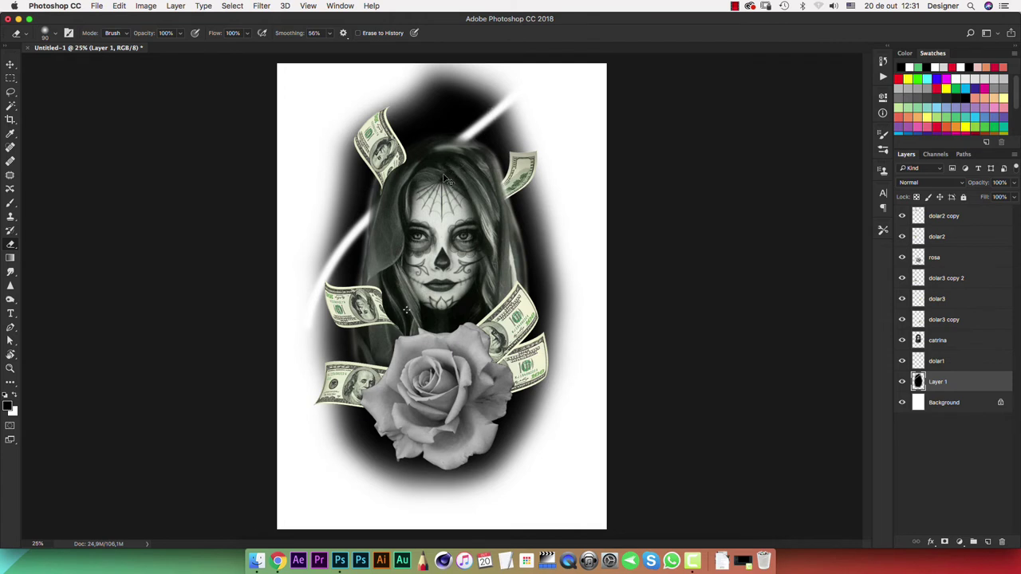
key("ctrl+z")
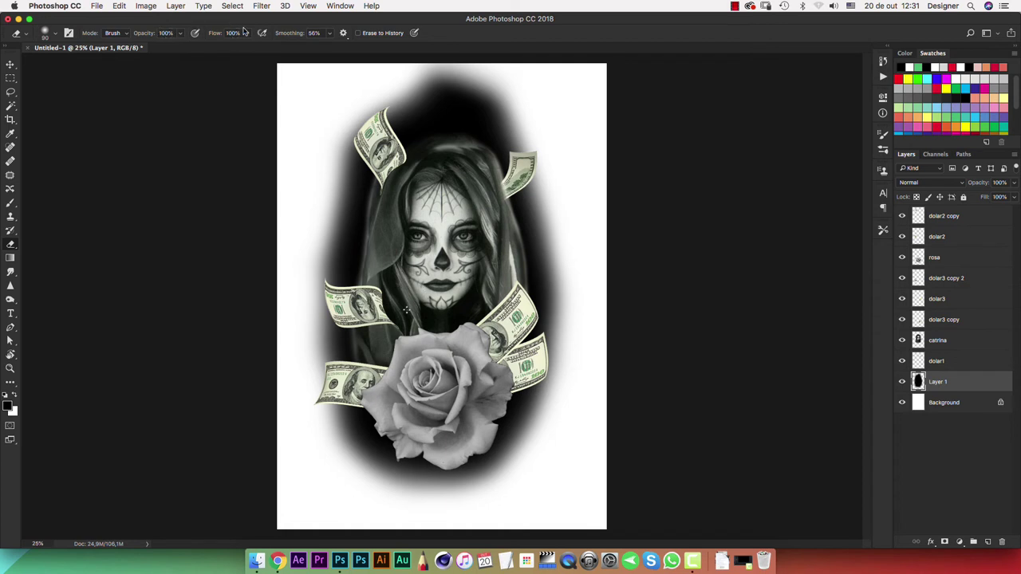
- Paint a faint grey stroke at the top right with a 150 px brush, trimming it with the eraser
left_click(10, 204)
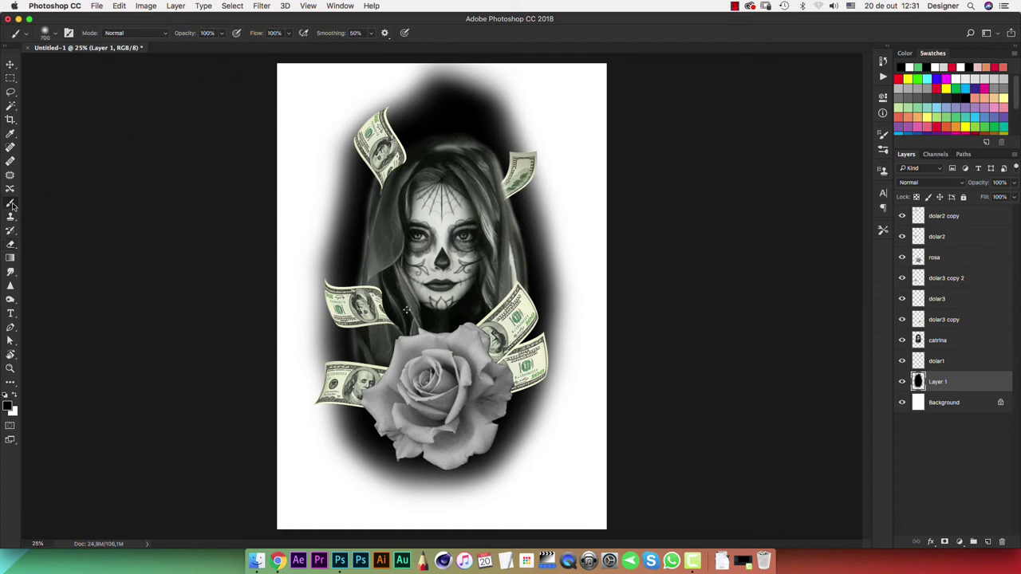
key("bracketleft")
key("bracketleft")
key("bracketleft")
key("bracketleft")
key("bracketleft")
key("bracketleft")
key("bracketleft")
left_click_drag(591, 84, 588, 118)
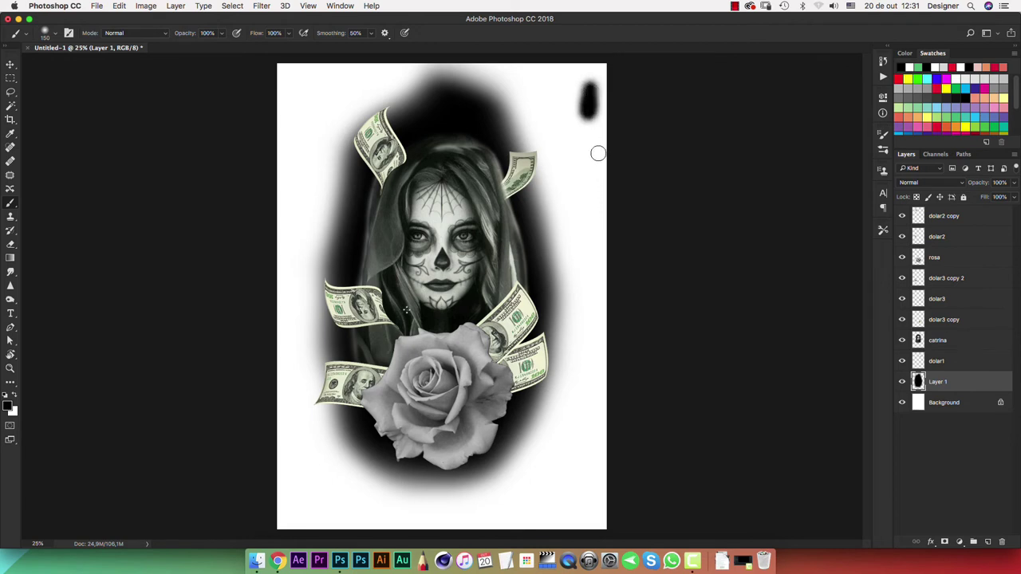
key("ctrl+z")
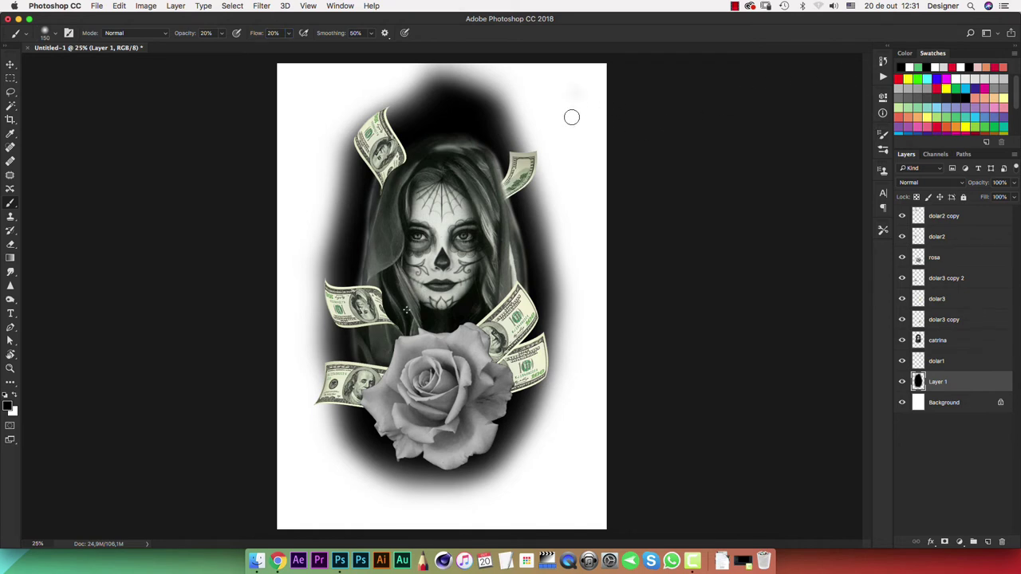
mouse_move(572, 114)
left_mouse_down()
mouse_move(577, 86)
mouse_move(570, 168)
mouse_move(559, 131)
mouse_move(557, 151)
mouse_move(554, 100)
mouse_move(582, 136)
left_mouse_up()
key("e")
mouse_move(579, 96)
left_mouse_down()
mouse_move(579, 162)
mouse_move(559, 99)
mouse_move(575, 128)
left_mouse_up()
key("bracketright")
key("bracketright")
key("bracketright")
- At 30% brush opacity, paint soft grey smoke at the top right, undoing the extra strokes
key("b")
left_click(206, 33)
type("30")
mouse_move(577, 87)
left_mouse_down()
mouse_move(573, 147)
mouse_move(582, 107)
mouse_move(585, 149)
mouse_move(589, 83)
mouse_move(591, 139)
left_mouse_up()
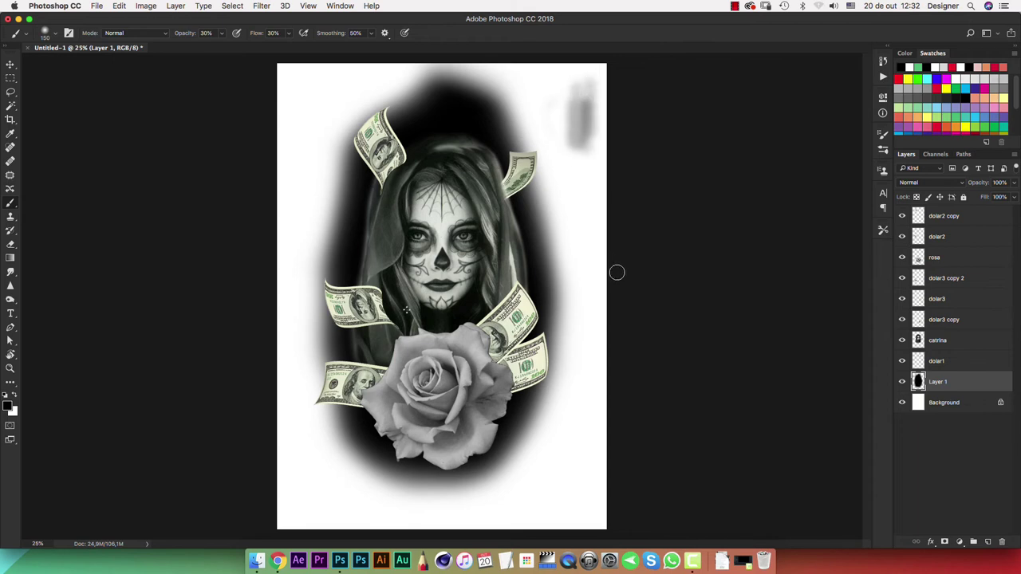
mouse_move(592, 90)
left_mouse_down()
mouse_move(580, 135)
mouse_move(573, 88)
mouse_move(557, 164)
mouse_move(557, 119)
mouse_move(588, 91)
mouse_move(566, 146)
left_mouse_up()
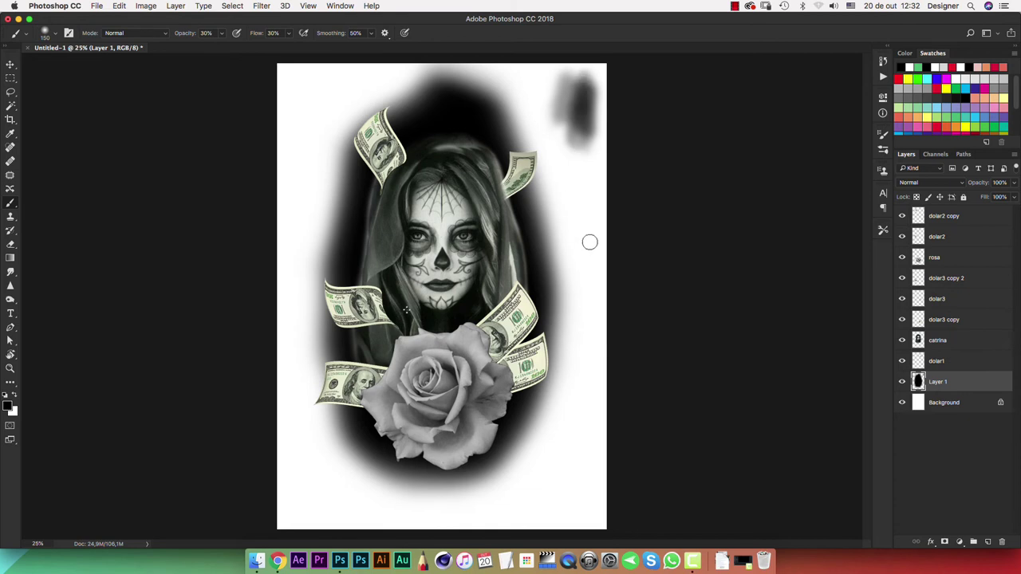
key("ctrl+z")
key("ctrl+alt+z")
key("ctrl+alt+z")
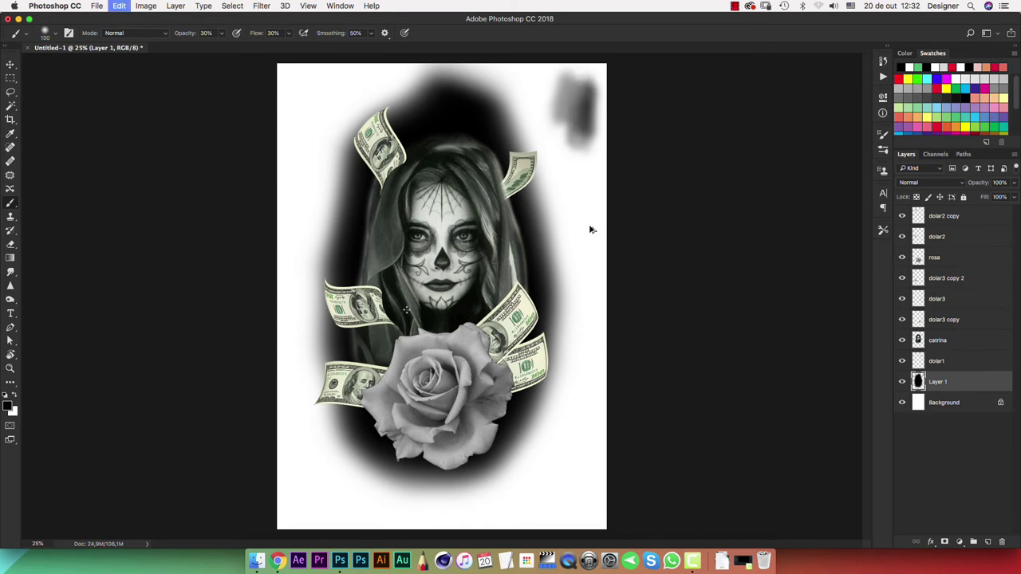
key("ctrl+alt+z")
key("ctrl+alt+z")
key("ctrl+alt+z")
key("ctrl+alt+z")
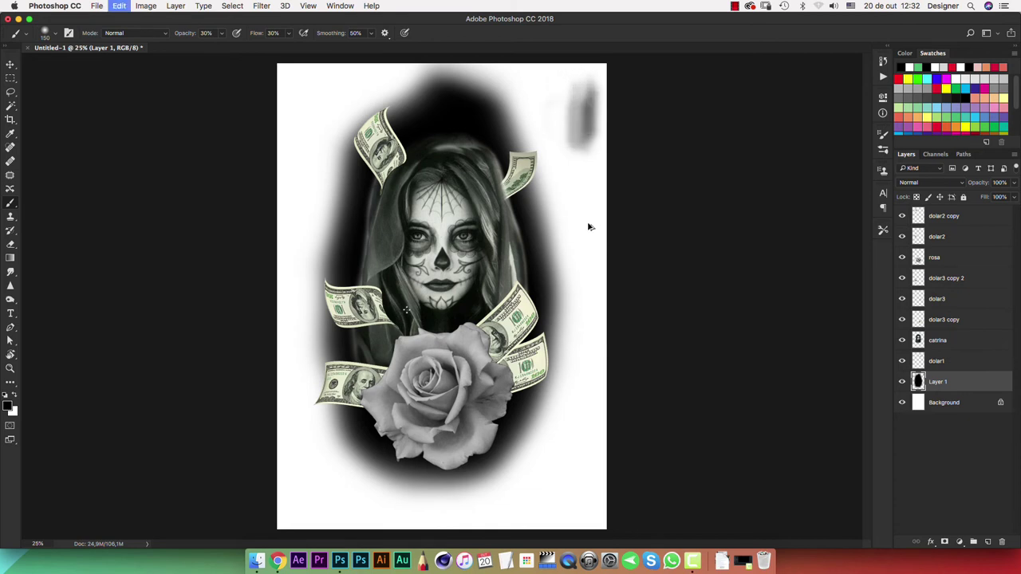
key("ctrl+alt+z")
key("ctrl+alt+z")
key("ctrl+alt+z")
key("ctrl+alt+z")
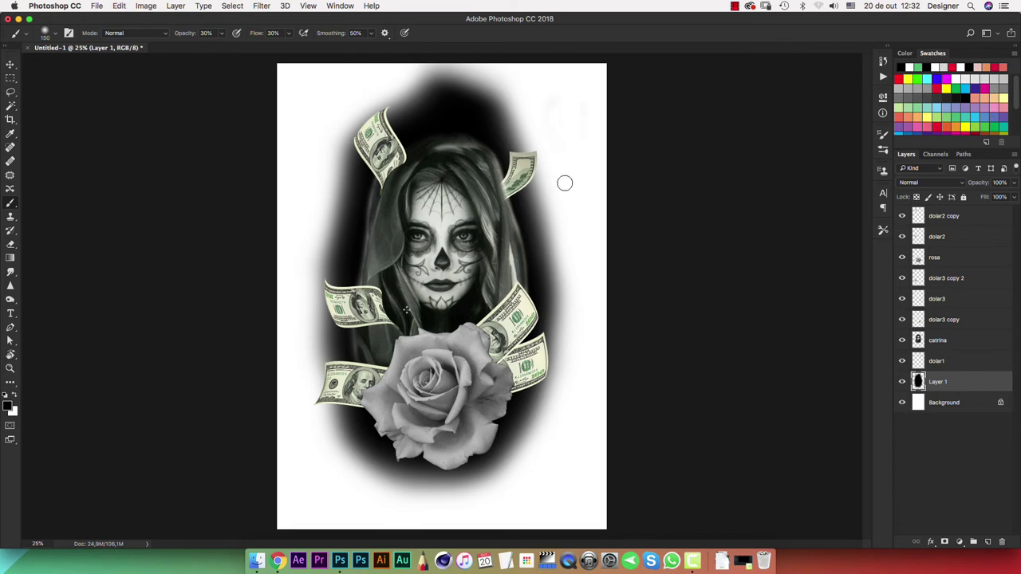
left_click(12, 245)
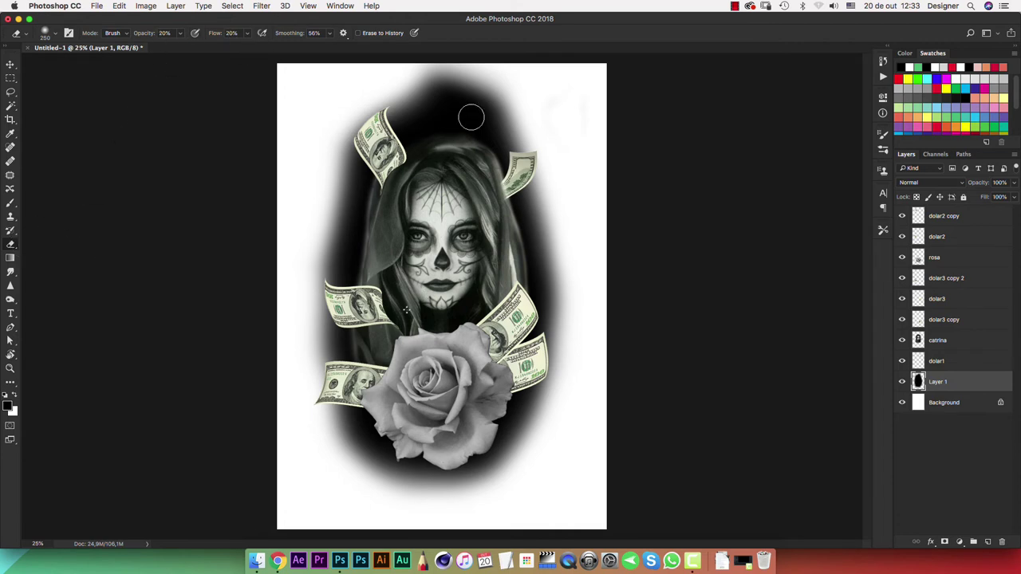
- Erase lighter gaps into the black smoke above and left of the hair, at top centre and by the upper-right bill
right_click(453, 159)
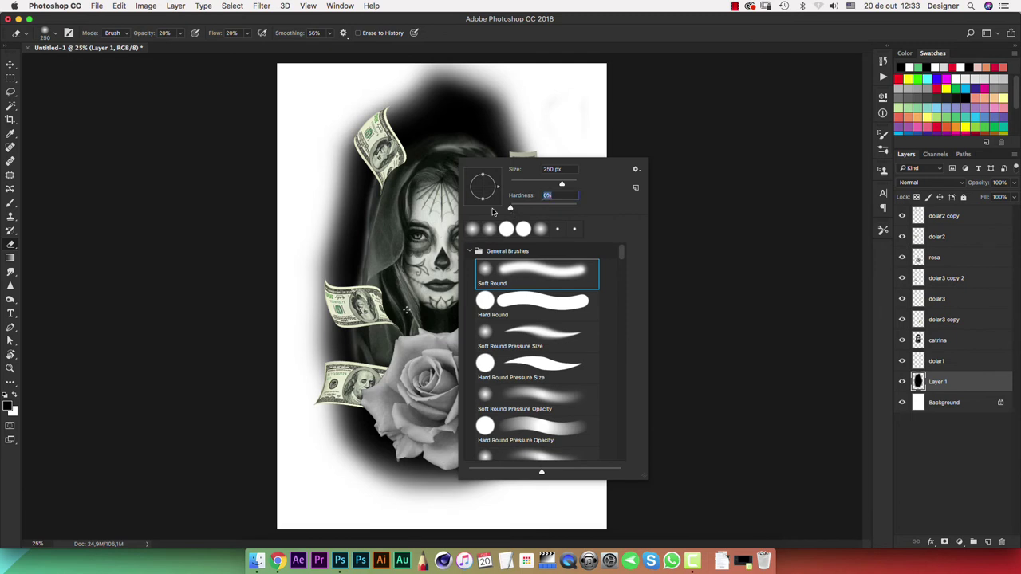
left_click(646, 140)
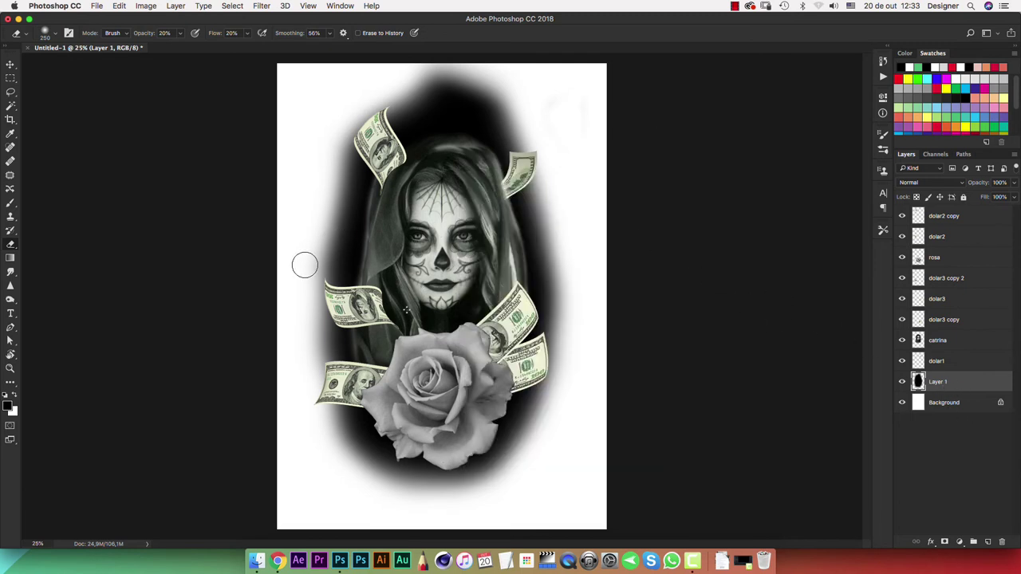
mouse_move(459, 132)
left_mouse_down()
mouse_move(495, 99)
mouse_move(431, 131)
left_mouse_up()
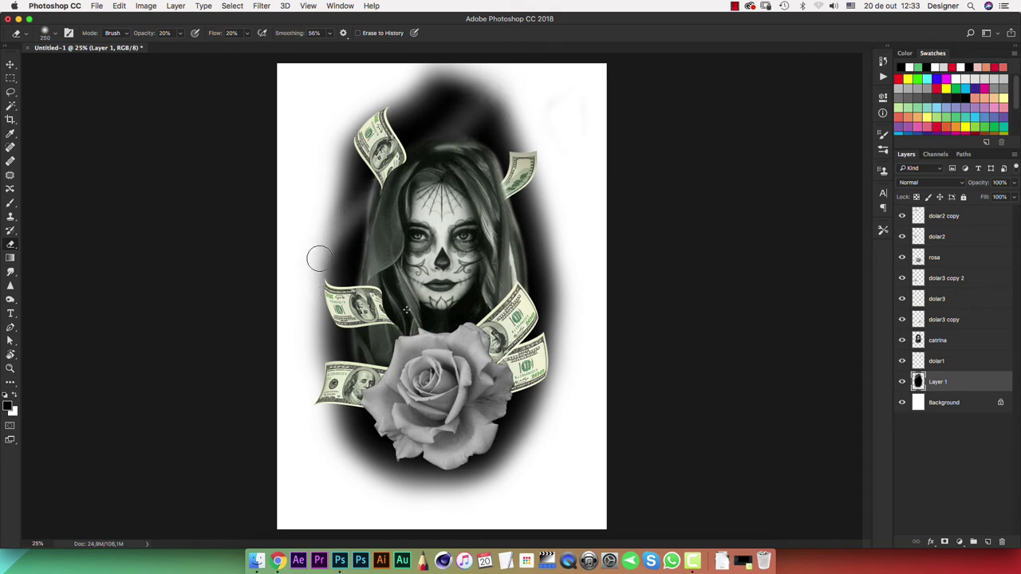
left_click_drag(320, 258, 359, 203)
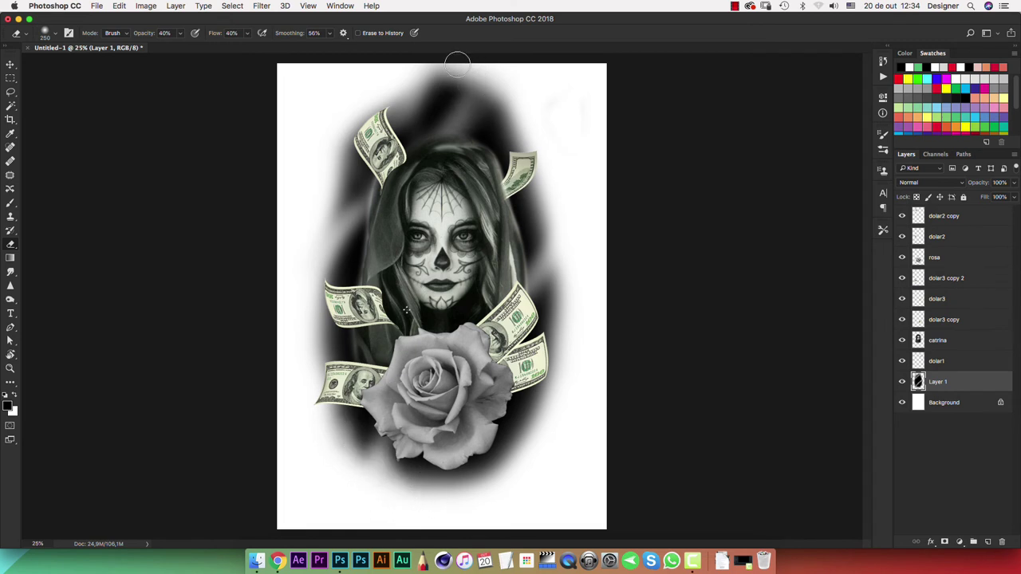
left_click_drag(466, 68, 460, 104)
left_click_drag(523, 126, 509, 193)
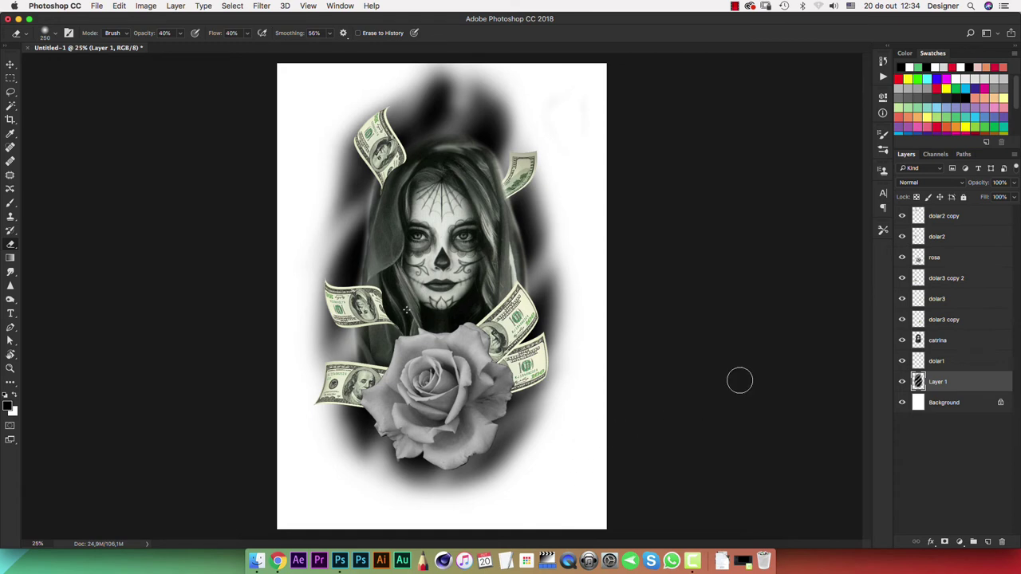
- Undo a trial erase on the rosa layer, then erase some smoke near the top on Layer 1
left_click(940, 260)
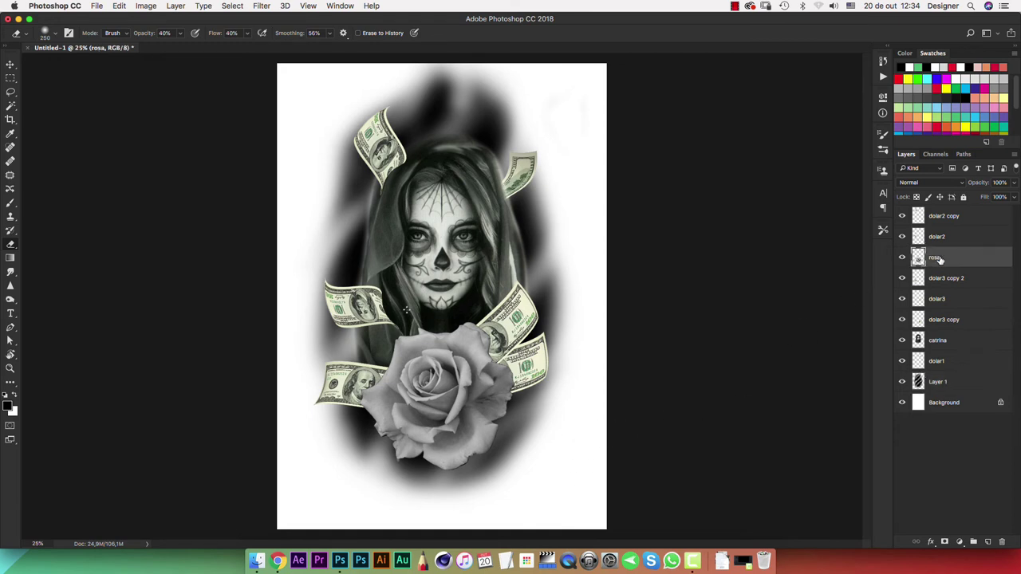
left_click_drag(420, 383, 491, 363)
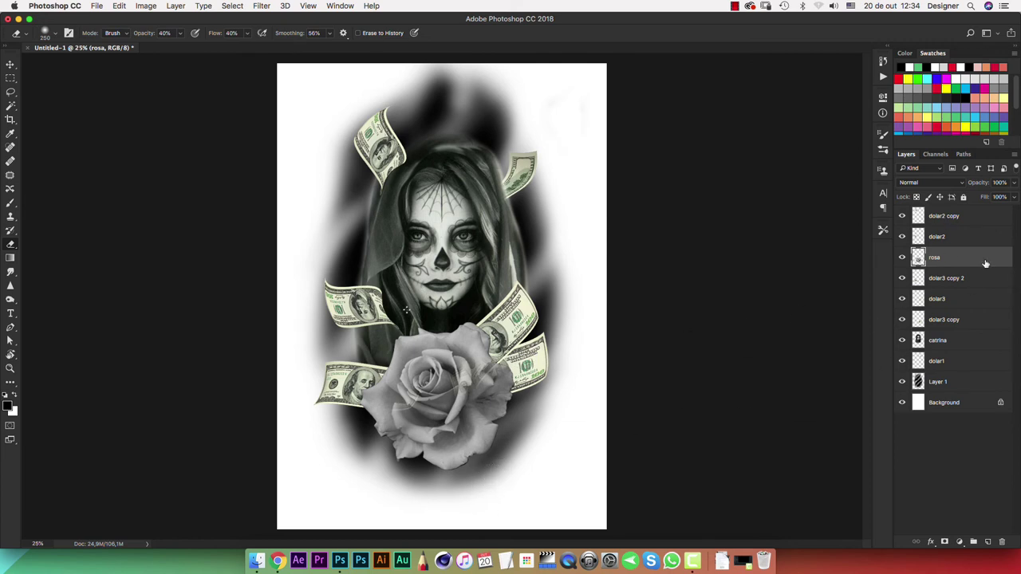
left_click(943, 281)
left_click(943, 257)
key("super+z")
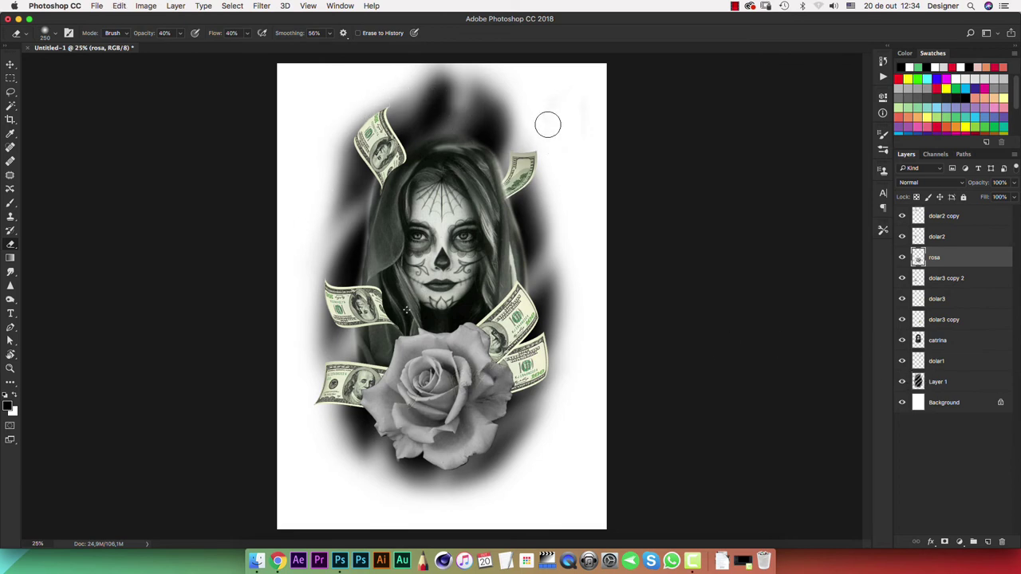
left_click(960, 387)
left_click_drag(520, 85, 515, 94)
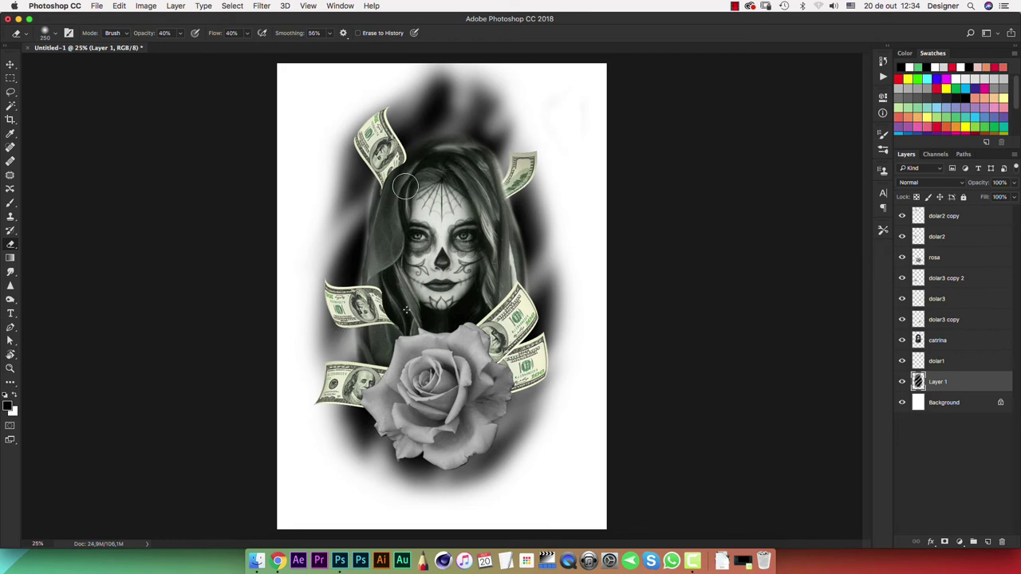
- With a soft brush, lighten the haze by the upper-right bill and paint smoky shadow below the lower-left bill
key("b")
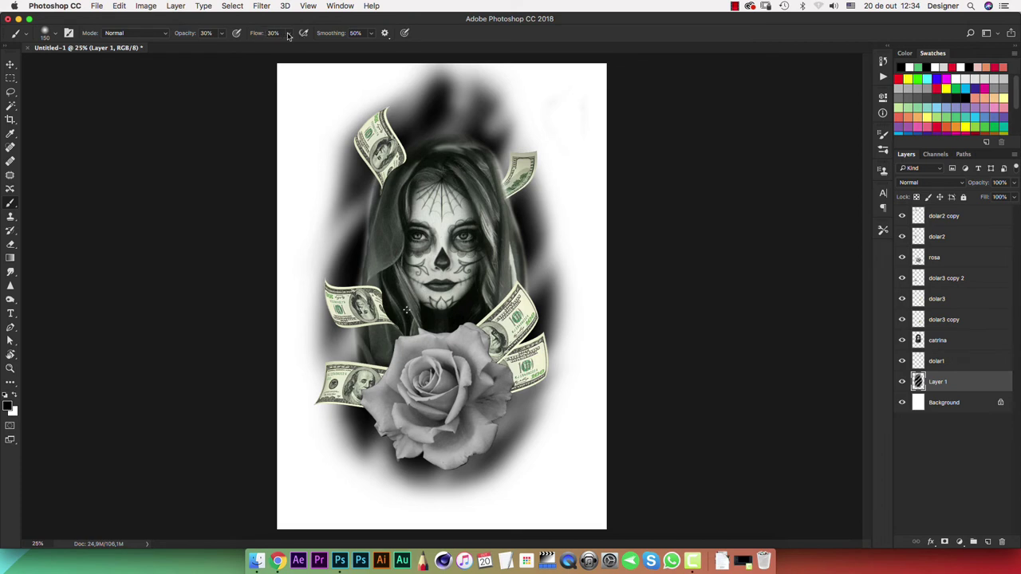
right_click(328, 287)
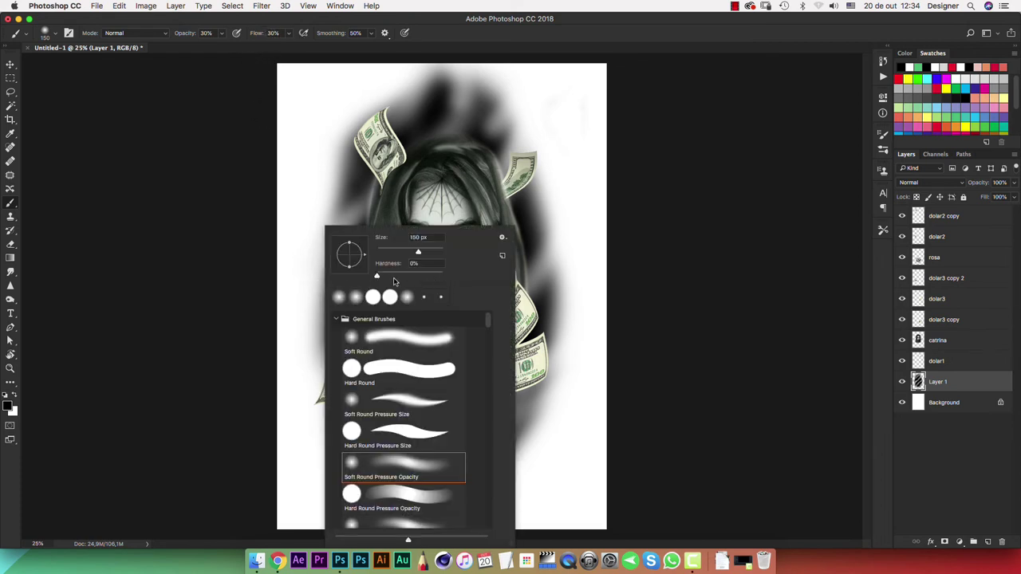
left_click(566, 100)
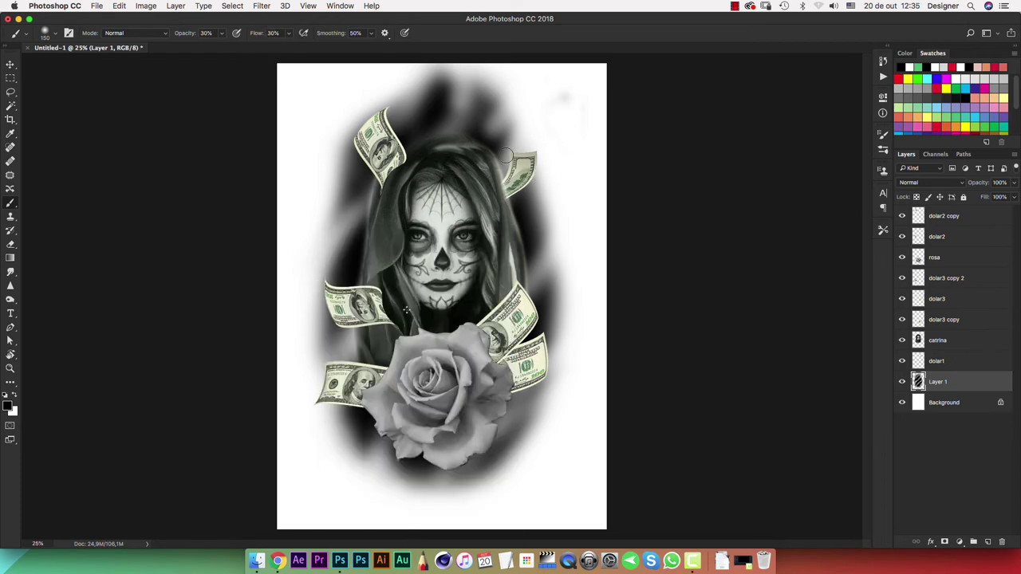
mouse_move(542, 149)
left_mouse_down()
mouse_move(551, 146)
mouse_move(527, 142)
mouse_move(533, 109)
mouse_move(531, 150)
left_mouse_up()
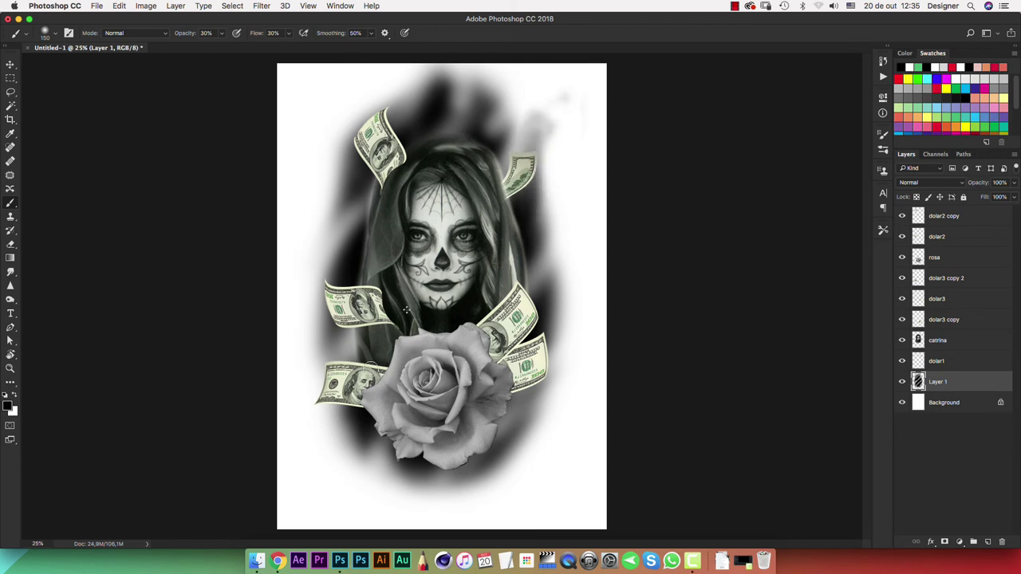
mouse_move(356, 431)
left_mouse_down()
mouse_move(356, 483)
mouse_move(367, 425)
mouse_move(367, 481)
left_mouse_up()
left_click_drag(351, 411, 361, 479)
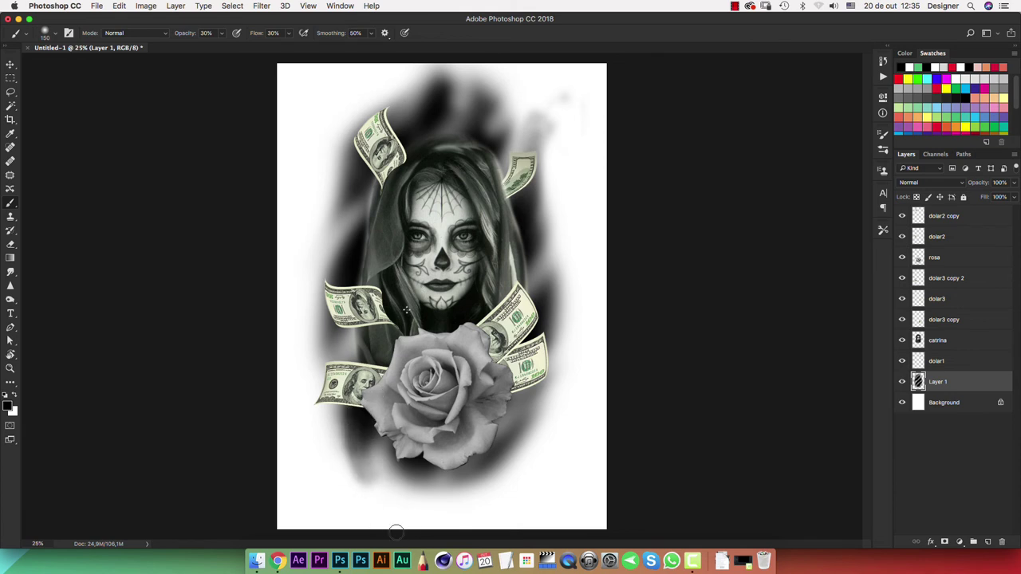
mouse_move(355, 407)
left_mouse_down()
mouse_move(335, 451)
mouse_move(351, 477)
mouse_move(379, 487)
left_mouse_up()
left_click_drag(395, 523, 371, 467)
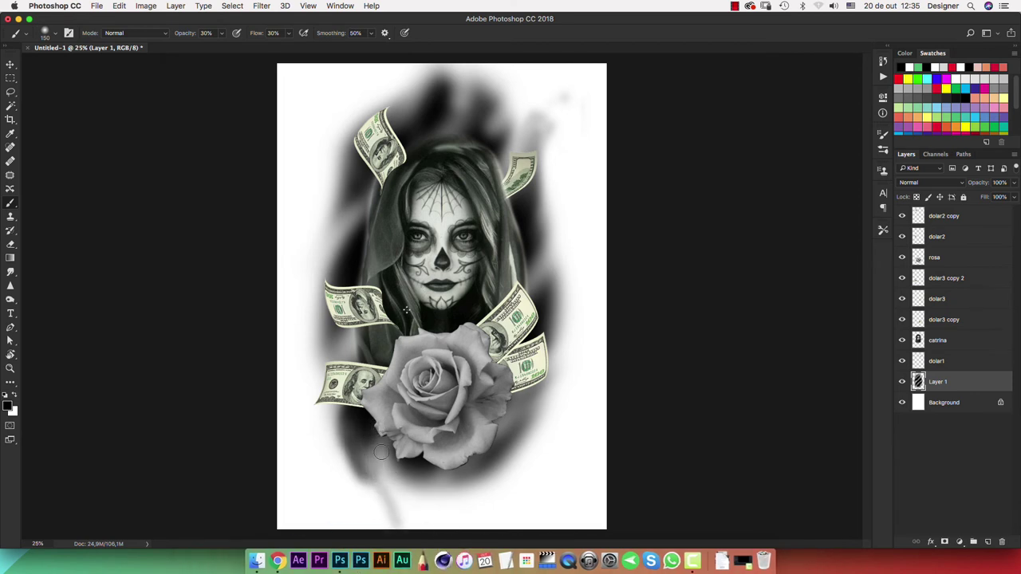
- Erase back the shadow below the lower-left bill and paint soft dark shading beside the hair
key("e")
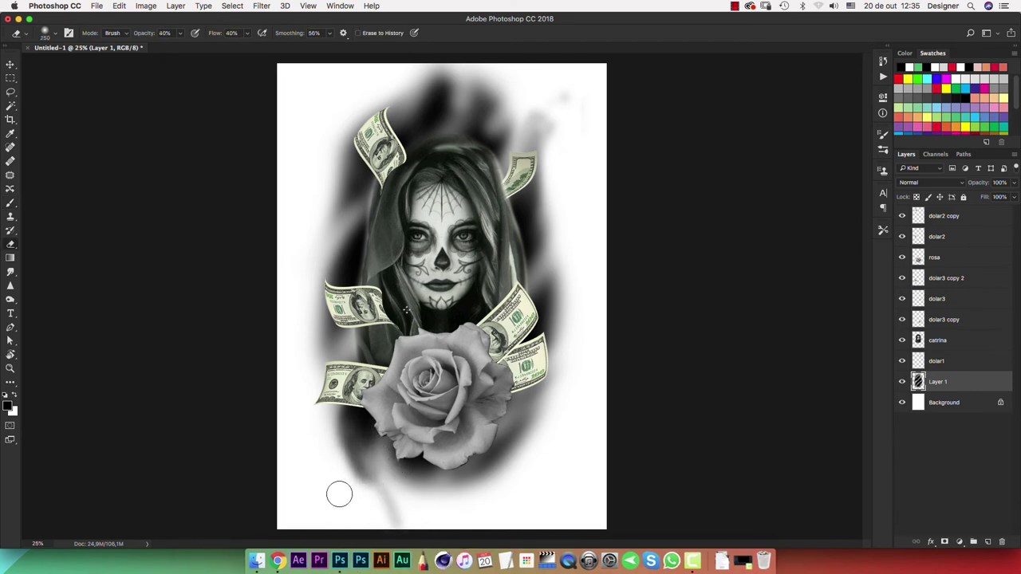
mouse_move(406, 519)
left_mouse_down()
mouse_move(314, 404)
mouse_move(326, 460)
mouse_move(323, 431)
left_mouse_up()
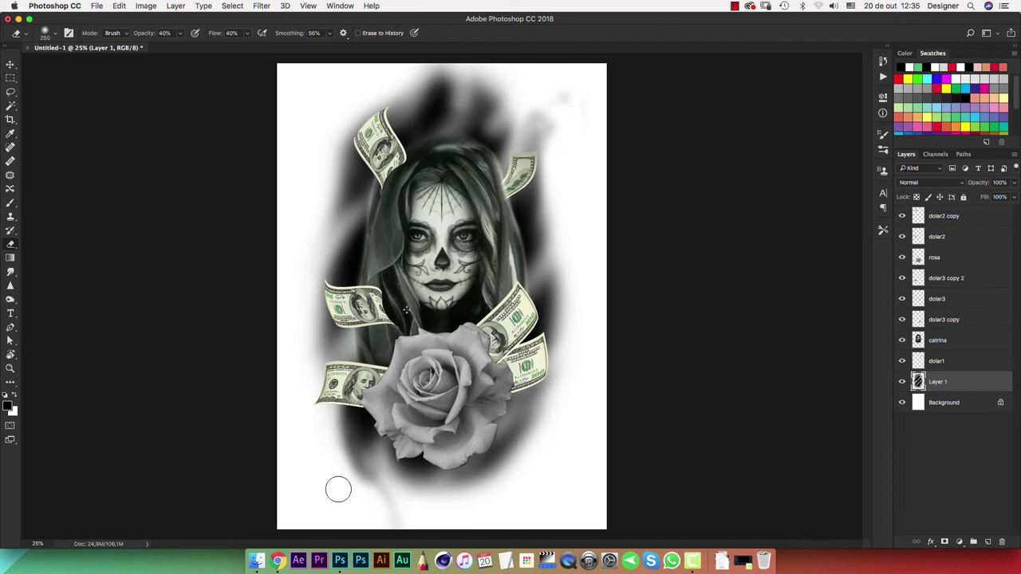
left_click_drag(388, 493, 381, 435)
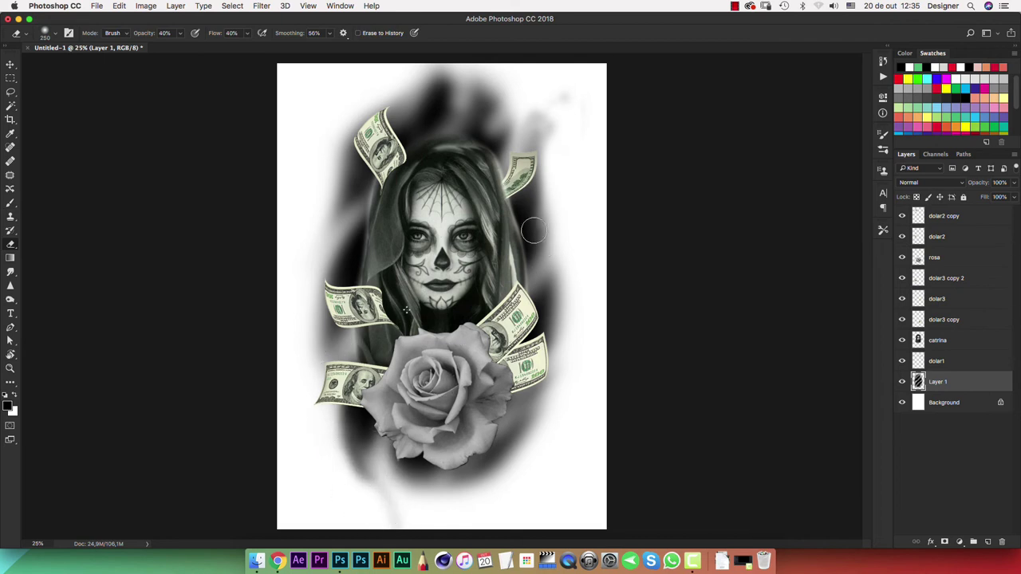
key("b")
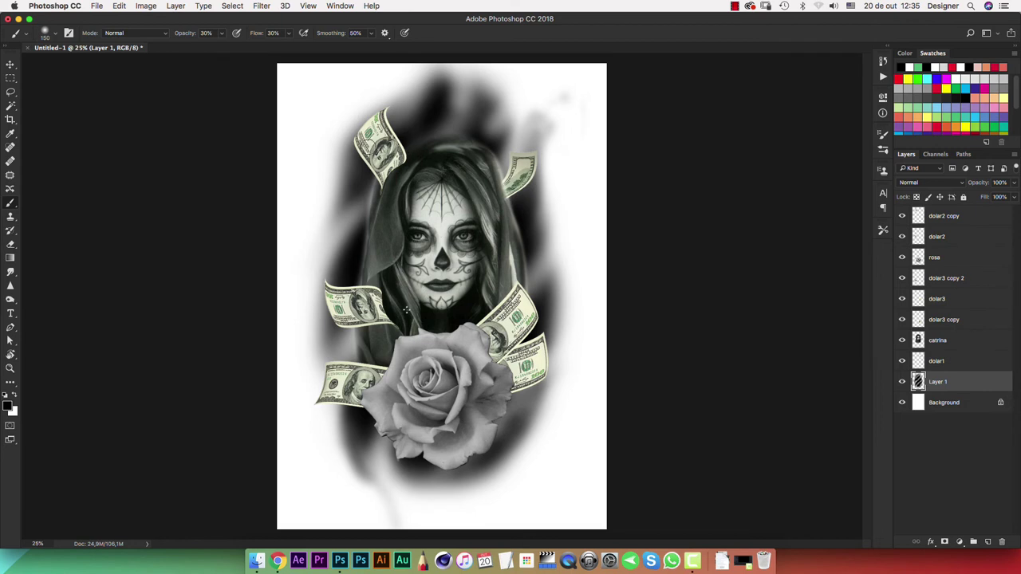
left_click_drag(369, 147, 391, 79)
left_click_drag(319, 196, 376, 91)
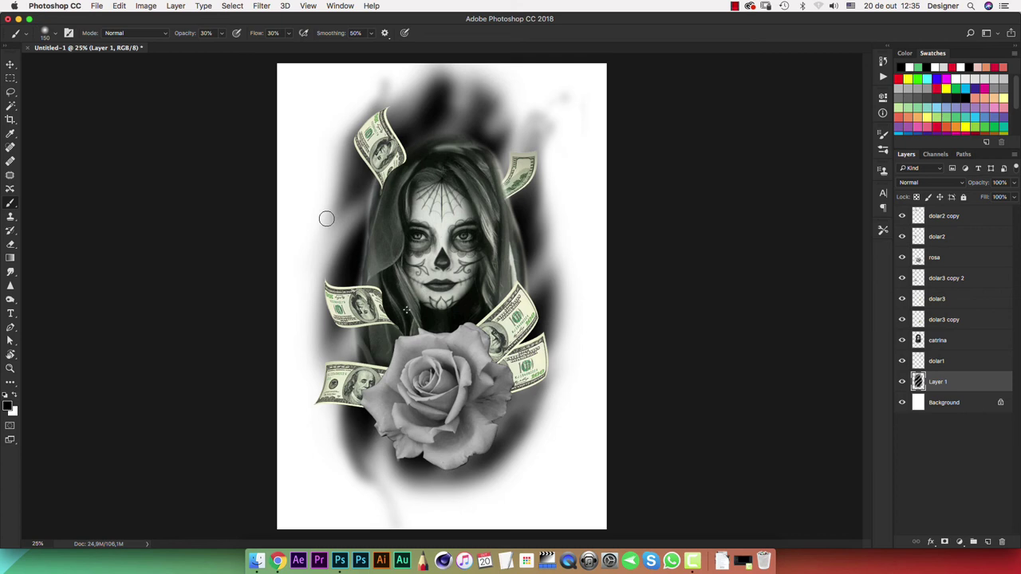
left_click(918, 216)
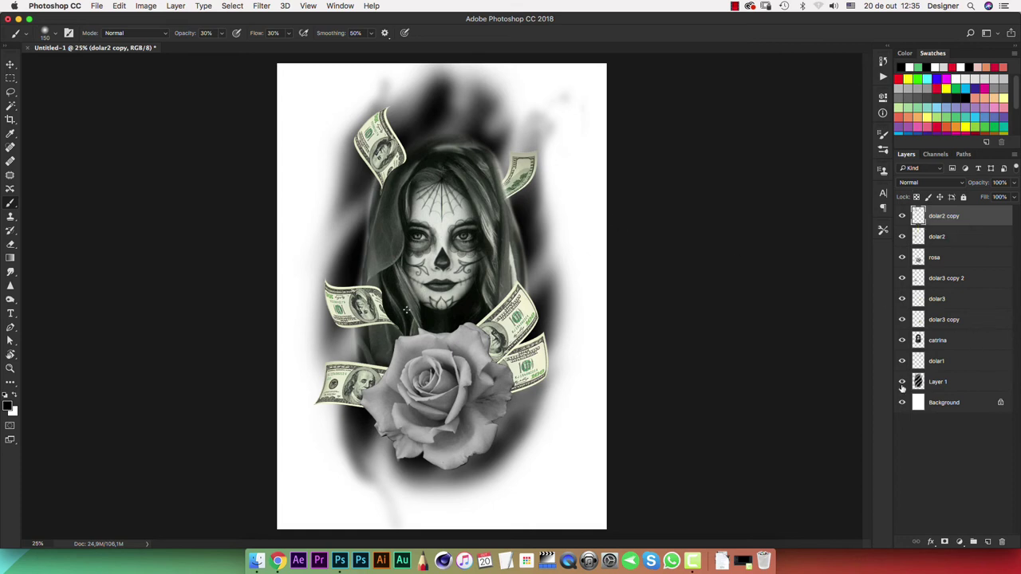
- Switch Image > Mode to Grayscale, choosing Don't Flatten and discarding colour information
left_click(144, 6)
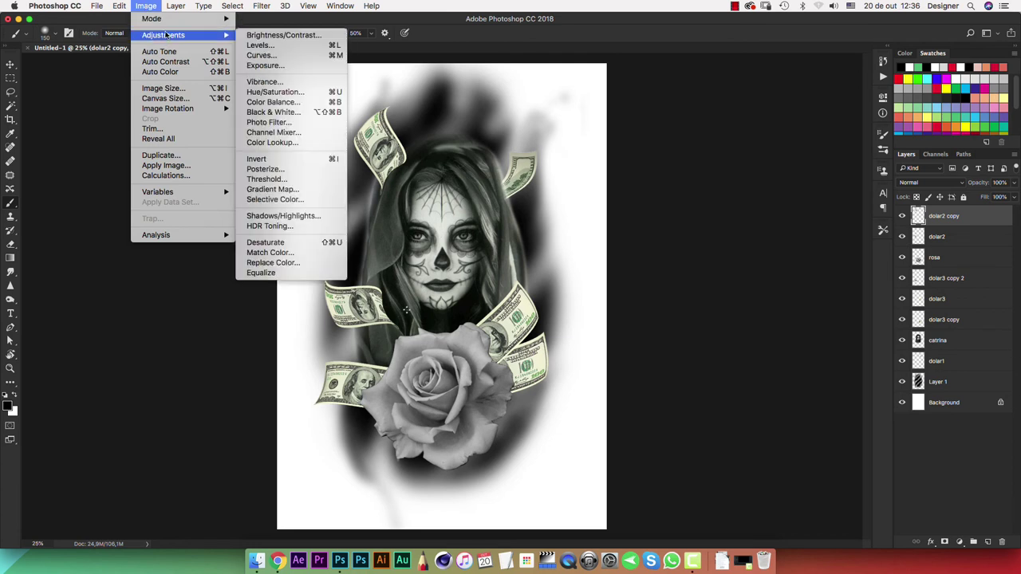
mouse_move(155, 19)
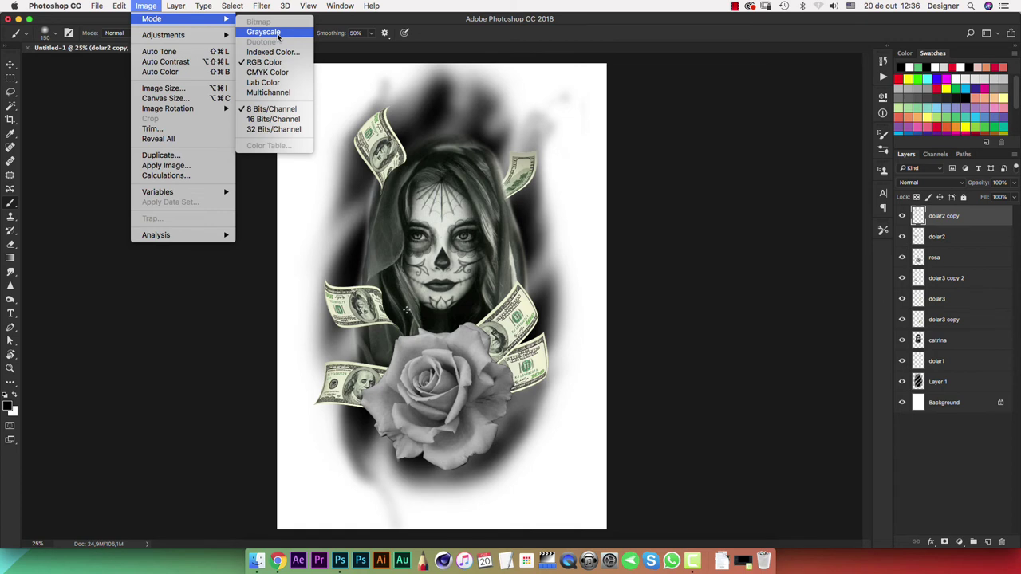
left_click(275, 33)
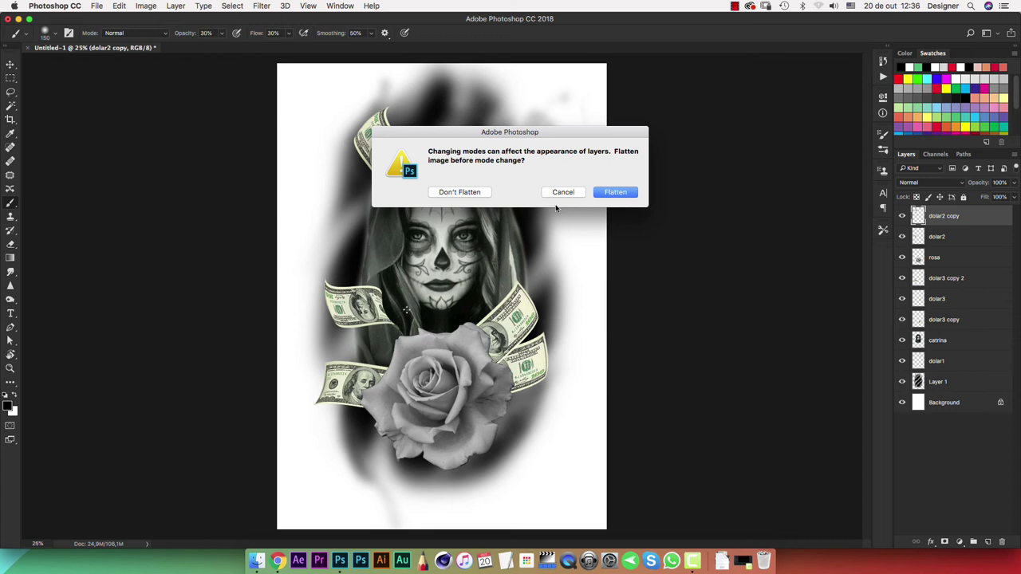
left_click(469, 194)
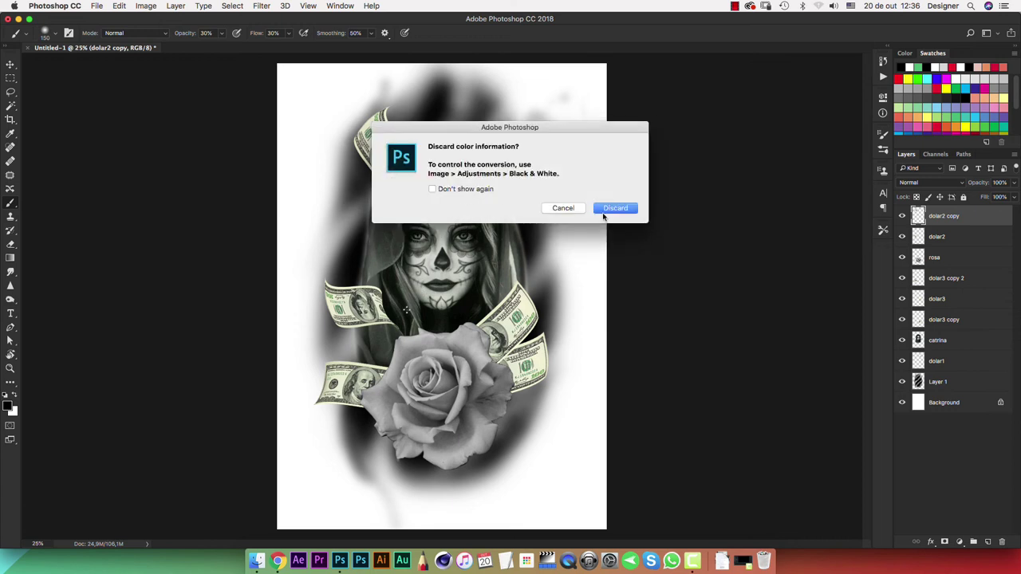
left_click(623, 209)
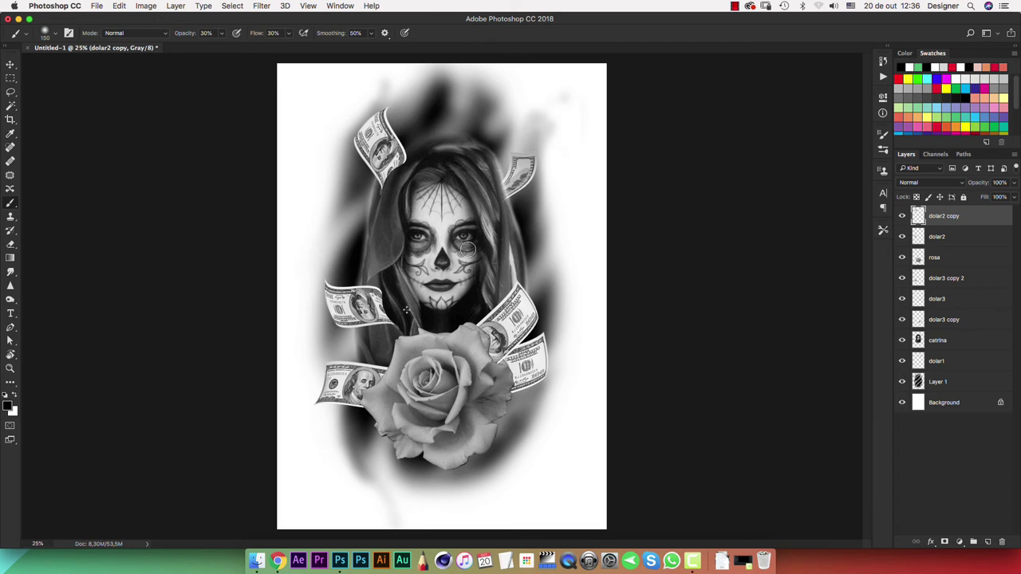
- Apply Levels to the rosa layer with input values 15, 0.46 and 203
left_click(941, 259)
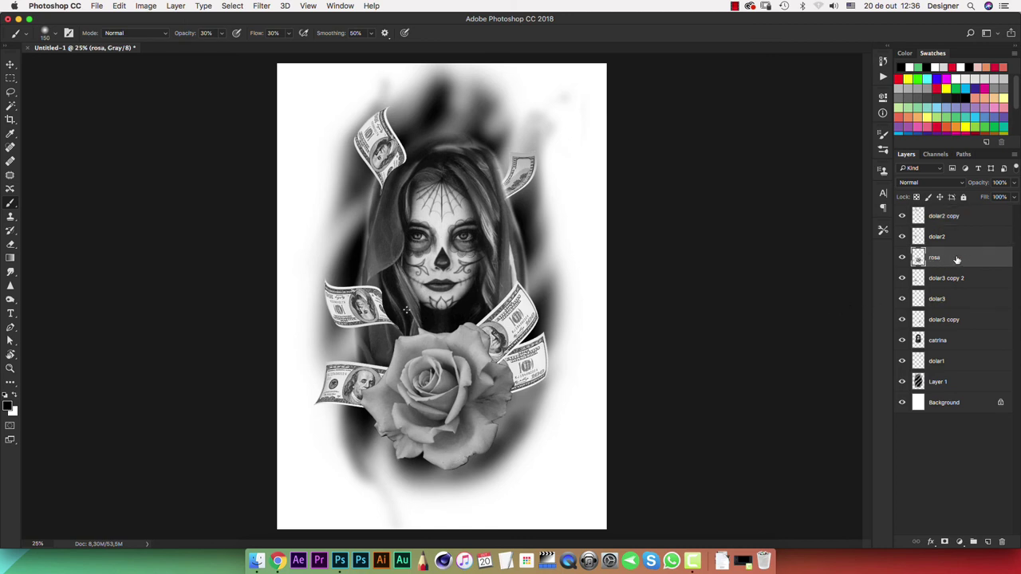
key("ctrl+l")
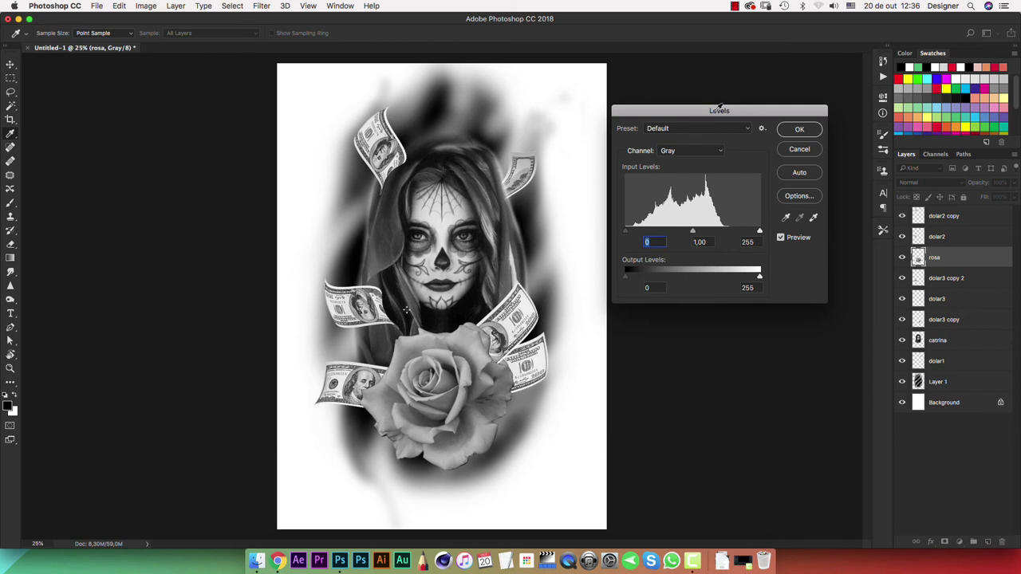
left_click_drag(720, 107, 699, 117)
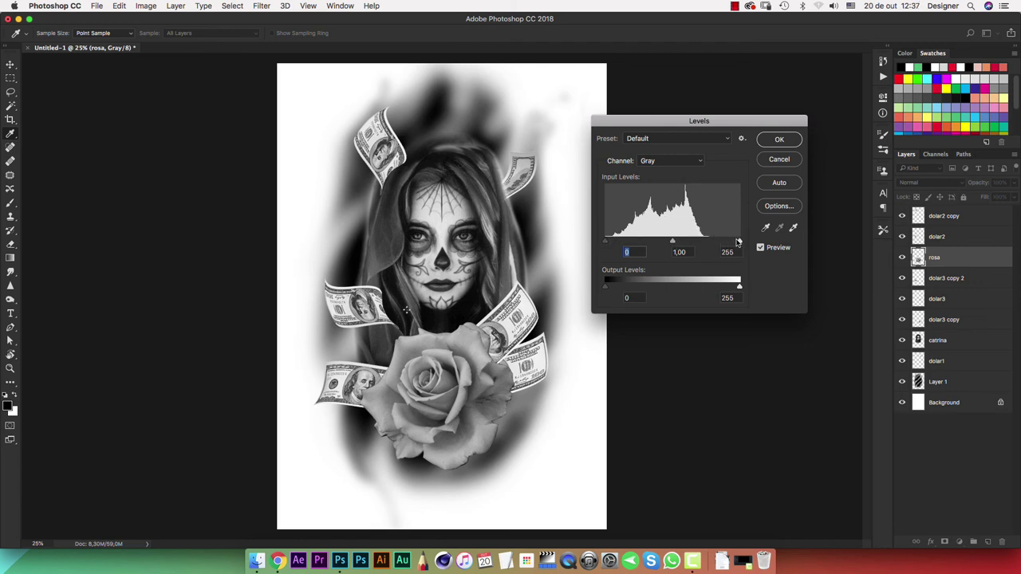
left_click_drag(740, 241, 704, 241)
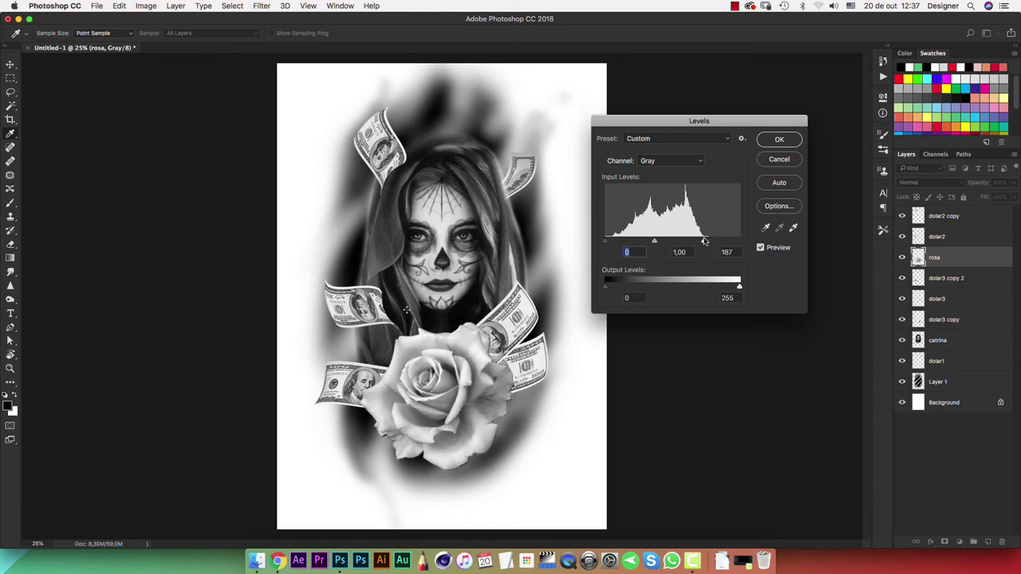
left_click_drag(704, 241, 704, 241)
left_click_drag(606, 241, 614, 243)
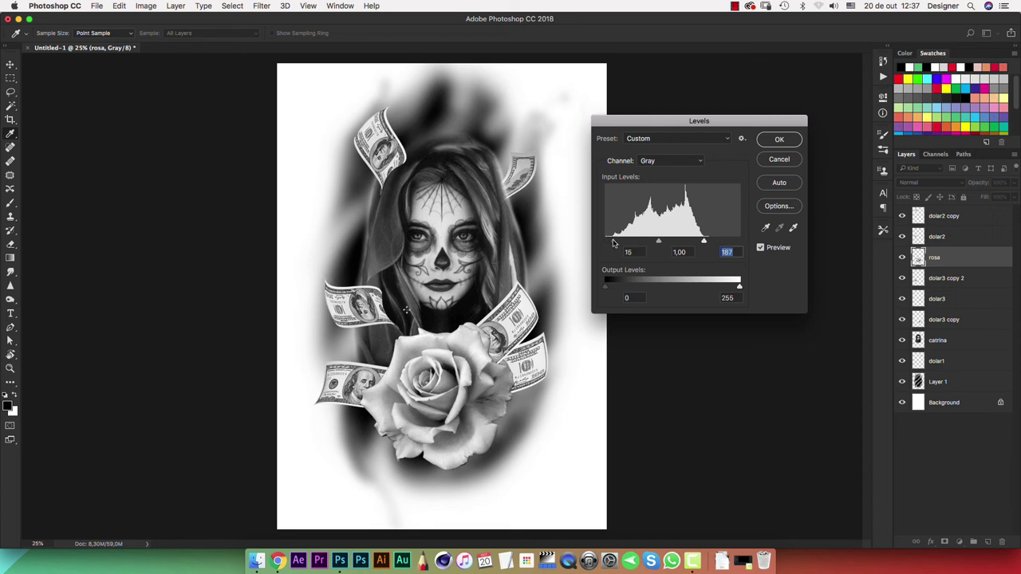
mouse_move(659, 242)
left_mouse_down()
mouse_move(630, 243)
mouse_move(677, 243)
left_mouse_up()
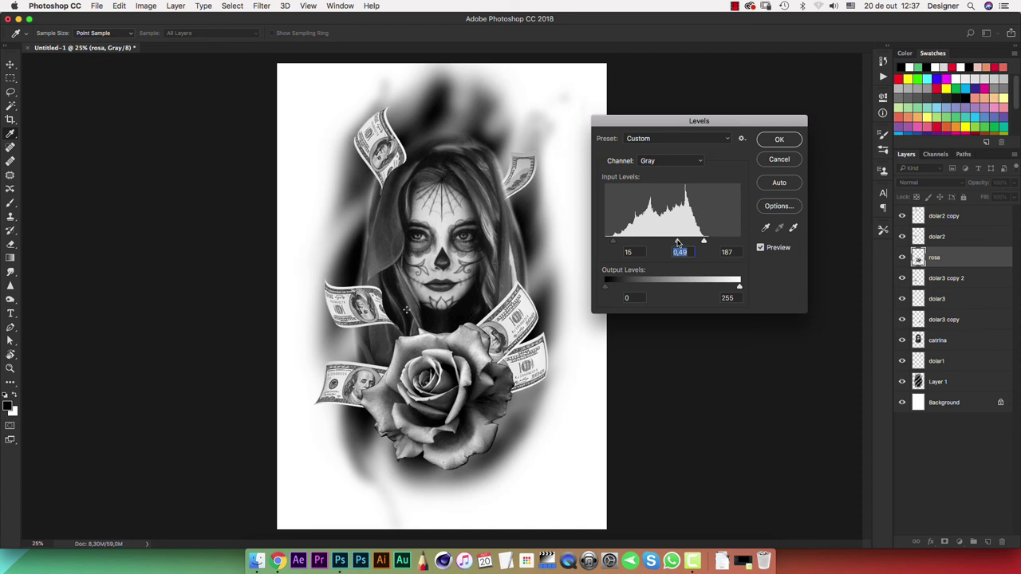
left_click_drag(677, 242, 710, 244)
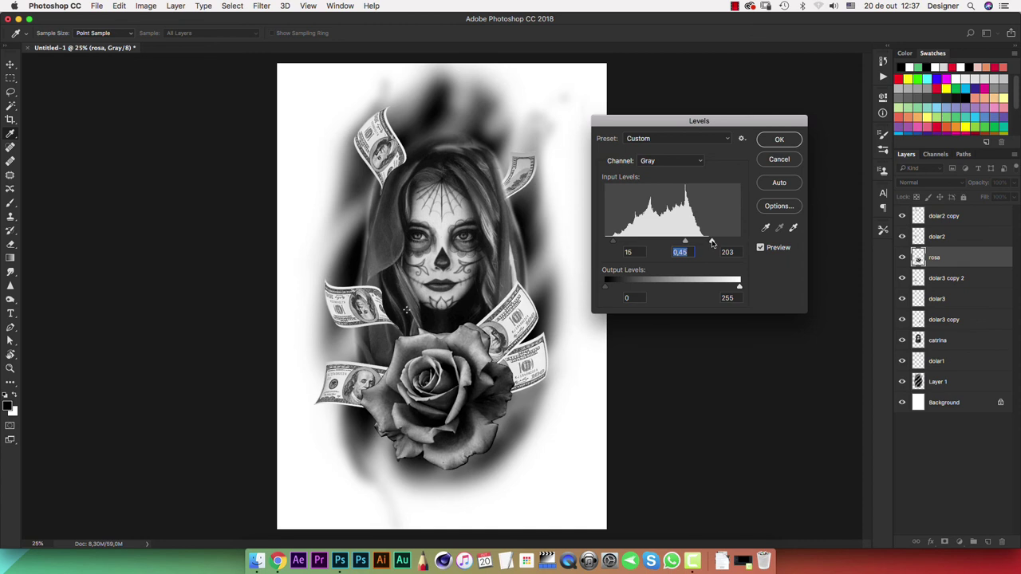
left_click(713, 243)
left_click_drag(684, 242, 684, 244)
left_click(684, 244)
left_click(784, 142)
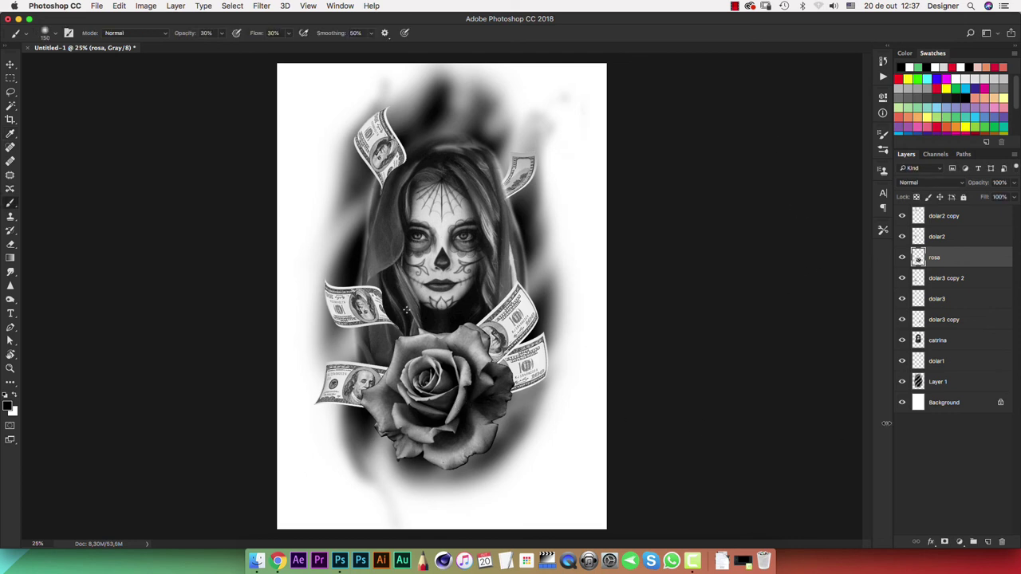
- Apply Levels to the catrina layer, darkening its midtone to about 0.73
left_click(935, 341)
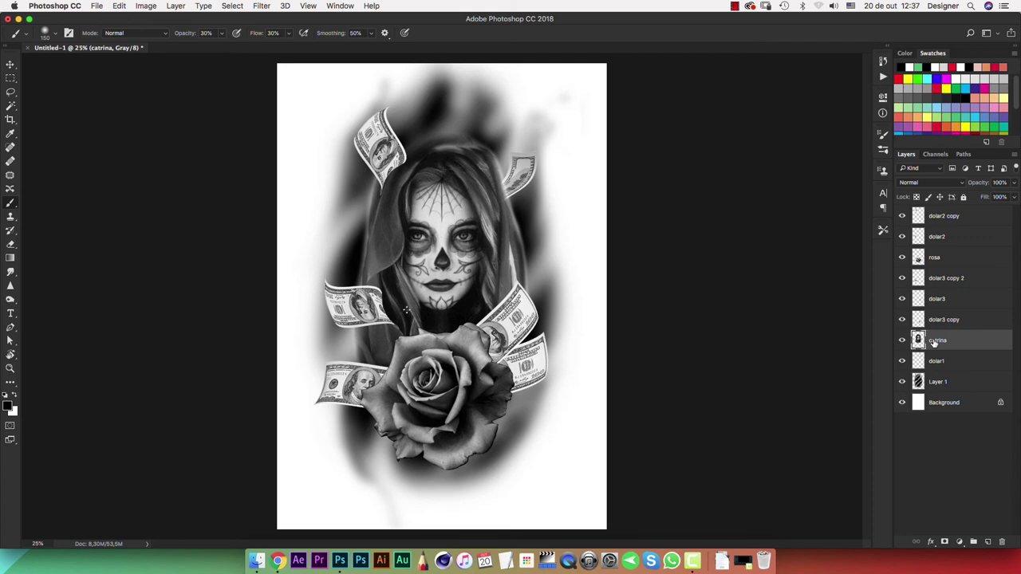
key("ctrl+l")
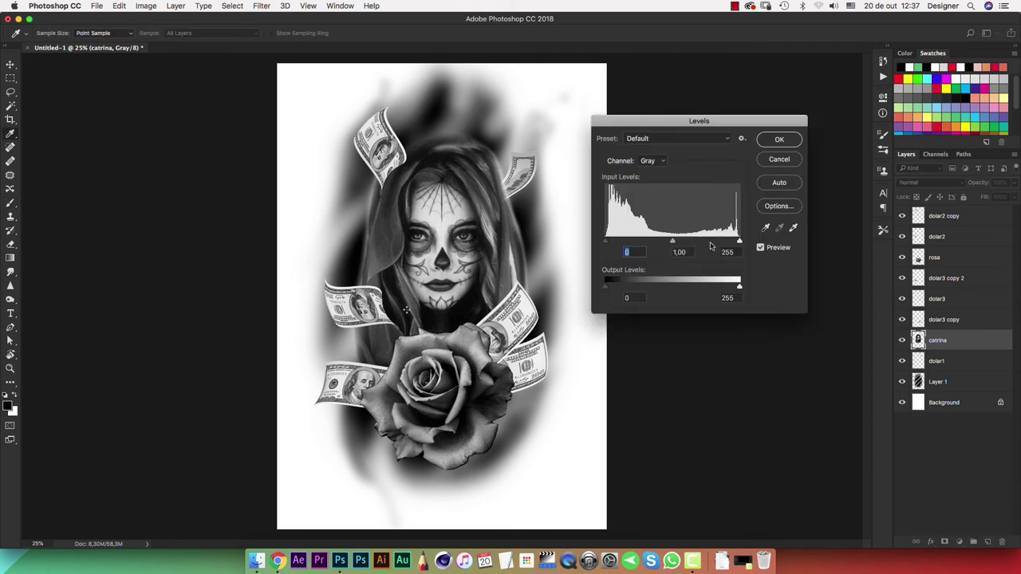
mouse_move(674, 241)
left_mouse_down()
mouse_move(693, 245)
mouse_move(643, 244)
left_mouse_up()
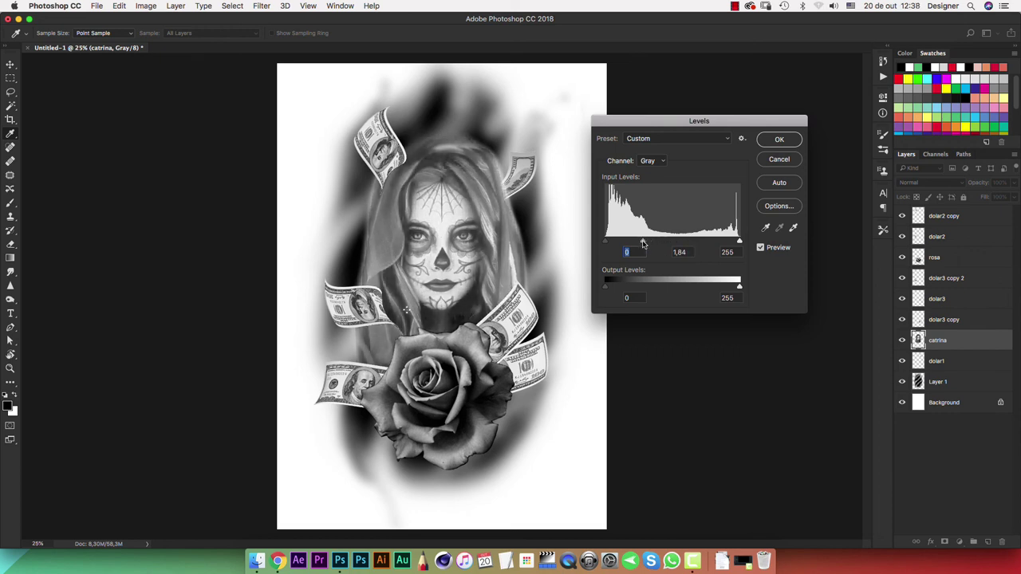
key("Tab")
left_click_drag(644, 244, 684, 245)
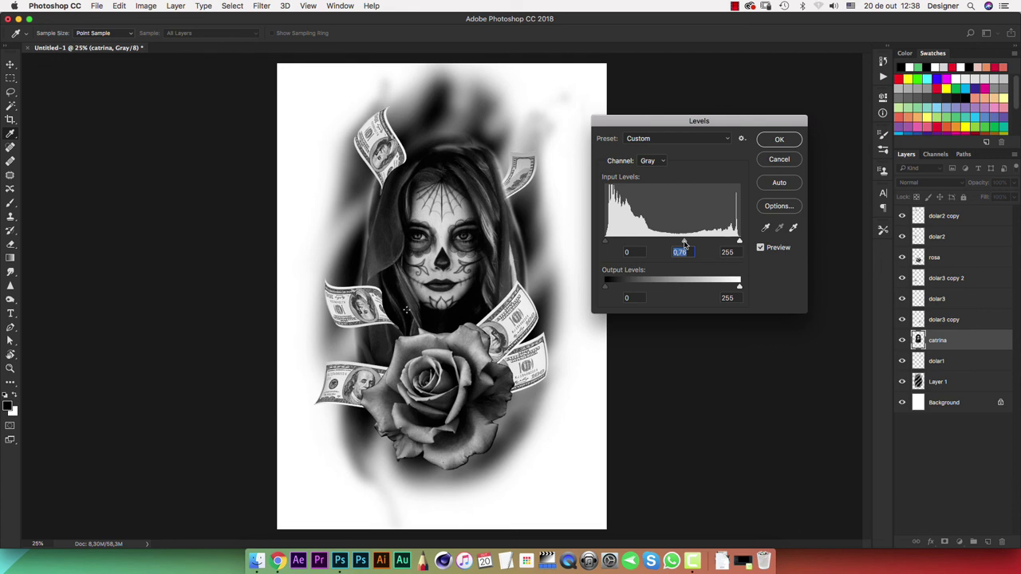
left_click_drag(684, 244, 686, 244)
left_click(779, 141)
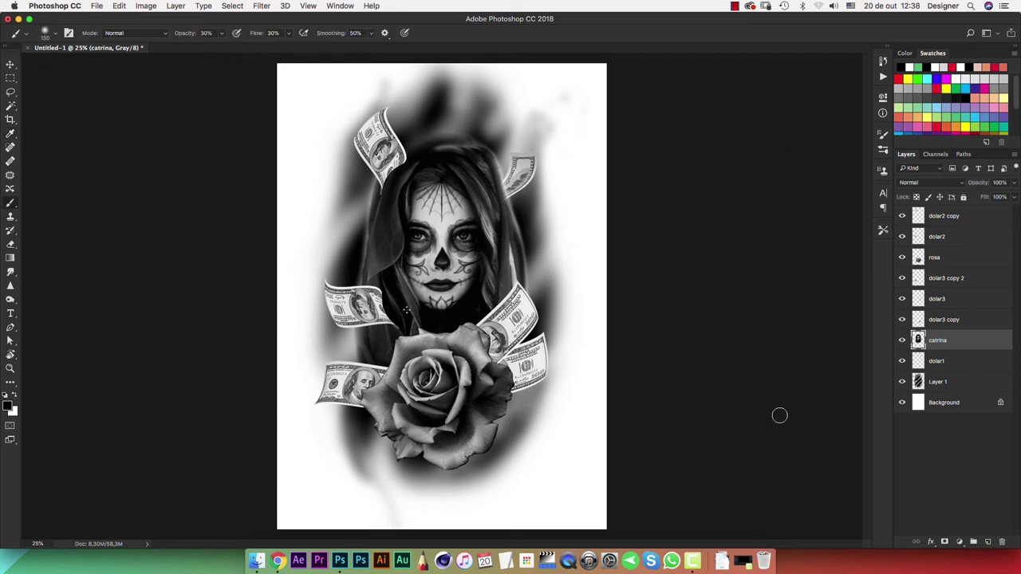
left_click(949, 223)
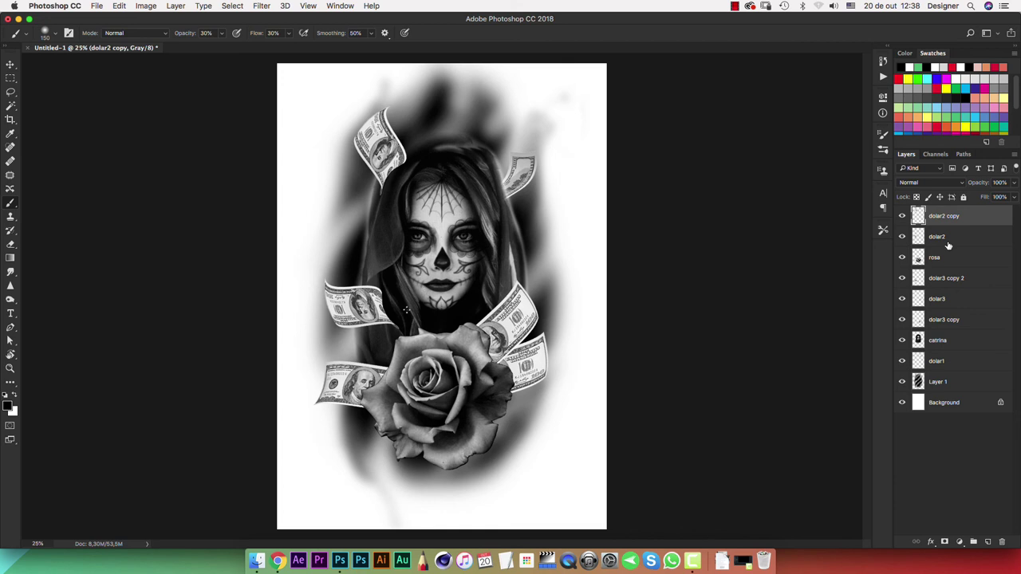
- Darken the midtones with Levels on the dolar2 copy, dolar2 and dolar3 copy 2 bill layers
key("super+l")
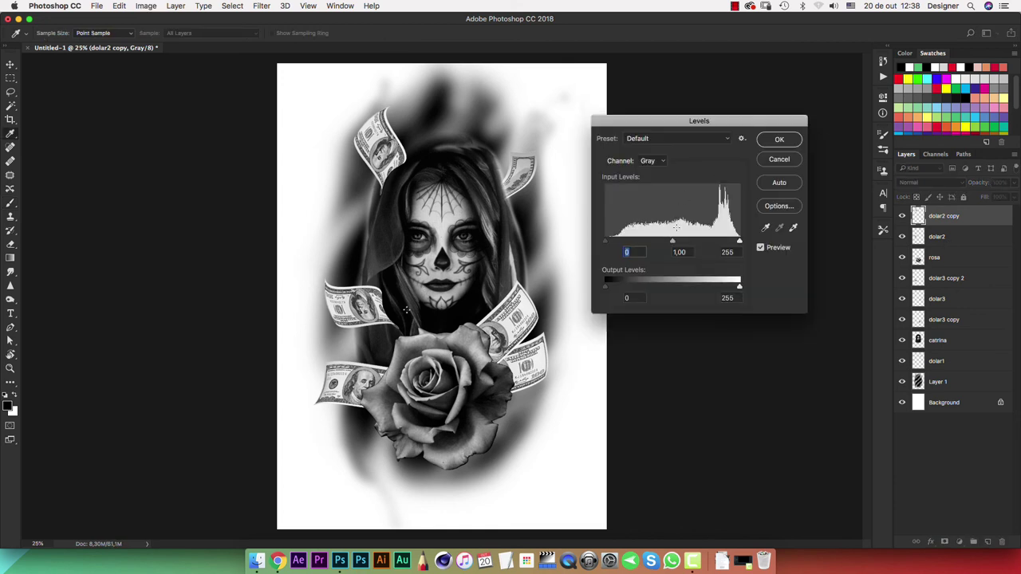
left_click_drag(673, 243, 688, 241)
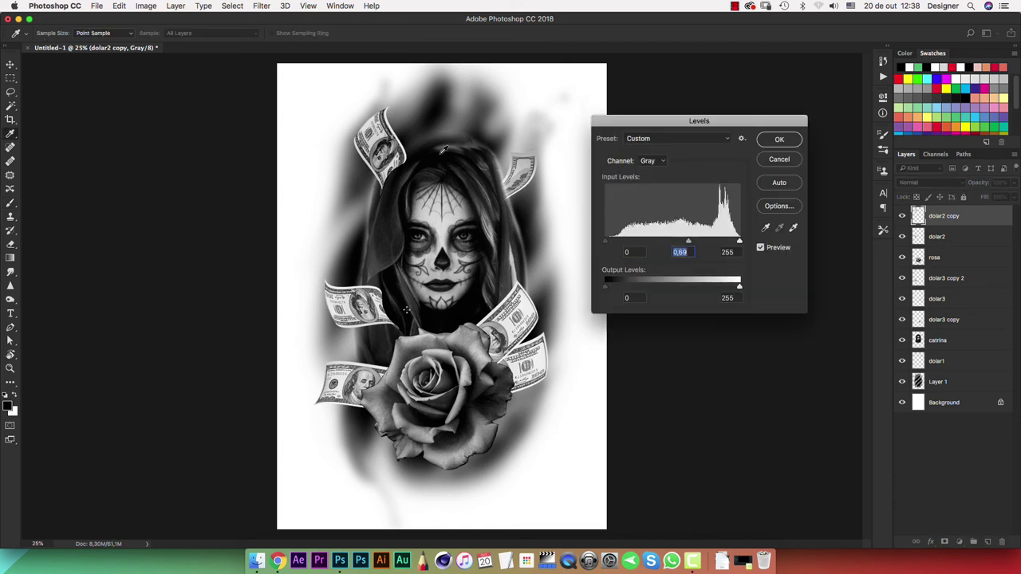
left_click_drag(695, 241, 696, 243)
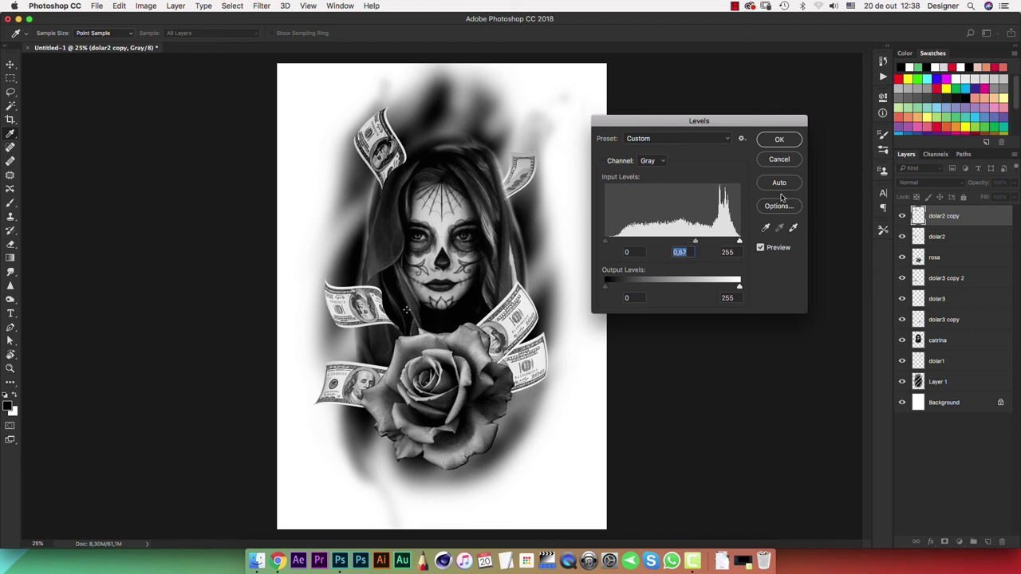
left_click(785, 141)
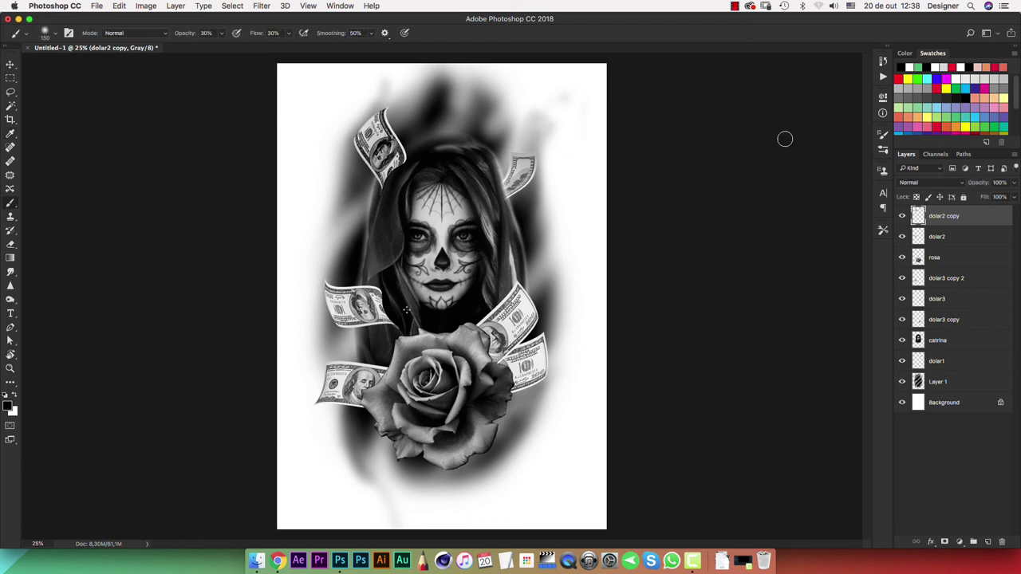
left_click(949, 238)
key("super+l")
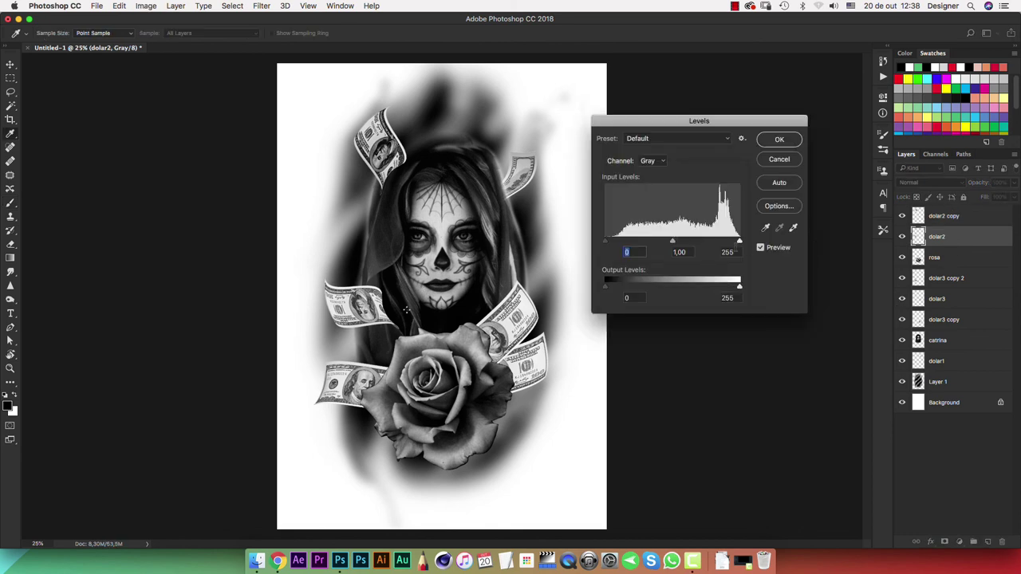
left_click_drag(674, 242, 700, 242)
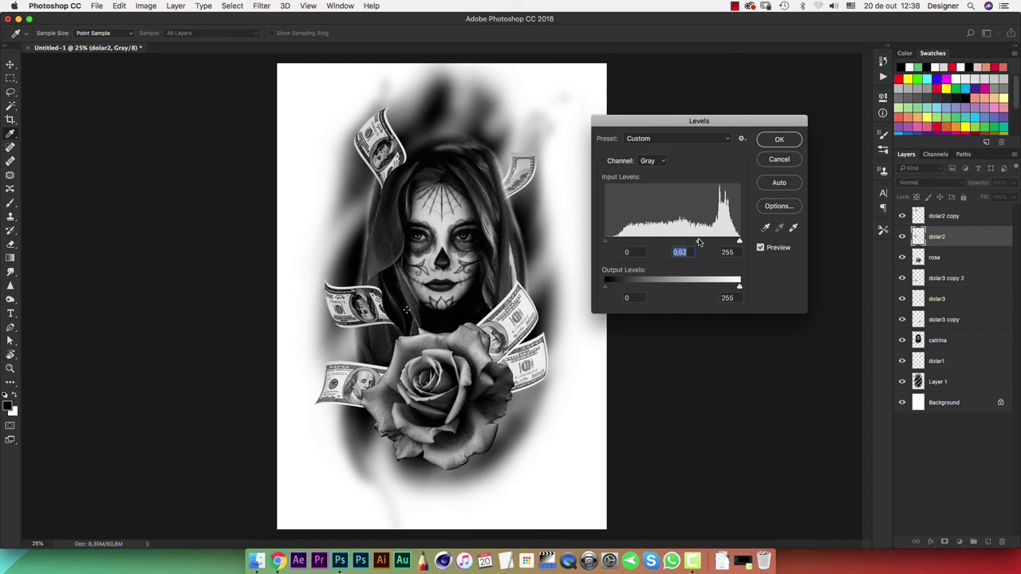
left_click(780, 138)
key("b")
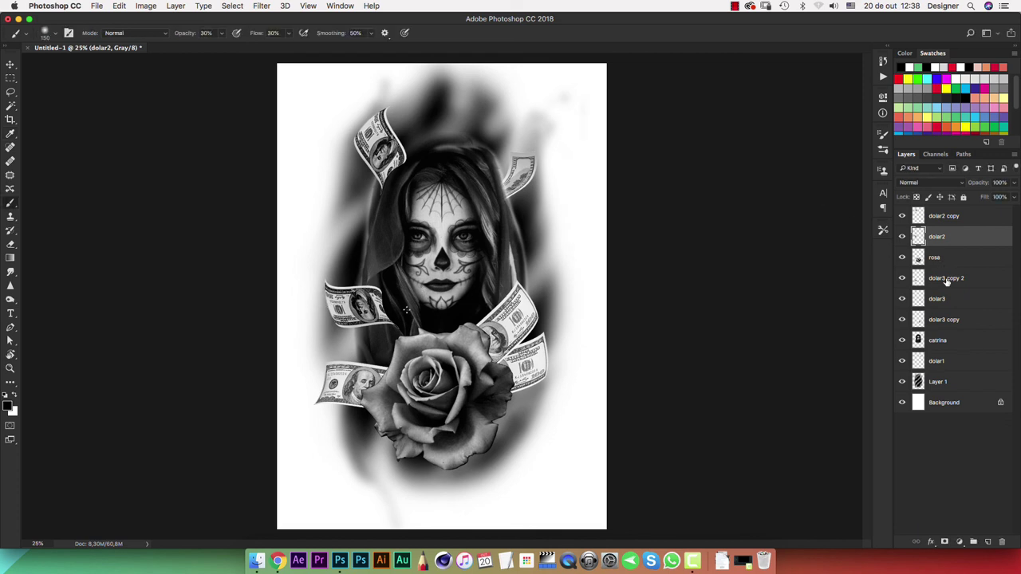
left_click(947, 278)
key("ctrl+l")
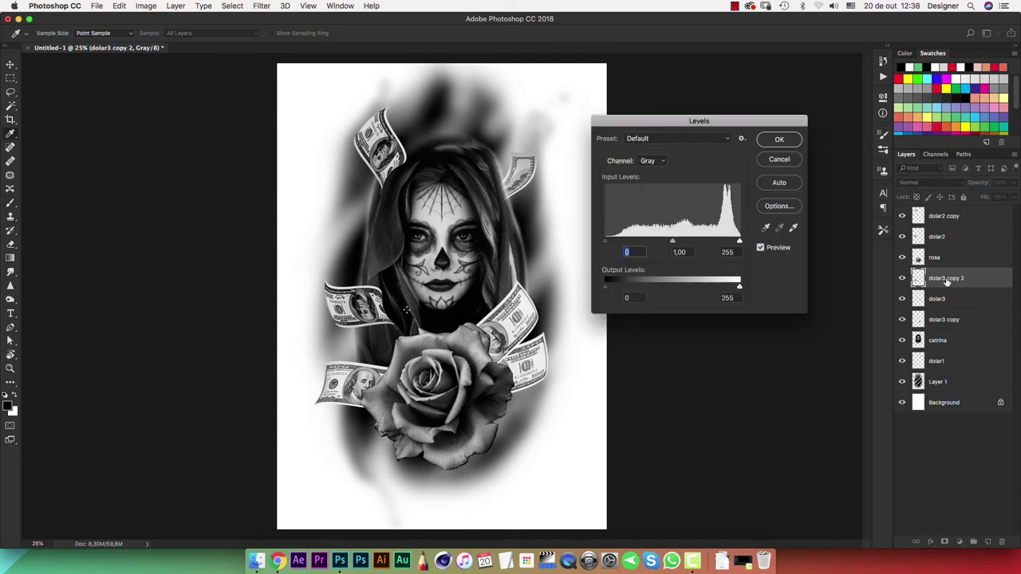
left_click_drag(675, 241, 703, 242)
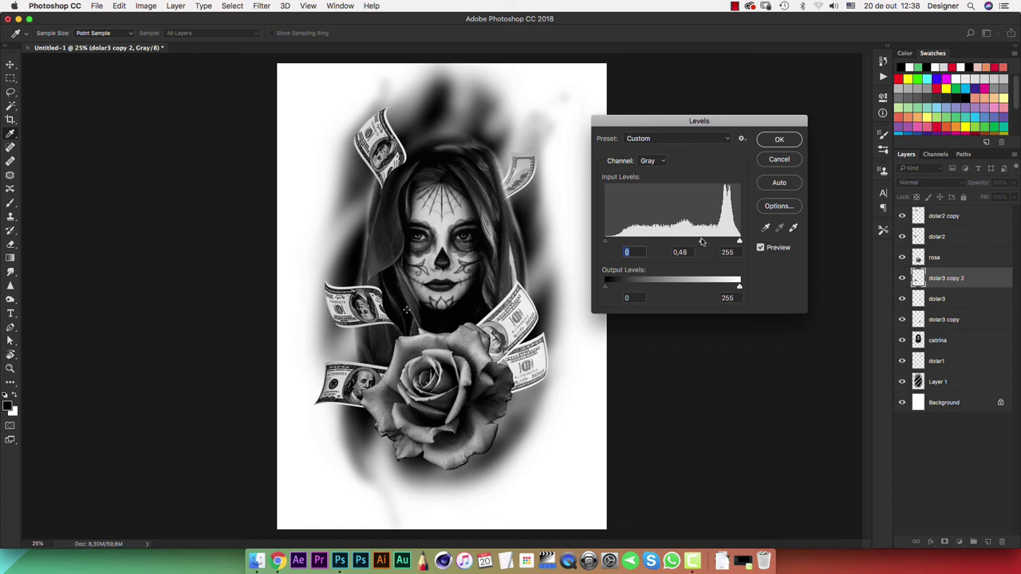
left_click(702, 242)
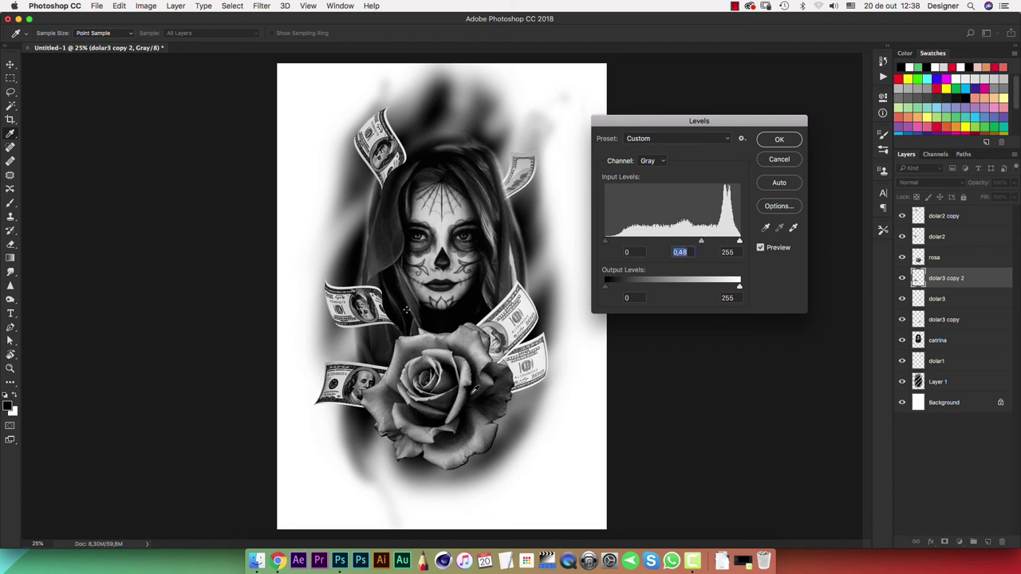
left_click(781, 141)
- Darken the midtones with Levels on dolar3, dolar3 copy and dolar1, ending at 0.56
left_click(935, 300)
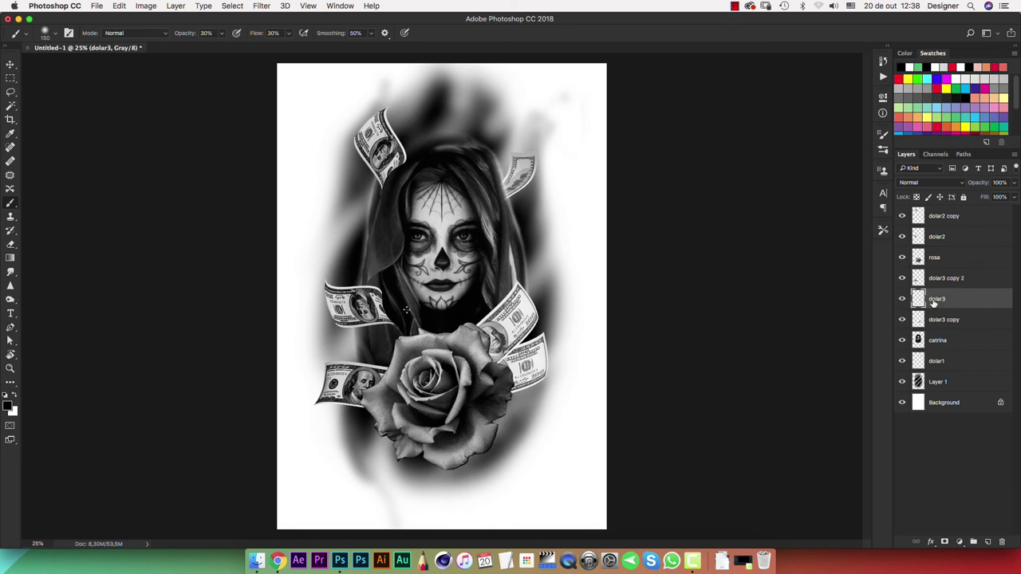
key("super+l")
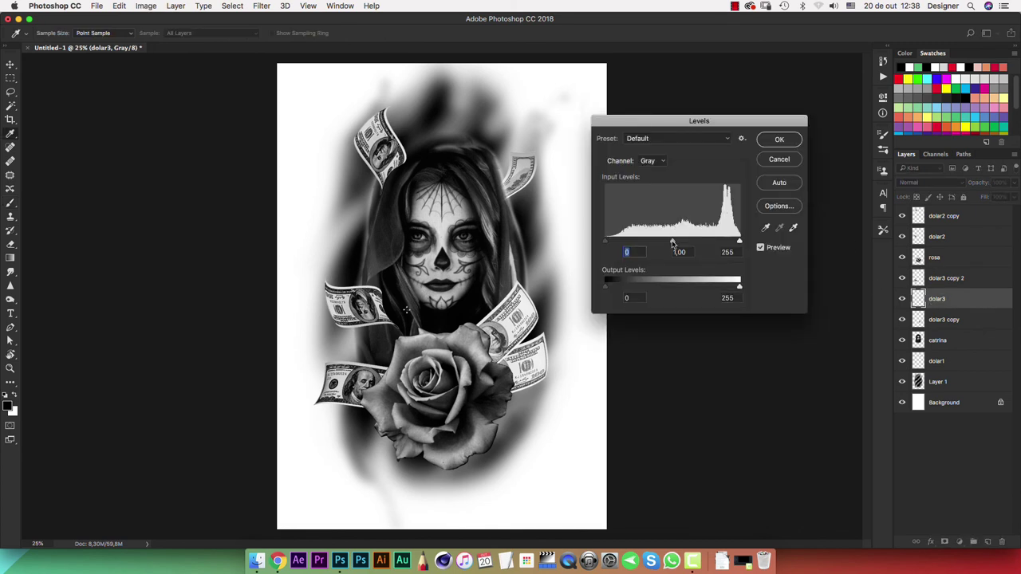
left_click_drag(672, 242, 702, 243)
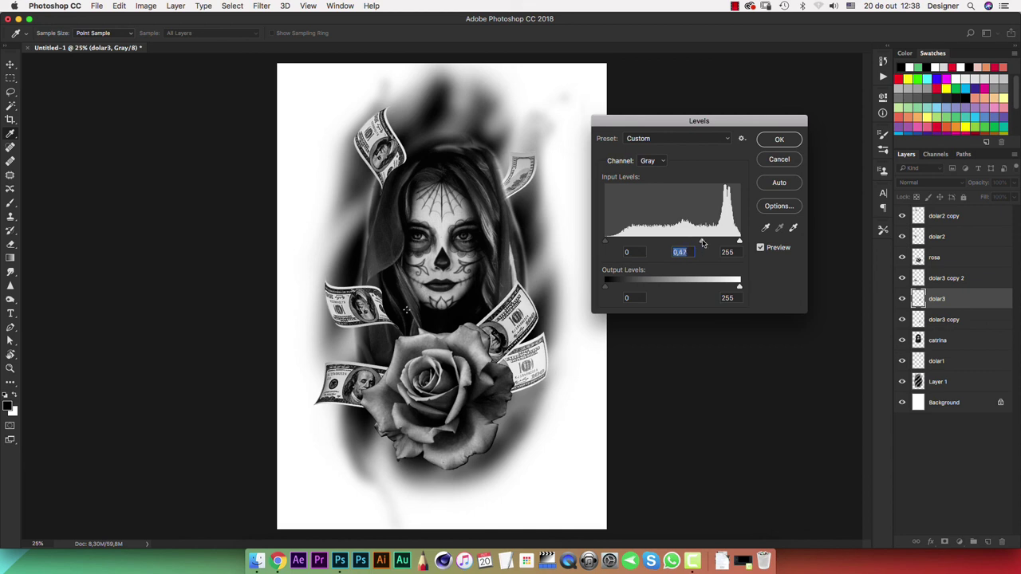
left_click(780, 139)
left_click(940, 320)
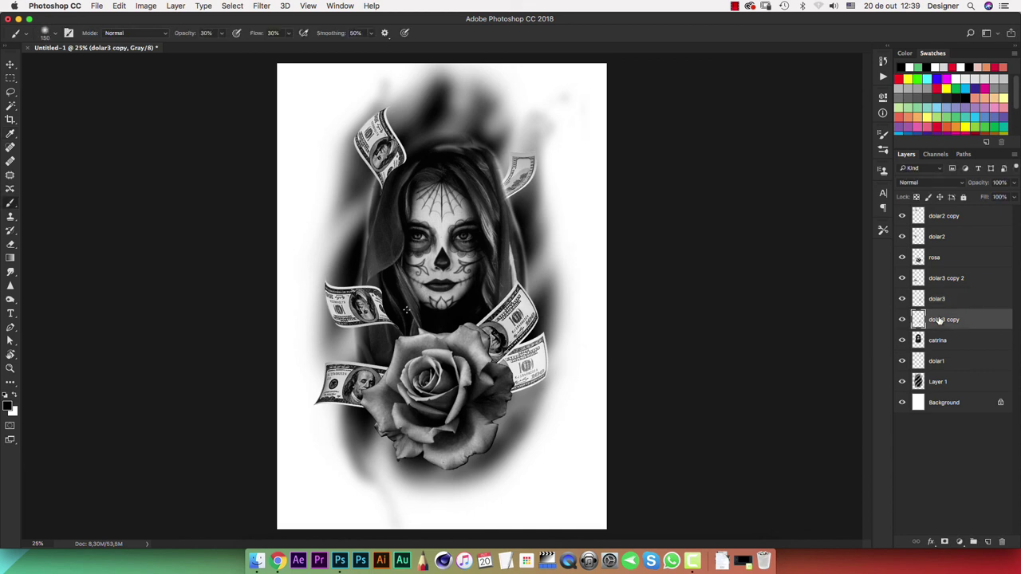
key("ctrl+l")
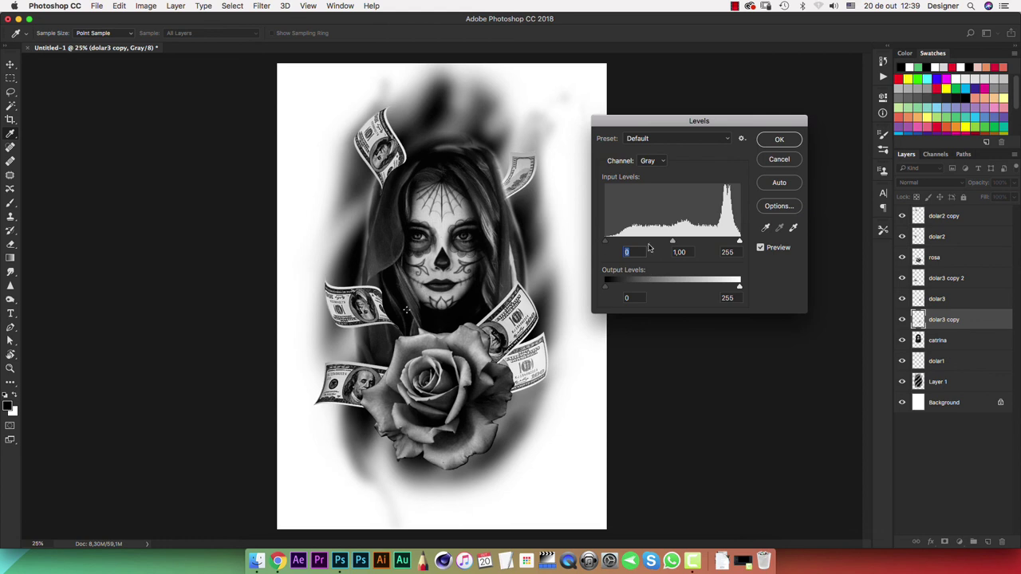
left_click_drag(673, 242, 702, 243)
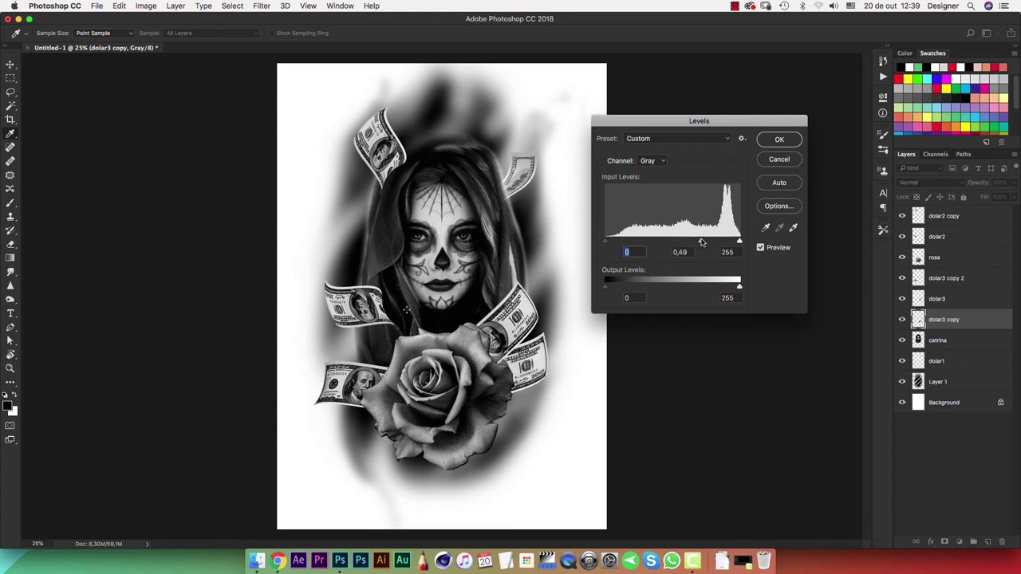
key("Tab")
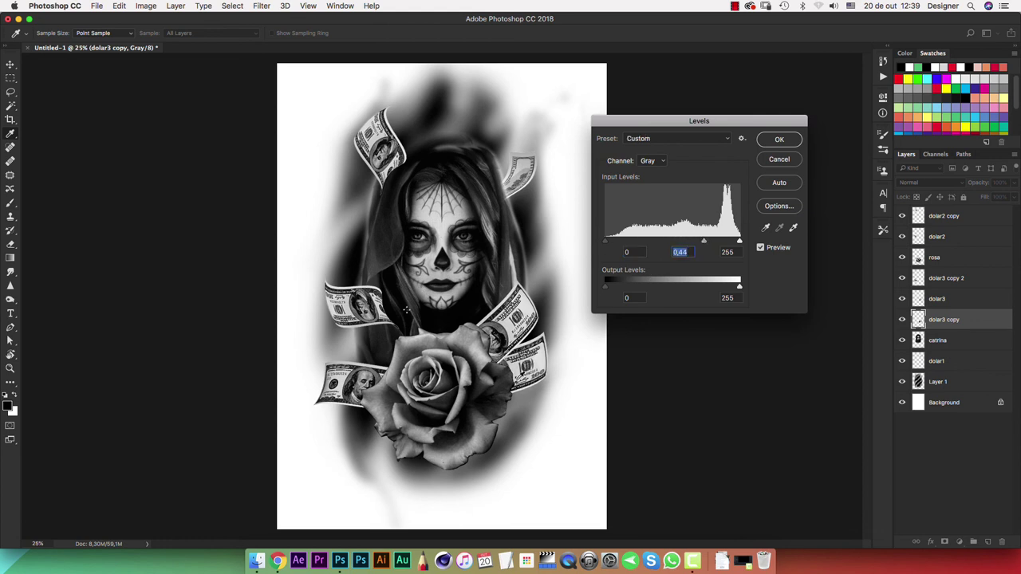
left_click(779, 140)
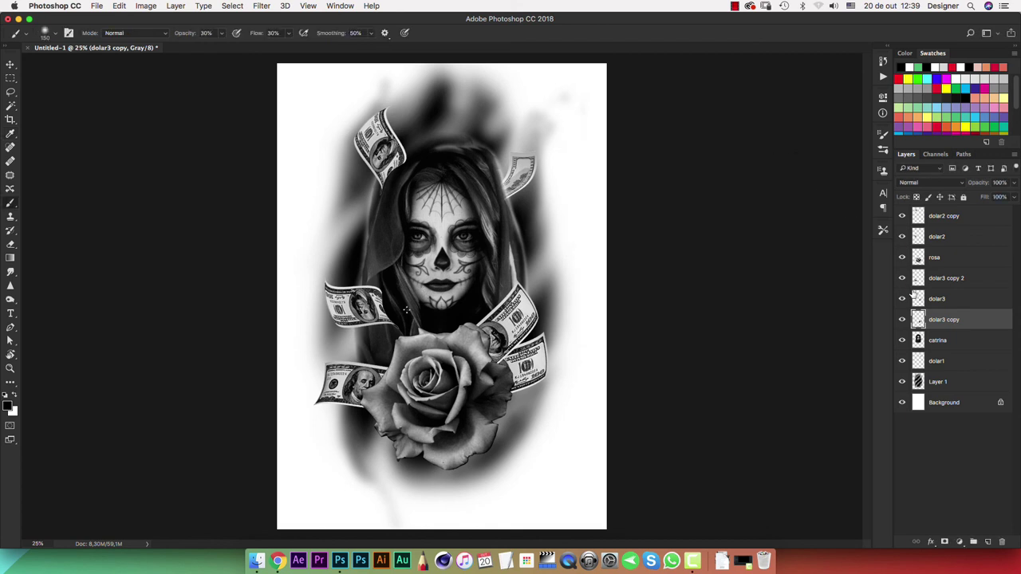
left_click(939, 362)
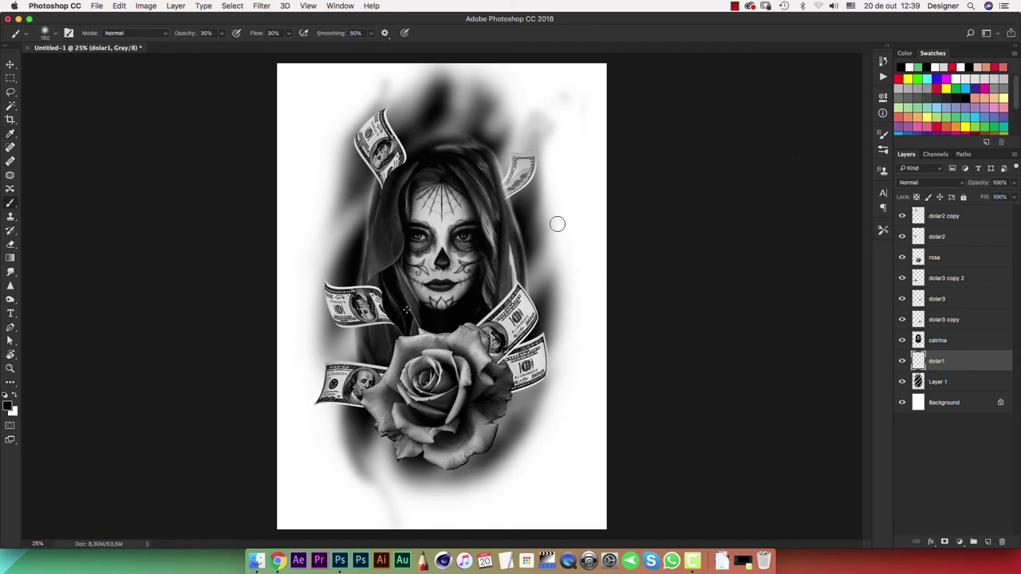
key("ctrl+l")
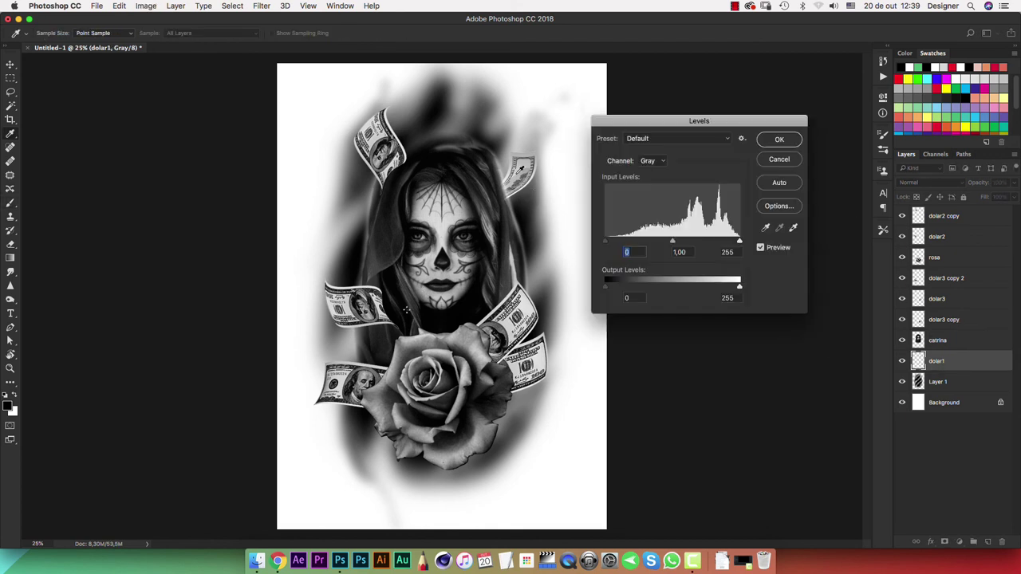
left_click_drag(673, 241, 696, 241)
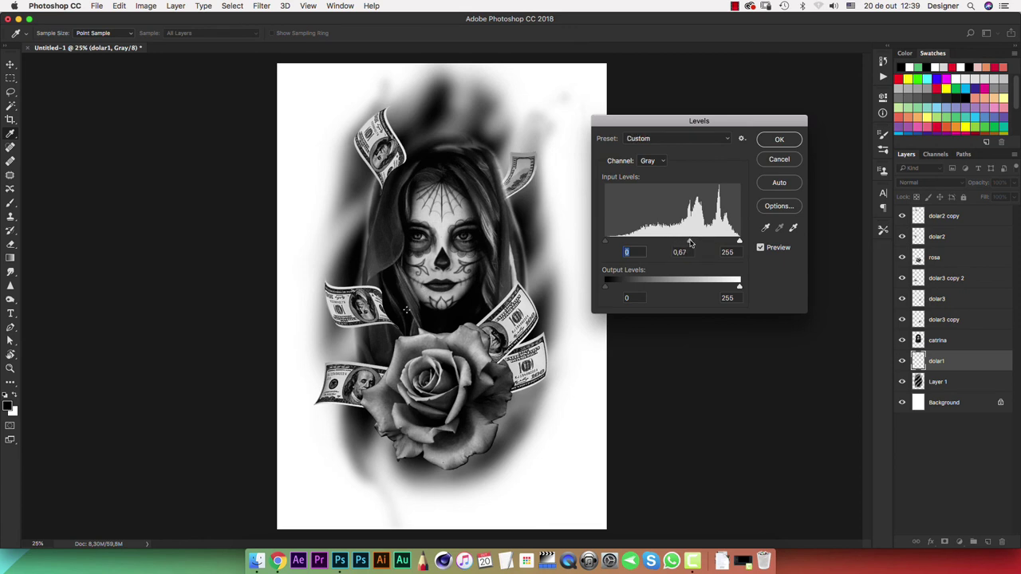
left_click(770, 141)
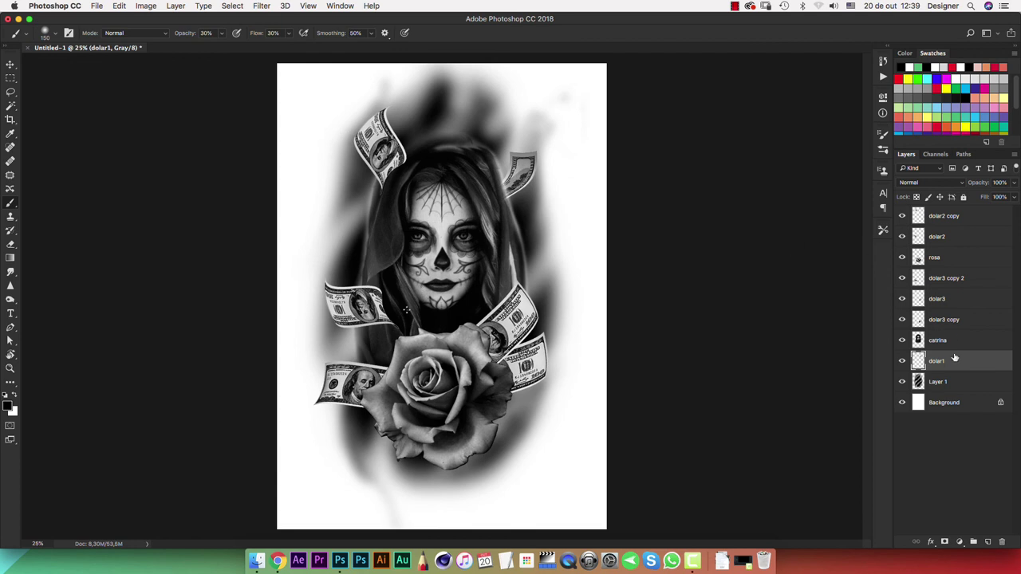
- Scale all layers from dolar2 copy to Layer 1 to about 94% and re-centre them
left_click(948, 384)
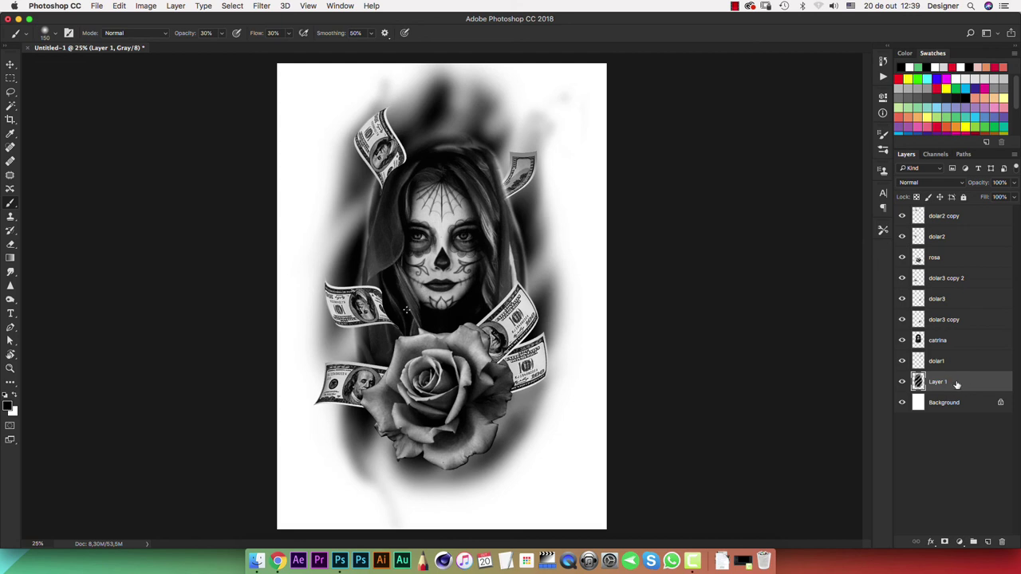
left_click(947, 217, "shift")
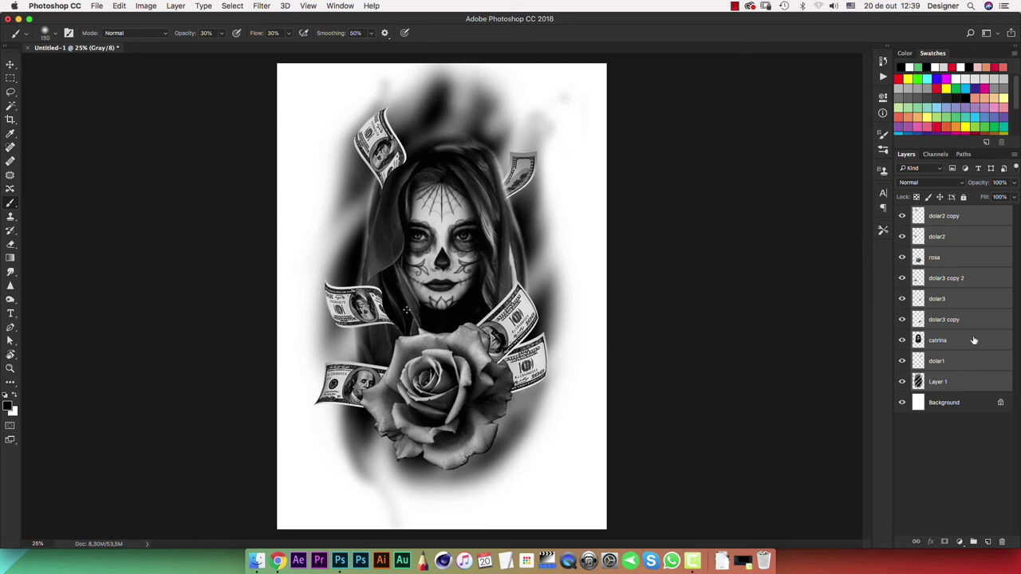
key("ctrl+t")
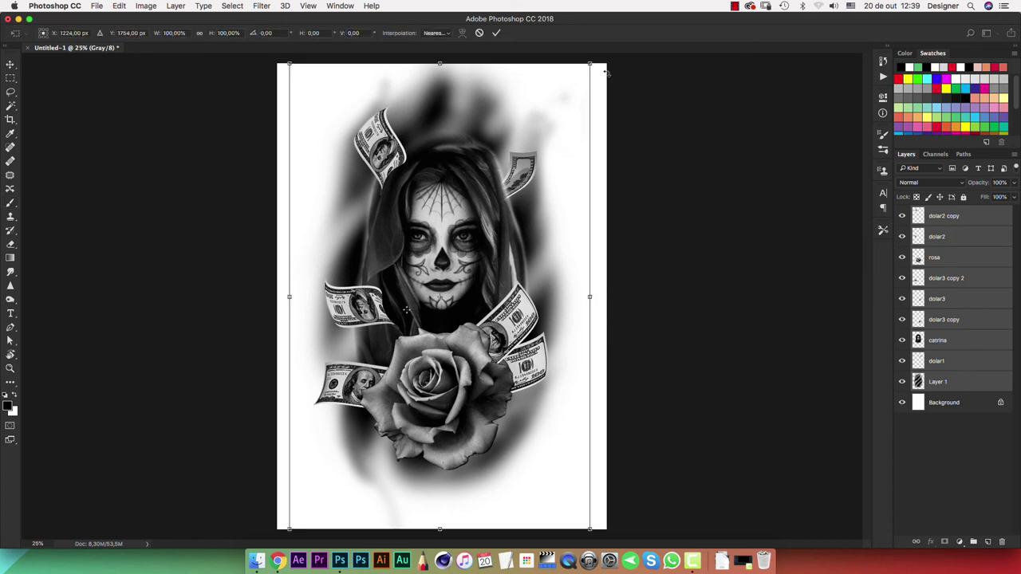
left_click_drag(590, 64, 572, 90)
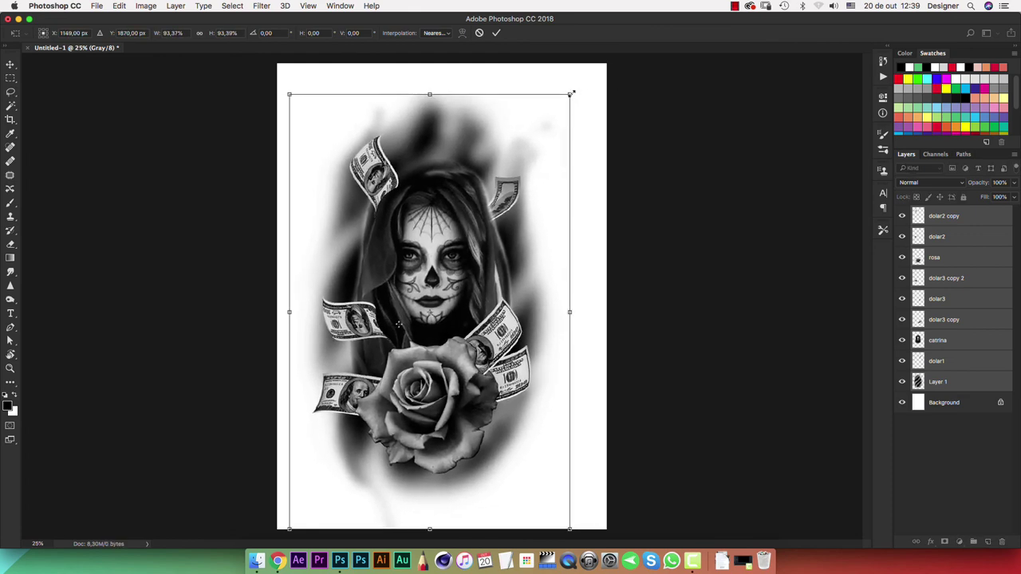
key("Return")
key("b")
key("v")
left_click_drag(441, 257, 451, 249)
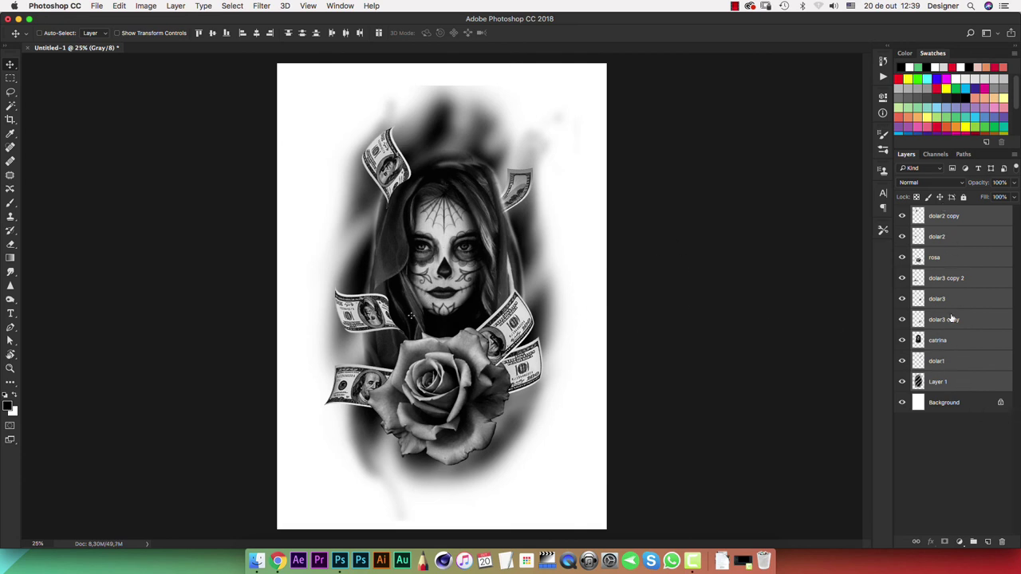
- Merge the selected layers, then undo the merge to keep them separate
right_click(945, 277)
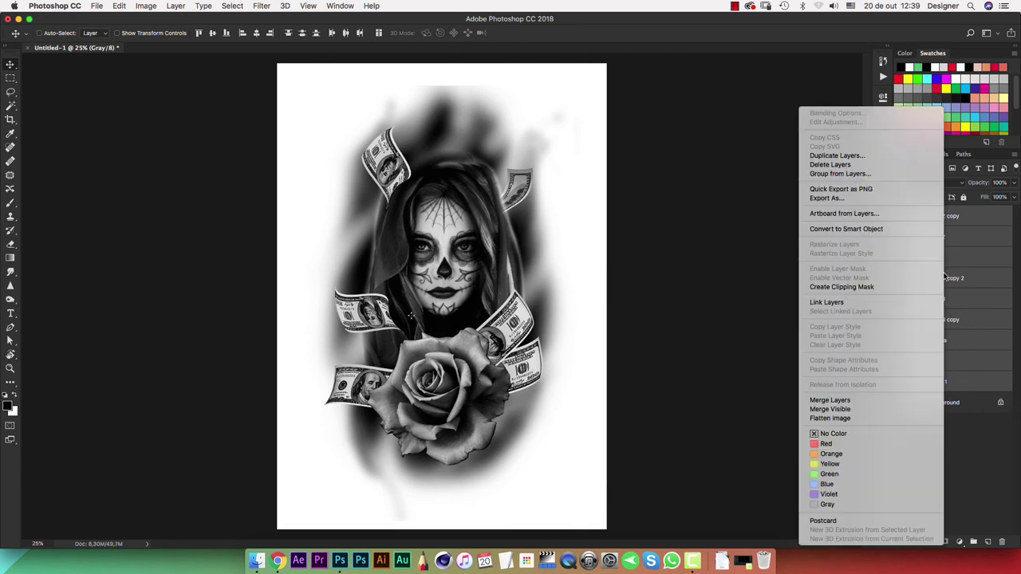
left_click(850, 401)
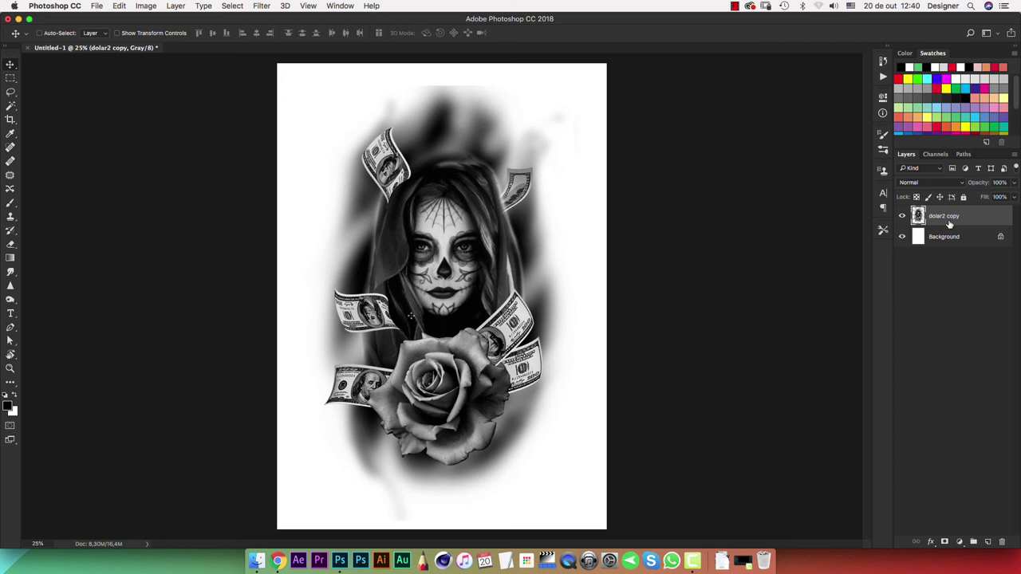
key("super")
key("super+z")
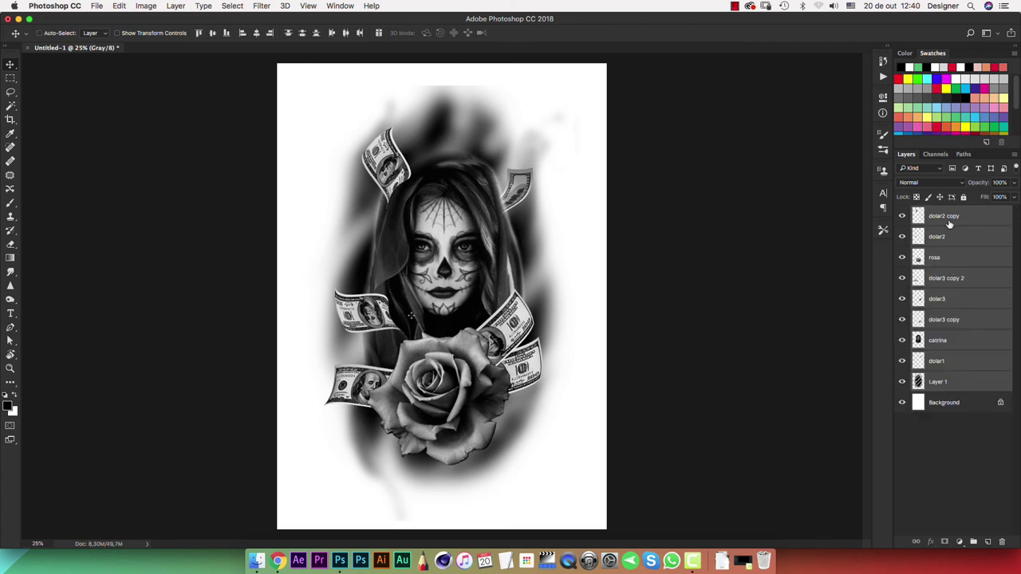